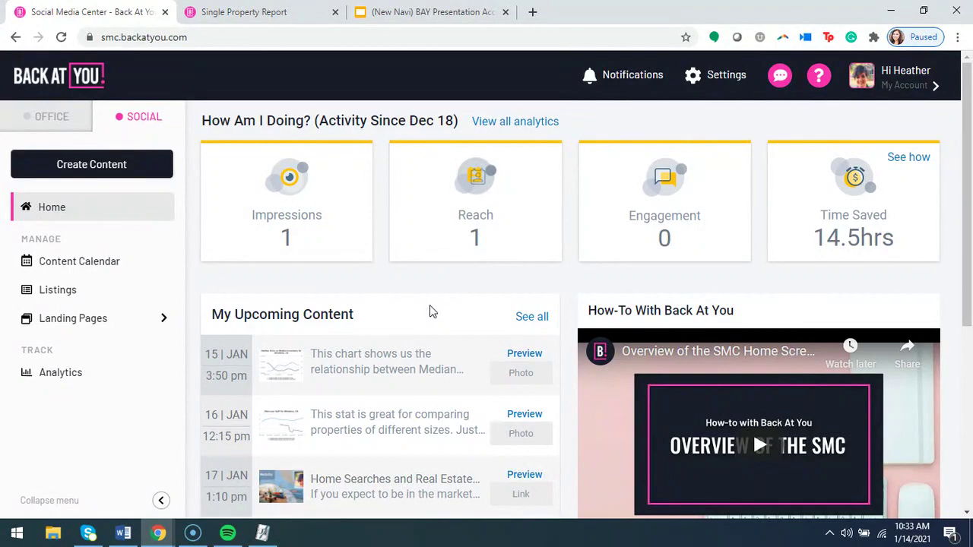
Open the My Account panel showing the Bronze Plan, $0.00 credits and network connections.
left_click(934, 88)
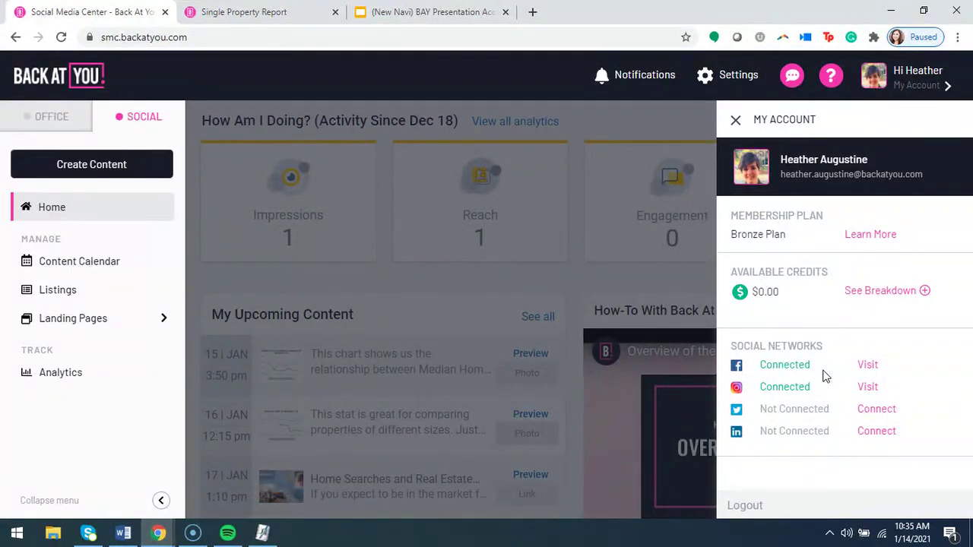
Close the My Account side panel to reveal the full home dashboard.
left_click(736, 120)
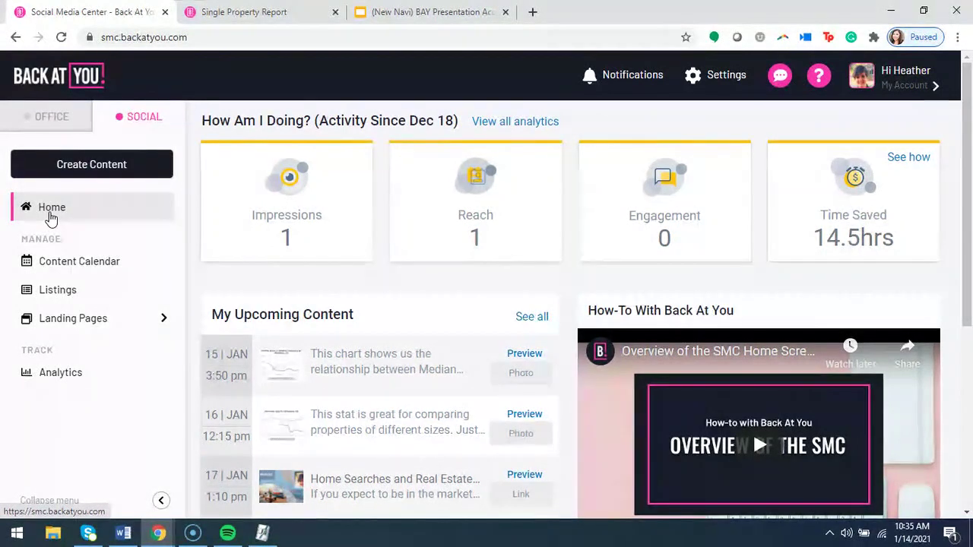
left_click_drag(410, 120, 456, 122)
left_click(434, 134)
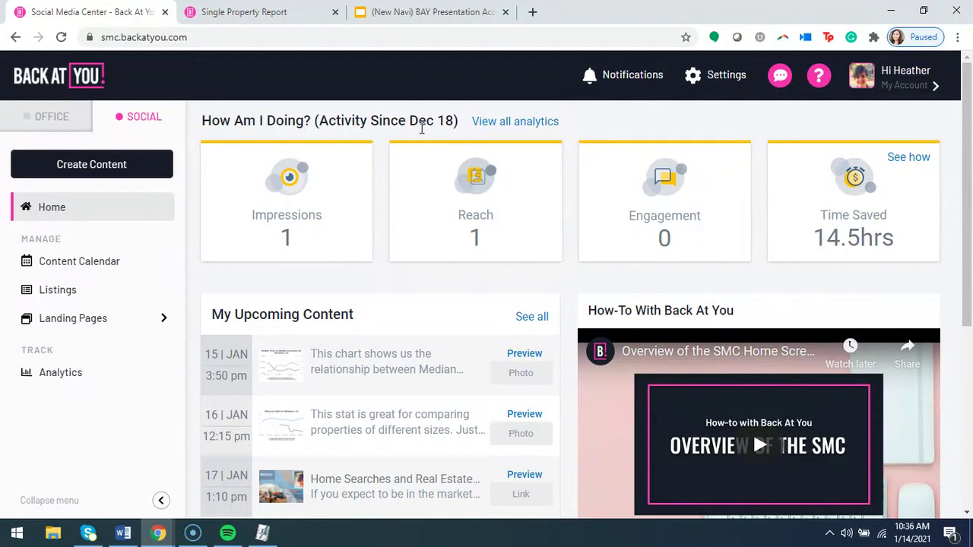
mouse_move(409, 122)
left_mouse_down()
mouse_move(457, 122)
mouse_move(409, 121)
left_mouse_up()
left_click(457, 121)
left_click(426, 148)
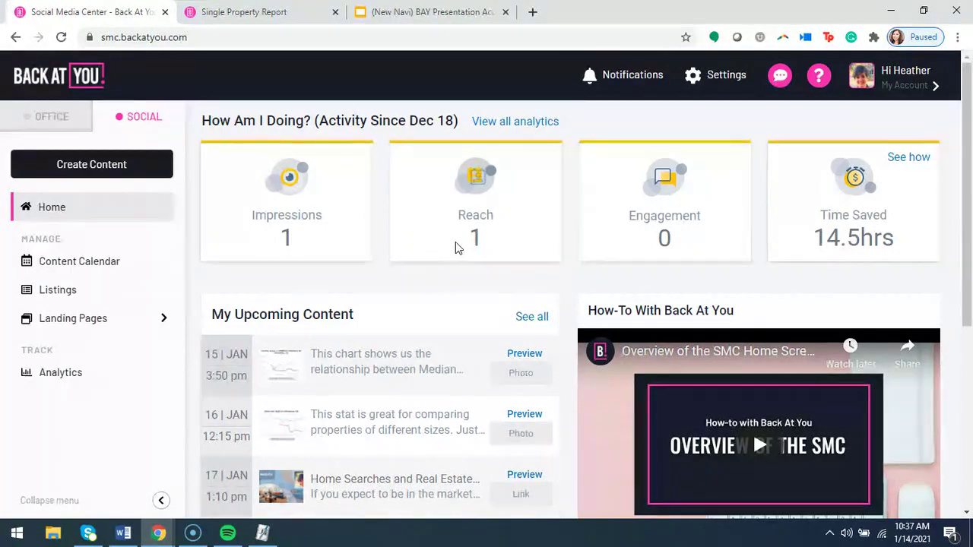
scroll(429, 285, "down", 2)
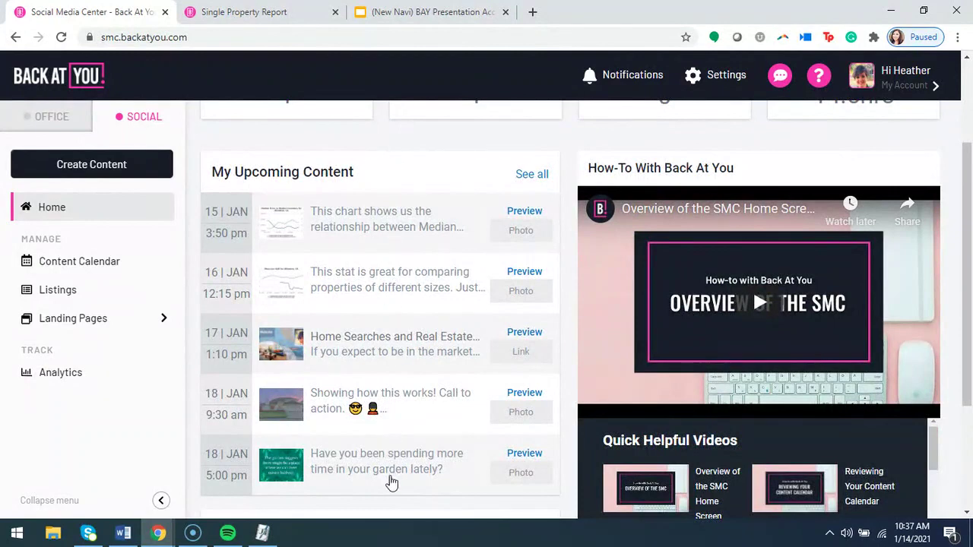
left_click(523, 216)
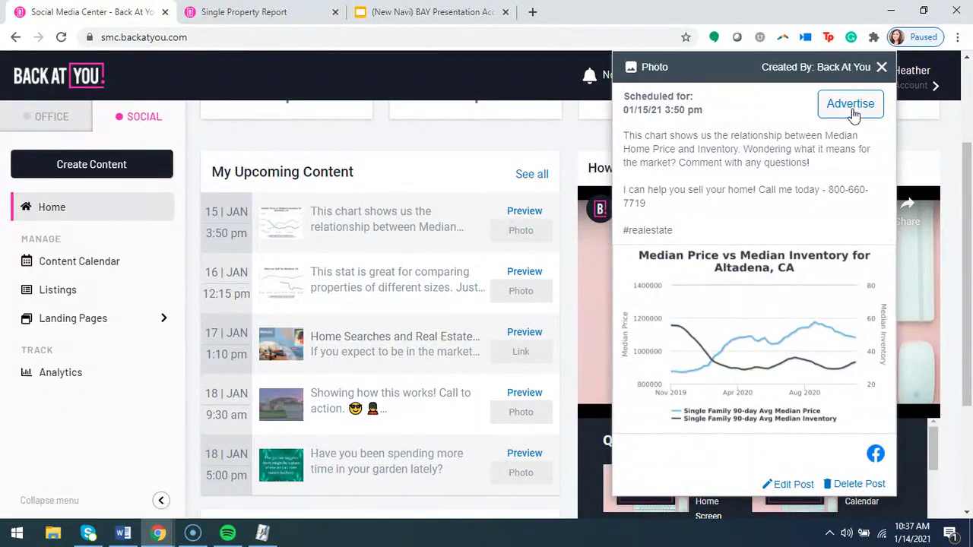
left_click(882, 66)
left_click(525, 274)
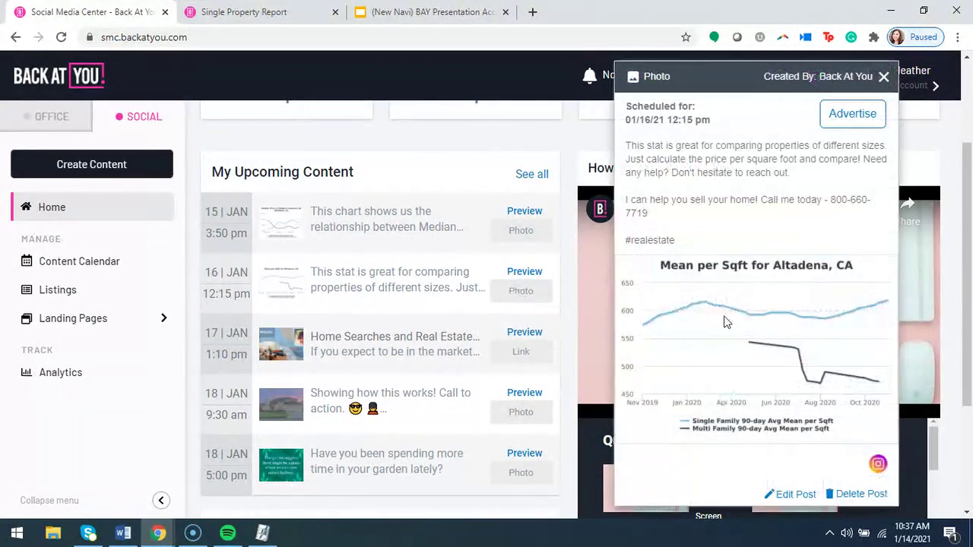
scroll(825, 419, "down", 1)
scroll(900, 139, "up", 2)
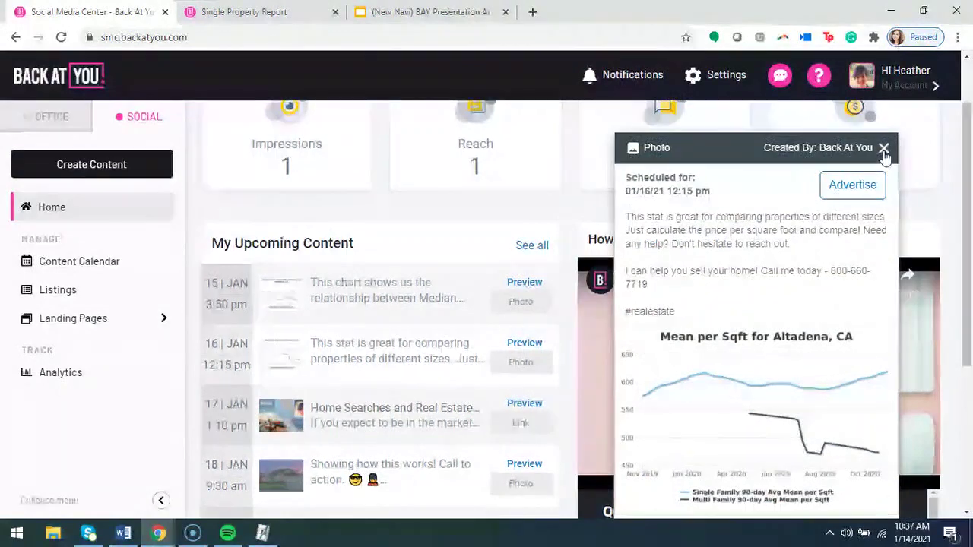
left_click(884, 147)
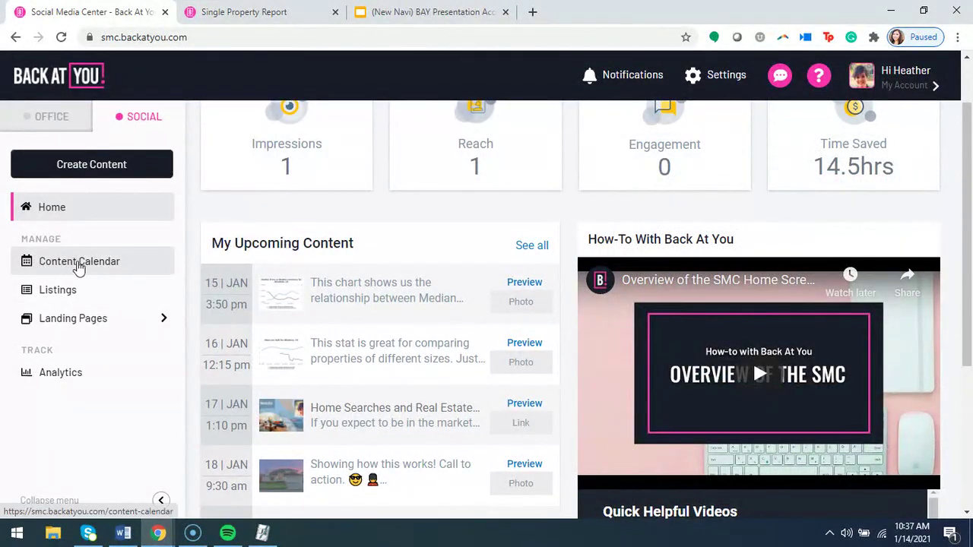
scroll(388, 336, "down", 1)
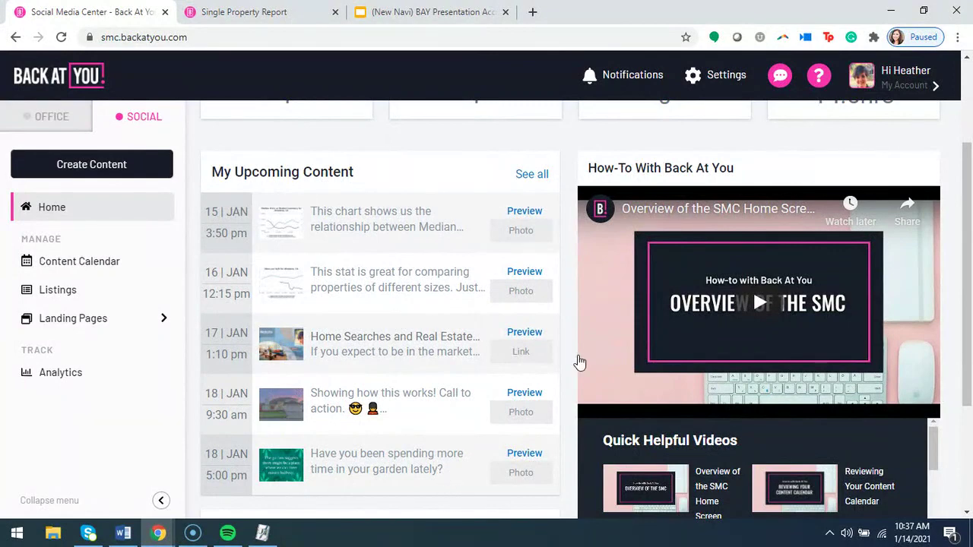
scroll(570, 358, "down", 1)
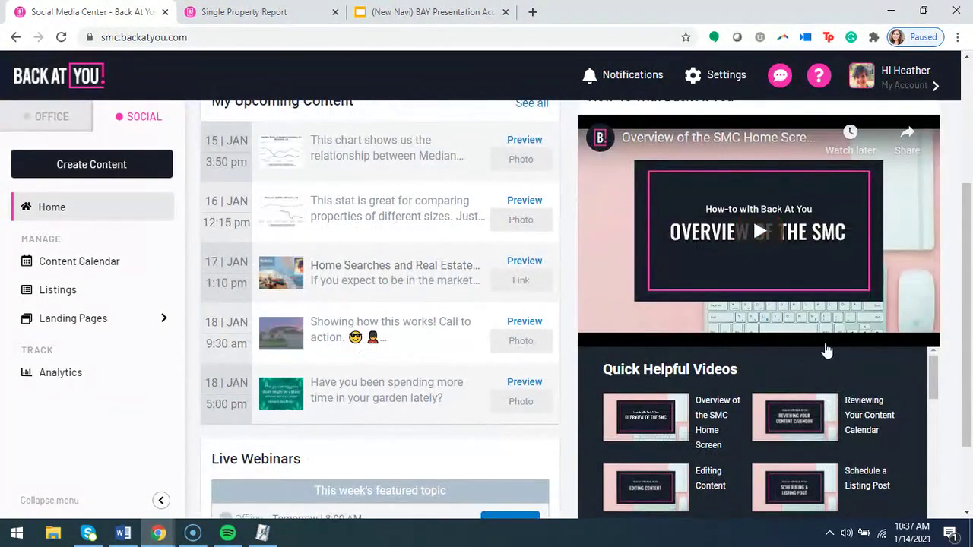
scroll(956, 398, "down", 1)
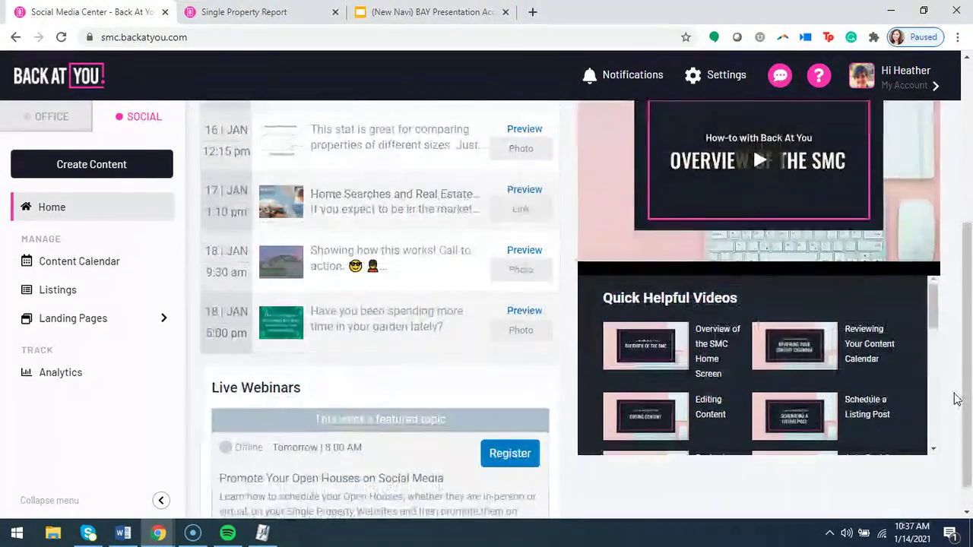
scroll(876, 348, "down", 1)
scroll(877, 349, "down", 4)
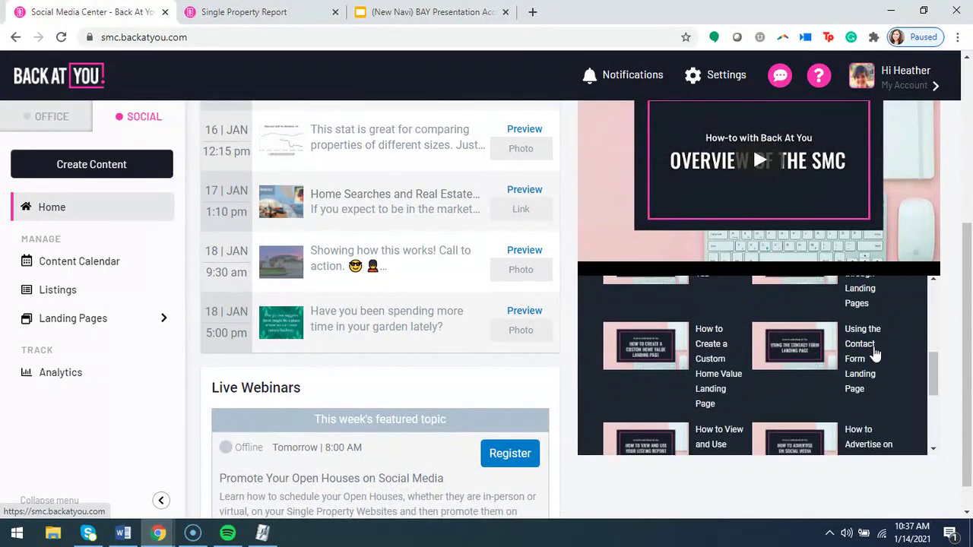
scroll(869, 373, "down", 1)
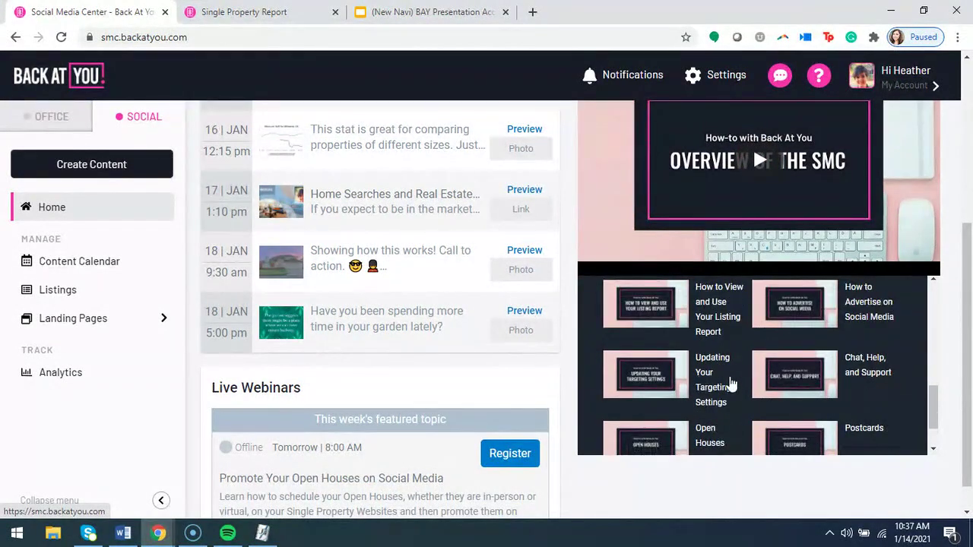
scroll(843, 392, "up", 2)
scroll(674, 377, "up", 5)
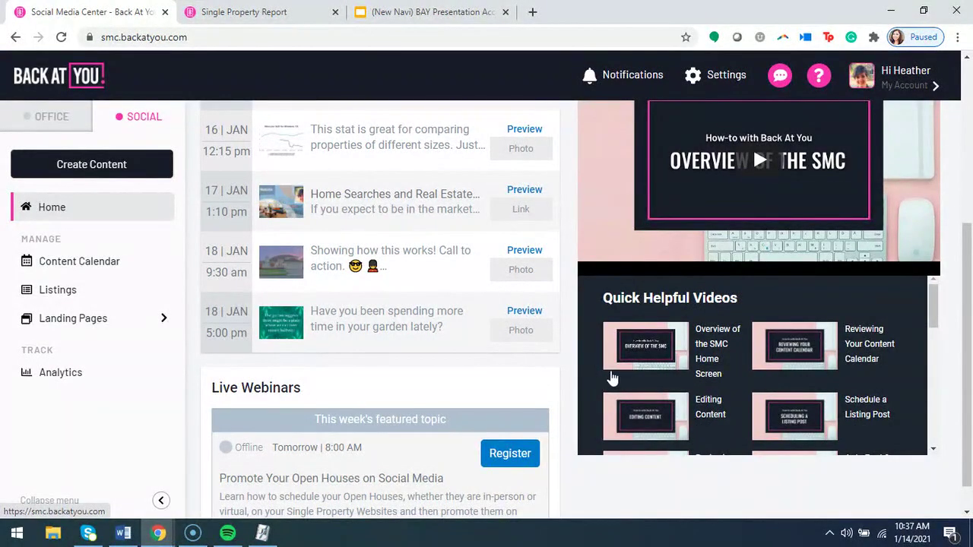
scroll(548, 387, "up", 1)
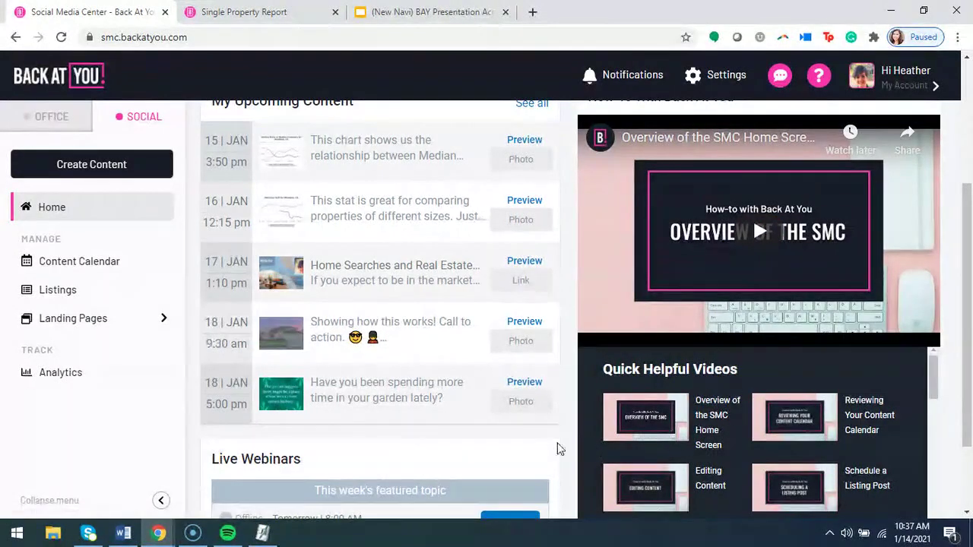
scroll(566, 449, "down", 1)
scroll(702, 376, "down", 3)
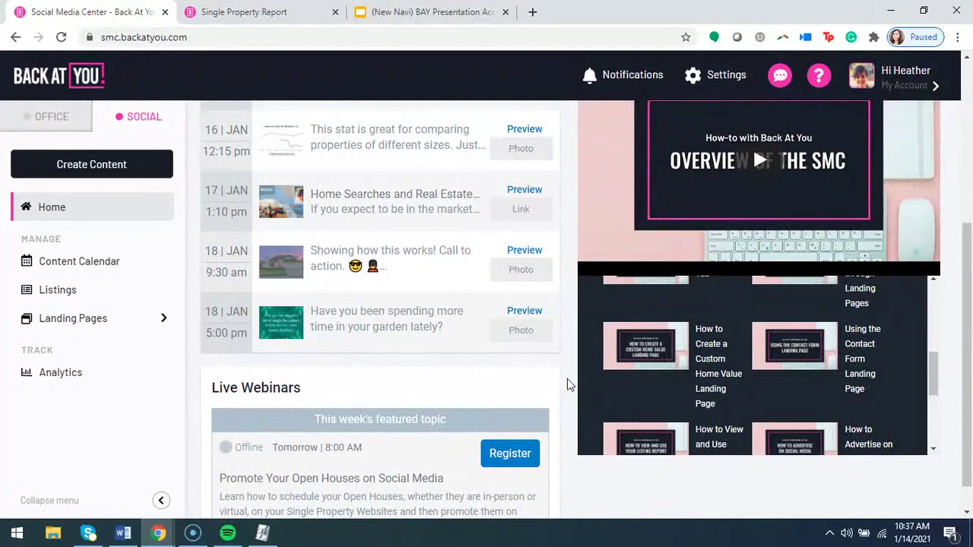
scroll(560, 391, "down", 1)
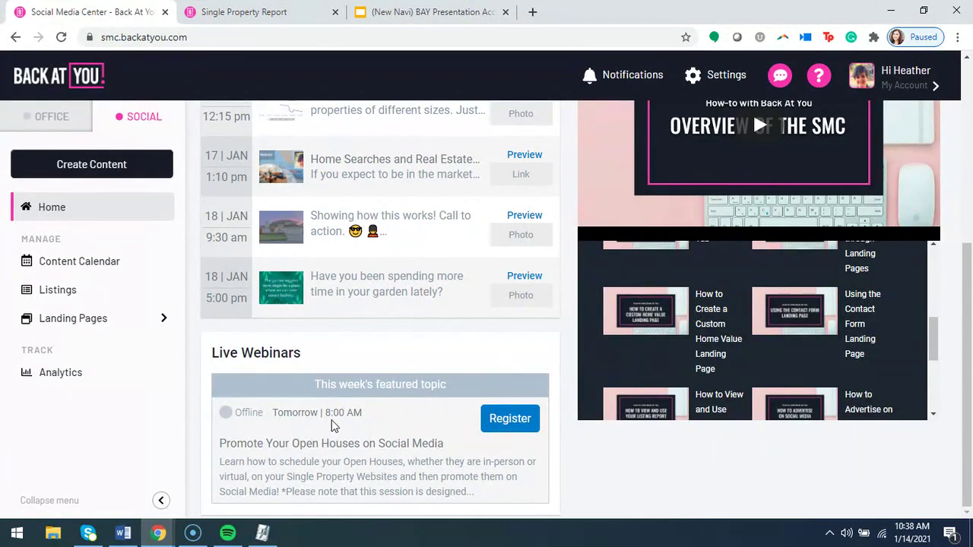
left_click_drag(450, 446, 225, 447)
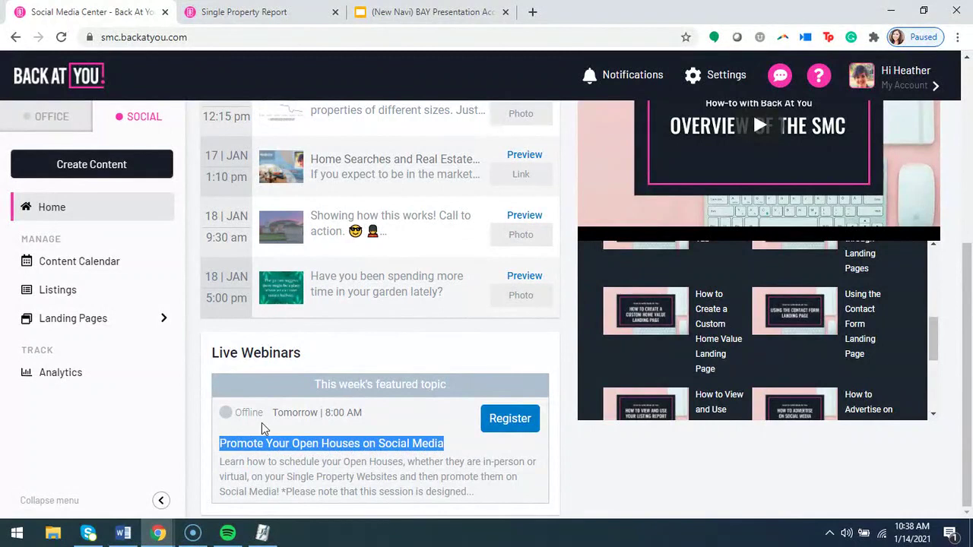
left_click(286, 412)
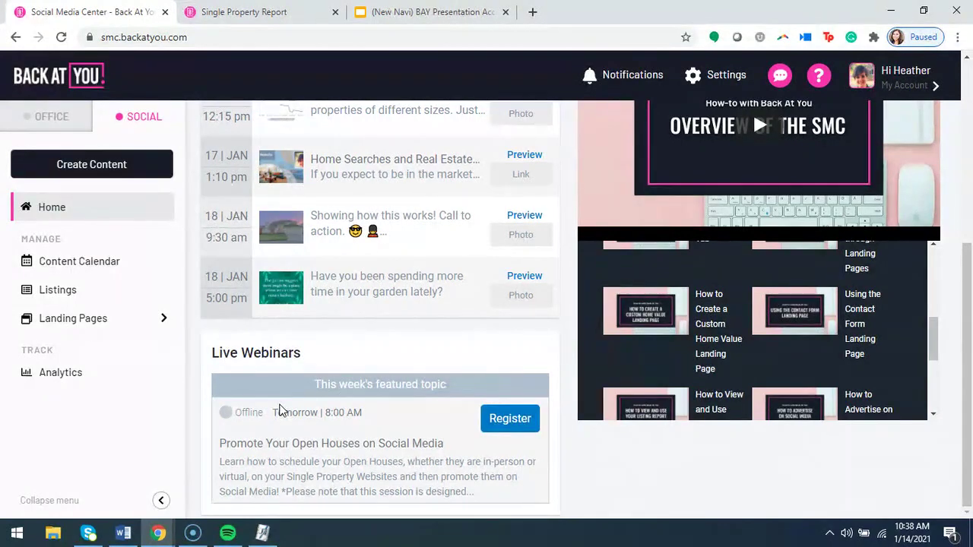
scroll(279, 408, "up", 2)
scroll(296, 424, "up", 2)
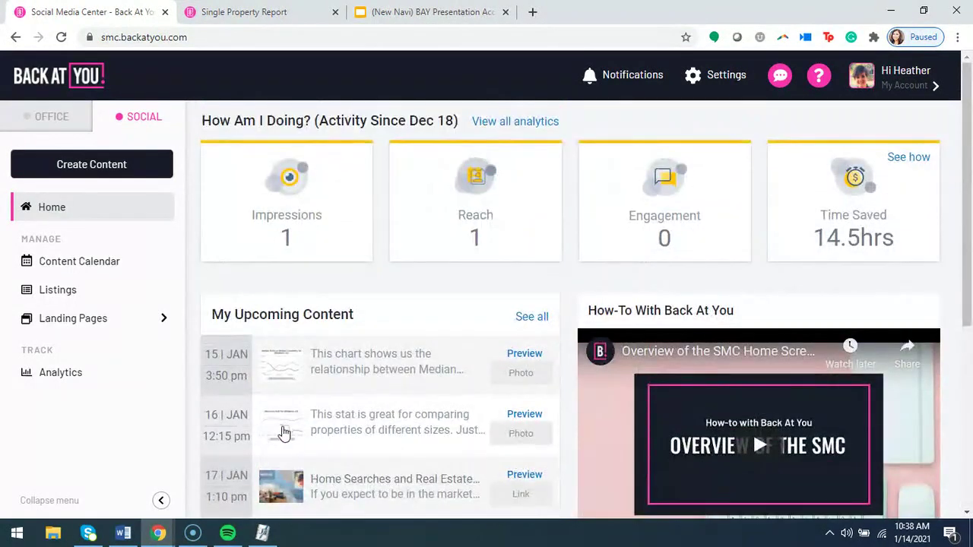
scroll(463, 281, "down", 4)
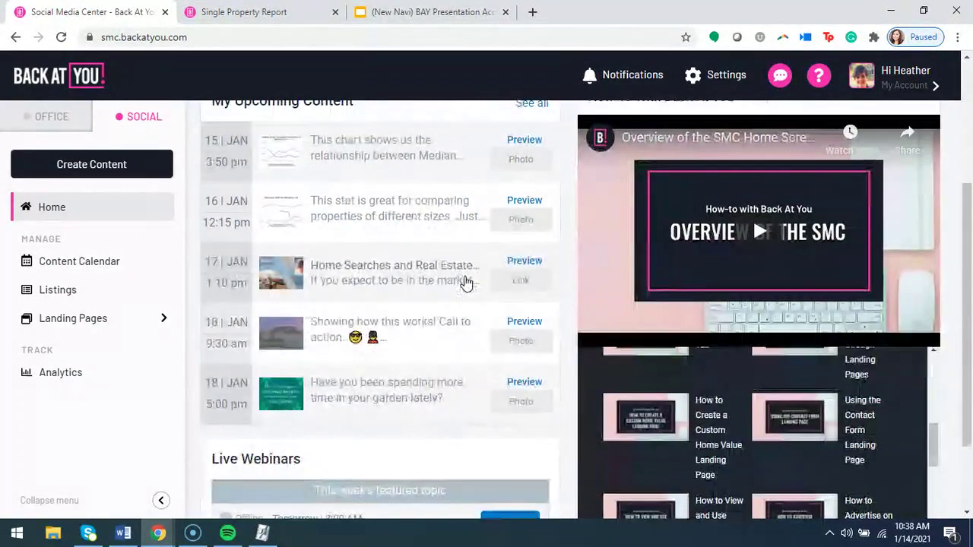
scroll(411, 365, "up", 4)
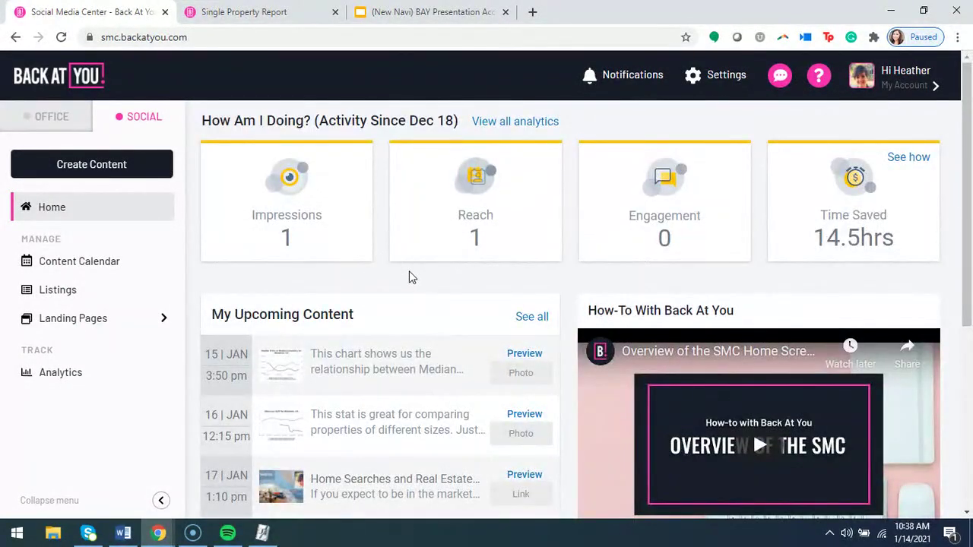
scroll(410, 277, "down", 2)
scroll(500, 461, "down", 2)
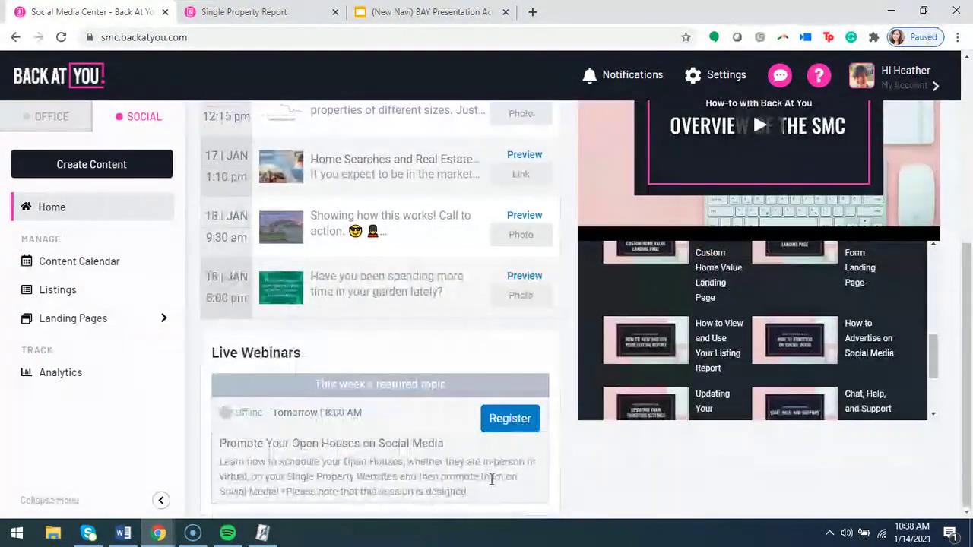
scroll(500, 477, "up", 4)
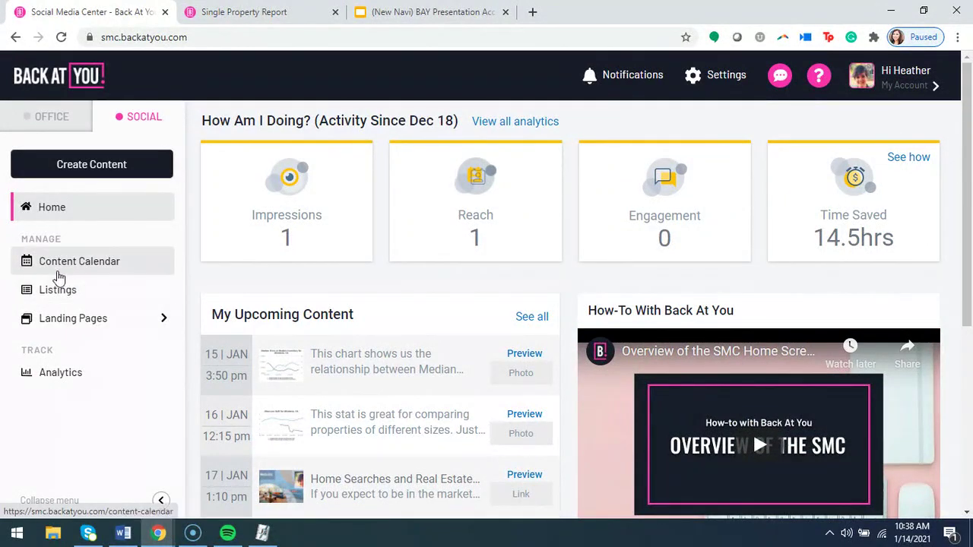
Browse the January 2021 content calendar, then highlight and deselect the February 11, 2021 scheduling date.
left_click(60, 274)
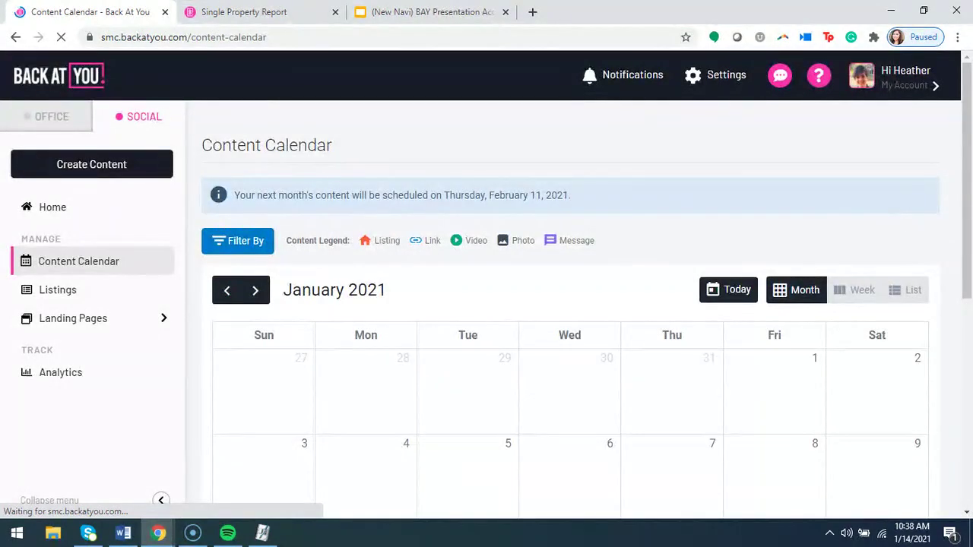
scroll(571, 311, "down", 5)
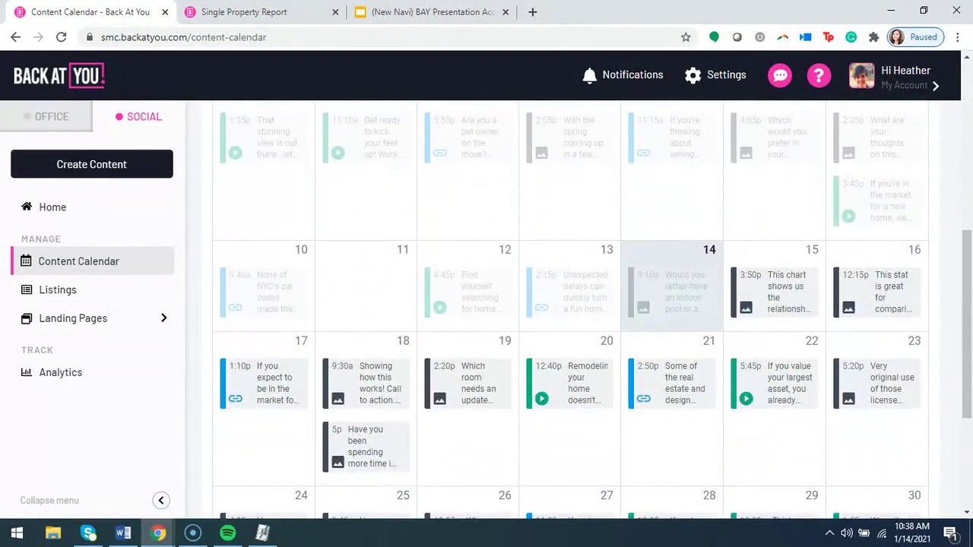
scroll(525, 278, "down", 2)
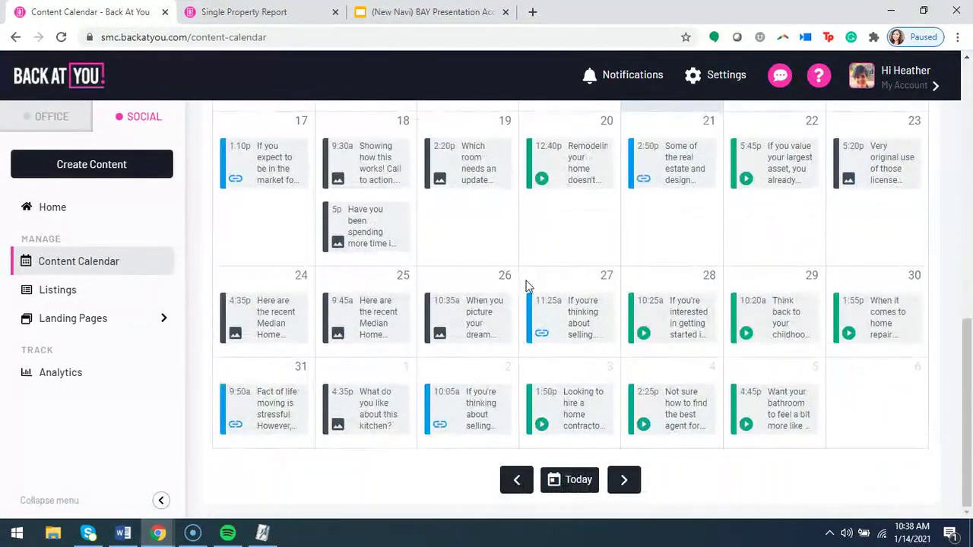
scroll(532, 294, "up", 1)
scroll(451, 326, "down", 2)
scroll(612, 254, "up", 3)
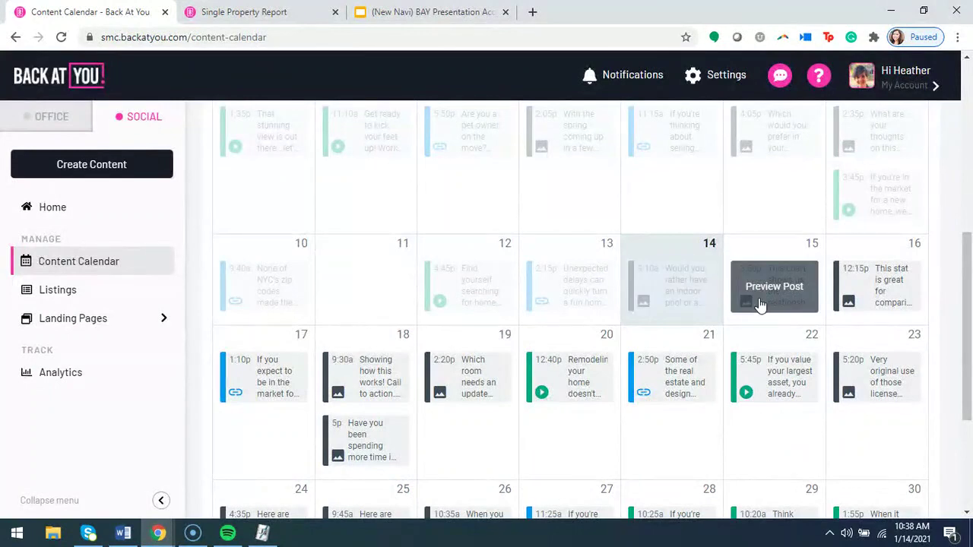
scroll(741, 323, "down", 1)
scroll(838, 390, "down", 2)
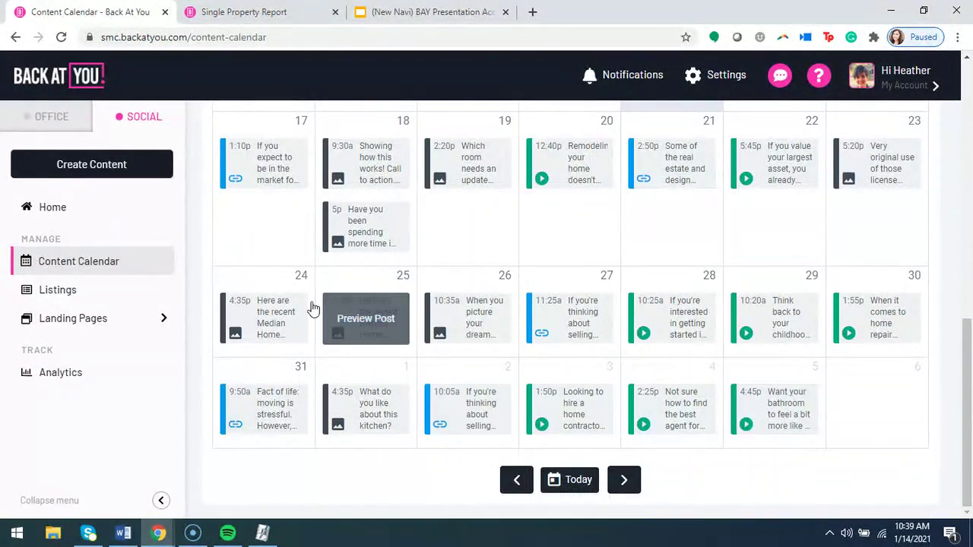
scroll(665, 278, "up", 1)
scroll(802, 317, "up", 3)
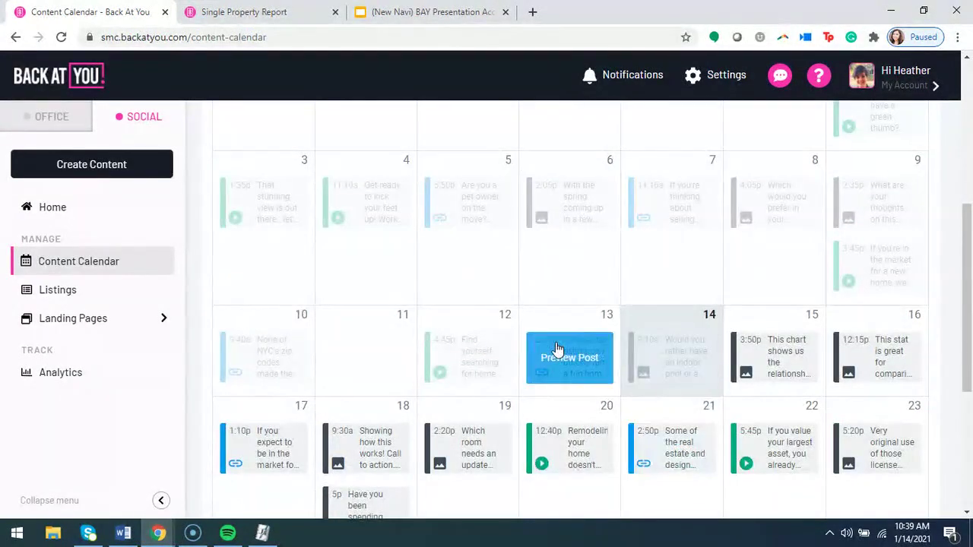
scroll(266, 358, "up", 1)
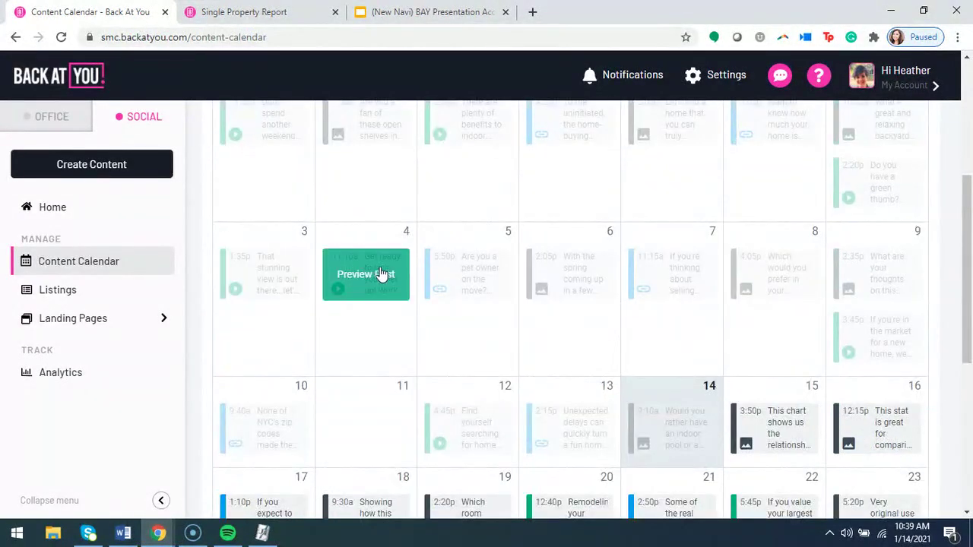
scroll(702, 376, "up", 4)
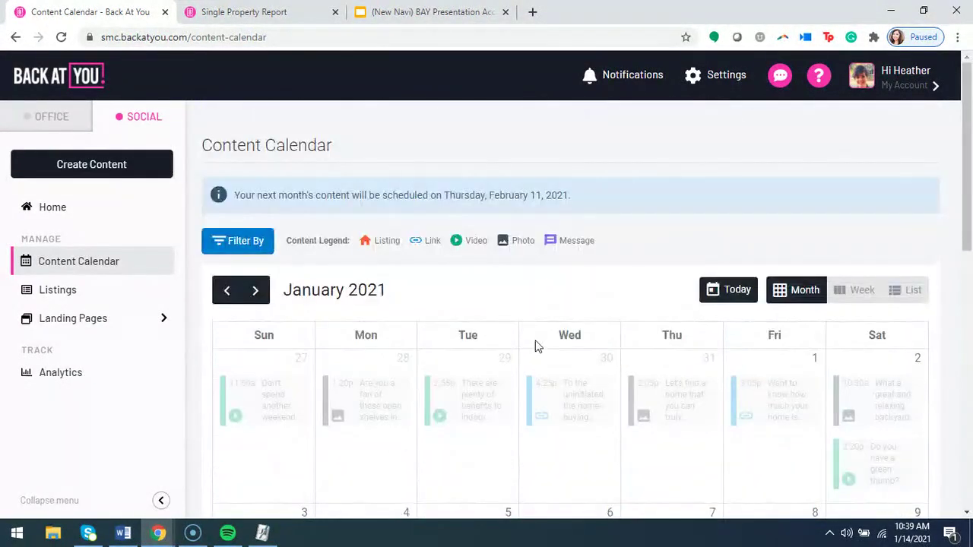
left_click_drag(576, 199, 490, 192)
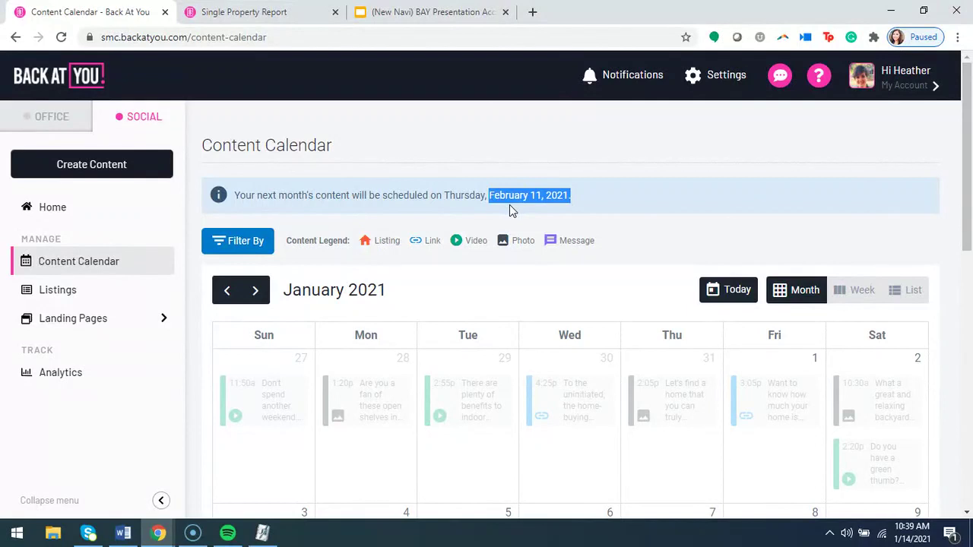
left_click(509, 204)
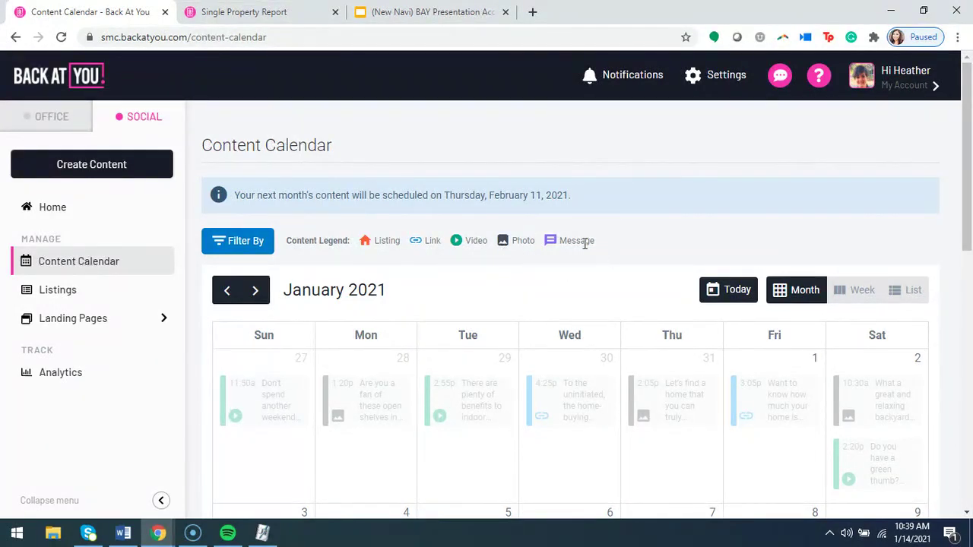
Preview the January 15 Median Price vs Median Inventory chart post for Altadena, CA.
scroll(698, 319, "down", 5)
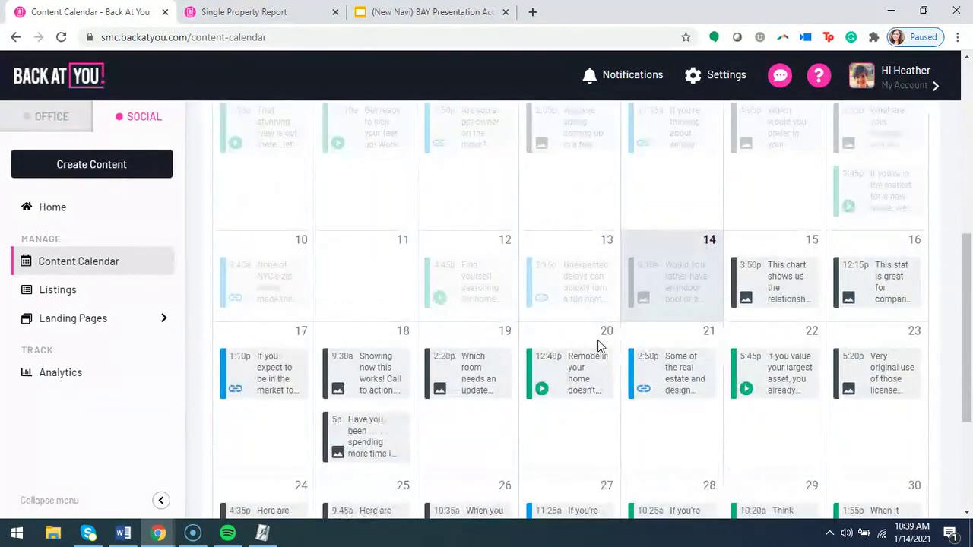
left_click(764, 282)
scroll(638, 295, "up", 3)
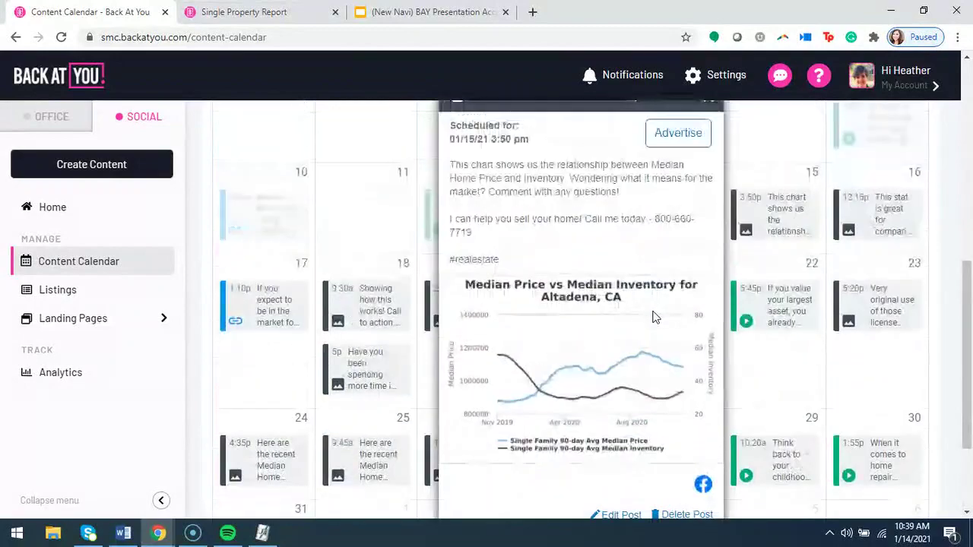
scroll(654, 322, "down", 2)
Close the January 15 preview, then view and close the January 16 post preview.
scroll(653, 323, "up", 2)
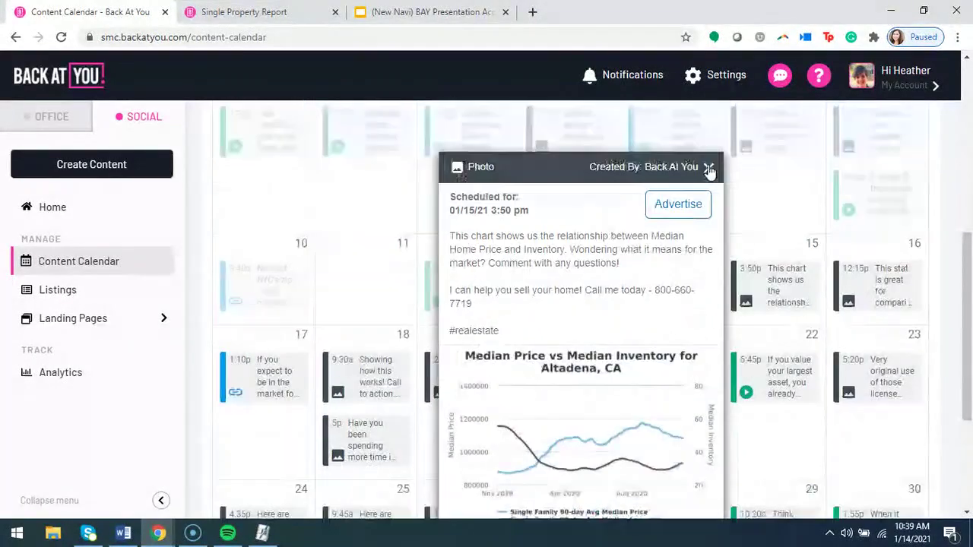
left_click(708, 168)
left_click(875, 288)
scroll(684, 320, "down", 2)
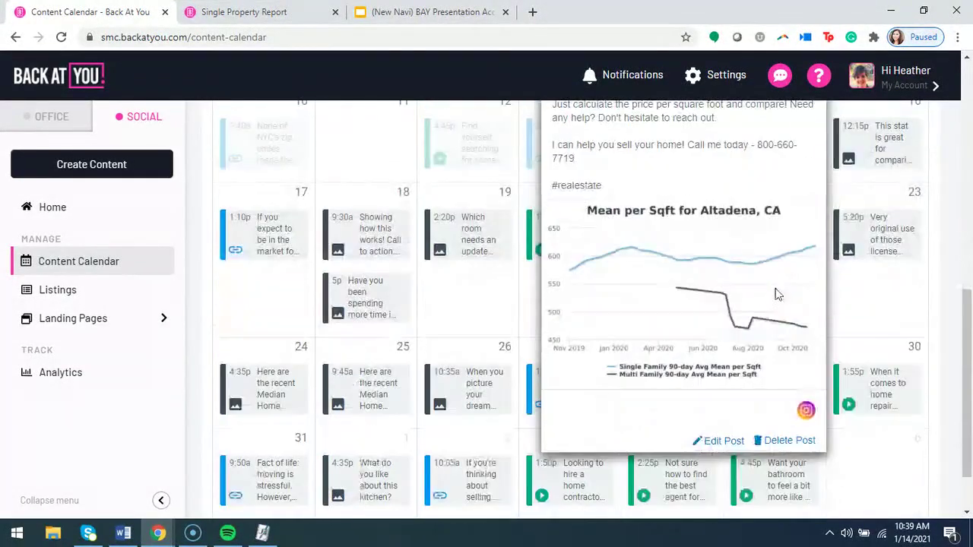
scroll(685, 319, "up", 3)
left_click(536, 324)
Review the January 17 link post preview, then close it.
left_click(263, 451)
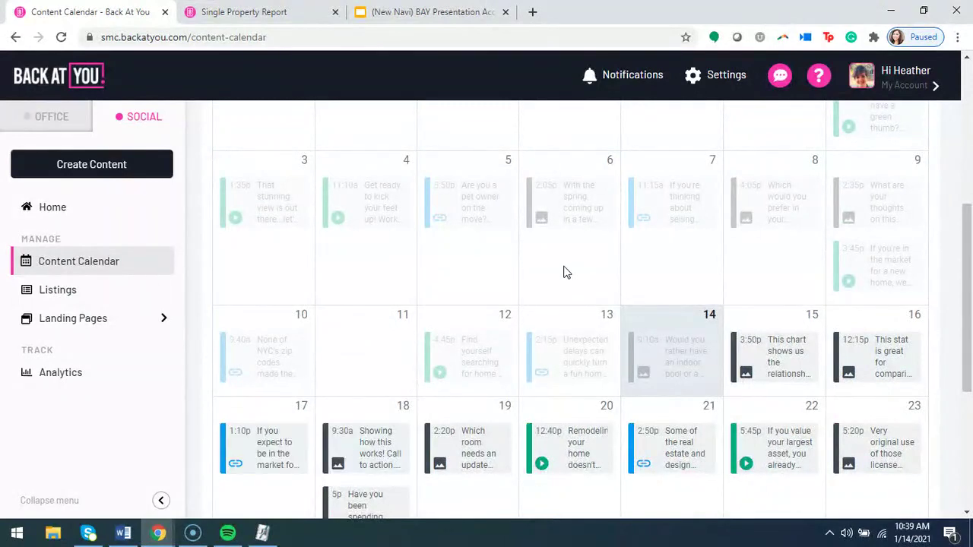
scroll(546, 275, "down", 3)
scroll(541, 282, "up", 2)
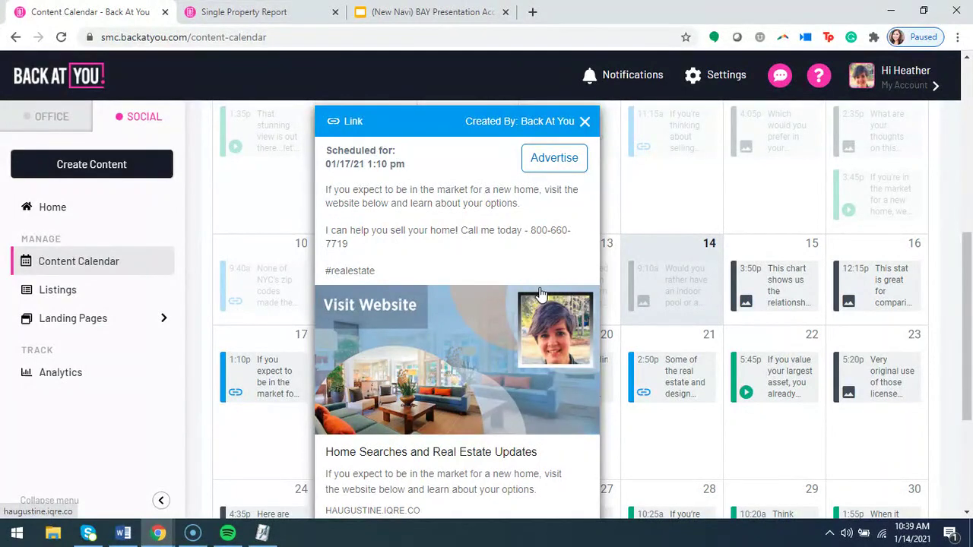
scroll(540, 295, "down", 2)
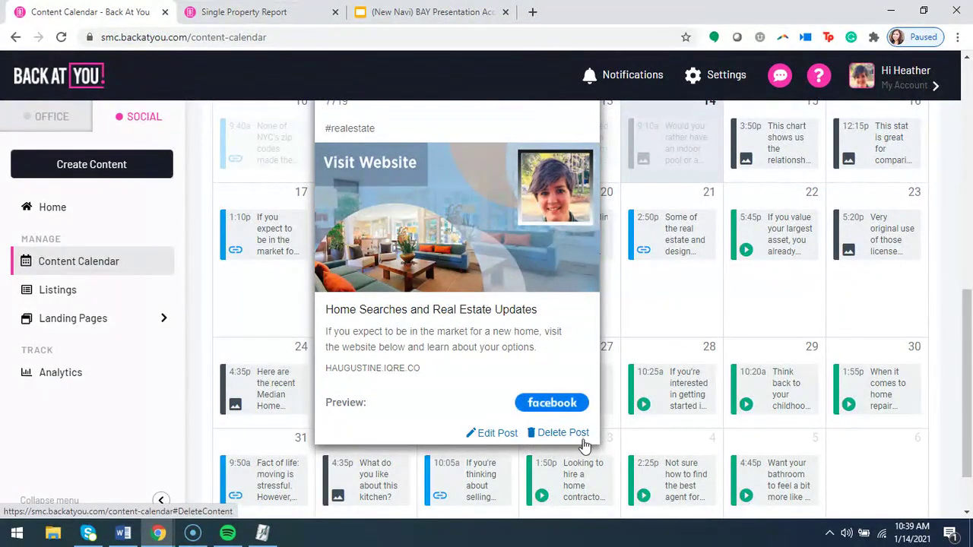
scroll(585, 443, "up", 3)
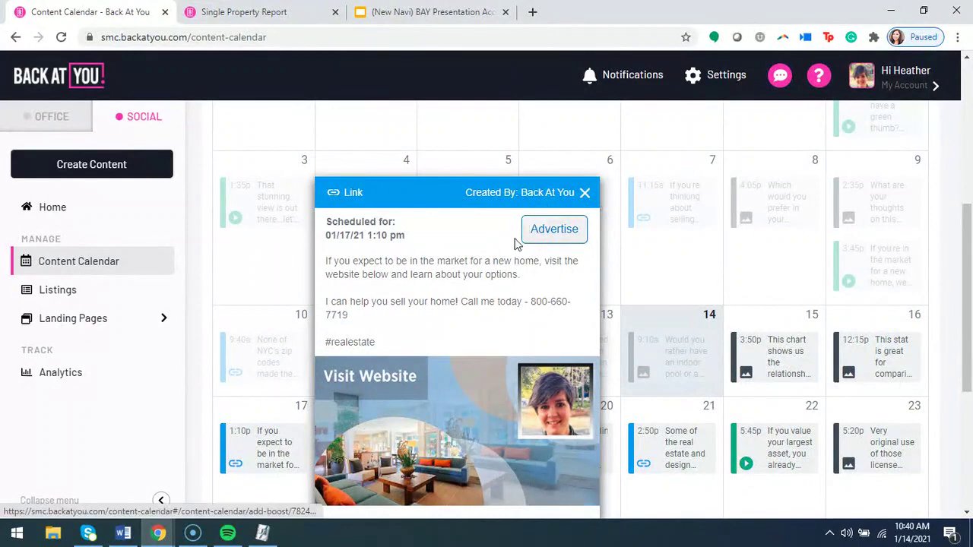
left_click(584, 199)
scroll(593, 370, "down", 2)
scroll(571, 363, "down", 1)
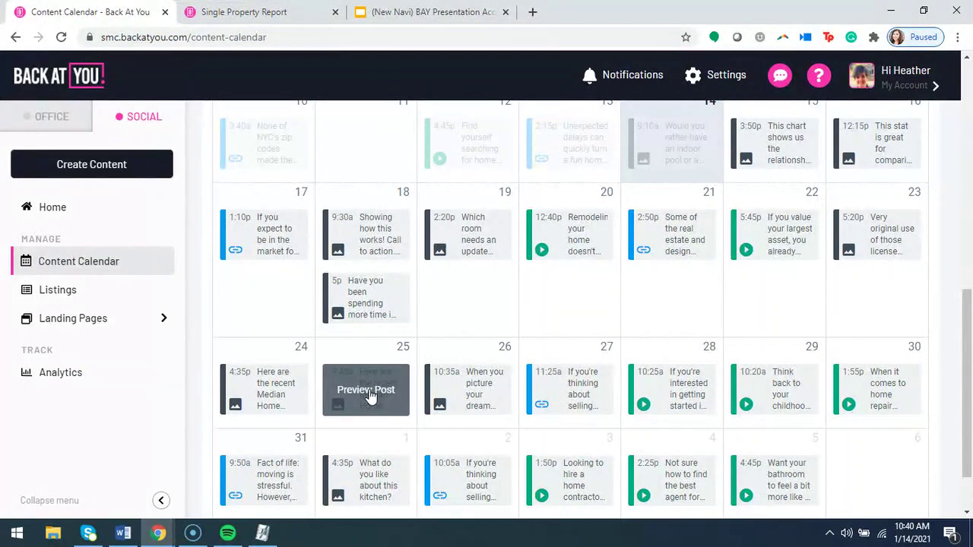
Review the January 25 post preview, then close it.
left_click(370, 396)
scroll(578, 364, "down", 3)
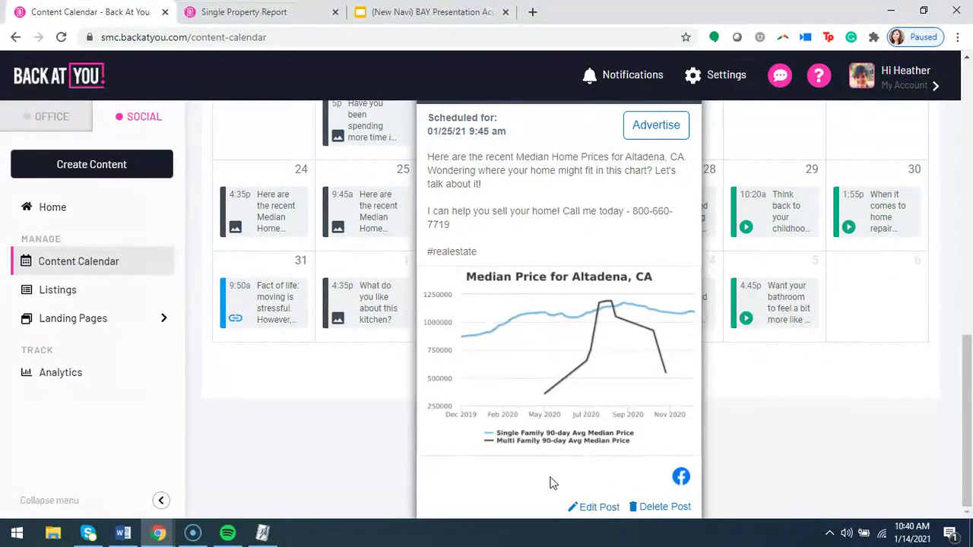
scroll(657, 484, "up", 1)
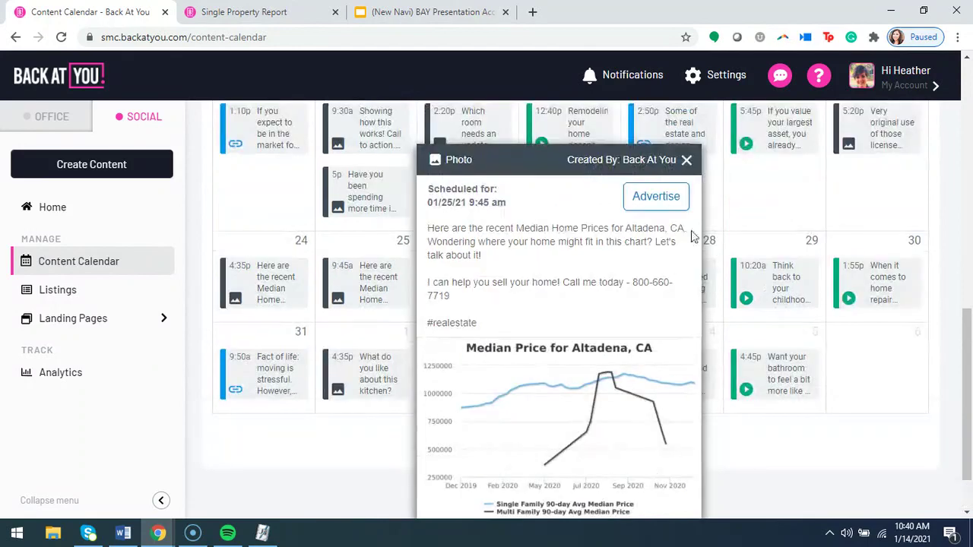
left_click(687, 160)
Review and close the January 26 preview, then open the January 27 'Home Value' link post.
left_click(494, 333)
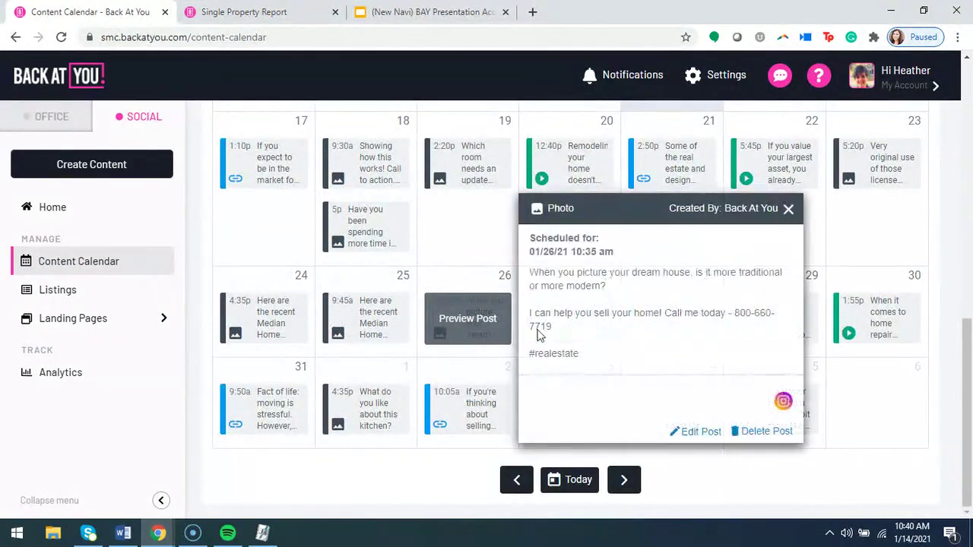
scroll(681, 355, "down", 3)
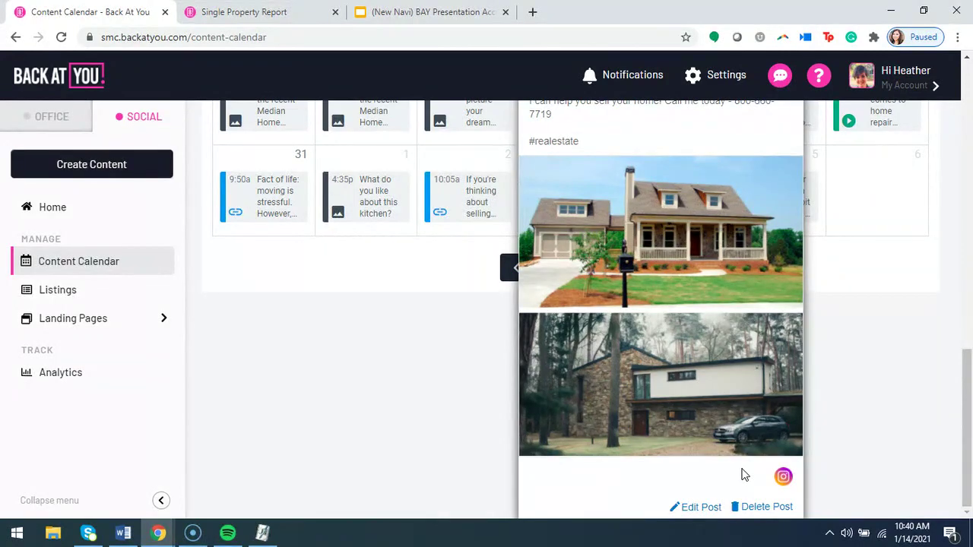
scroll(729, 456, "up", 2)
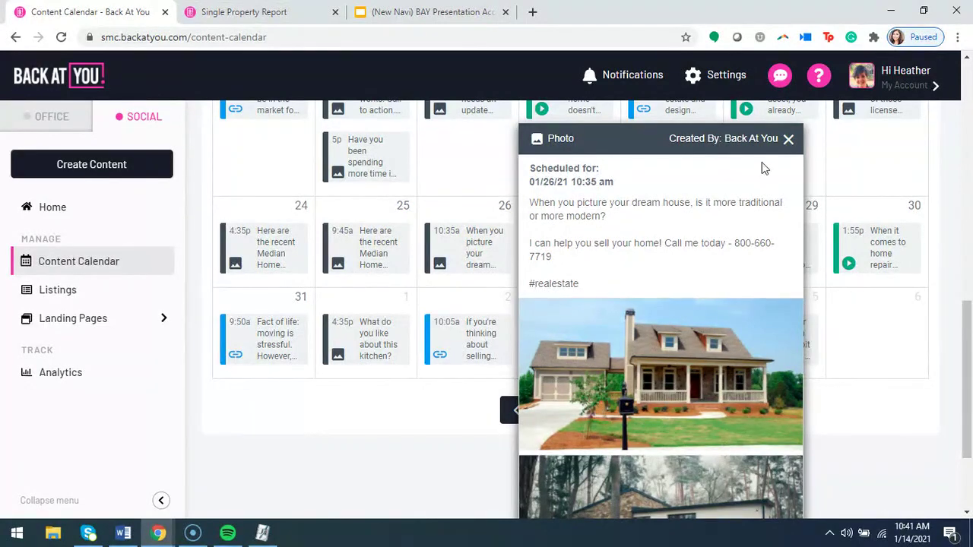
scroll(735, 368, "down", 2)
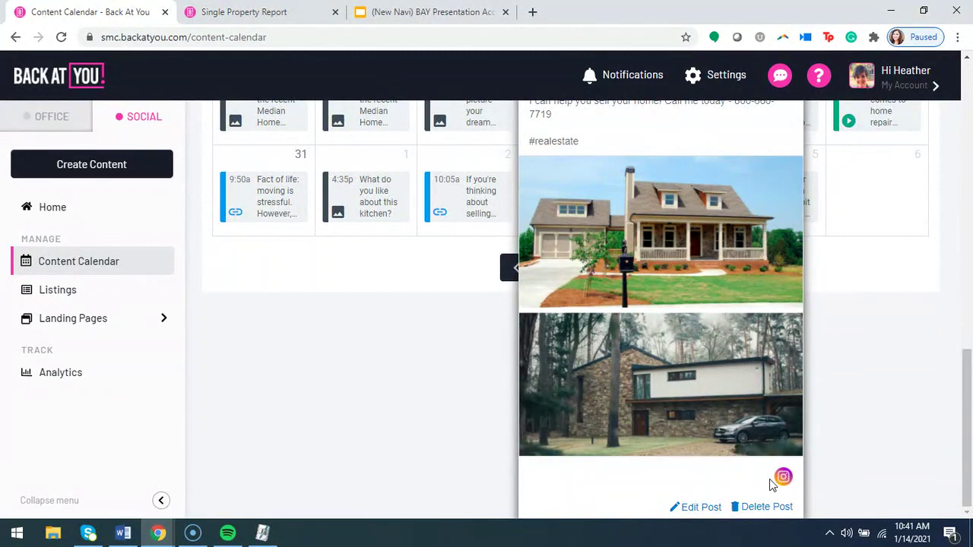
scroll(783, 481, "up", 2)
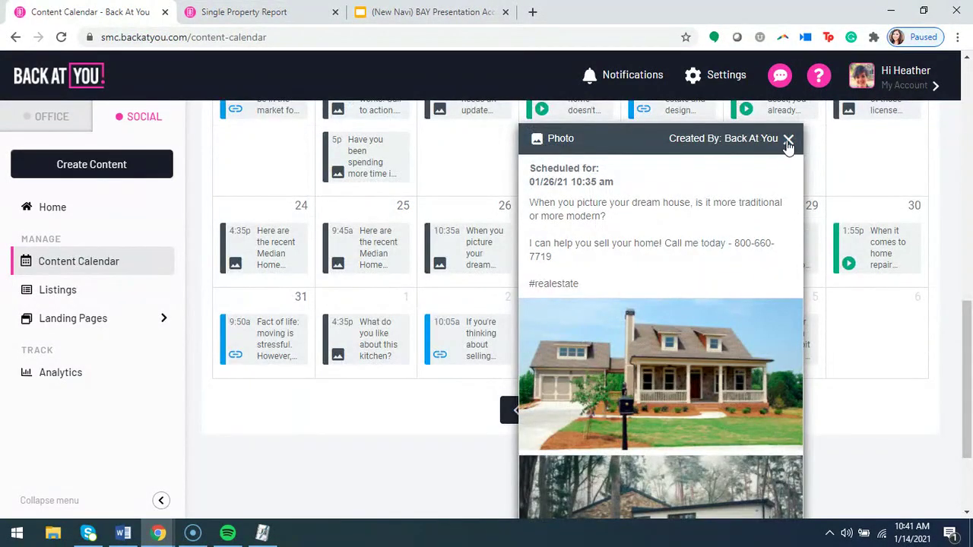
left_click(787, 142)
left_click(584, 322)
Review the January 27 'Home Value' post preview, then close it.
scroll(623, 319, "down", 1)
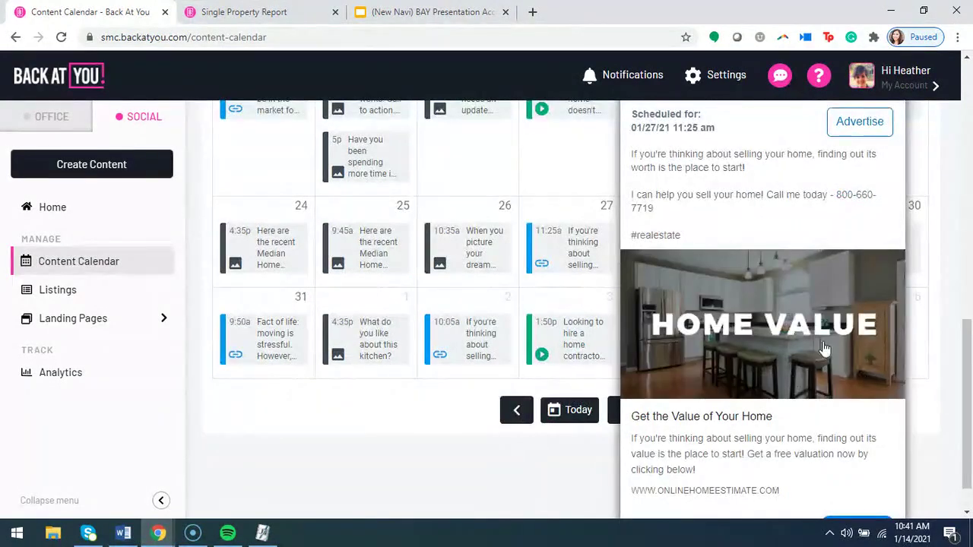
scroll(659, 417, "down", 1)
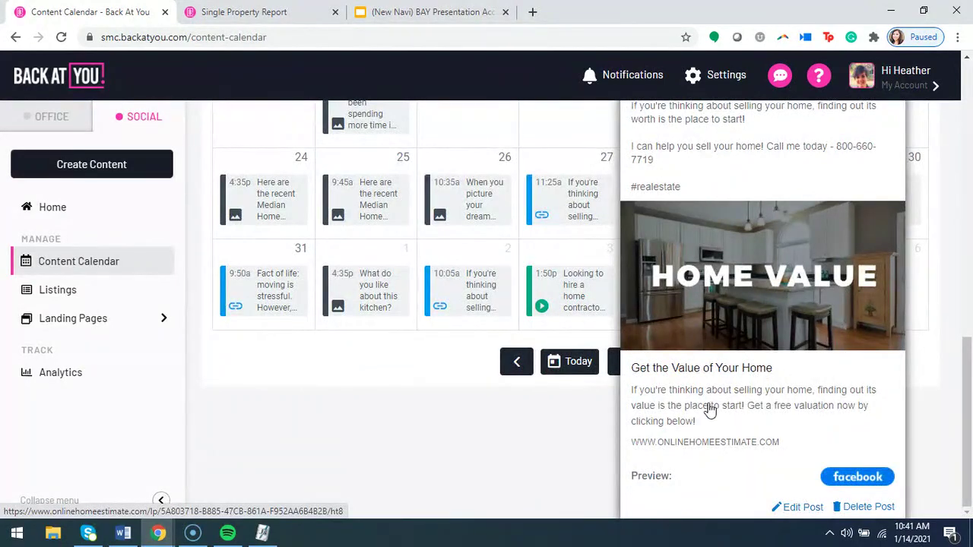
scroll(710, 409, "up", 1)
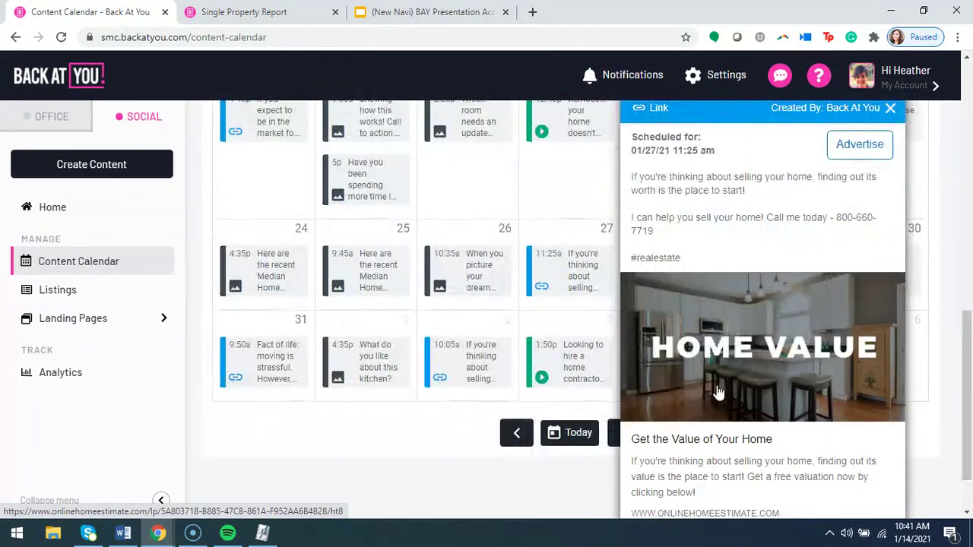
left_click(890, 110)
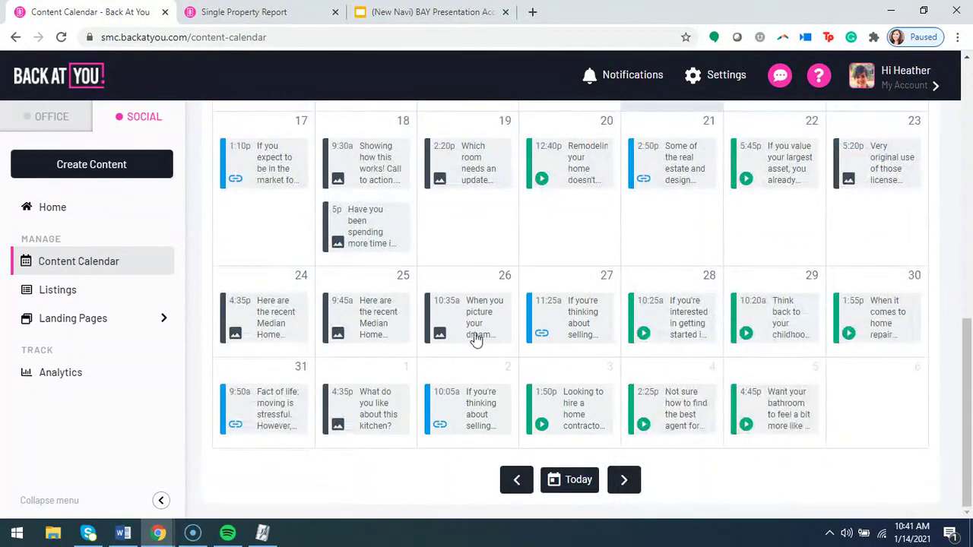
Reopen and close the January 26 preview, then scroll to the top of the month calendar.
left_click(467, 322)
scroll(742, 372, "down", 1)
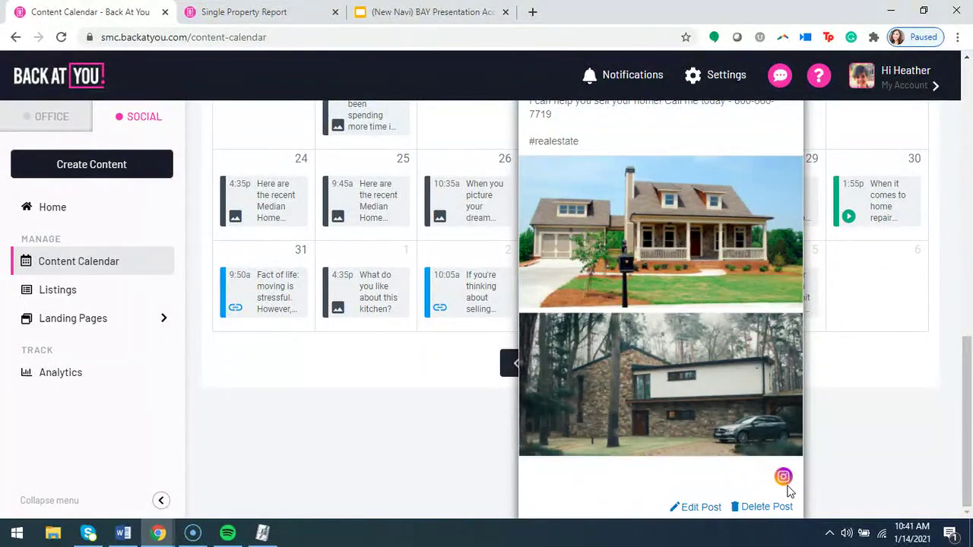
scroll(708, 491, "up", 3)
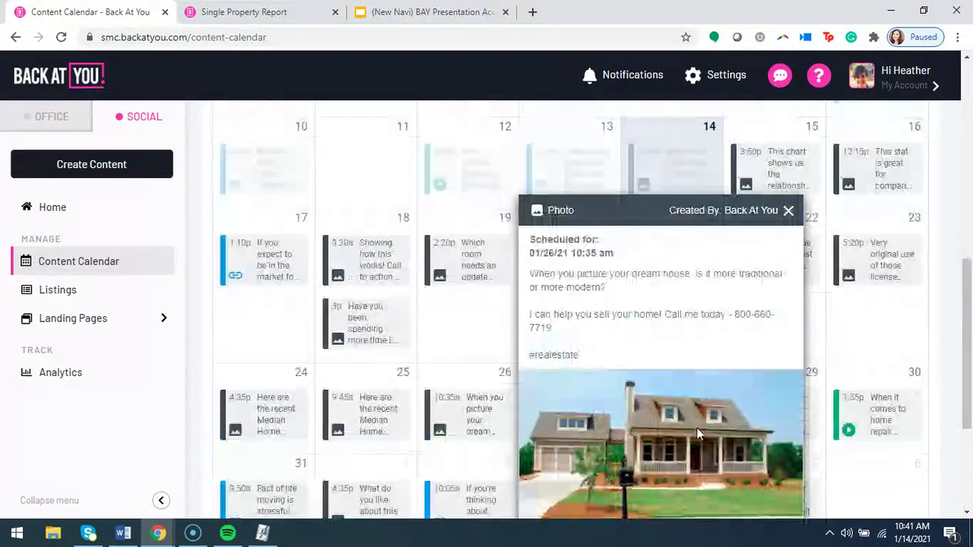
left_click(788, 209)
scroll(842, 363, "down", 1)
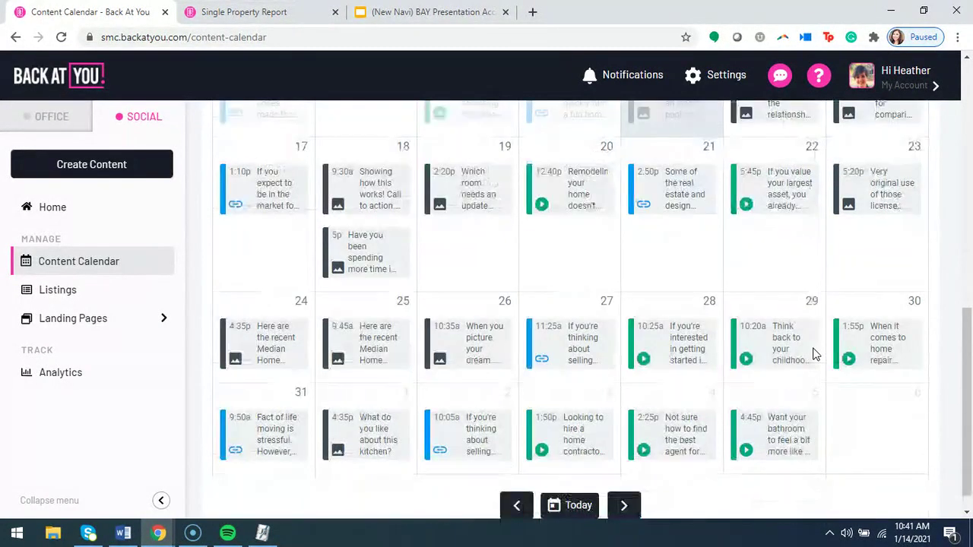
scroll(814, 357, "up", 5)
scroll(856, 322, "up", 2)
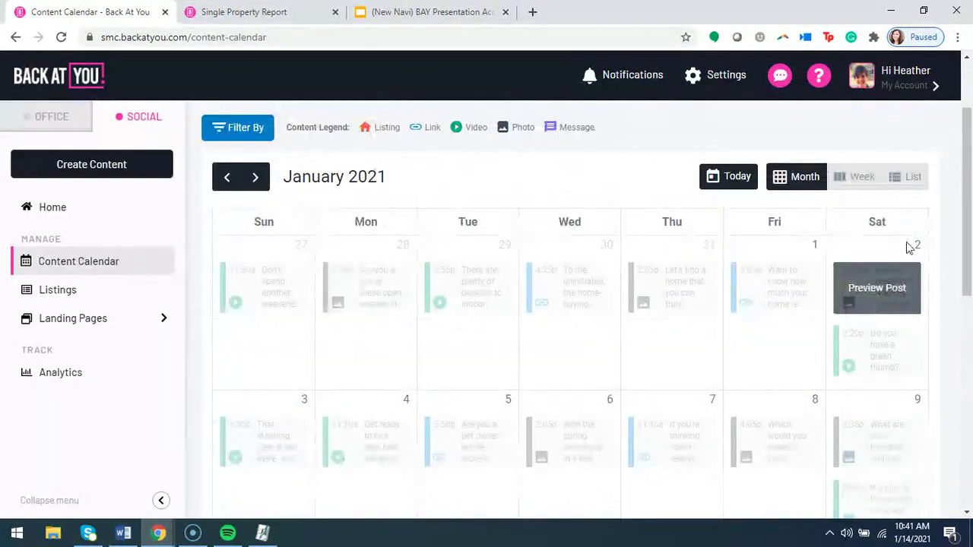
Show January 2021 posts in list view and open the January 5 'Moving 101: Pet Safety' article.
left_click(908, 183)
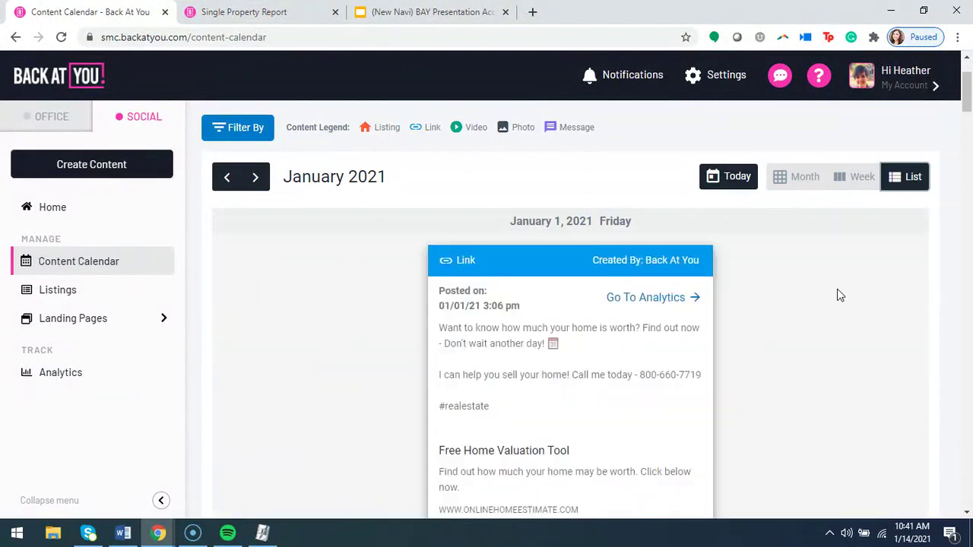
scroll(836, 301, "down", 2)
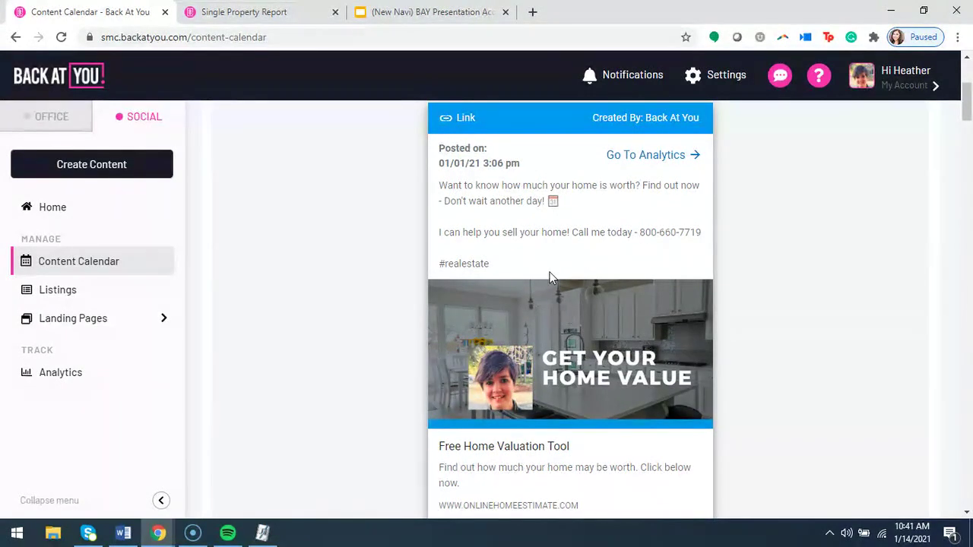
scroll(528, 357, "down", 1)
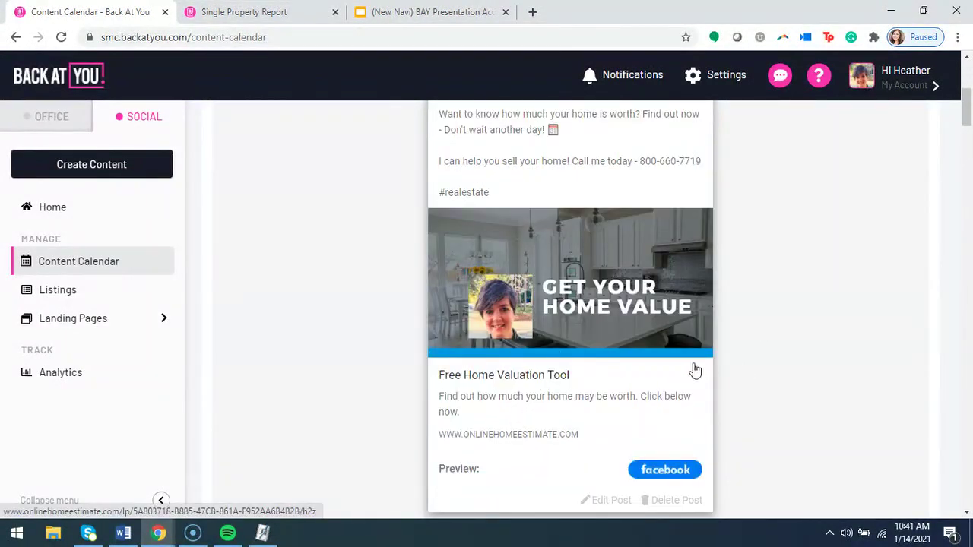
scroll(457, 373, "down", 1)
scroll(443, 380, "down", 12)
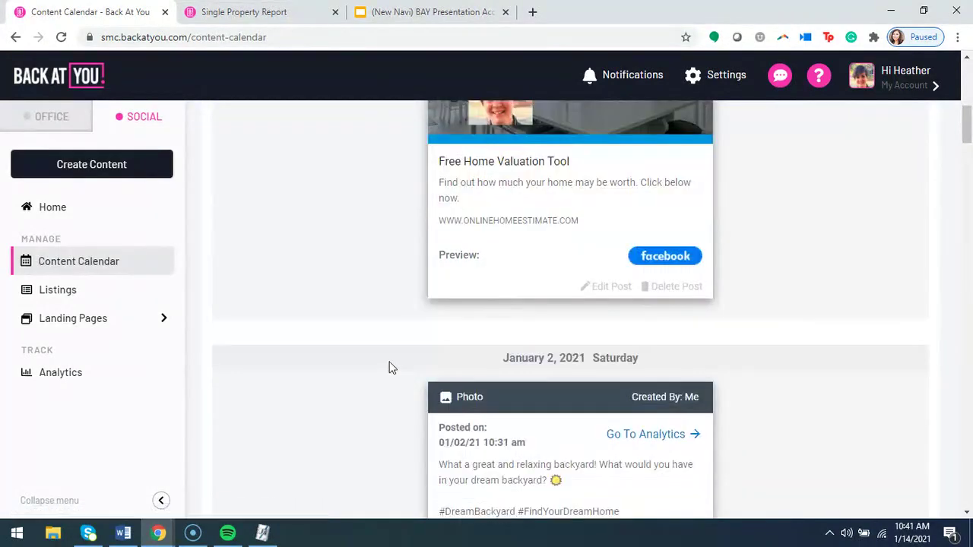
scroll(403, 361, "down", 5)
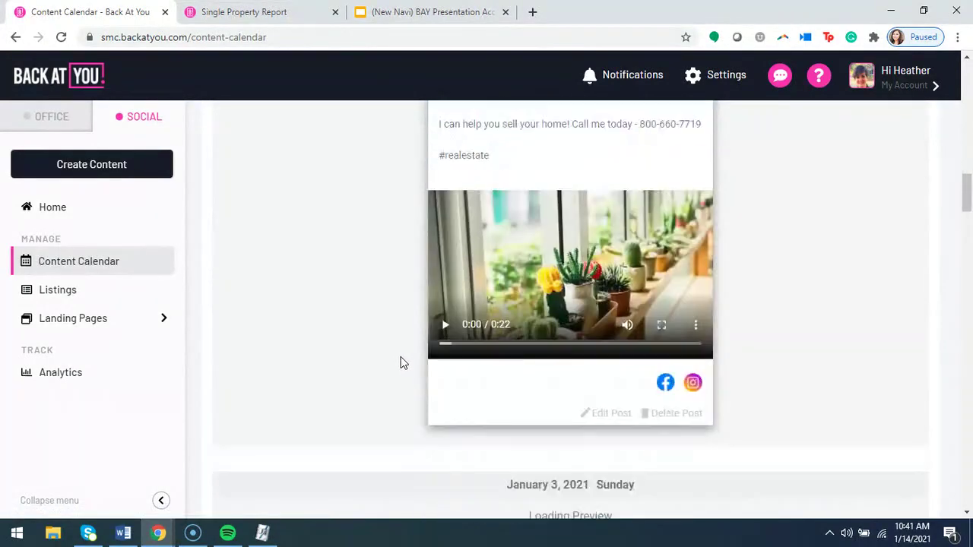
scroll(400, 357, "down", 4)
scroll(396, 350, "down", 7)
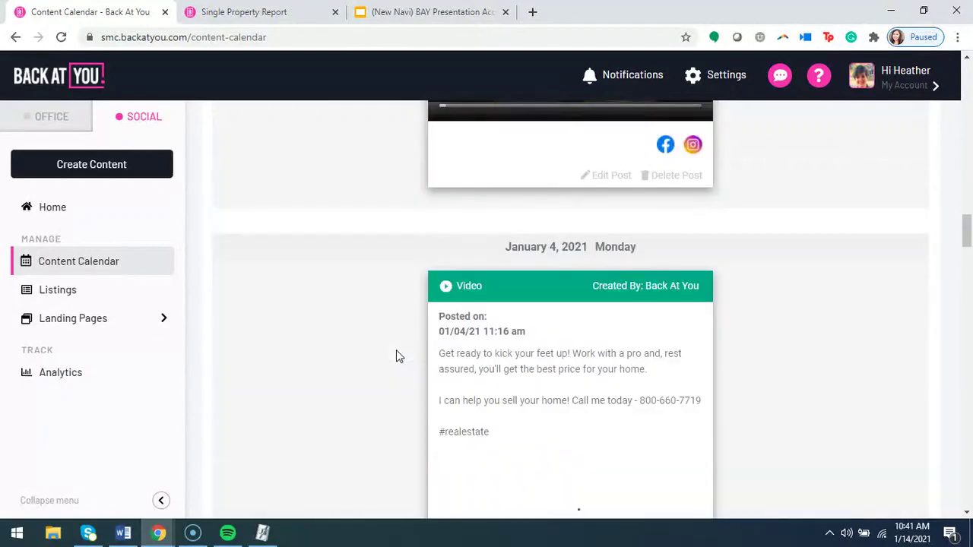
scroll(396, 350, "down", 2)
scroll(395, 358, "down", 4)
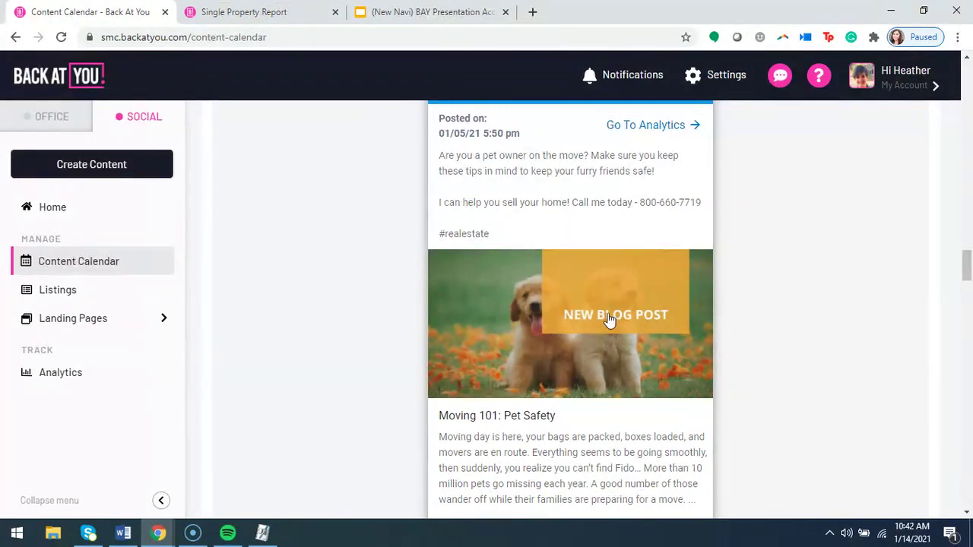
left_click(576, 323)
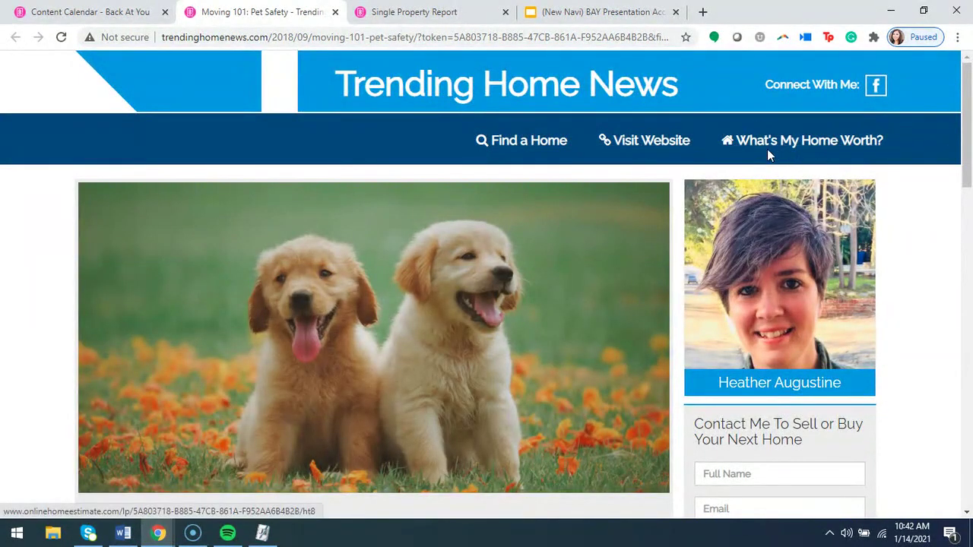
Read through the Pet Safety article's 'Before the move', 'ID is key' and 'Try the car' sections.
scroll(679, 163, "down", 4)
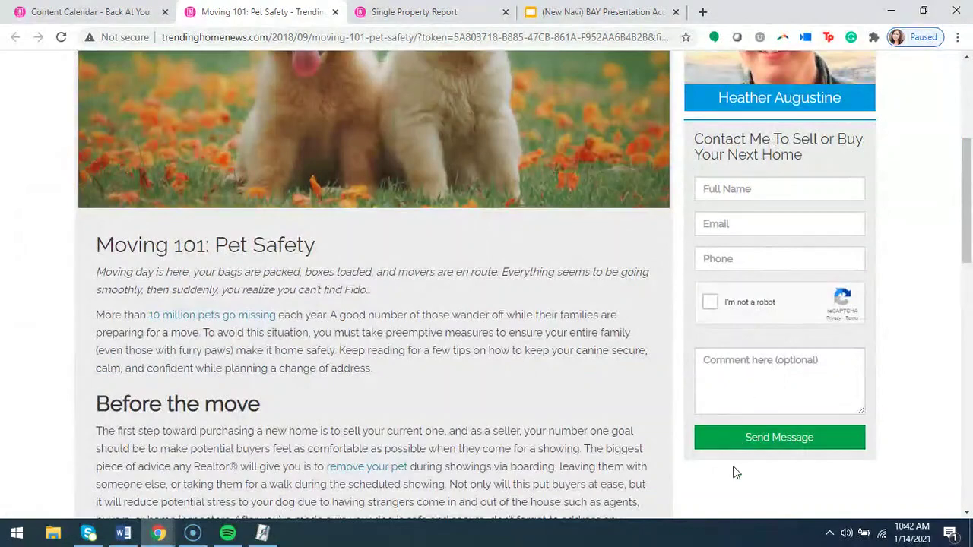
scroll(614, 416, "down", 1)
scroll(445, 271, "down", 4)
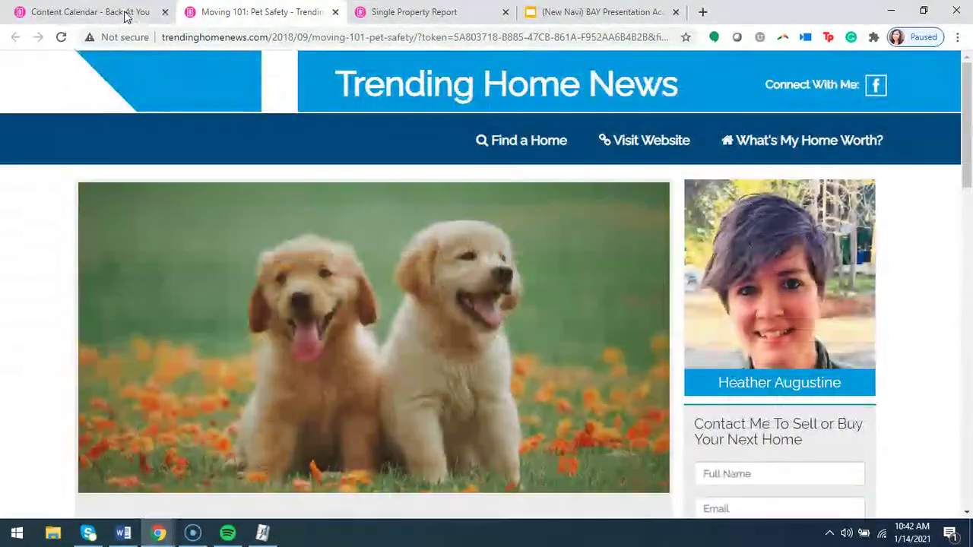
Return to the Content Calendar tab and scroll the list to the January 12 video post.
left_click(122, 12)
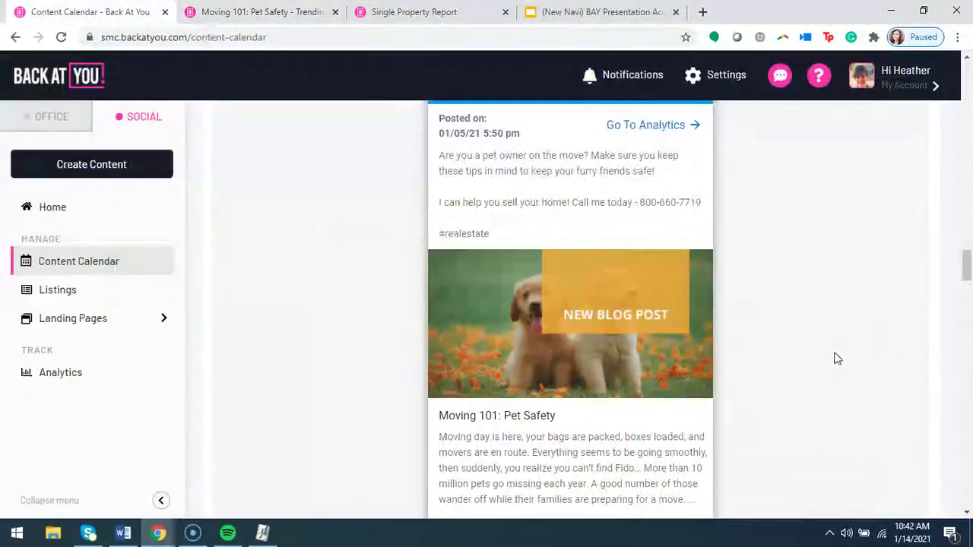
scroll(837, 357, "down", 5)
scroll(847, 330, "down", 6)
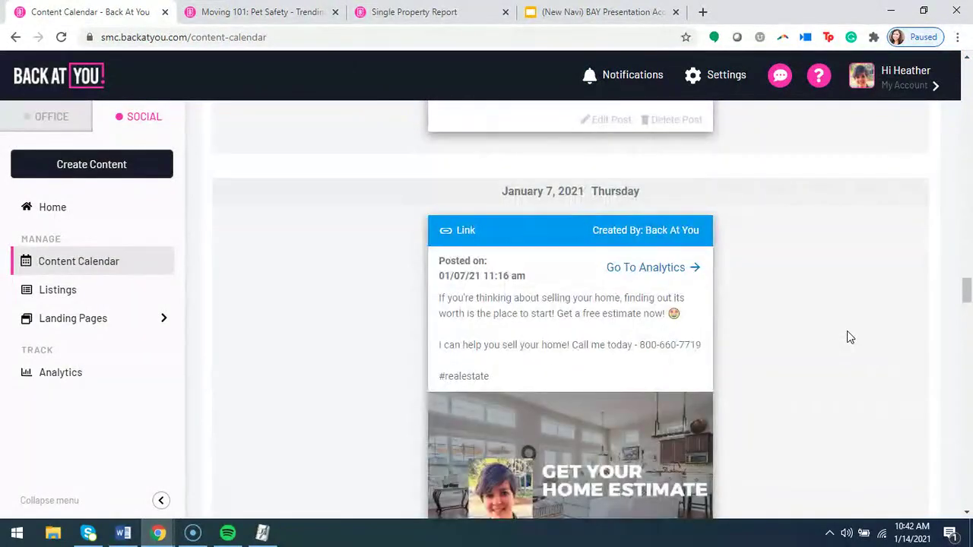
scroll(849, 339, "down", 12)
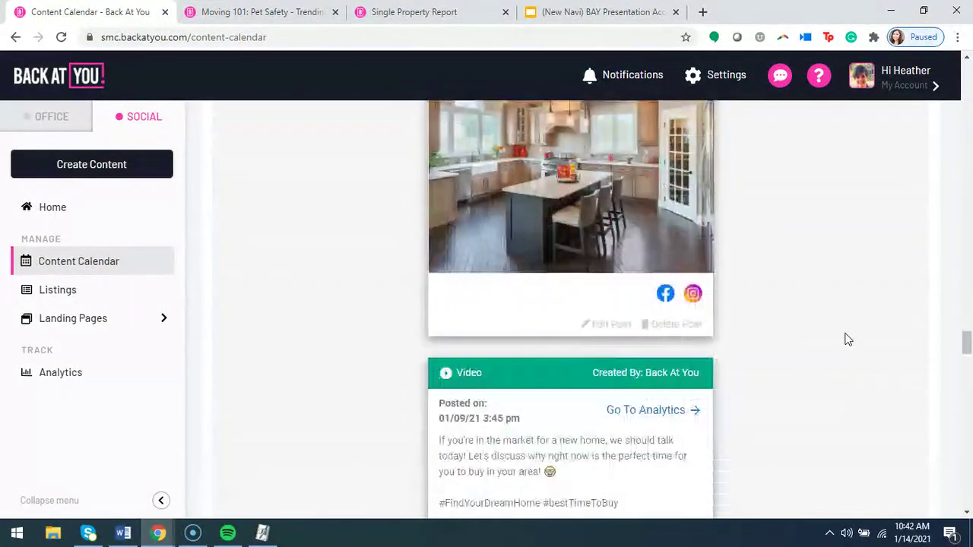
scroll(847, 340, "down", 6)
scroll(846, 340, "down", 5)
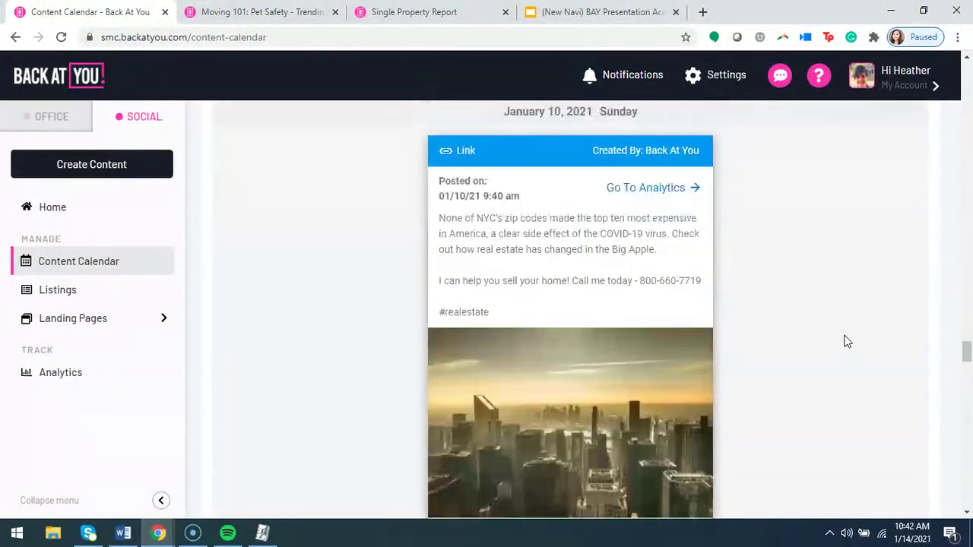
scroll(844, 339, "down", 7)
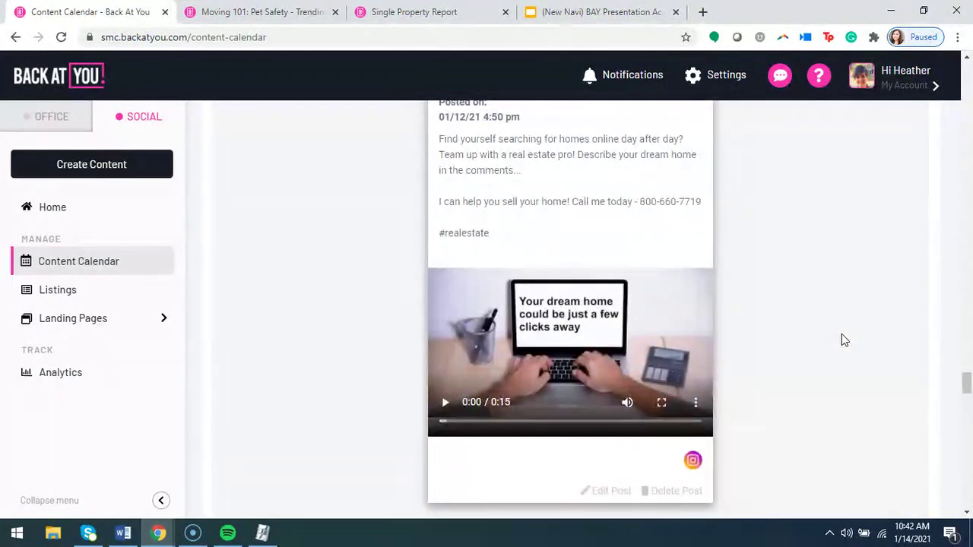
scroll(841, 336, "up", 1)
scroll(593, 371, "down", 1)
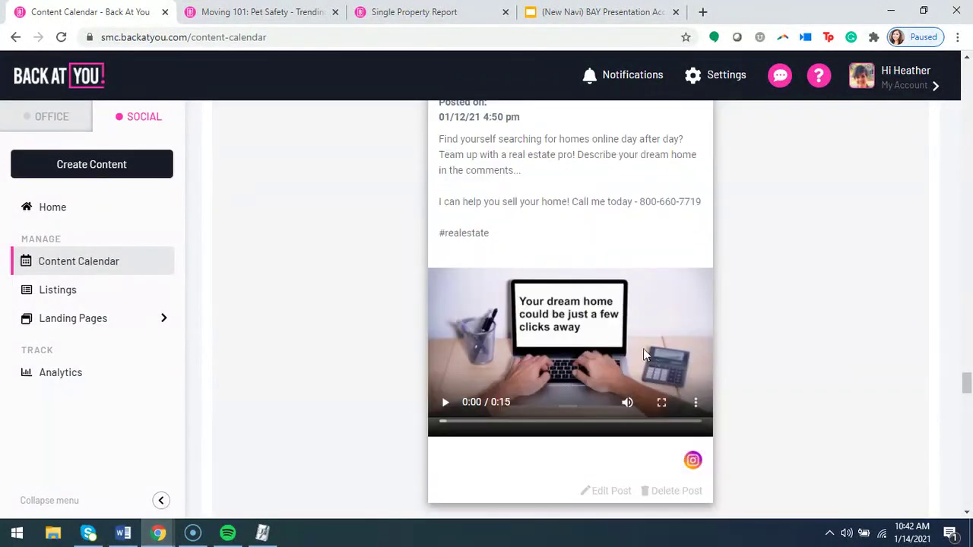
scroll(804, 364, "up", 1)
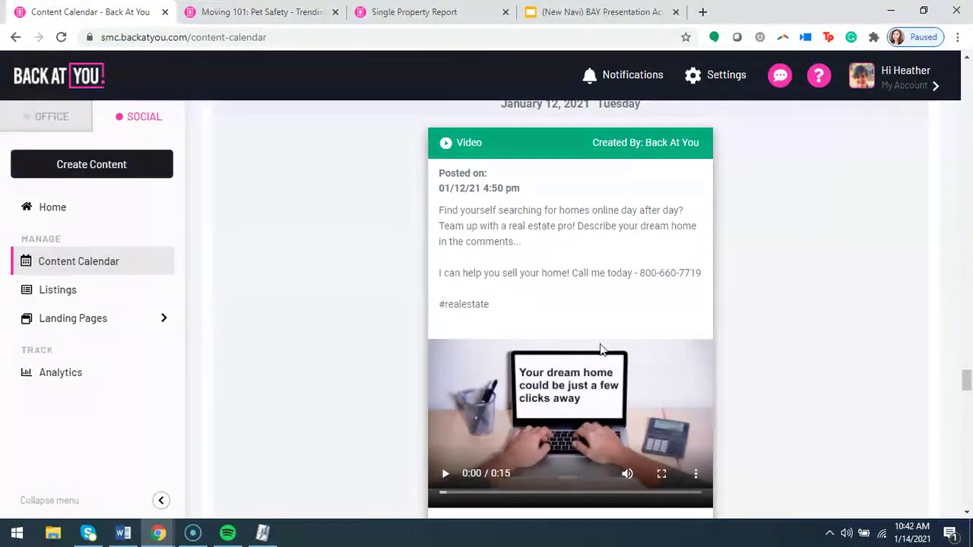
Play the January 12 post's video and pause it at 0:11 of 0:15.
left_click(446, 475)
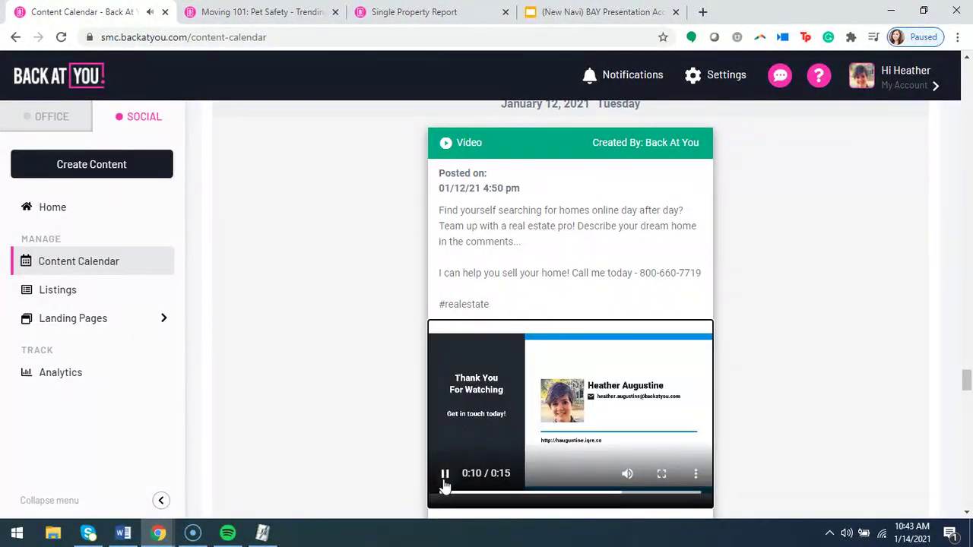
left_click(444, 479)
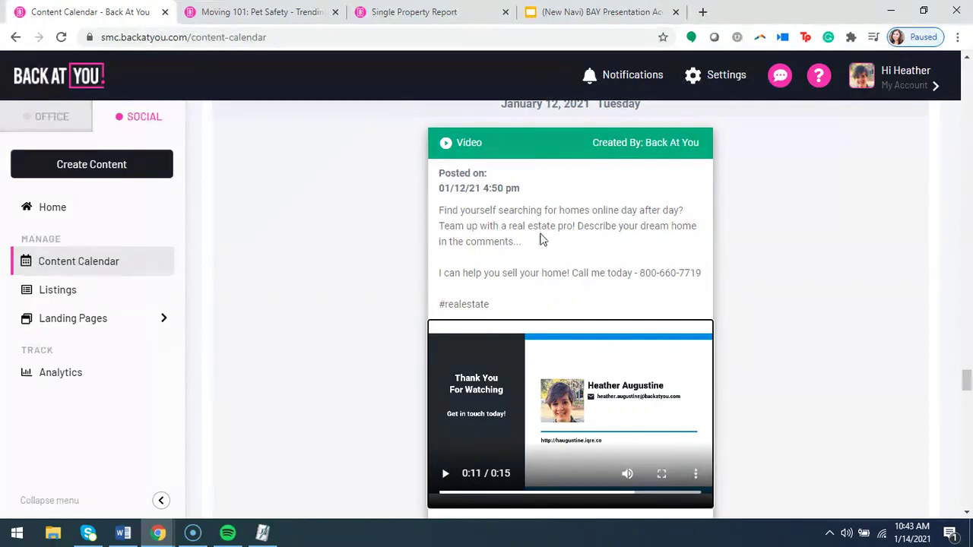
scroll(540, 315, "down", 1)
scroll(542, 318, "up", 1)
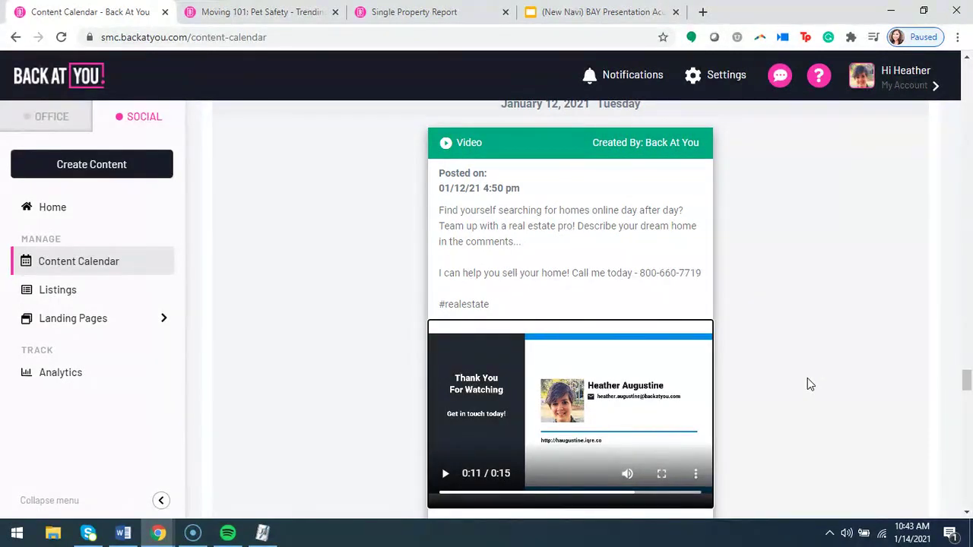
Scroll past the January 15–19 posts to the 20 Jan 12:40 pm remodeling video, 0:37 long.
scroll(809, 383, "down", 5)
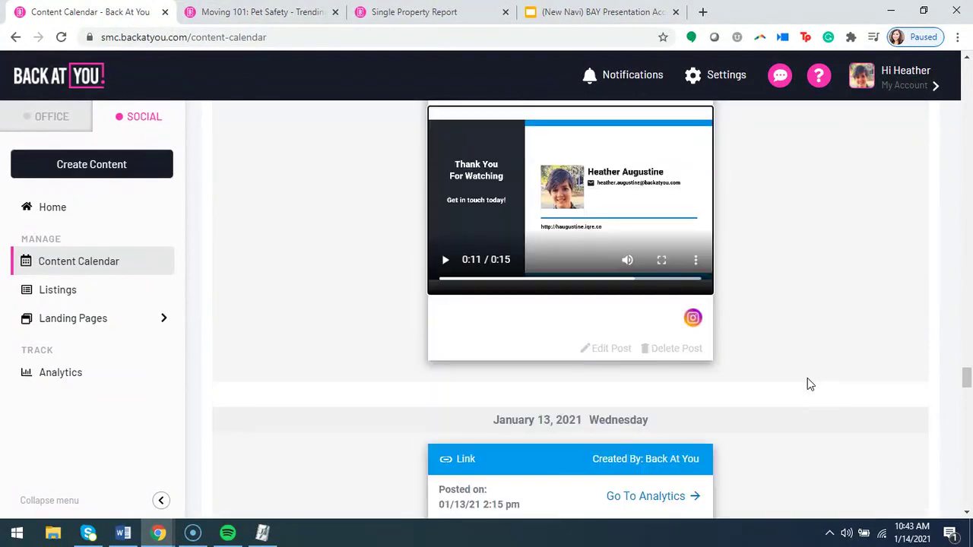
scroll(809, 384, "down", 4)
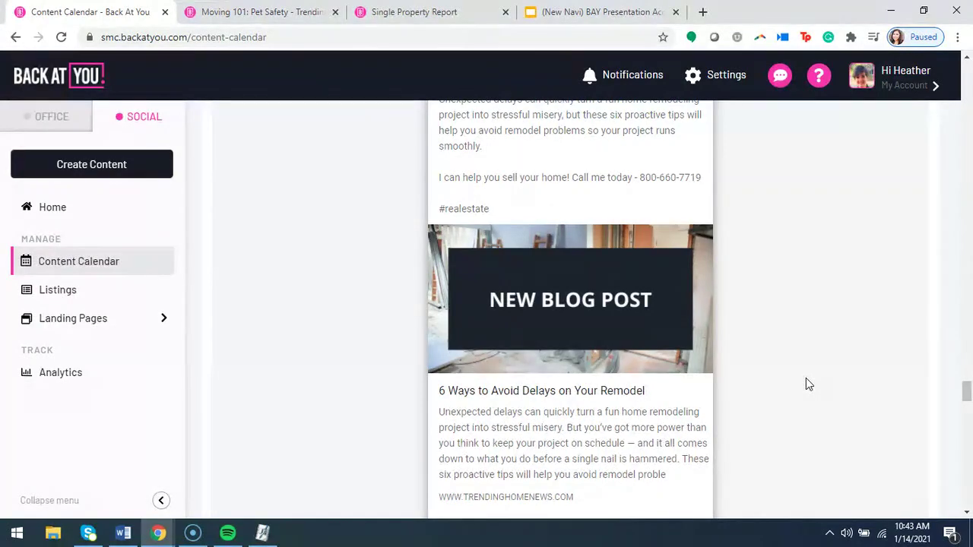
scroll(795, 403, "up", 2)
scroll(593, 397, "down", 8)
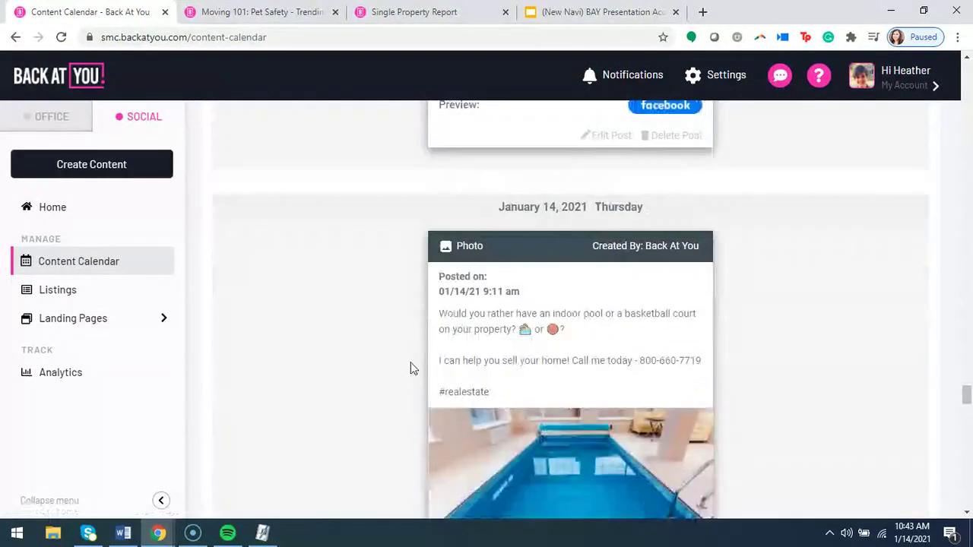
scroll(410, 369, "down", 3)
scroll(722, 338, "up", 2)
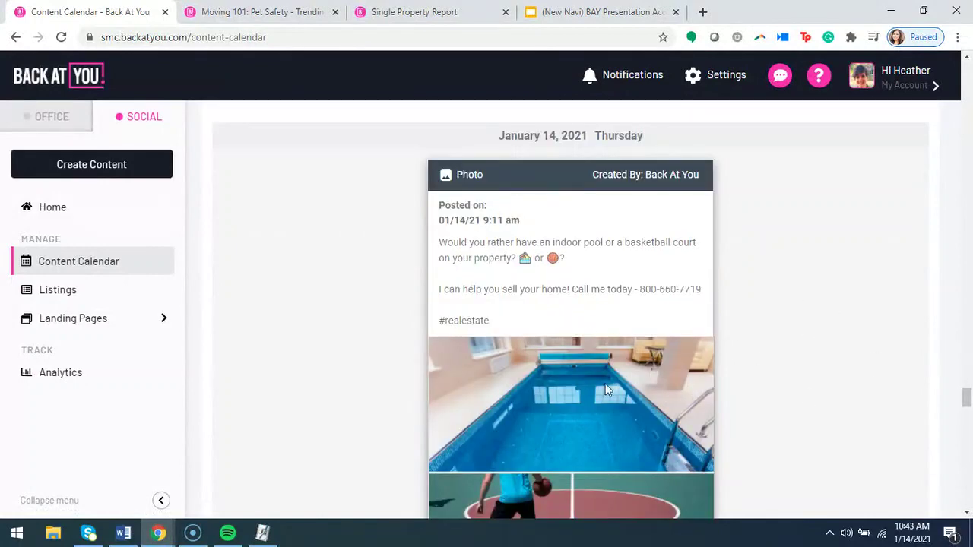
scroll(480, 390, "down", 4)
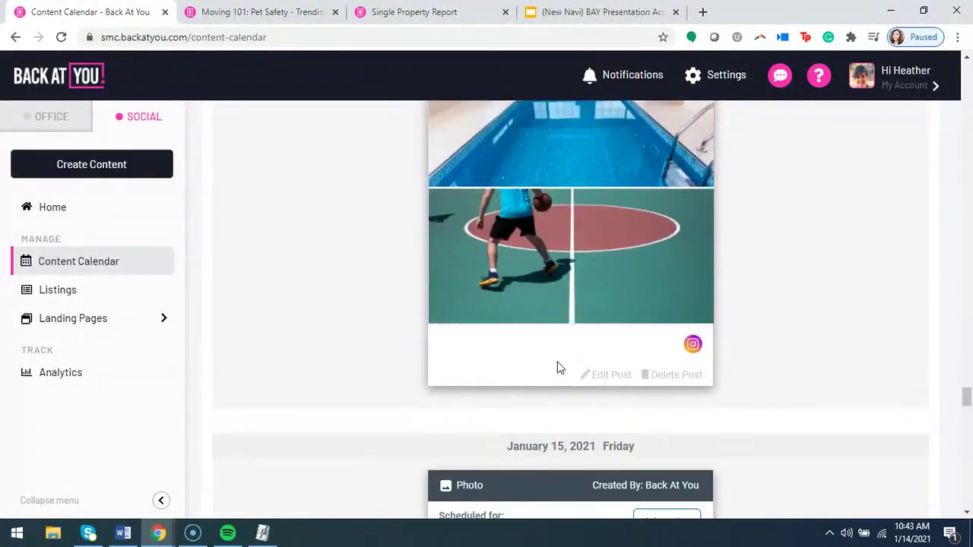
scroll(559, 368, "down", 4)
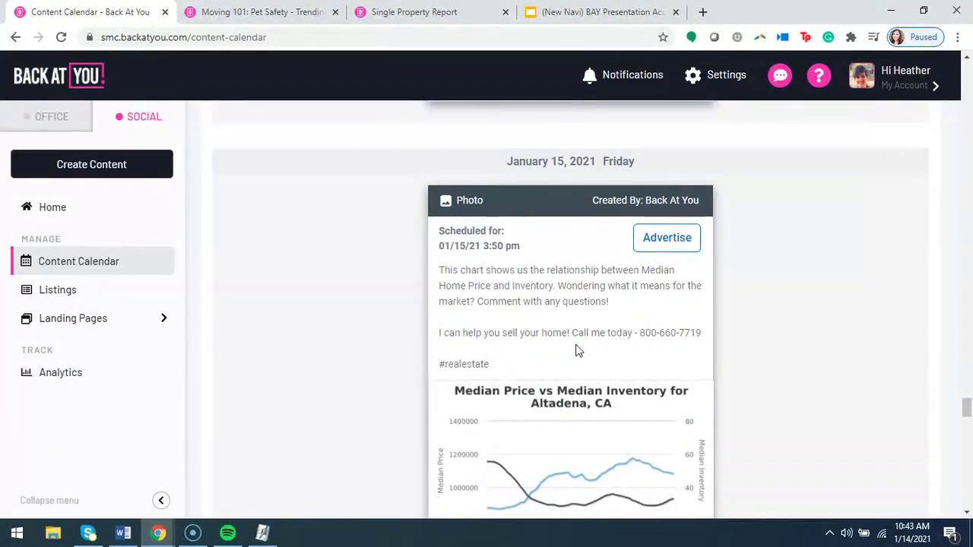
scroll(585, 356, "down", 1)
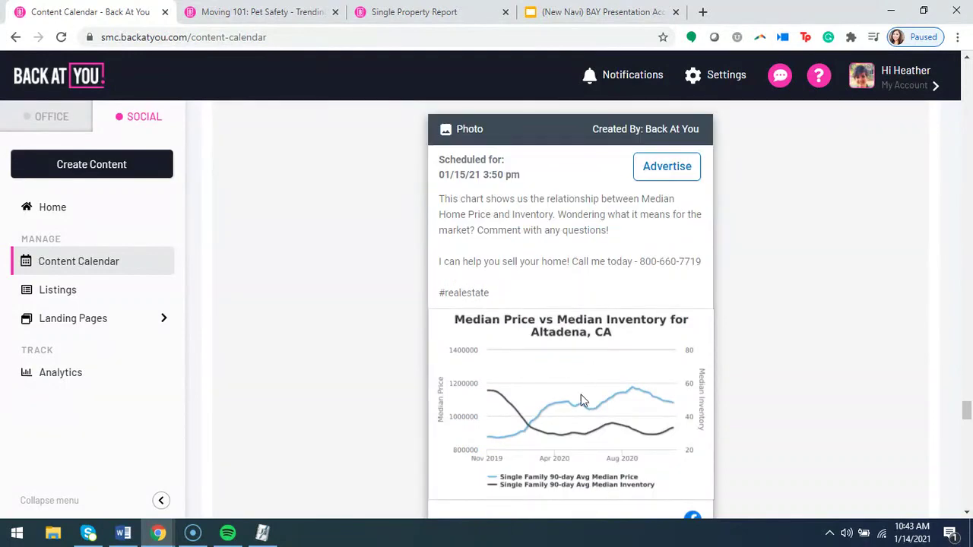
scroll(576, 358, "down", 4)
scroll(541, 378, "down", 8)
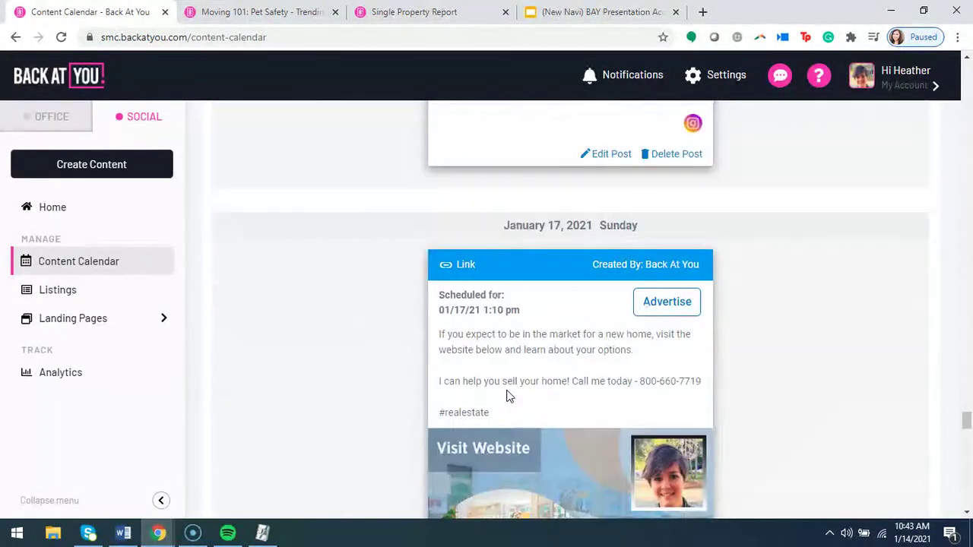
scroll(507, 397, "down", 2)
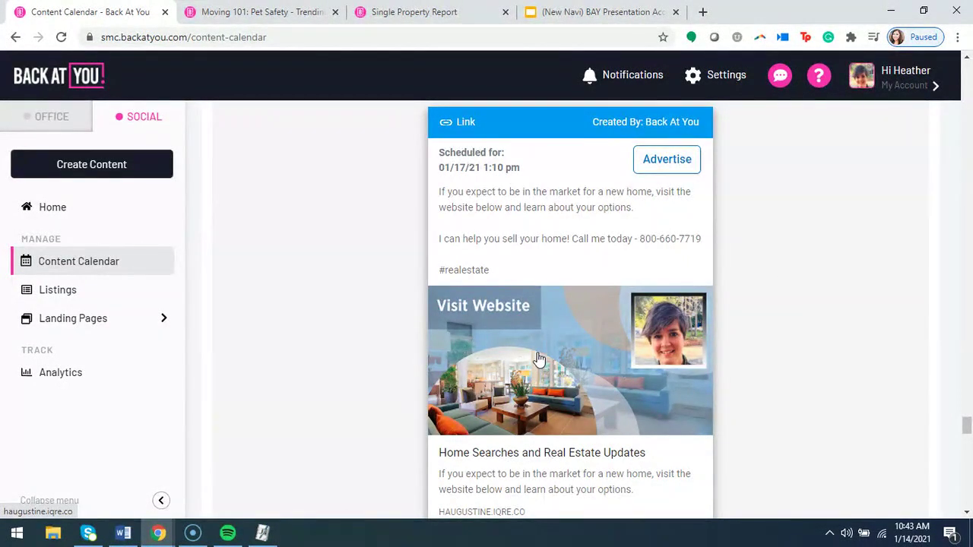
scroll(525, 369, "down", 3)
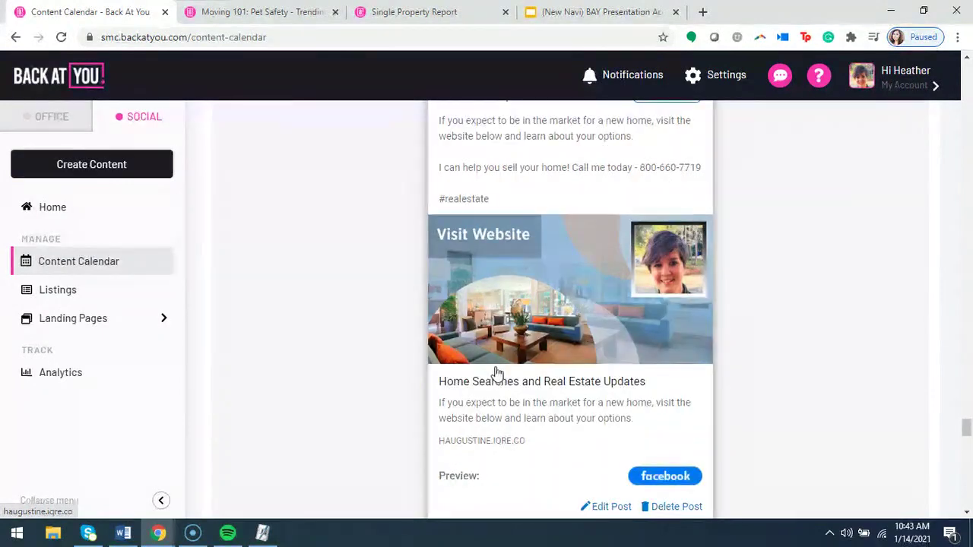
scroll(453, 369, "down", 10)
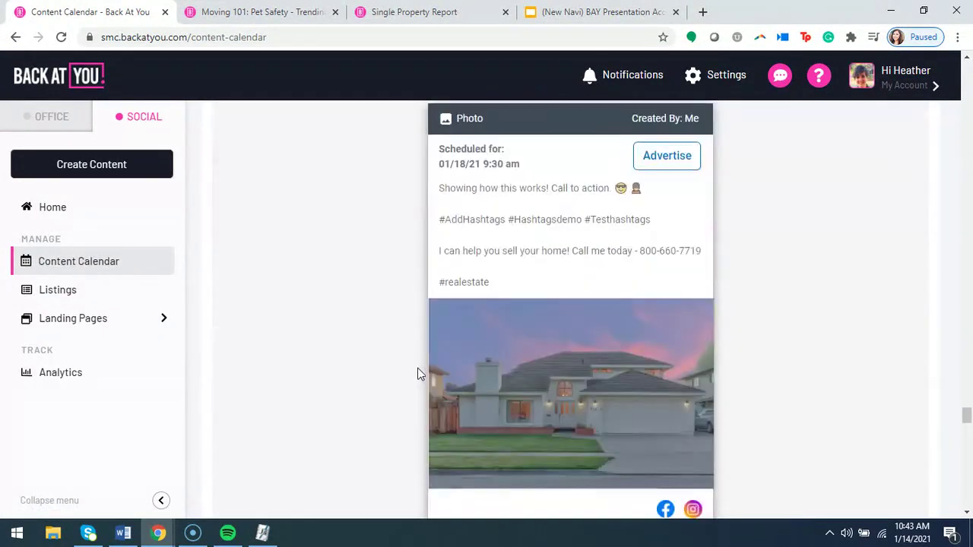
scroll(417, 373, "down", 1)
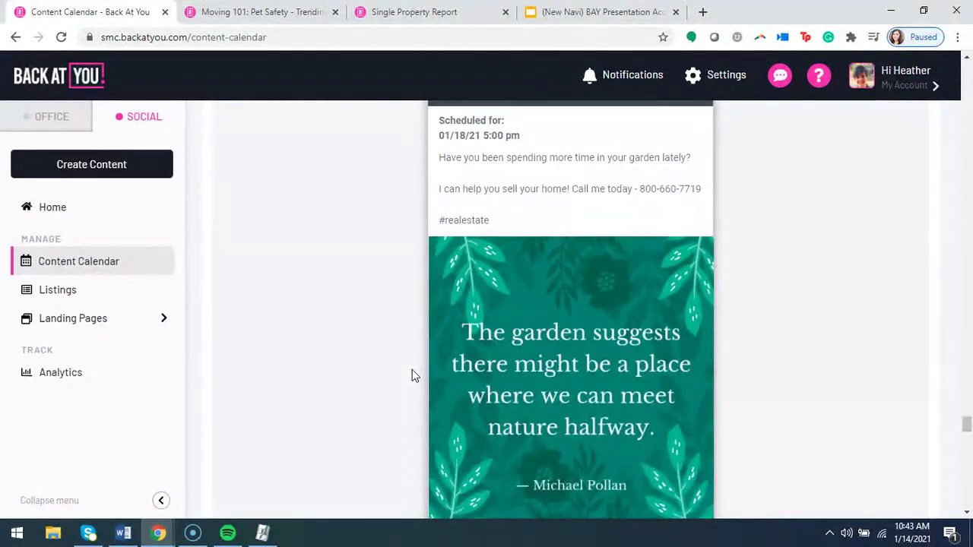
scroll(411, 375, "down", 2)
scroll(596, 326, "down", 9)
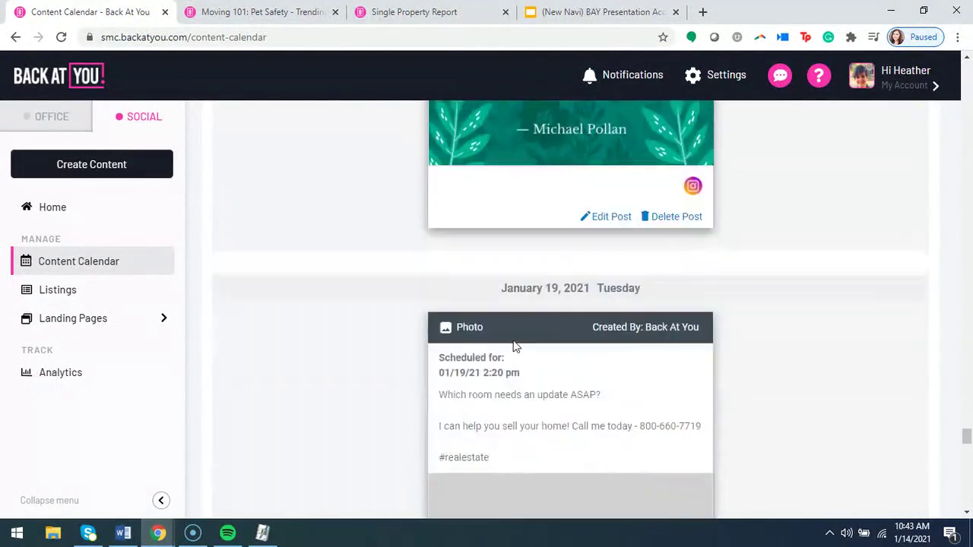
scroll(578, 259, "down", 5)
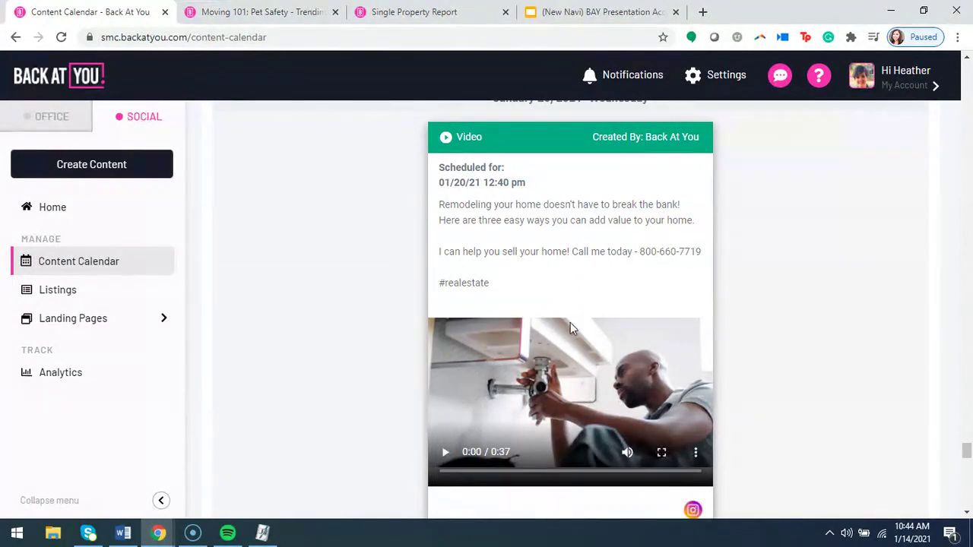
scroll(570, 323, "down", 1)
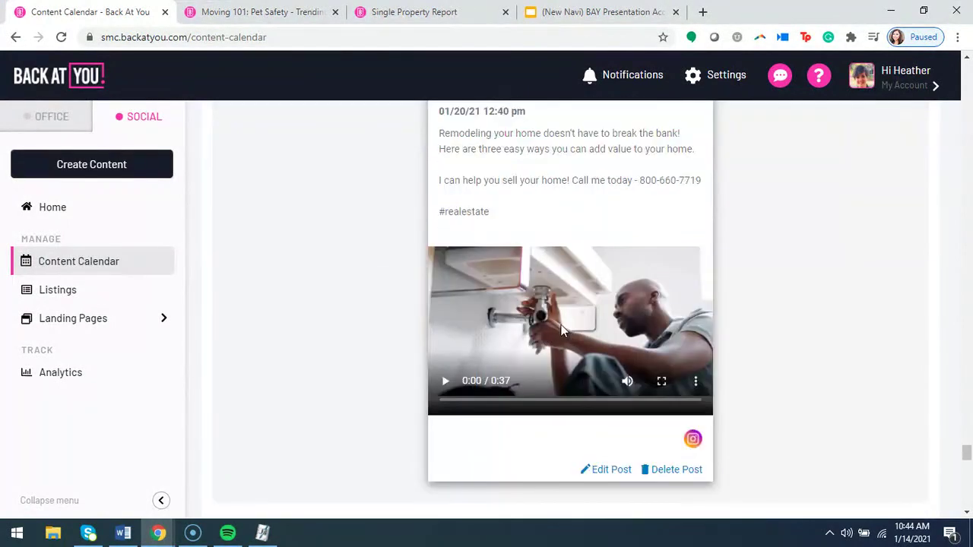
Play the January 20 remodeling video and pause it at 0:33 of 0:37.
left_click(444, 383)
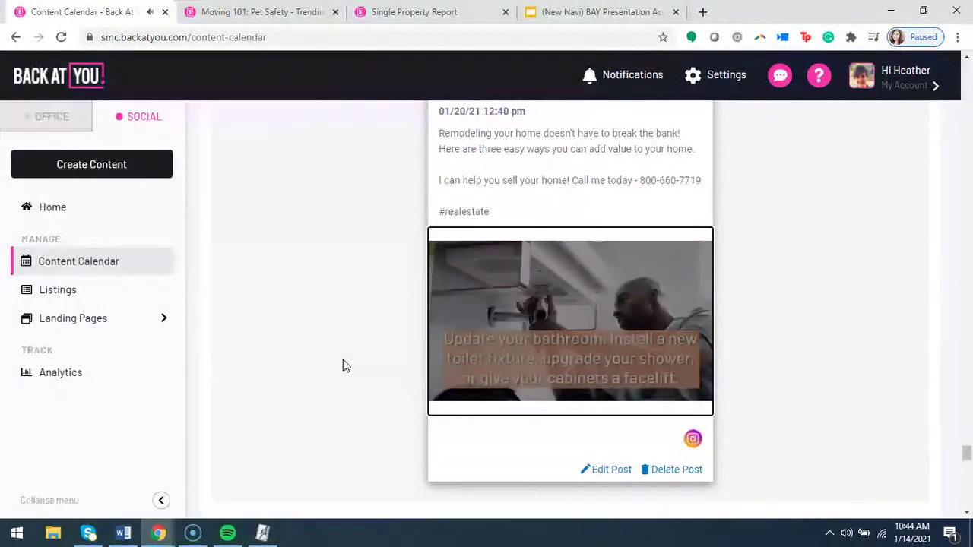
left_click(427, 337)
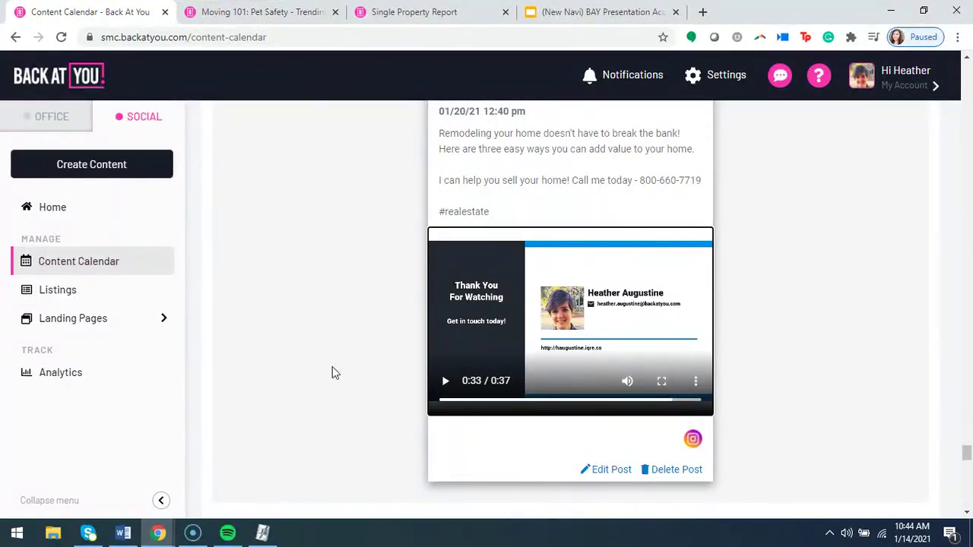
scroll(341, 354, "up", 5)
scroll(338, 358, "up", 3)
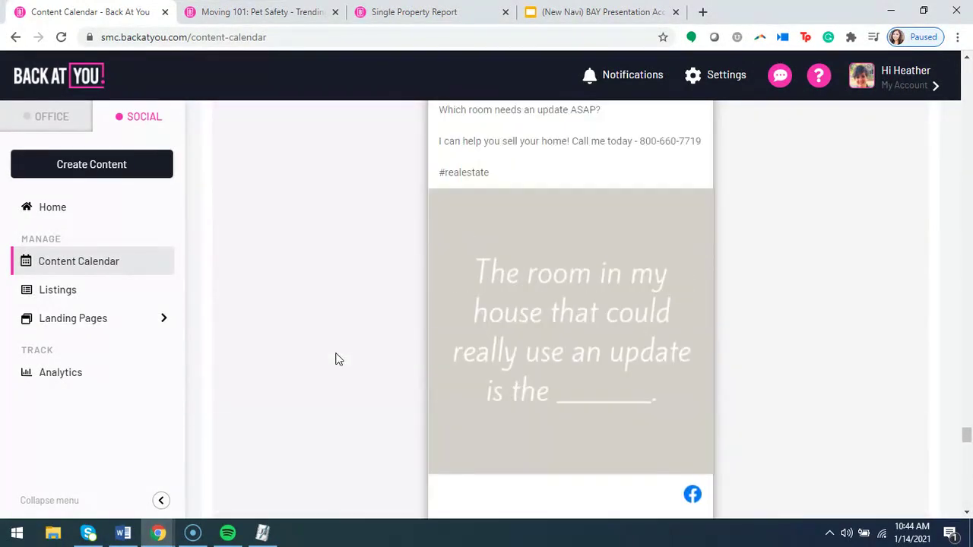
scroll(334, 370, "up", 10)
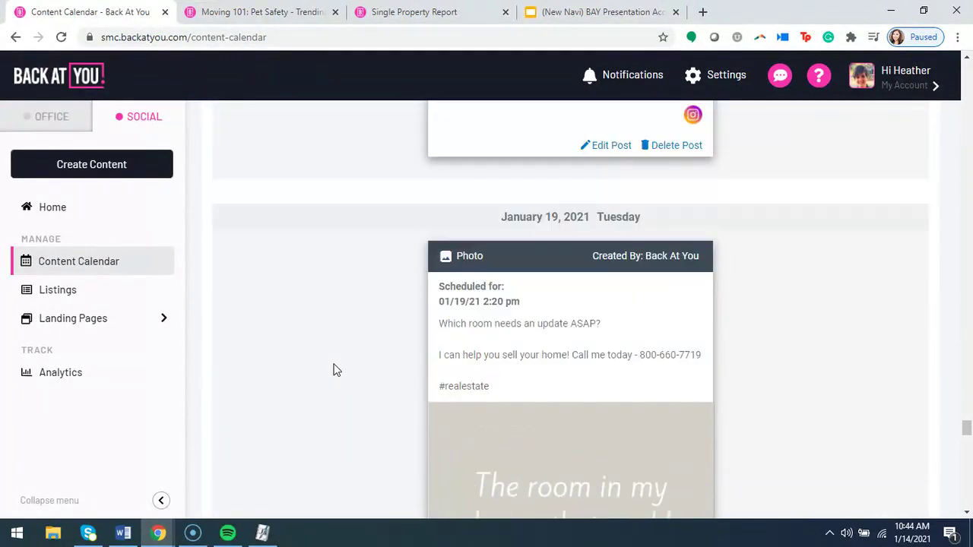
scroll(338, 372, "down", 8)
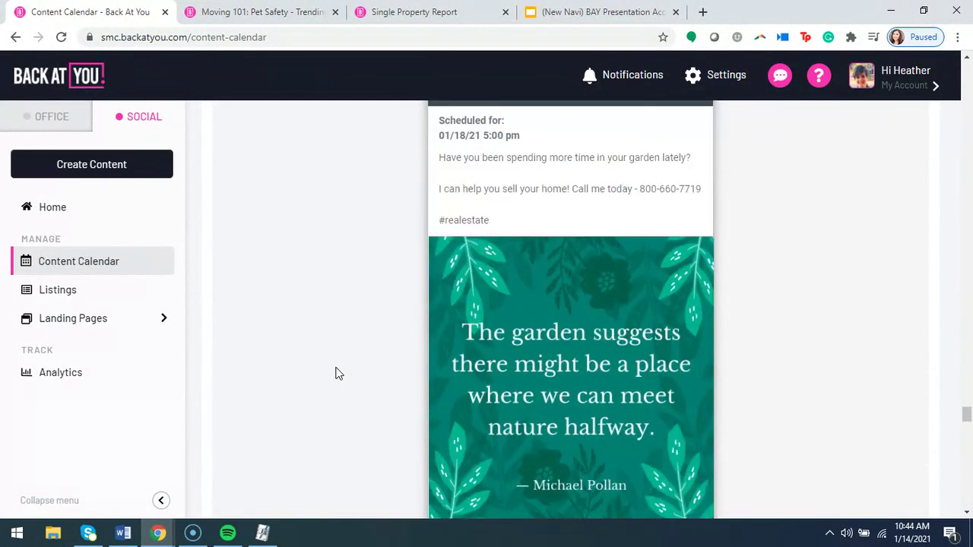
scroll(338, 375, "down", 1)
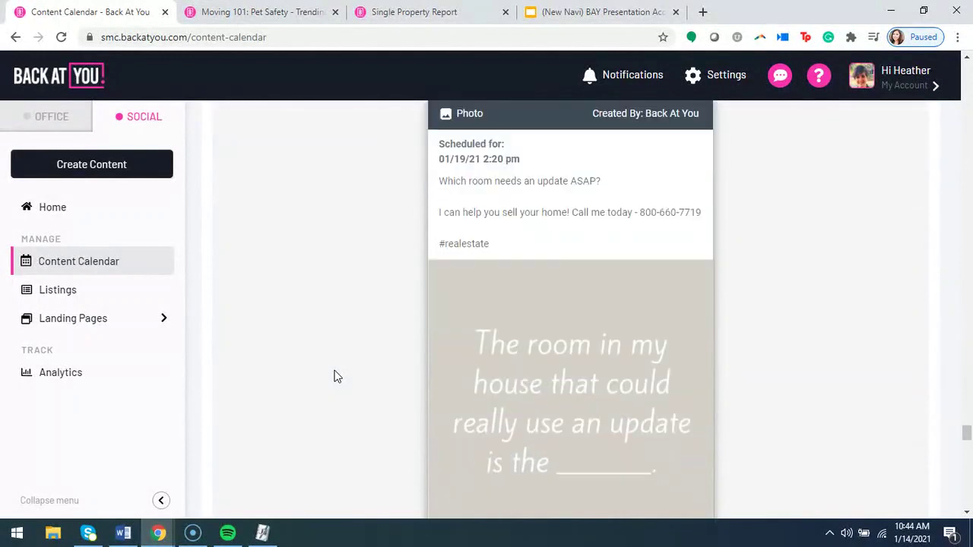
scroll(338, 375, "down", 2)
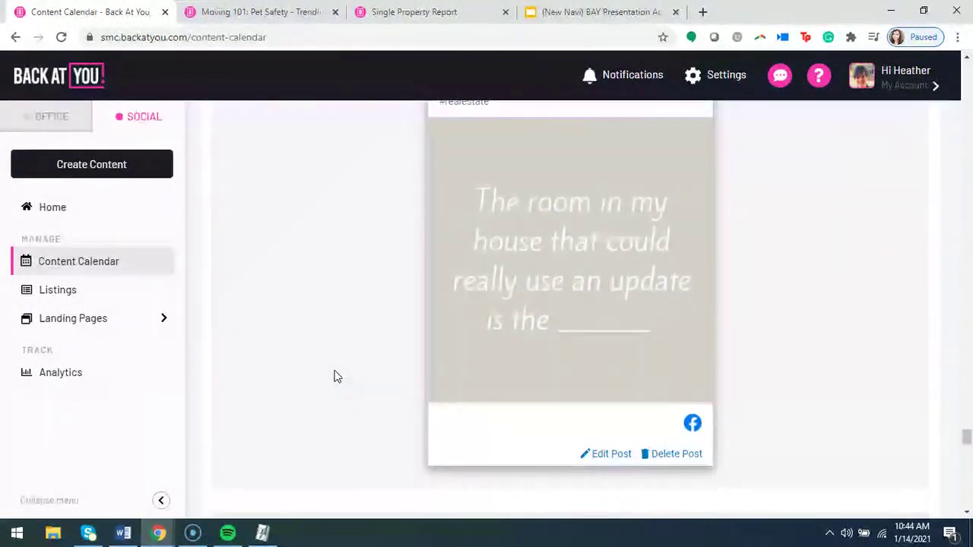
scroll(337, 375, "up", 2)
scroll(338, 377, "down", 1)
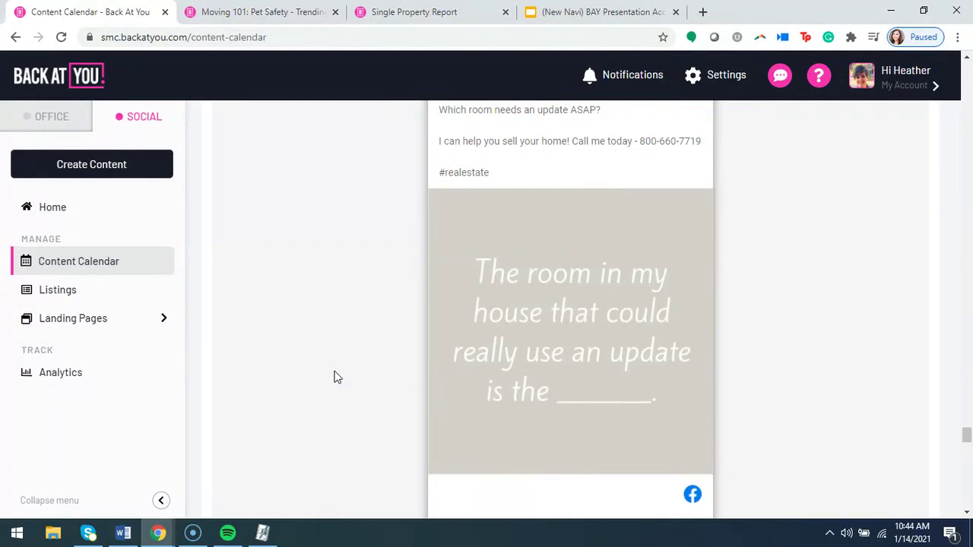
scroll(338, 378, "down", 1)
scroll(340, 379, "up", 2)
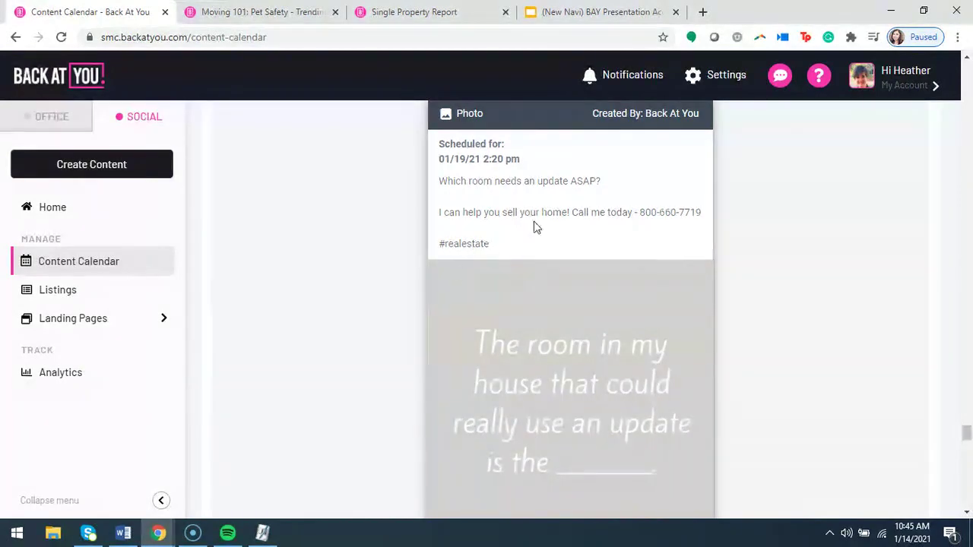
scroll(458, 256, "down", 6)
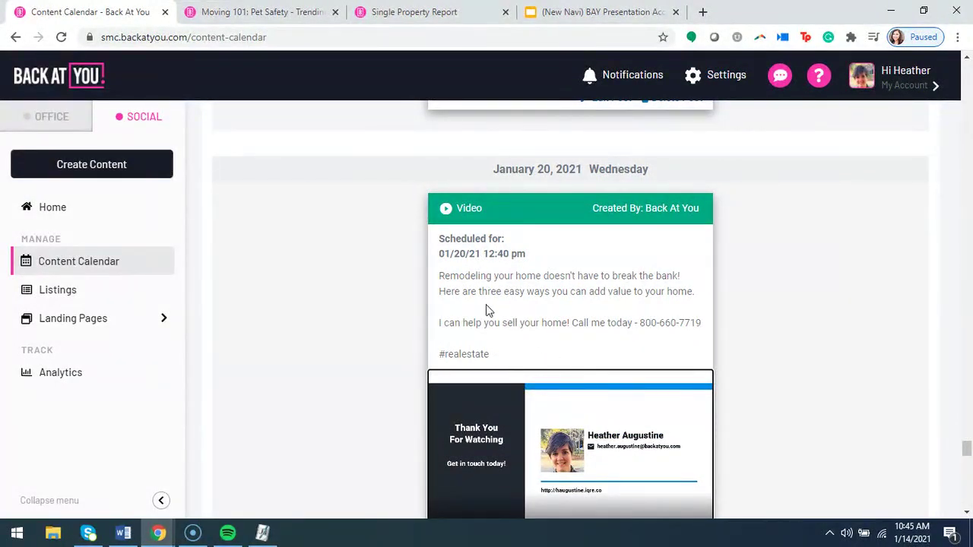
scroll(375, 317, "down", 2)
scroll(346, 353, "up", 1)
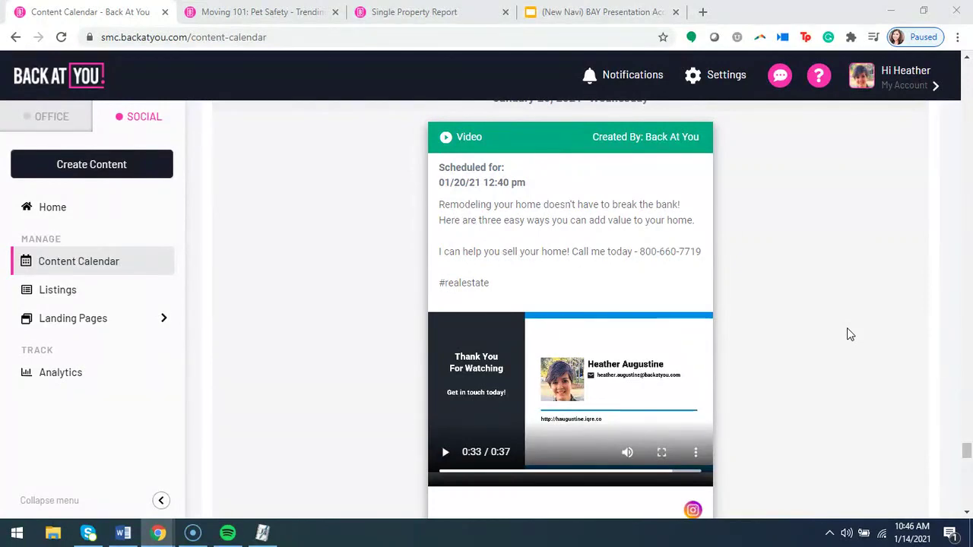
Scroll to the January 21 'Pandemic-Related Housing and Design Trends' link post and open it for editing.
scroll(847, 328, "down", 5)
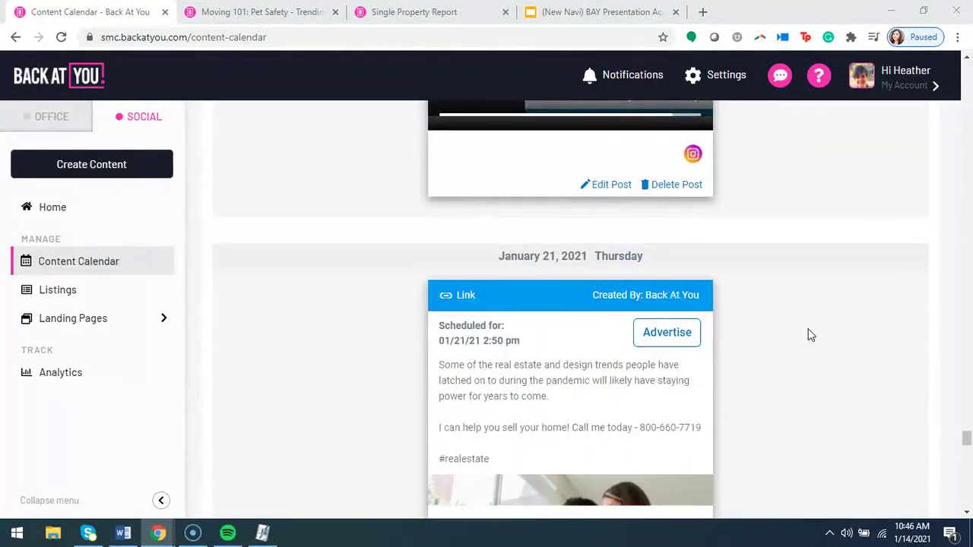
scroll(814, 332, "down", 2)
scroll(809, 337, "down", 1)
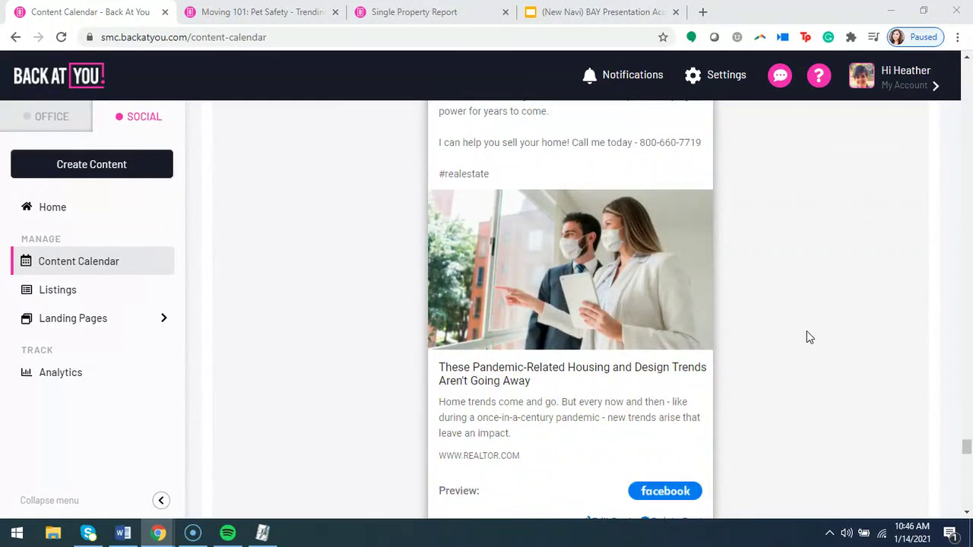
scroll(808, 336, "up", 1)
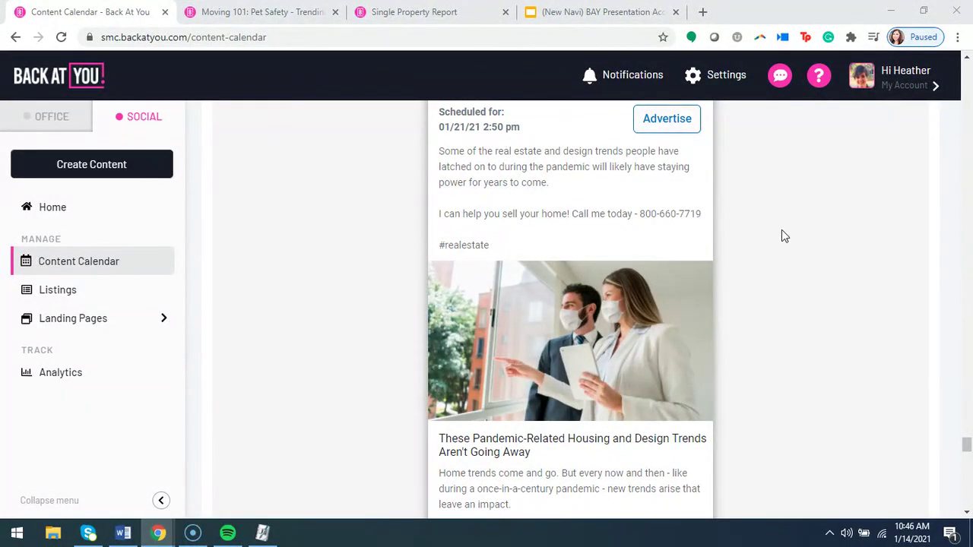
scroll(771, 315, "up", 1)
scroll(783, 327, "down", 2)
scroll(623, 440, "down", 1)
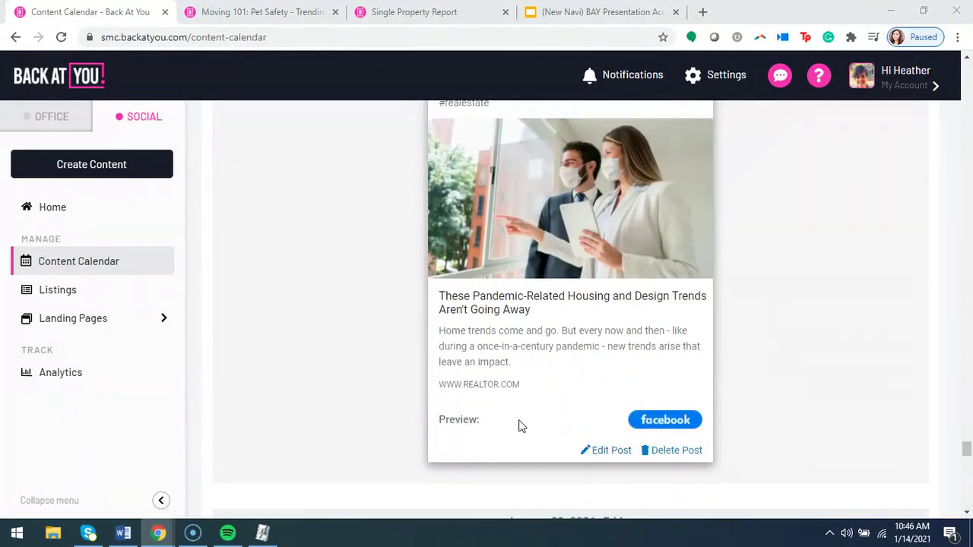
scroll(529, 426, "up", 3)
scroll(542, 318, "down", 3)
left_click(606, 453)
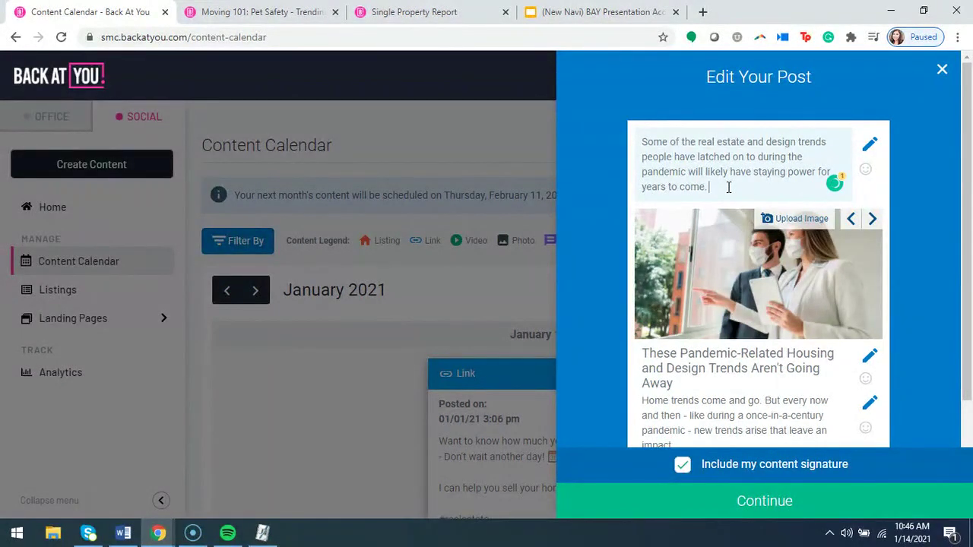
Add a new line with the hashtags #Pandemic #RealEstateDesigns after the post text.
type("What are some home designs tha")
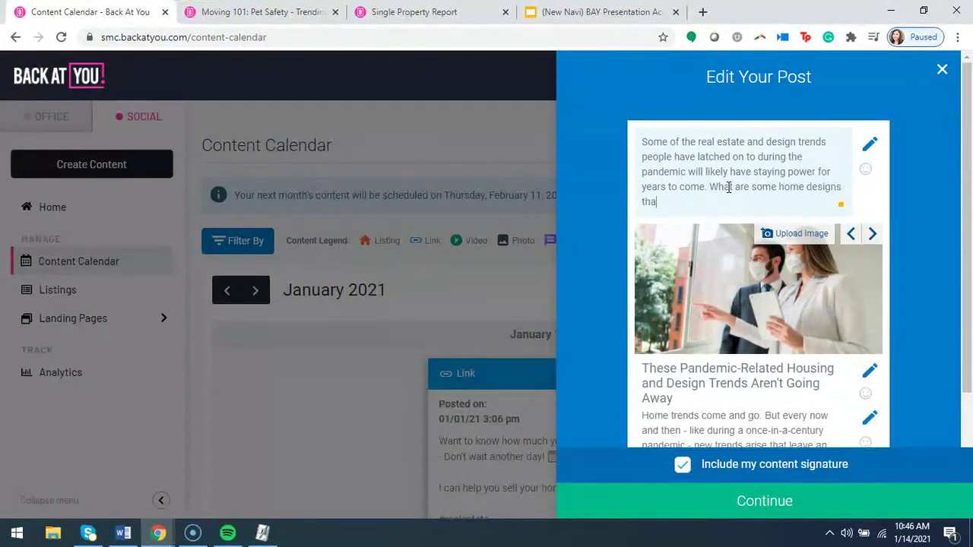
type("t you have done over the past few months?")
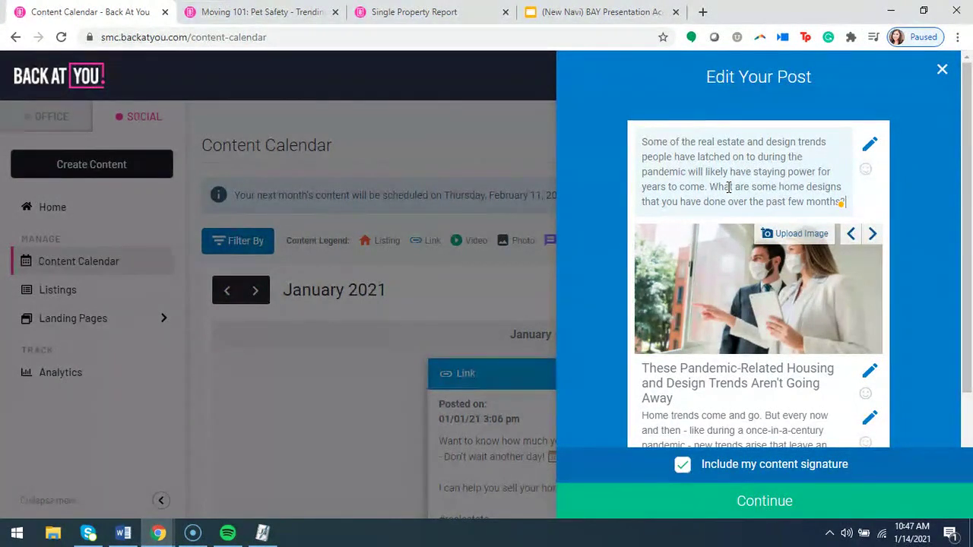
key("Return")
key("Return")
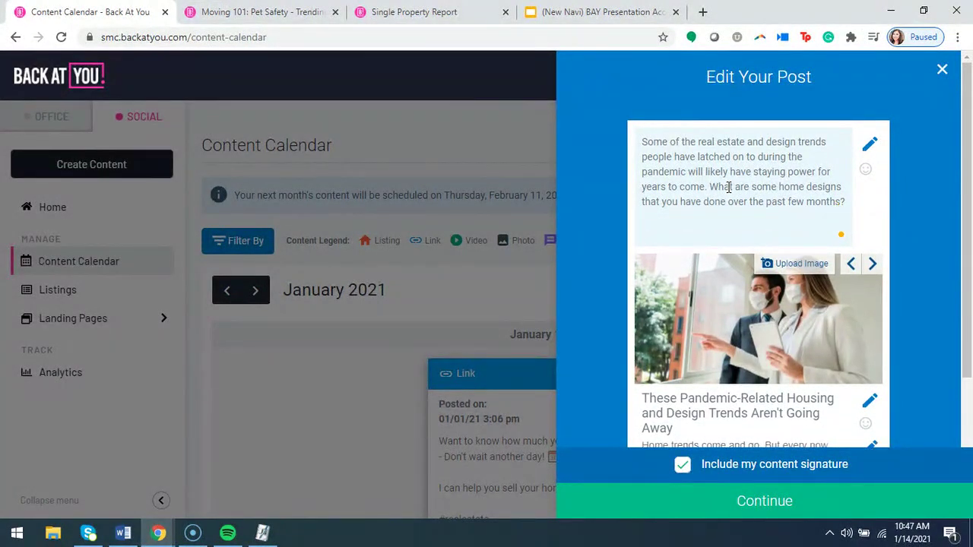
type("#Pandemic #")
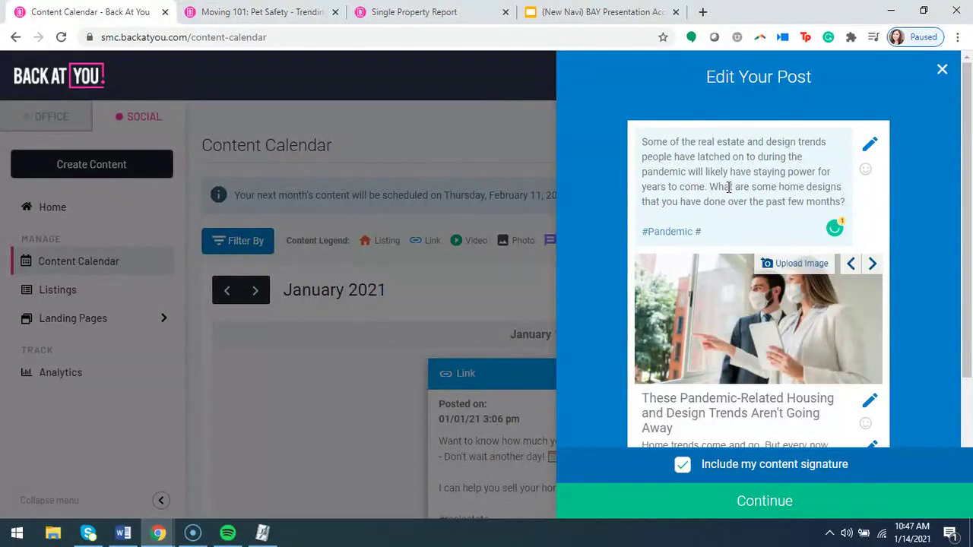
type("RealEstateDesigns")
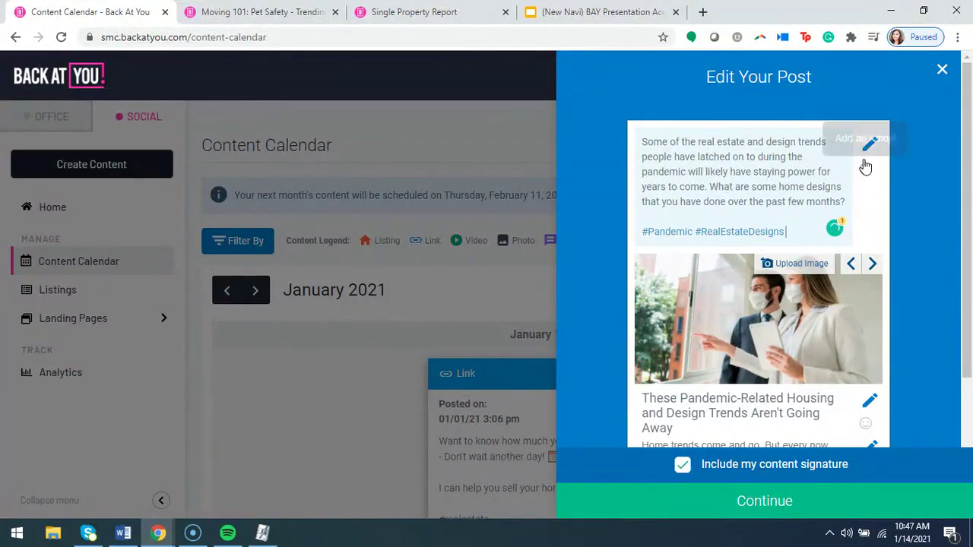
Open and close the emoji picker without adding an emoji, then return the caret to the text box.
left_click(865, 171)
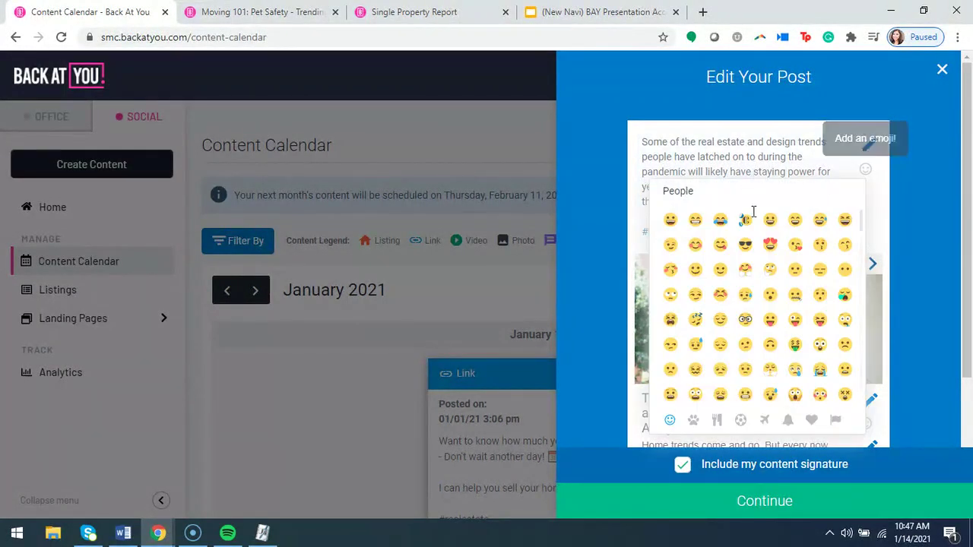
scroll(770, 327, "down", 3)
scroll(769, 349, "up", 4)
left_click(758, 169)
left_click(792, 224)
left_click(623, 202)
left_click(794, 230)
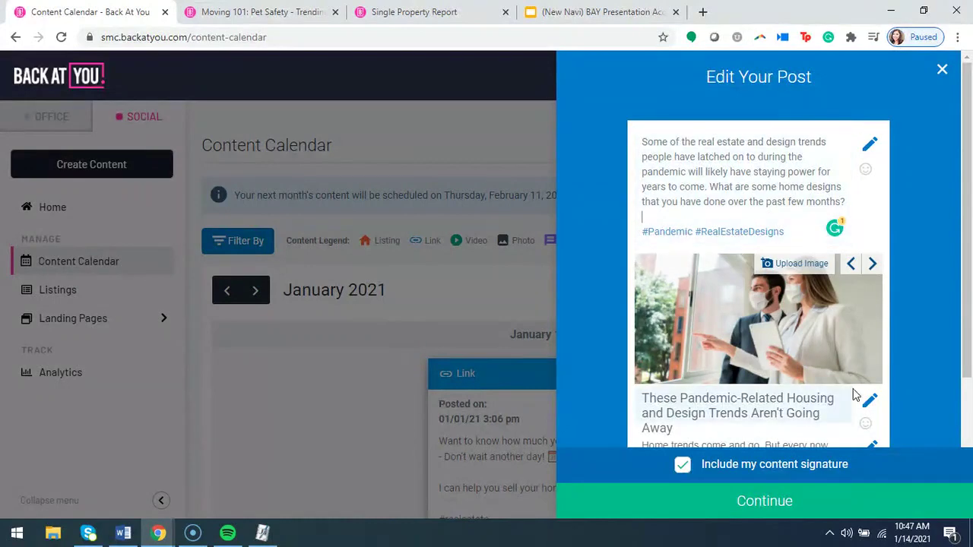
scroll(930, 378, "down", 3)
scroll(930, 377, "up", 2)
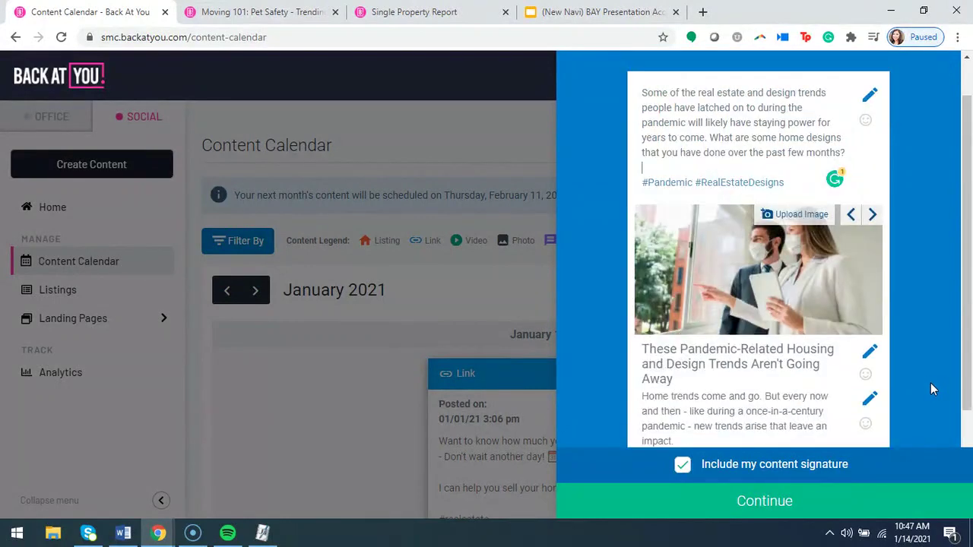
Reschedule the edited post for 01/23/2021 at 9:20 am and save the schedule.
left_click(764, 503)
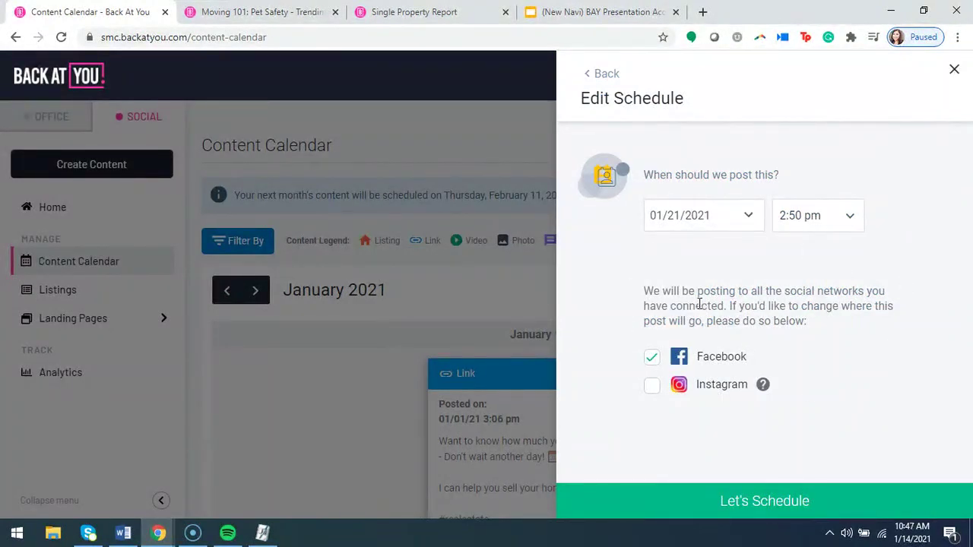
left_click(748, 216)
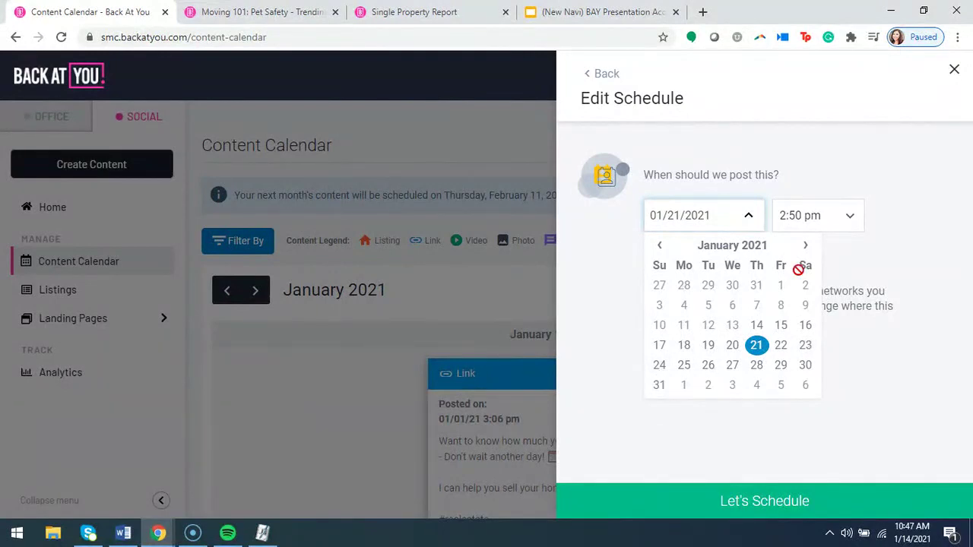
left_click(848, 217)
scroll(826, 323, "up", 5)
scroll(827, 323, "up", 15)
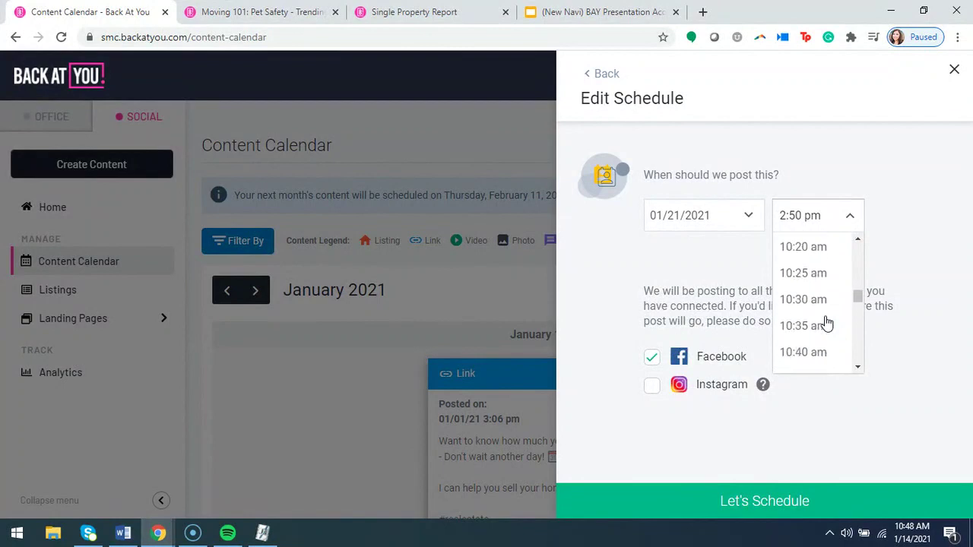
left_click(815, 289)
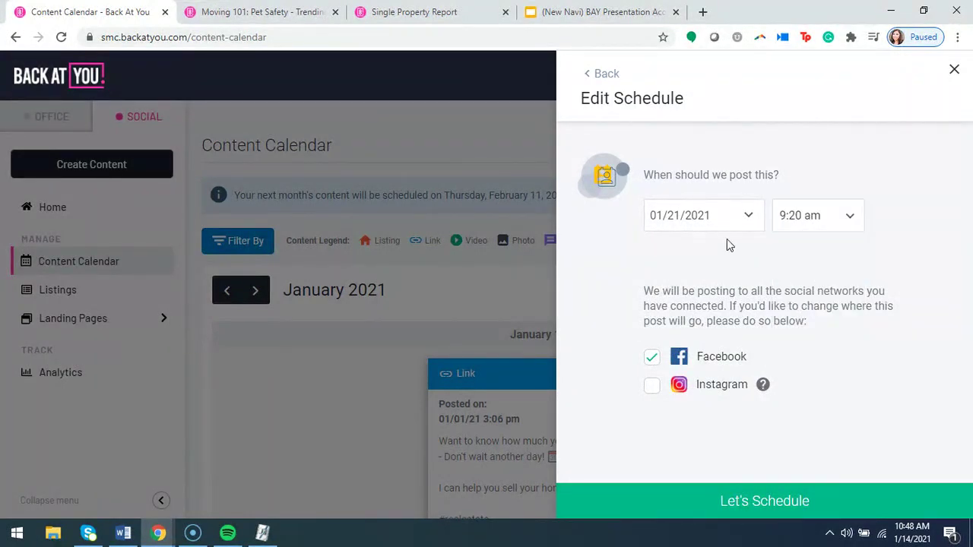
left_click(707, 216)
left_click(806, 345)
left_click(769, 502)
View the rescheduled pandemic-trends post's preview on the calendar, then close it.
left_click(783, 422)
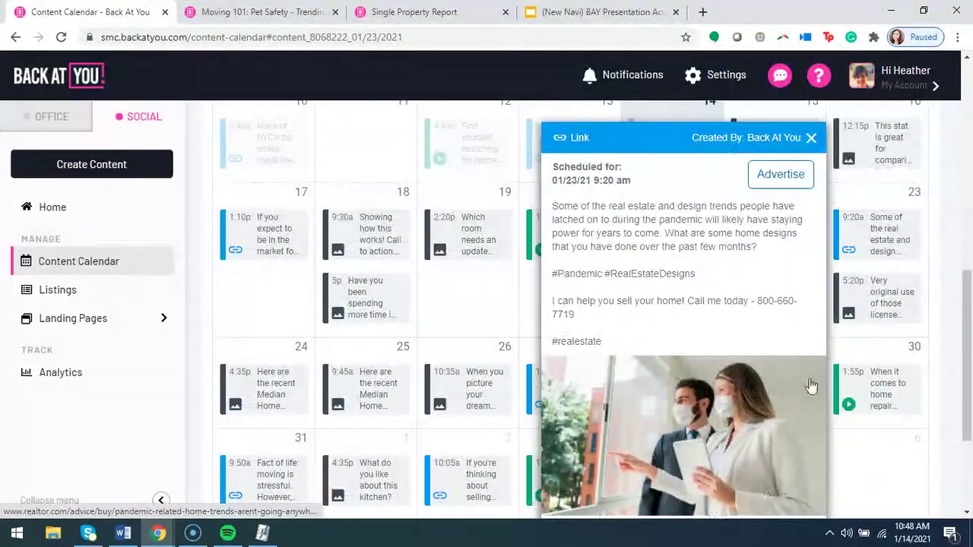
left_click_drag(703, 280, 686, 259)
left_click(684, 261)
scroll(679, 267, "down", 4)
scroll(699, 479, "up", 3)
scroll(699, 479, "up", 2)
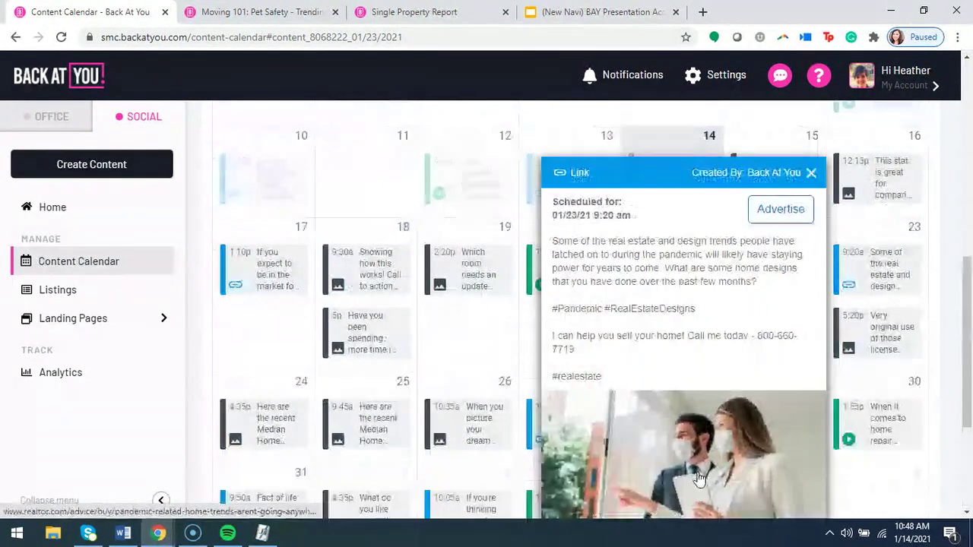
left_click(811, 174)
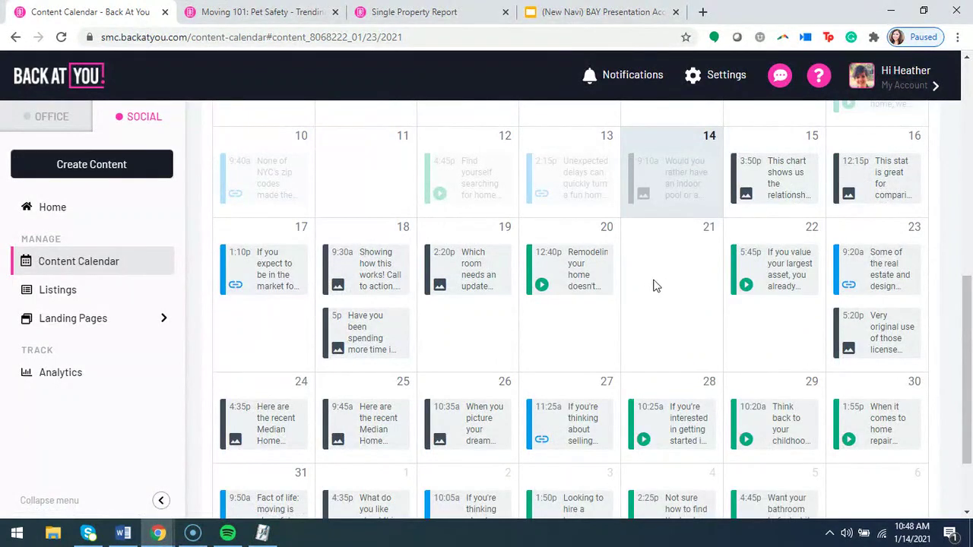
Move the 5:20p 'Very original use of those license…' post from January 23 to January 21.
mouse_move(884, 347)
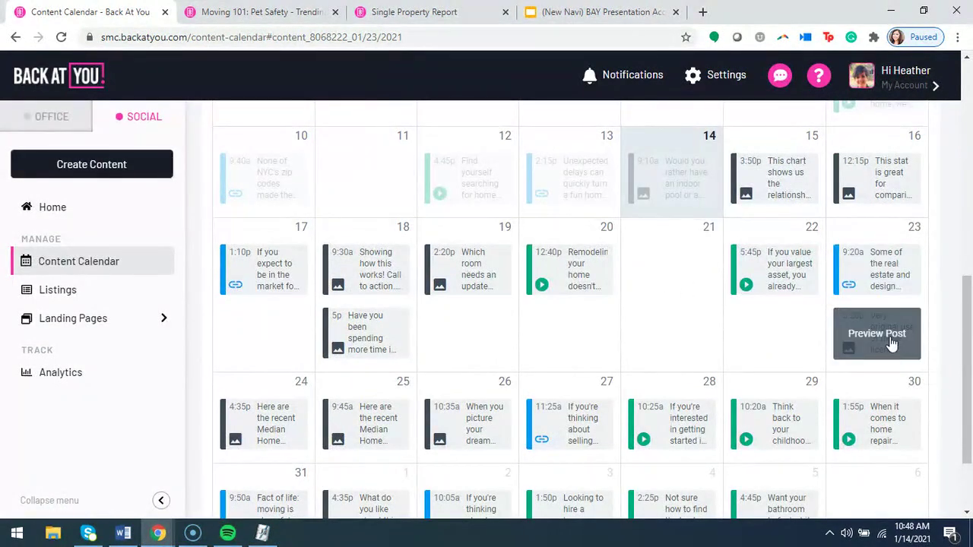
left_click_drag(886, 344, 667, 275)
left_click(615, 264)
scroll(647, 289, "down", 5)
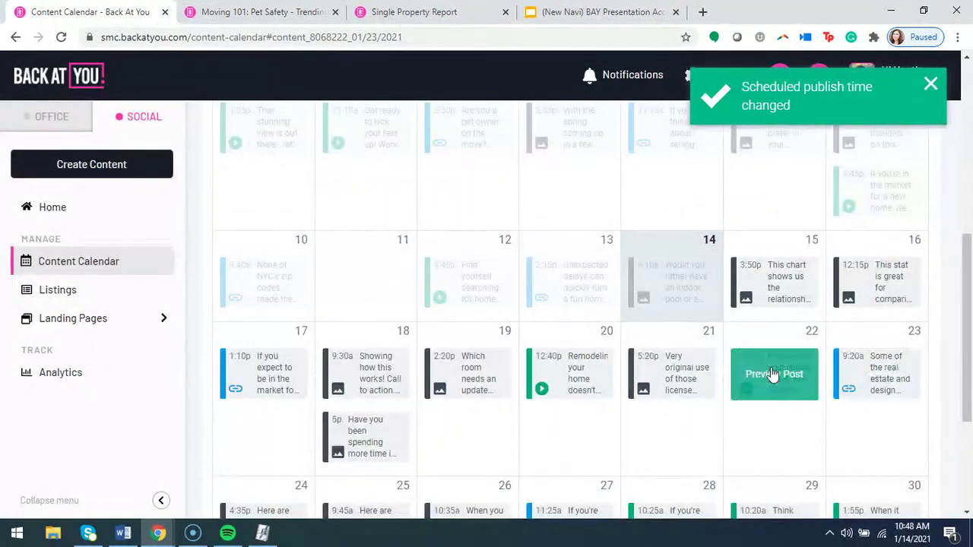
scroll(641, 369, "down", 2)
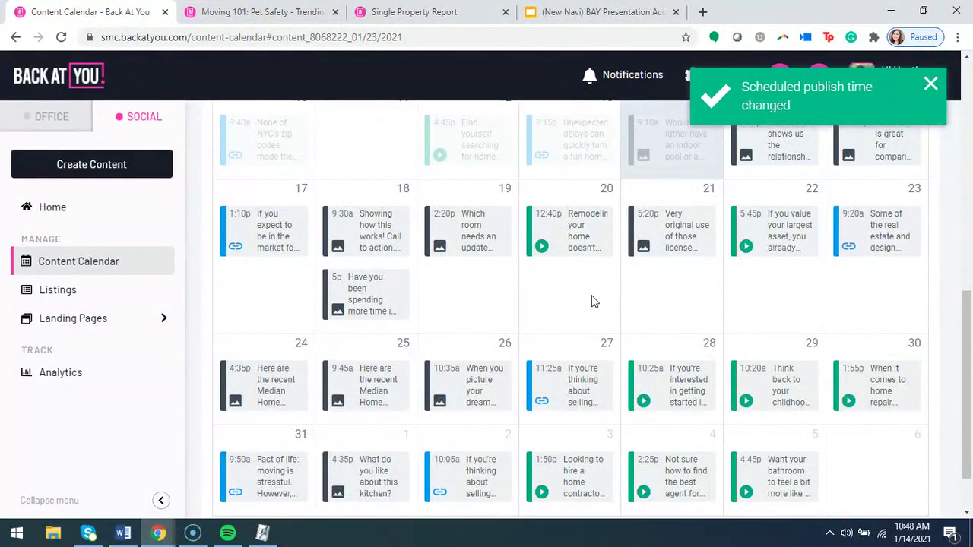
Preview the January 26 10:35 am dream-house Instagram photo post and scroll through its caption and photos.
left_click(477, 389)
scroll(665, 277, "down", 4)
scroll(668, 296, "up", 3)
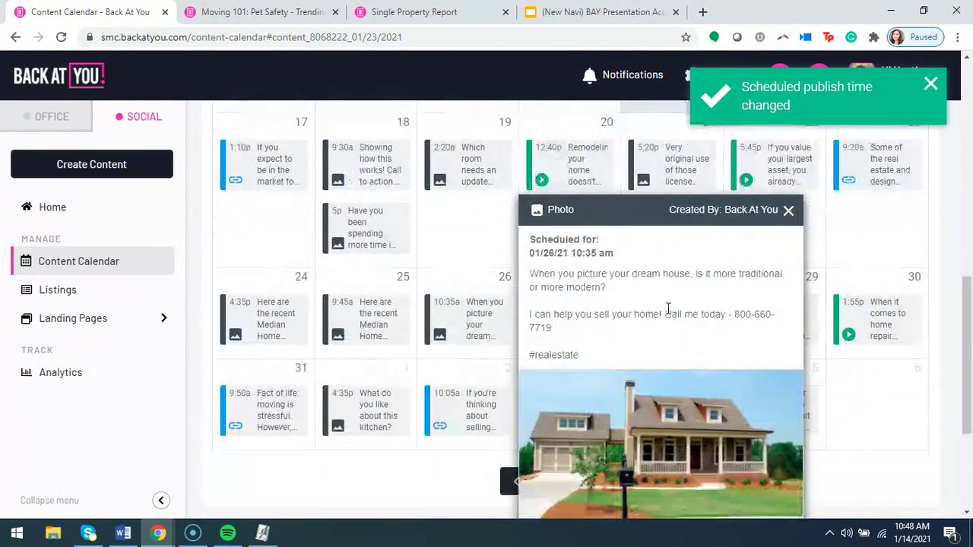
scroll(665, 311, "down", 2)
scroll(674, 321, "down", 1)
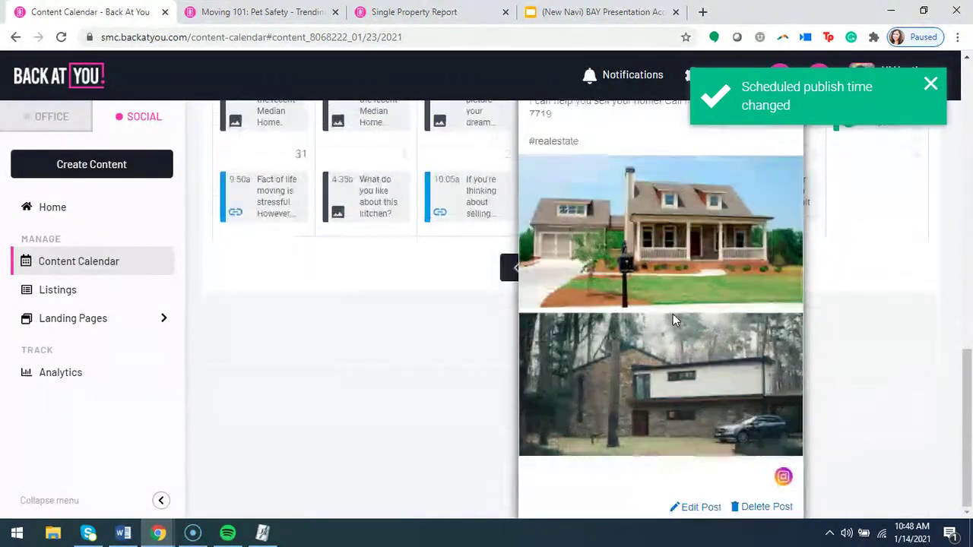
scroll(673, 327, "up", 2)
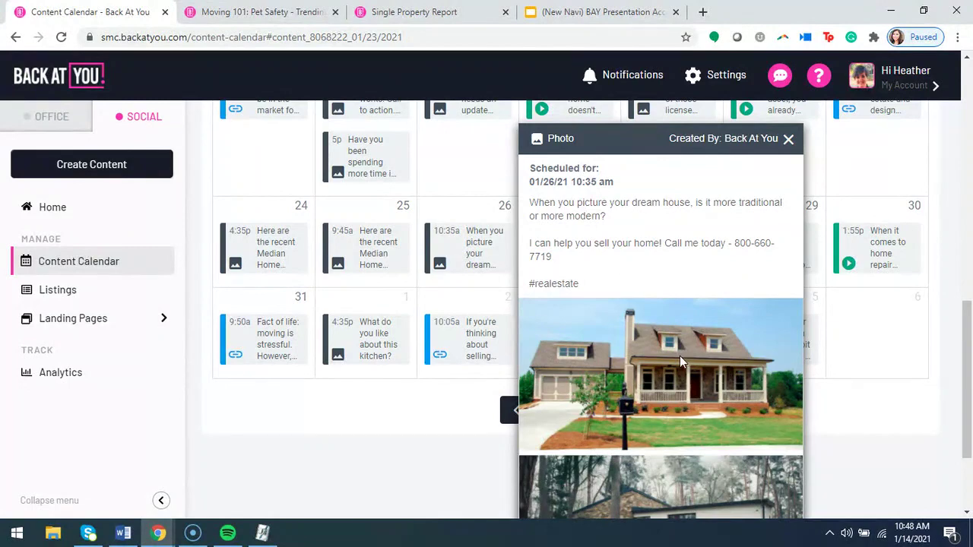
scroll(681, 359, "down", 2)
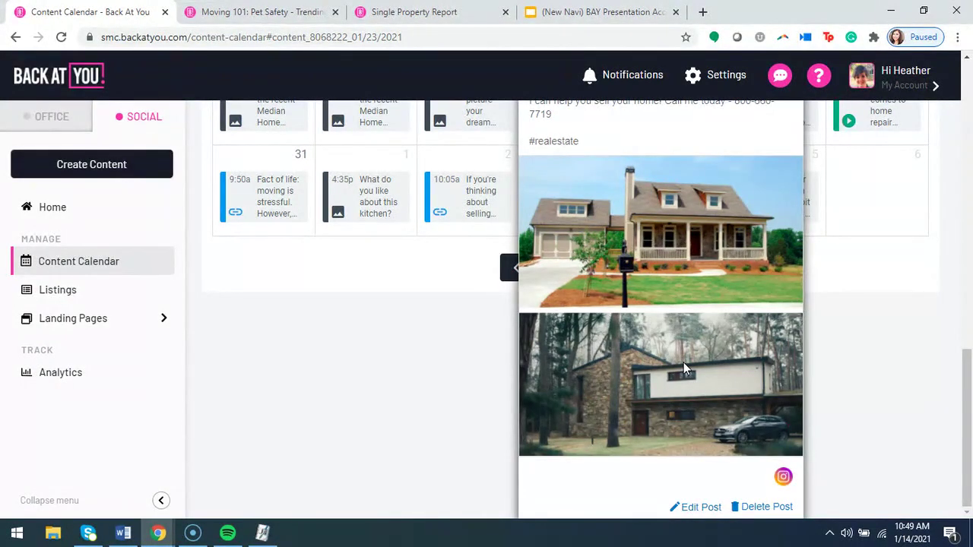
scroll(753, 501, "up", 2)
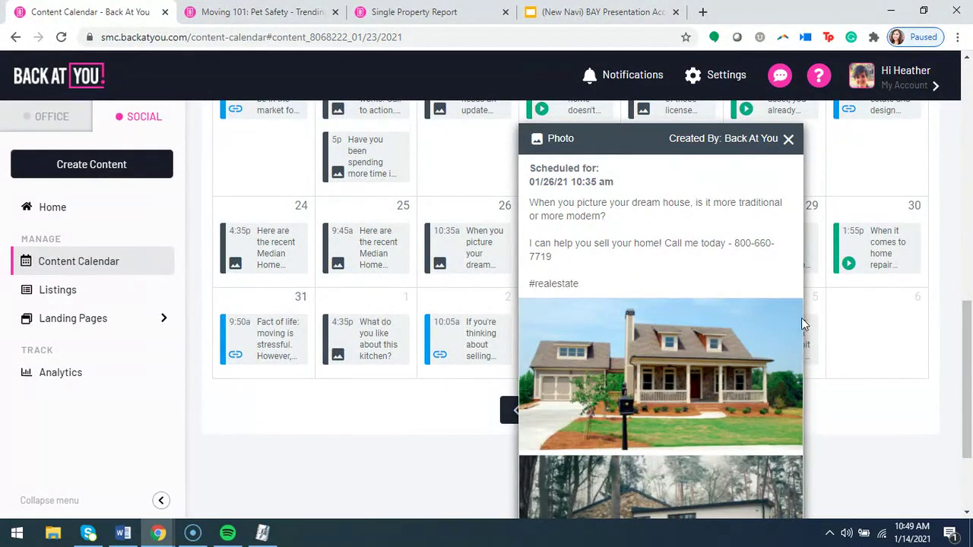
scroll(642, 319, "down", 2)
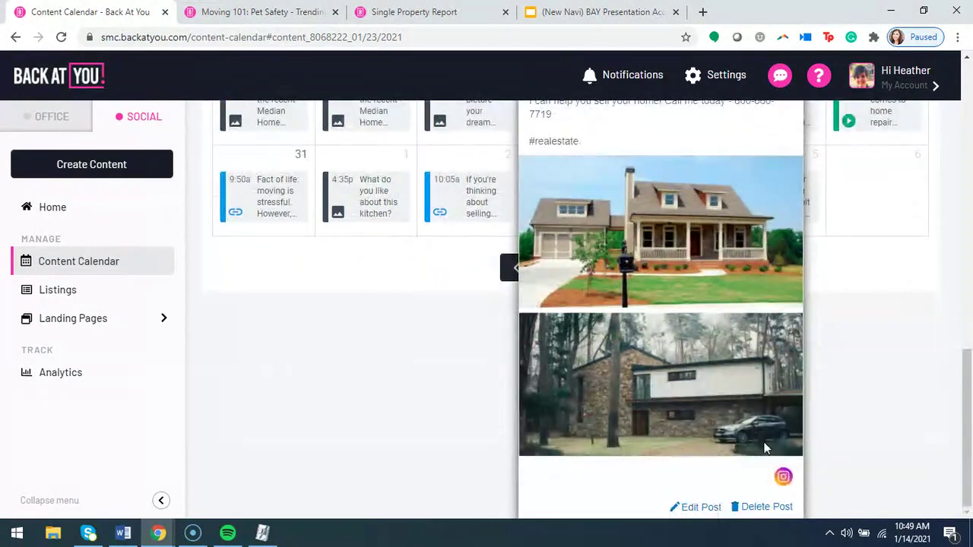
Delete the January 26 dream-house photo post, confirming the permanent deletion.
left_click(764, 508)
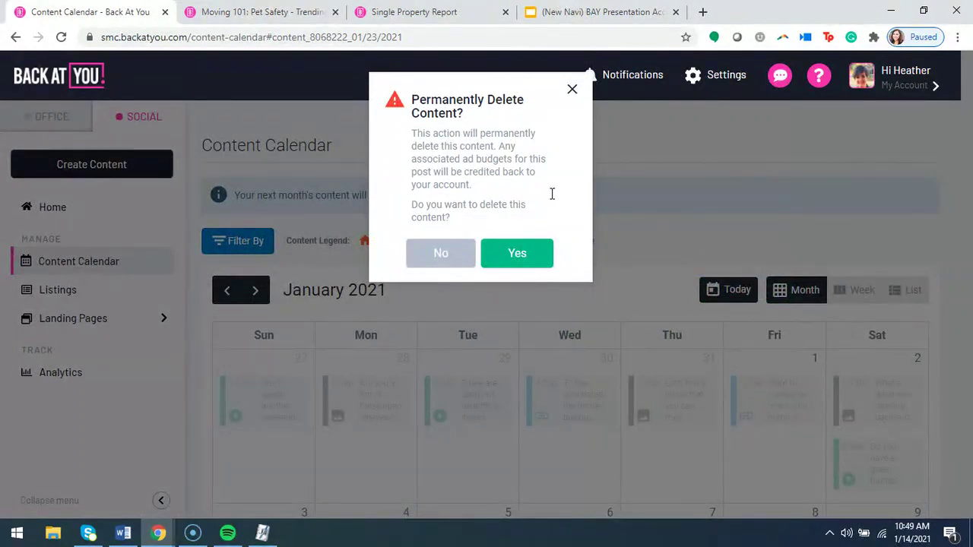
left_click(526, 255)
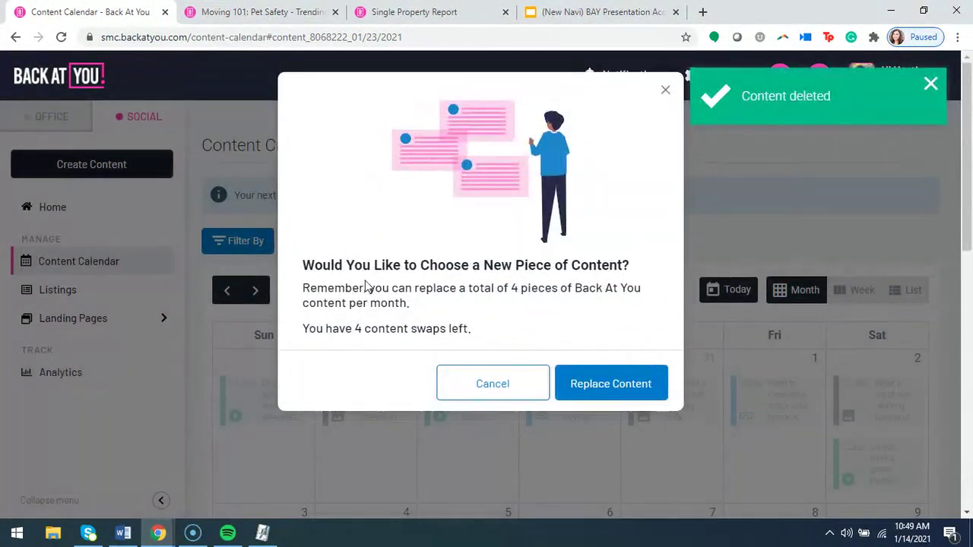
scroll(364, 305, "down", 3)
scroll(363, 304, "down", 5)
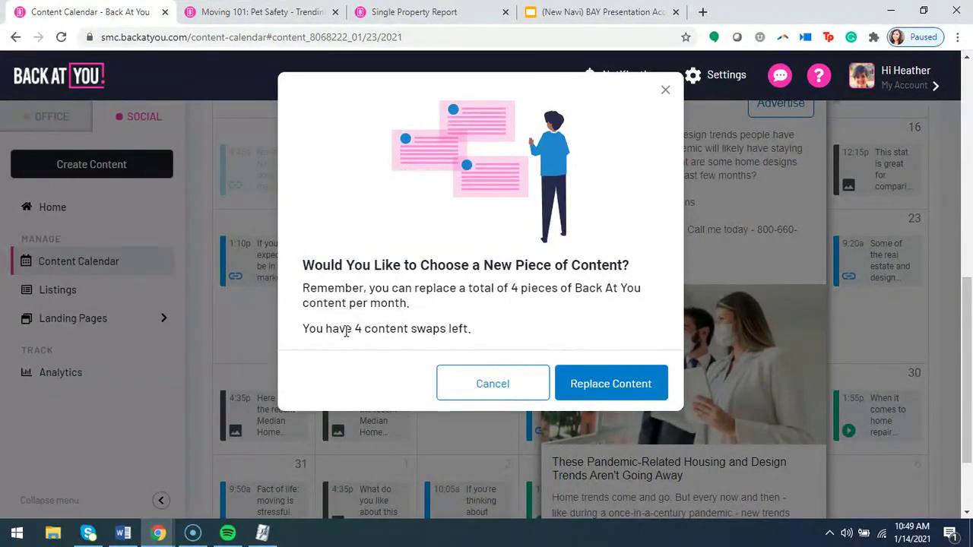
Replace the deleted post with the moving-scams video and confirm the content replacement.
left_click(617, 384)
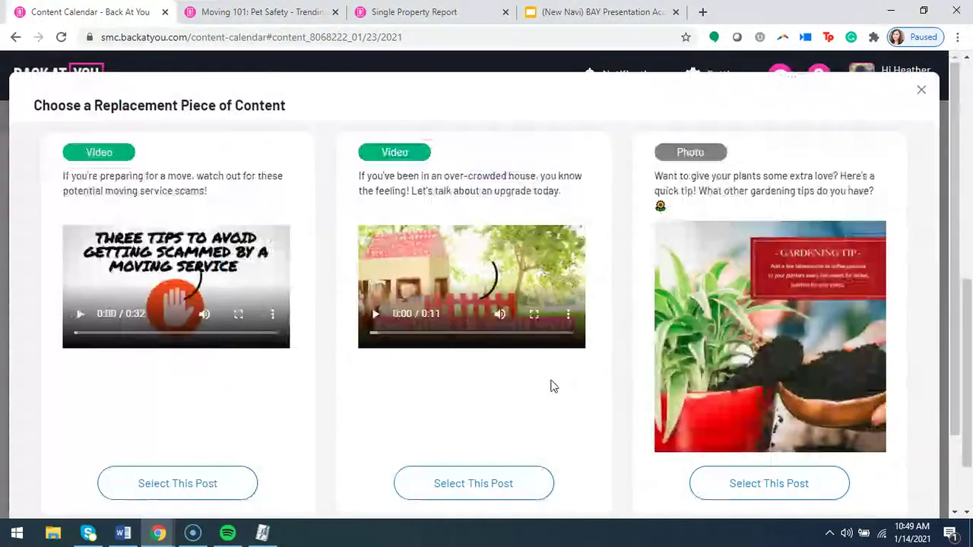
scroll(352, 377, "down", 1)
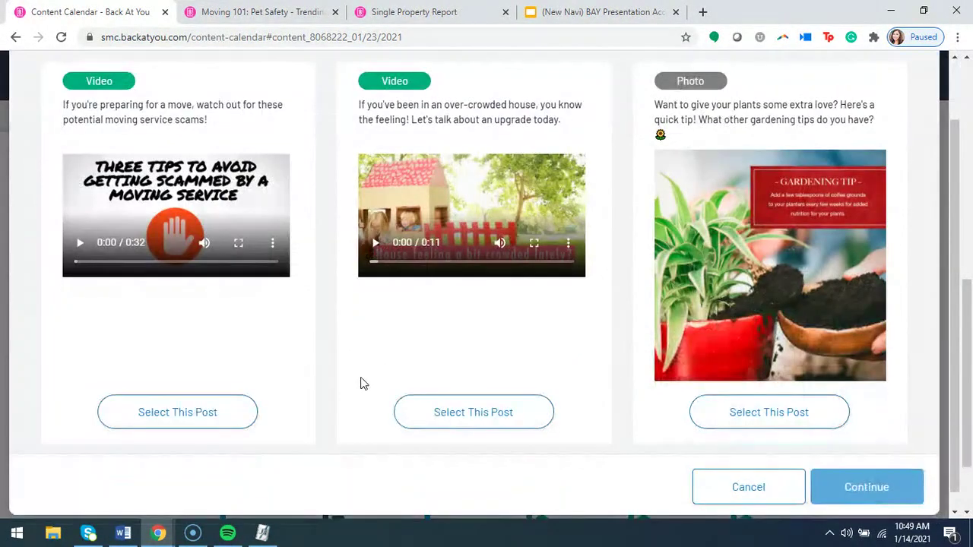
scroll(362, 386, "up", 1)
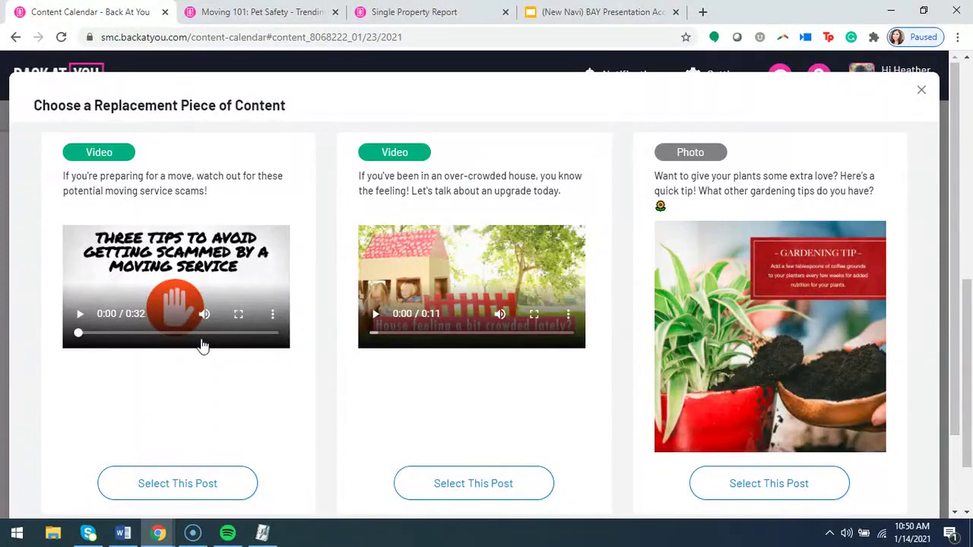
left_click(160, 474)
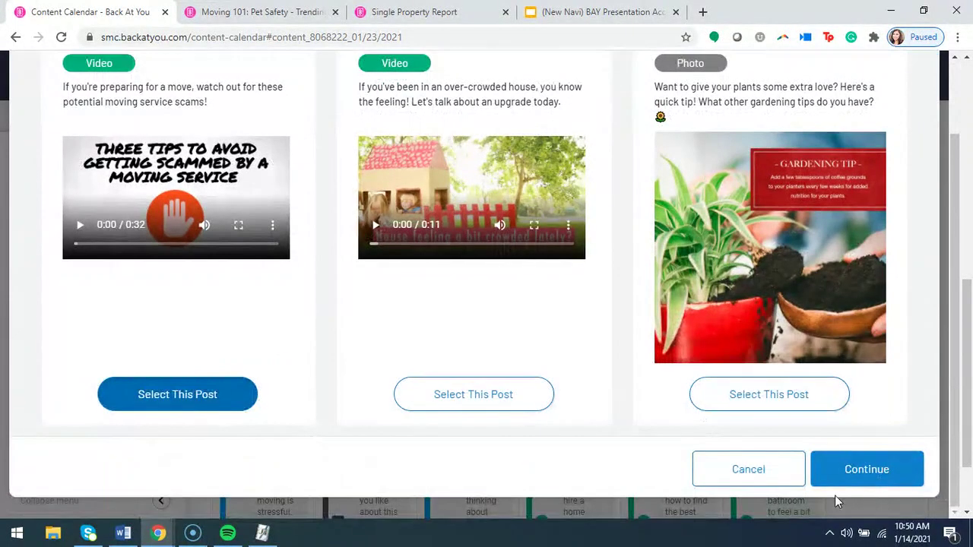
left_click(871, 476)
left_click(618, 349)
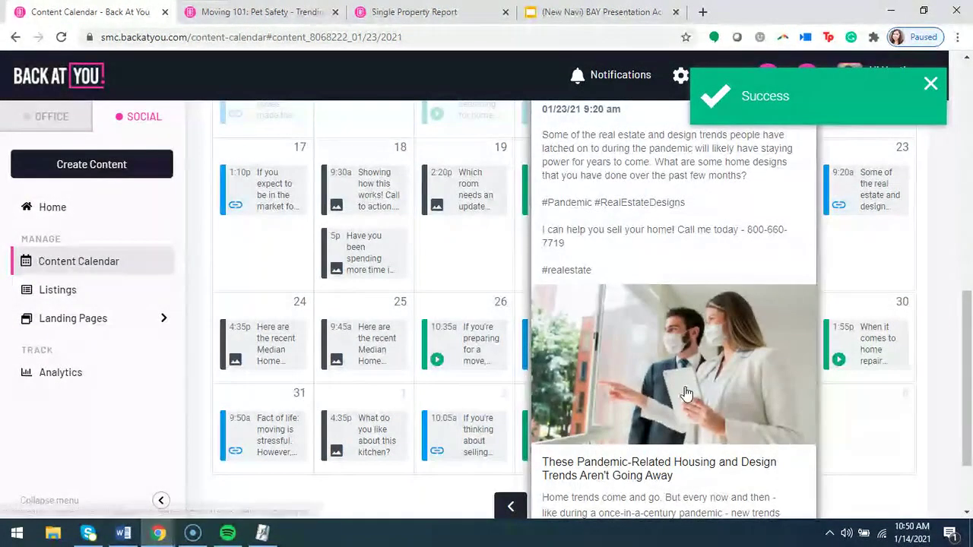
scroll(778, 315, "up", 3)
Close the January 23 preview, then preview the January 26 moving video post and close it.
left_click(800, 280)
scroll(434, 408, "down", 3)
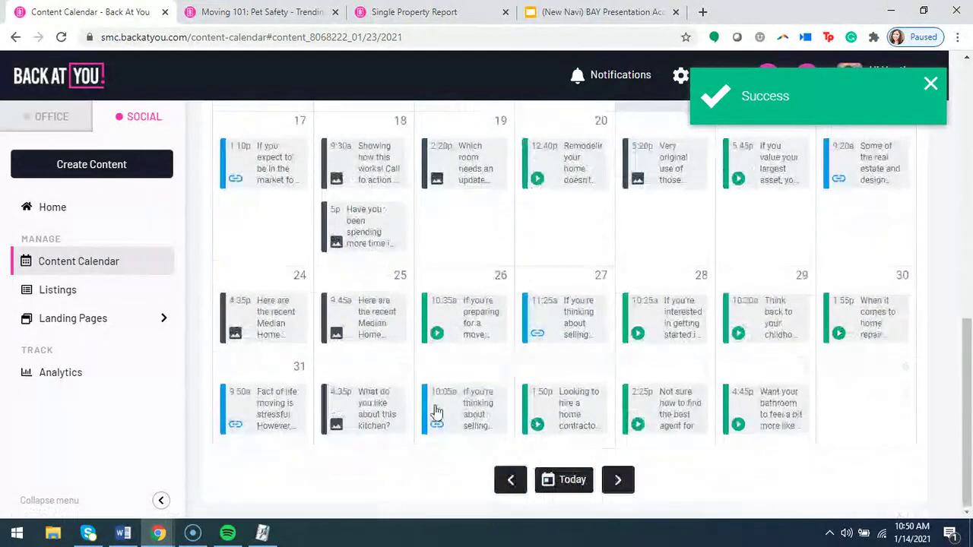
left_click(462, 322)
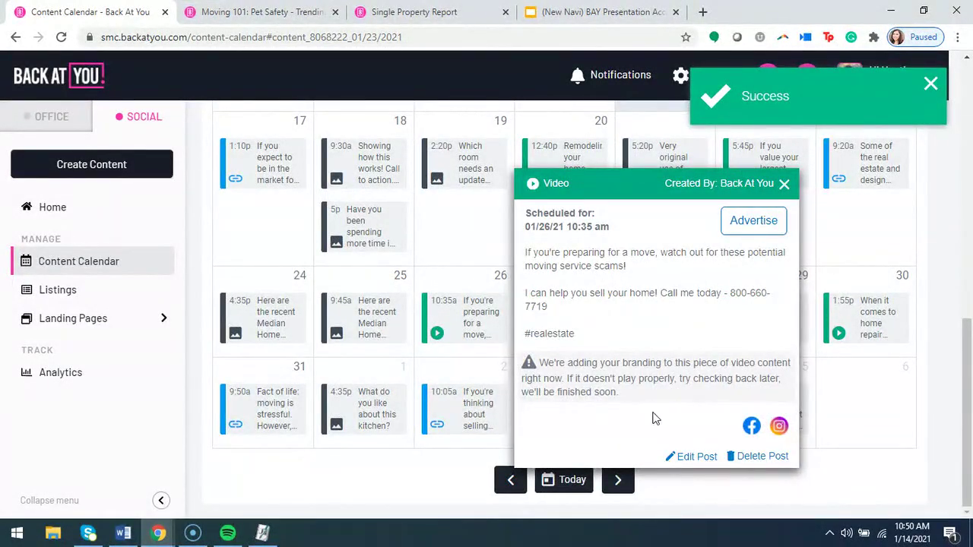
left_click(784, 185)
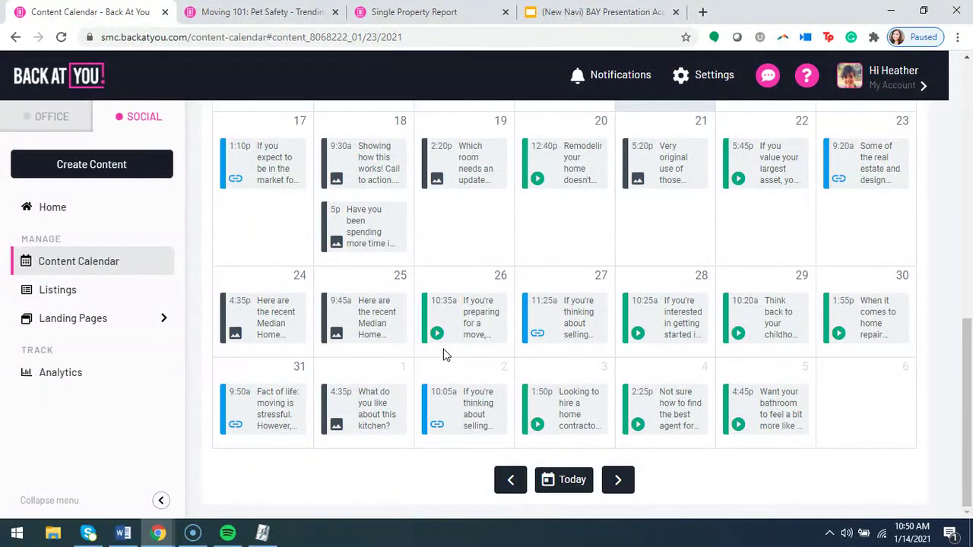
Preview the January 27 11:25 am 'Get the Value of Your Home' link post.
left_click(571, 321)
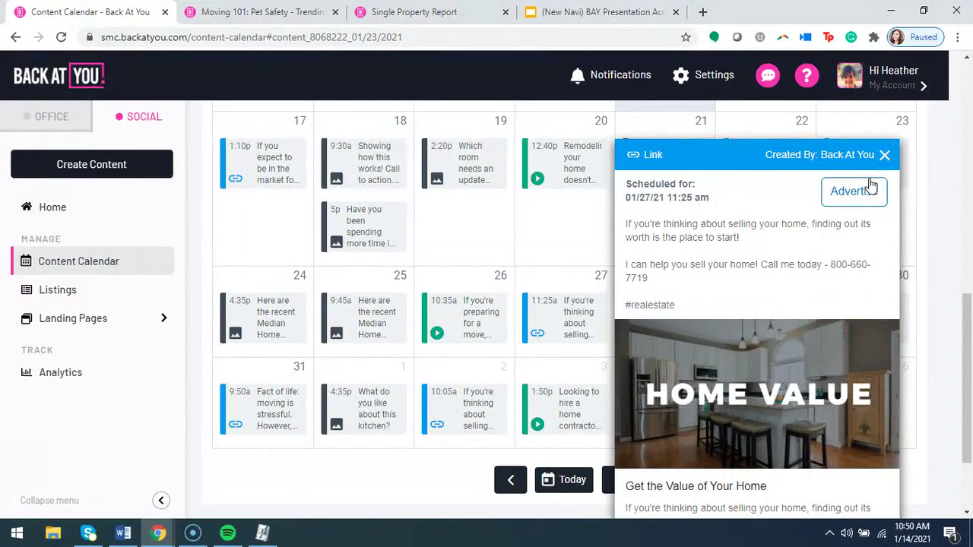
scroll(773, 240, "down", 2)
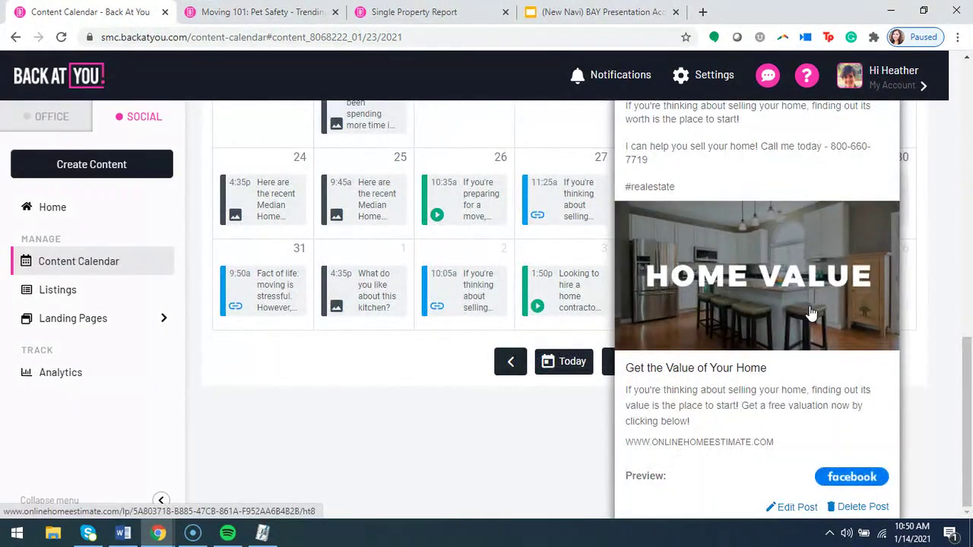
scroll(811, 308, "up", 4)
scroll(811, 319, "down", 2)
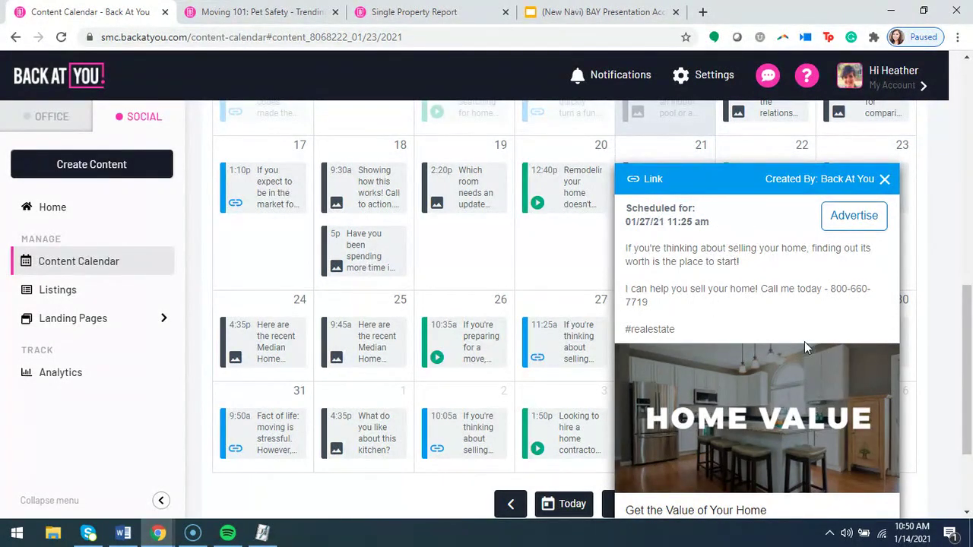
scroll(805, 343, "down", 2)
scroll(804, 346, "up", 1)
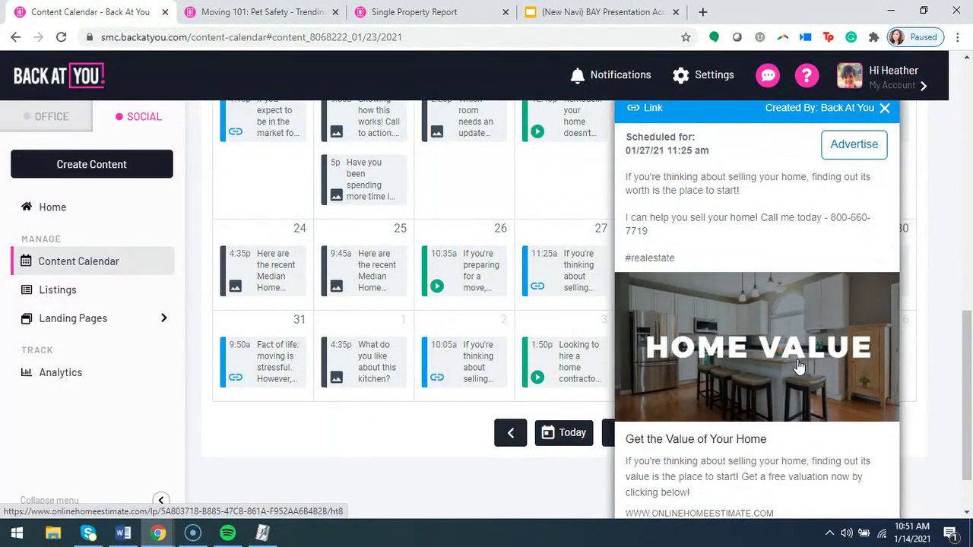
scroll(793, 375, "up", 1)
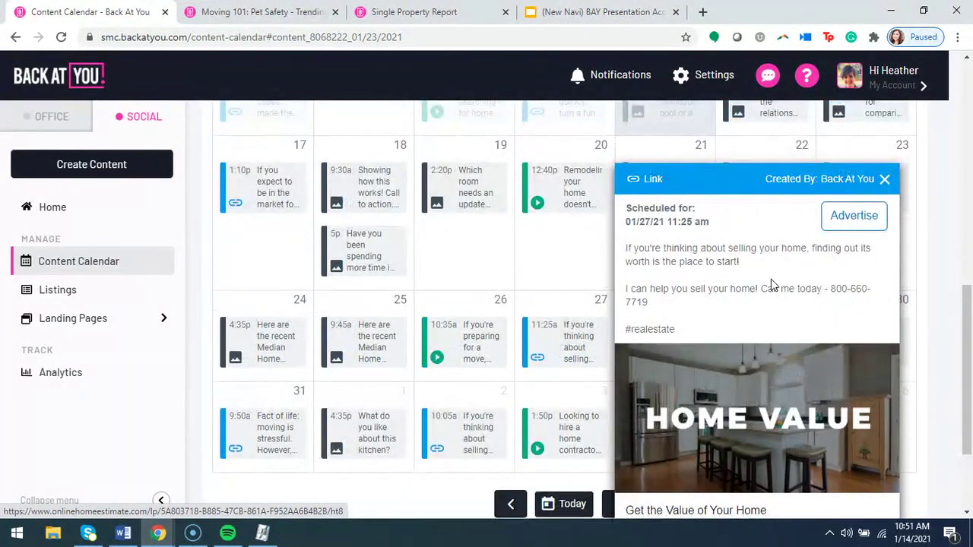
Start an ad for the Home Value post and set the Altadena targeting radius to +35 mi.
left_click(855, 216)
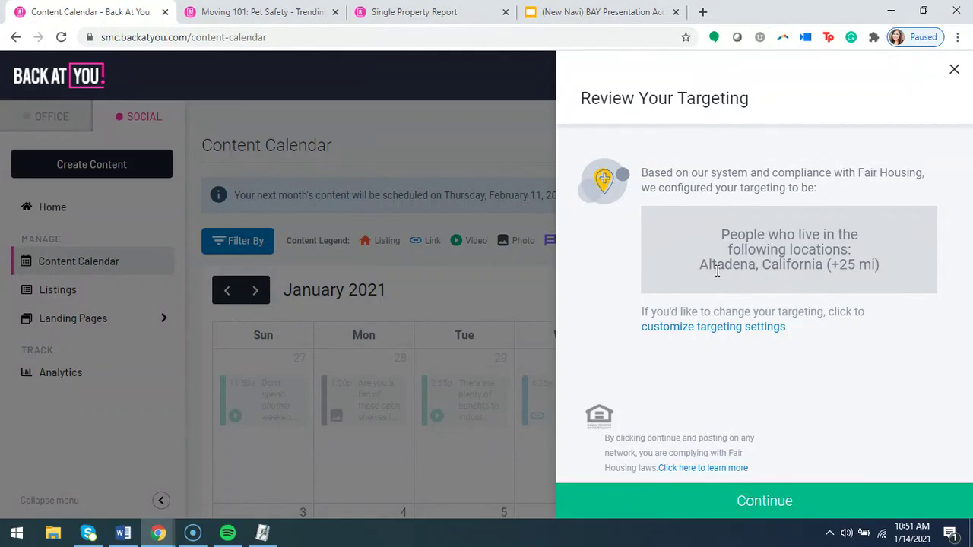
left_click(716, 328)
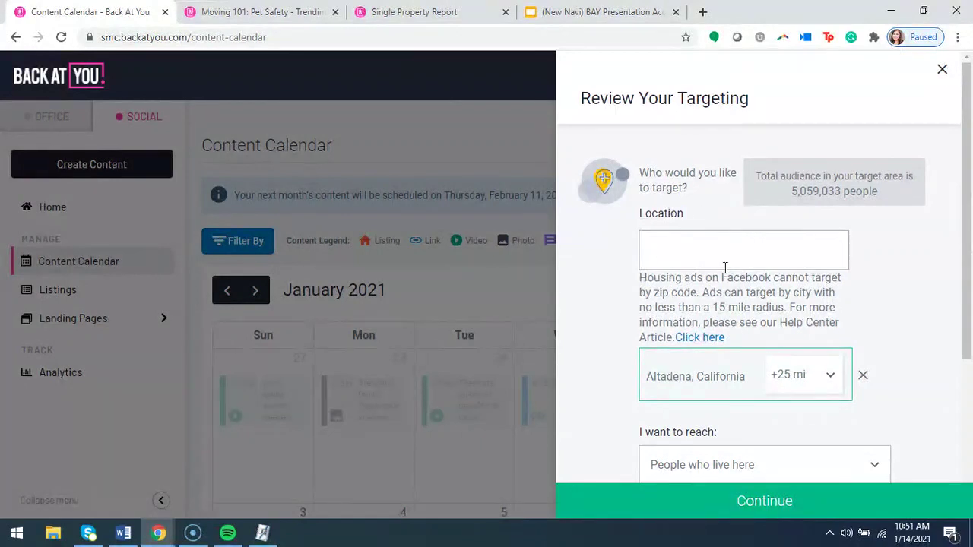
left_click(809, 377)
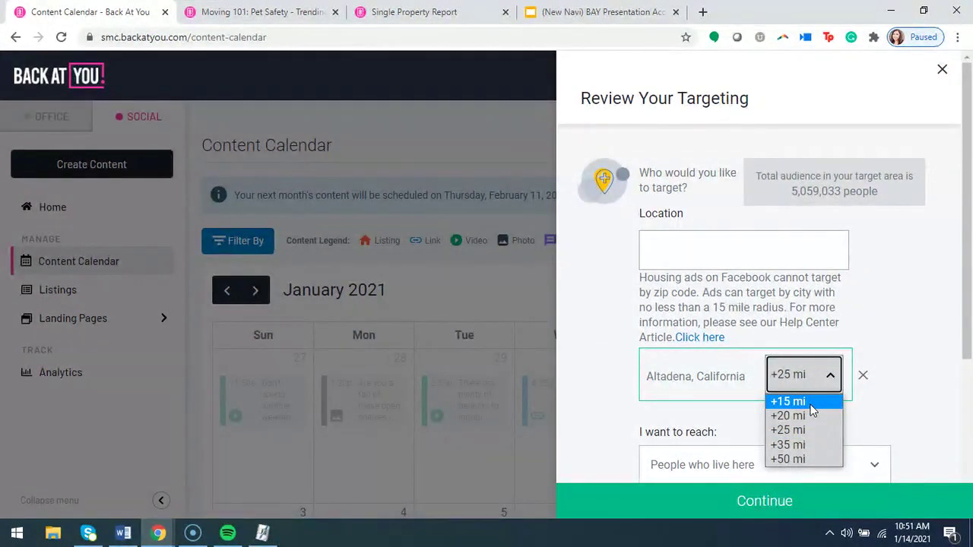
left_click(812, 410)
left_click(809, 380)
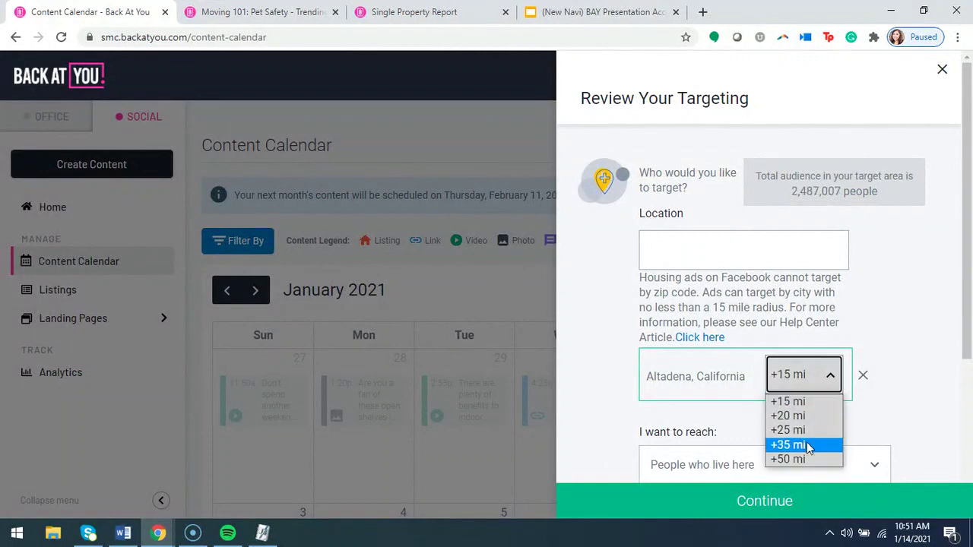
left_click(800, 447)
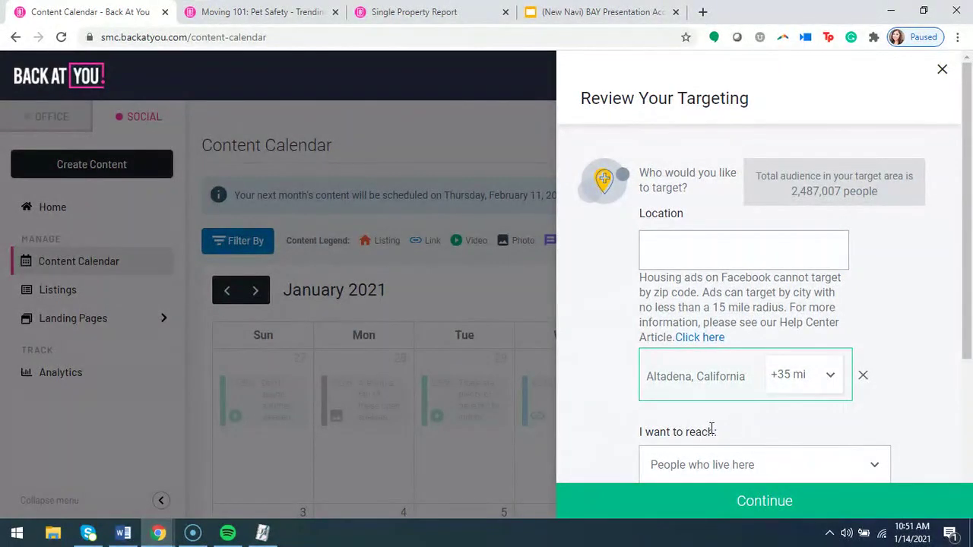
Add Los Angeles at +15 mi and San Diego at +20 mi as target locations.
left_click(664, 254)
type("los angeles")
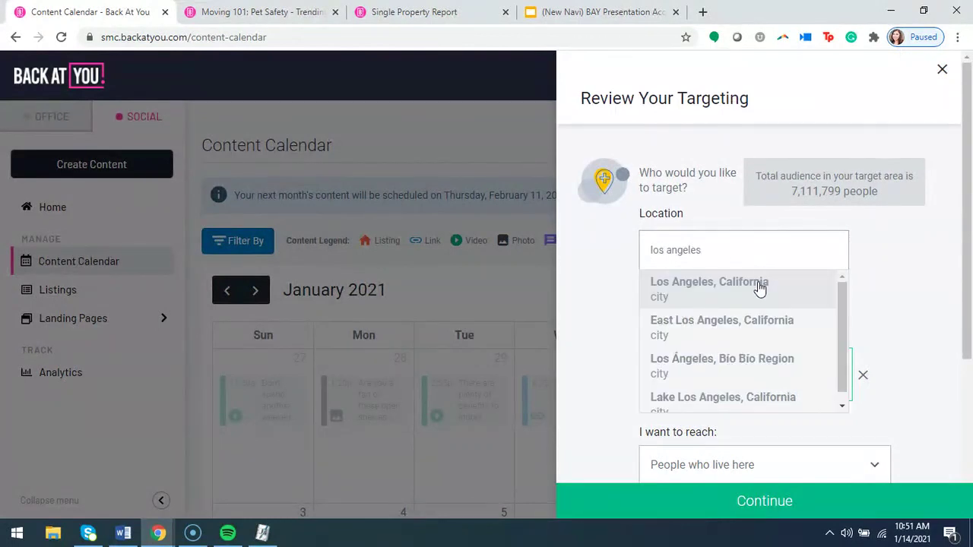
left_click(756, 284)
type("san dieg")
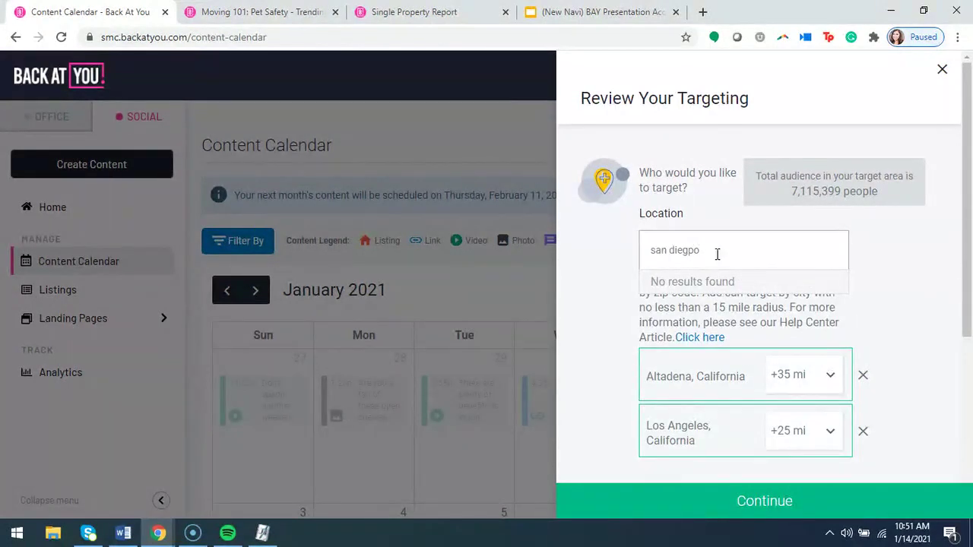
type("o")
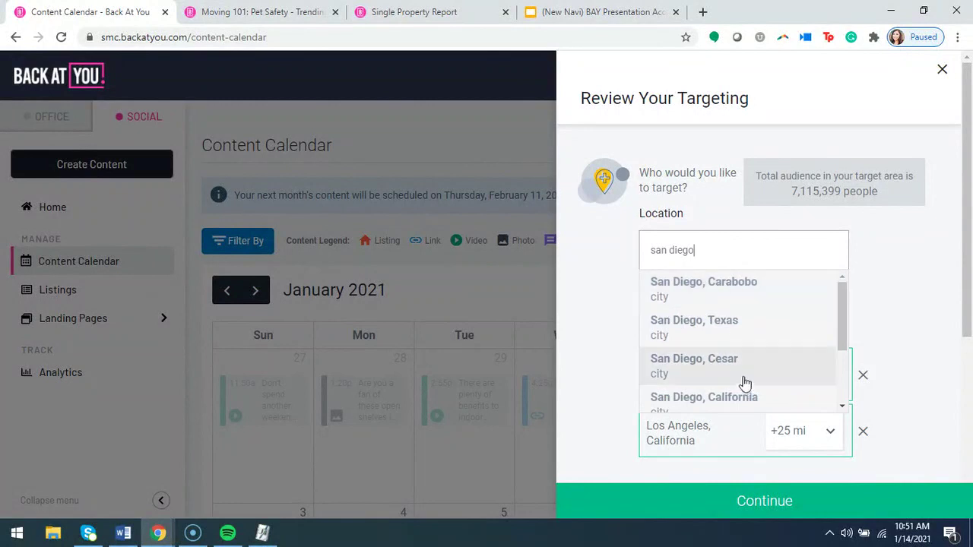
left_click(740, 400)
scroll(783, 388, "down", 1)
left_click(792, 364)
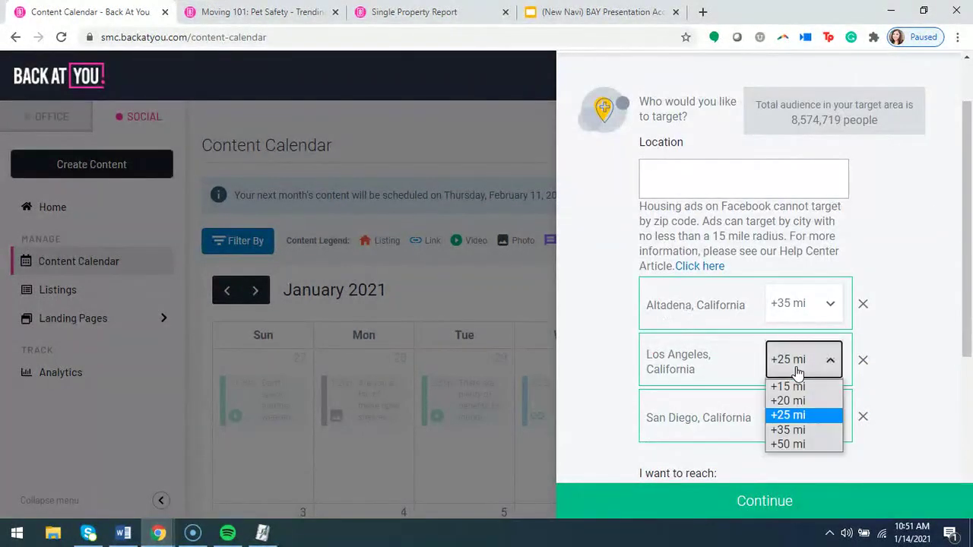
left_click(790, 387)
left_click(795, 416)
left_click(792, 456)
scroll(651, 369, "up", 1)
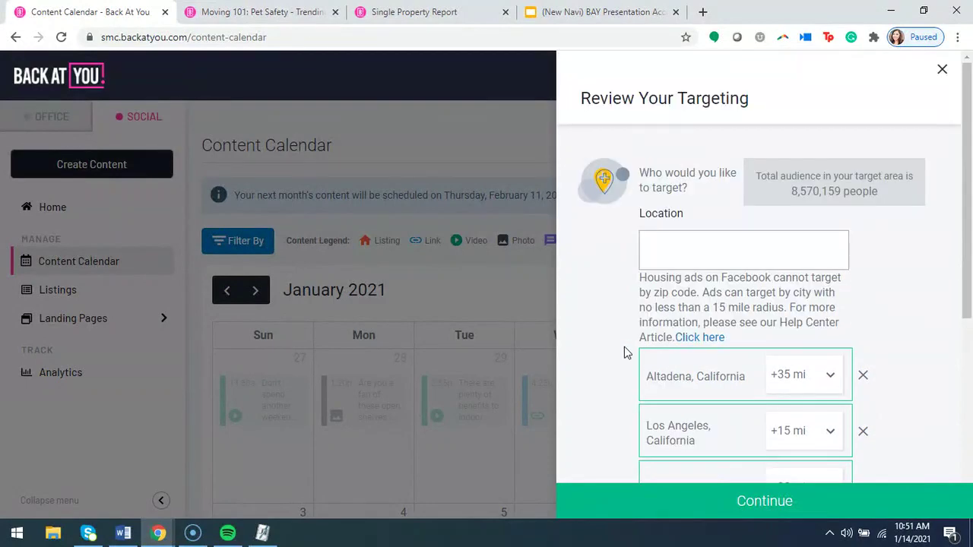
scroll(598, 353, "down", 2)
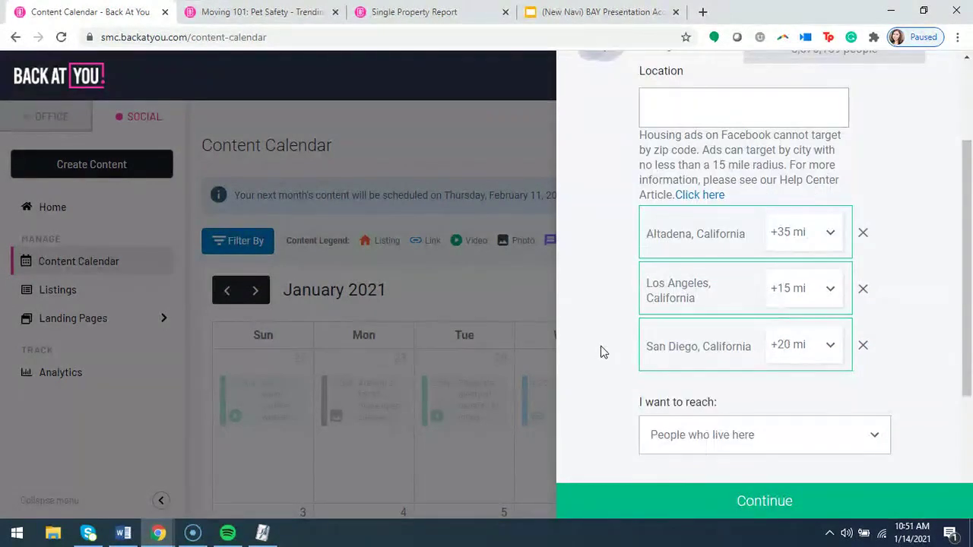
scroll(601, 358, "up", 2)
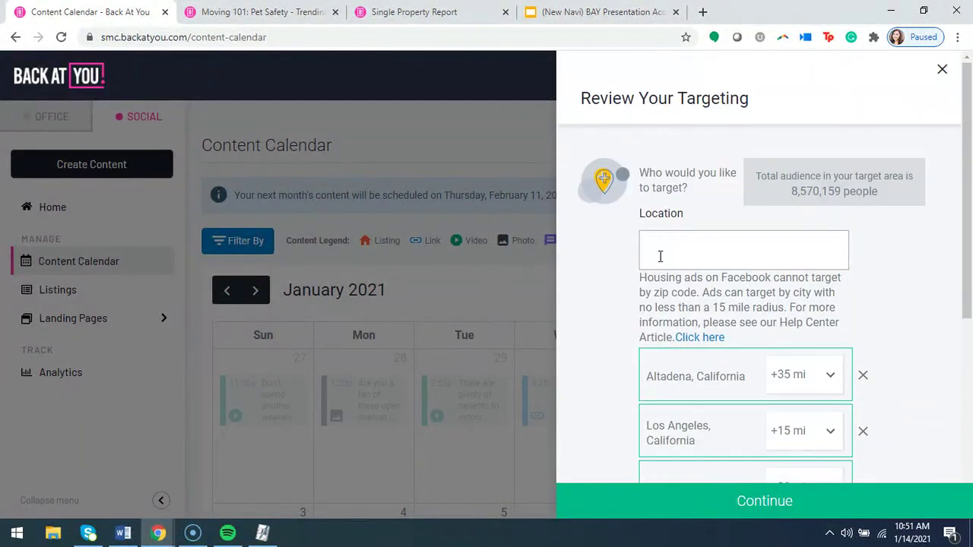
scroll(700, 407, "down", 1)
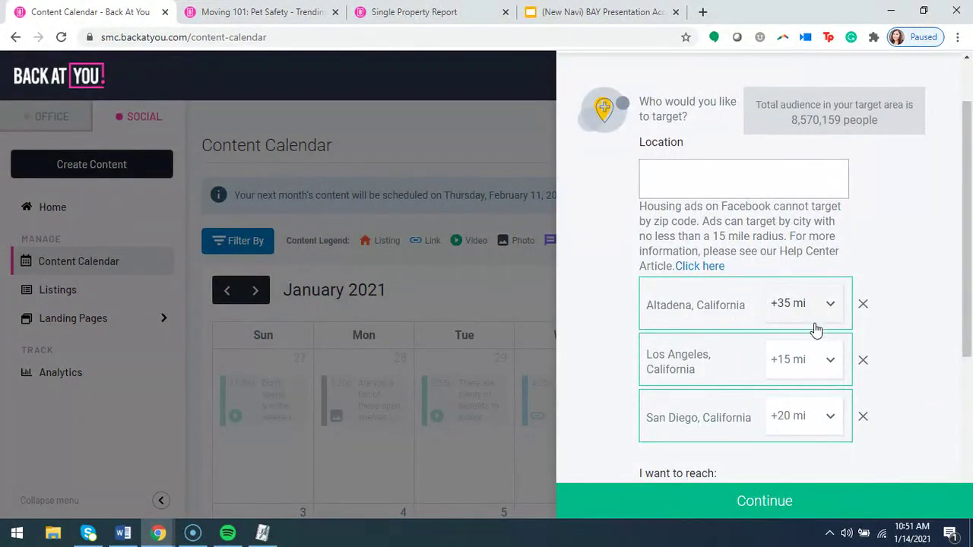
Move on to the ad budget step and set a custom campaign duration of 2 days.
left_click(798, 504)
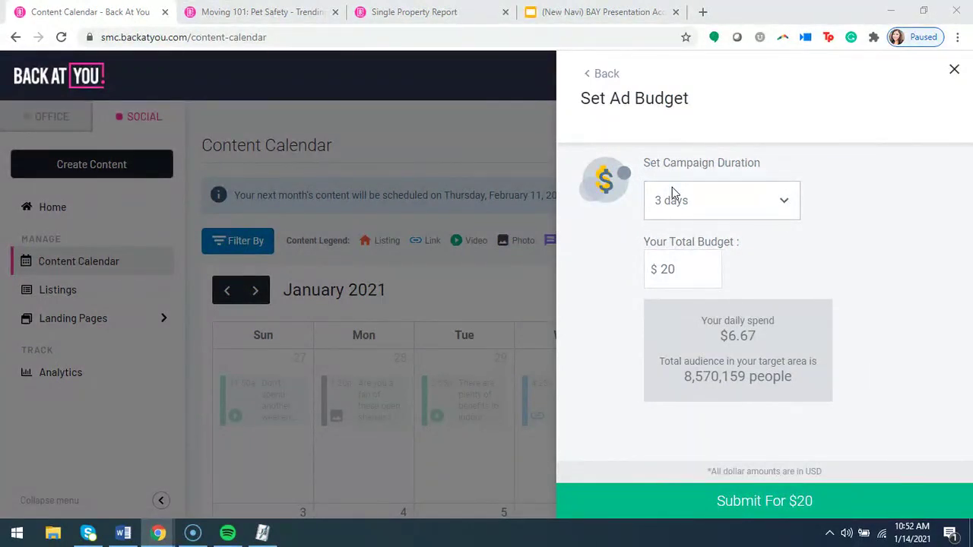
left_click(745, 201)
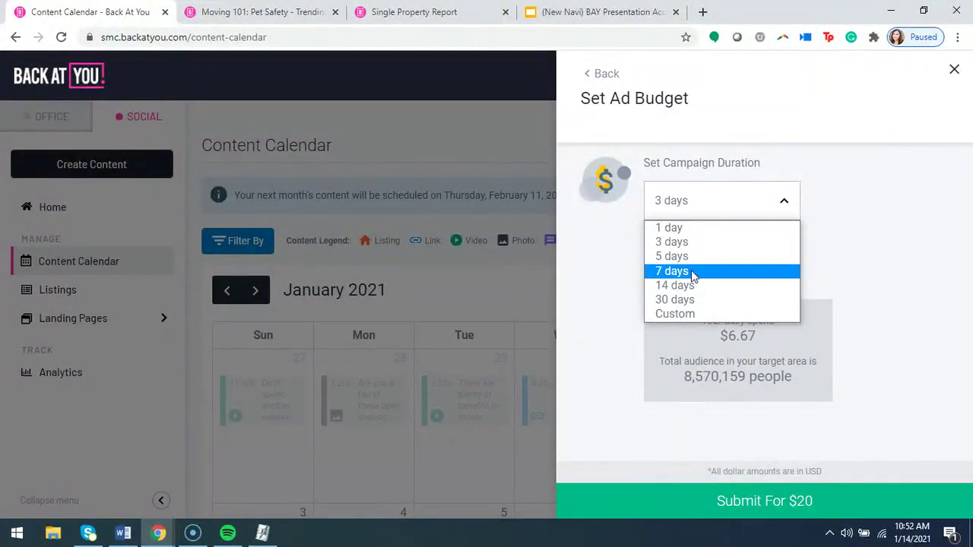
left_click(669, 313)
left_click_drag(673, 239, 634, 247)
type("2")
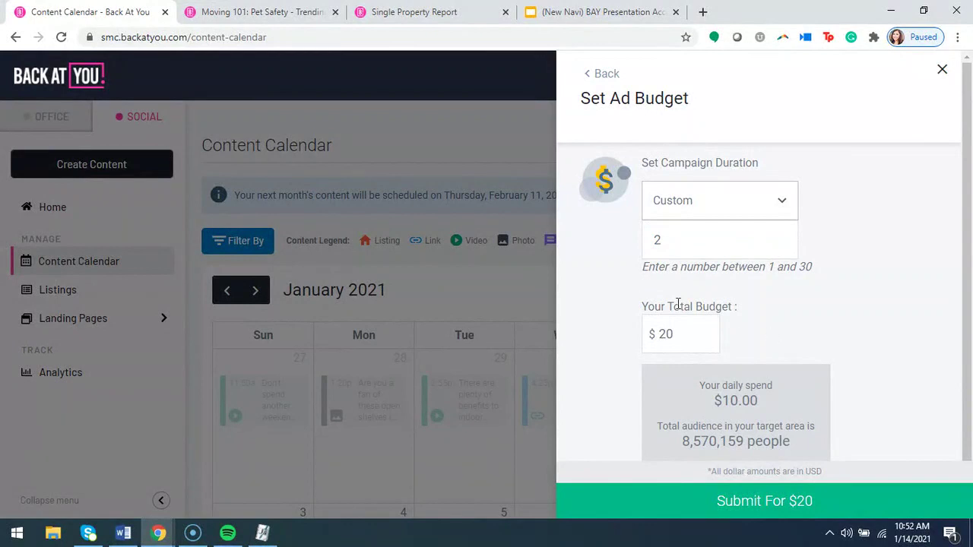
Change the total budget to $30, giving $15.00 daily spend.
scroll(682, 324, "down", 1)
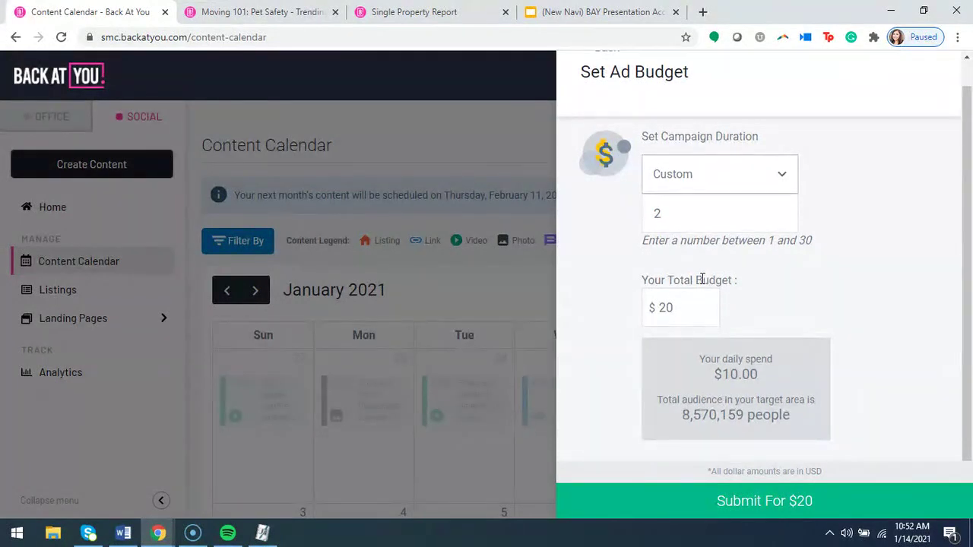
left_click_drag(678, 306, 650, 312)
type("10")
key("BackSpace")
key("BackSpace")
type("15")
key("BackSpace")
key("BackSpace")
type("30")
Submit the $30 budget, look over the billing info form, then return to Set Ad Budget.
left_click(750, 506)
scroll(741, 311, "down", 2)
scroll(713, 321, "up", 2)
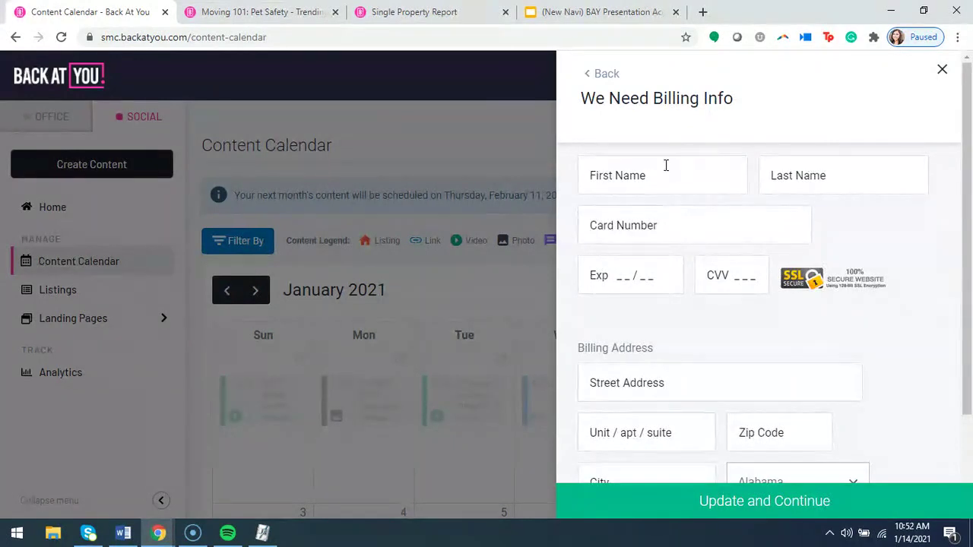
scroll(709, 367, "down", 1)
scroll(709, 367, "down", 1)
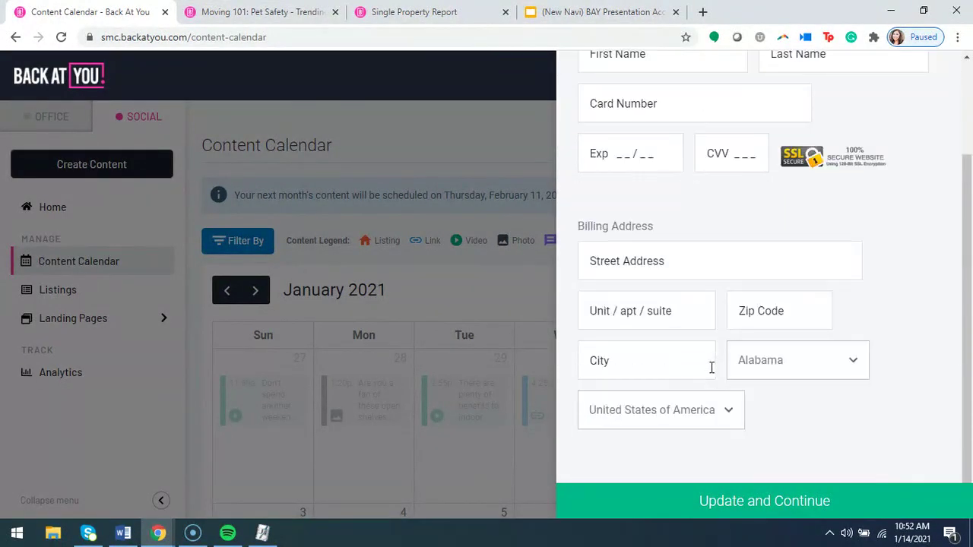
scroll(710, 367, "up", 3)
left_click(611, 76)
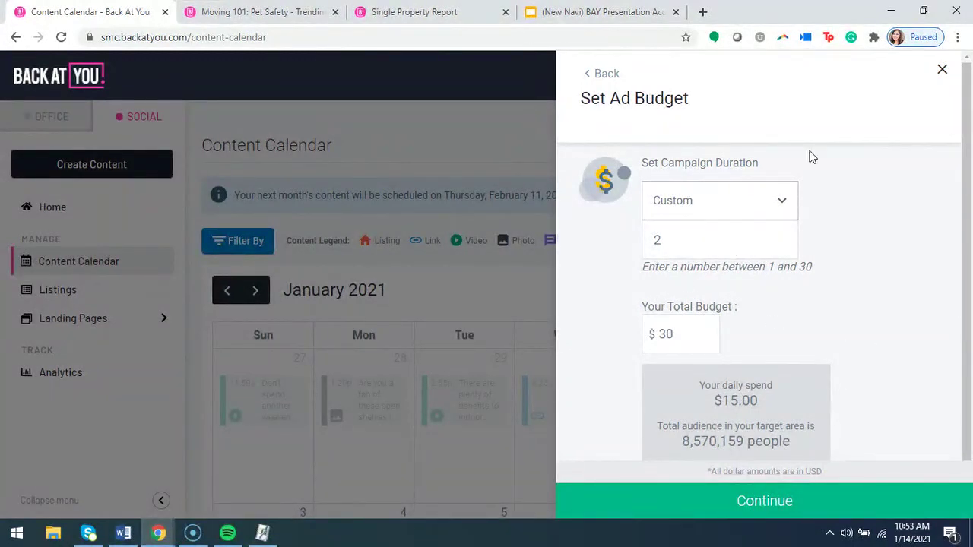
Step back to the targeting review, then close the ad panel and confirm discarding the post.
left_click(608, 76)
scroll(787, 295, "down", 2)
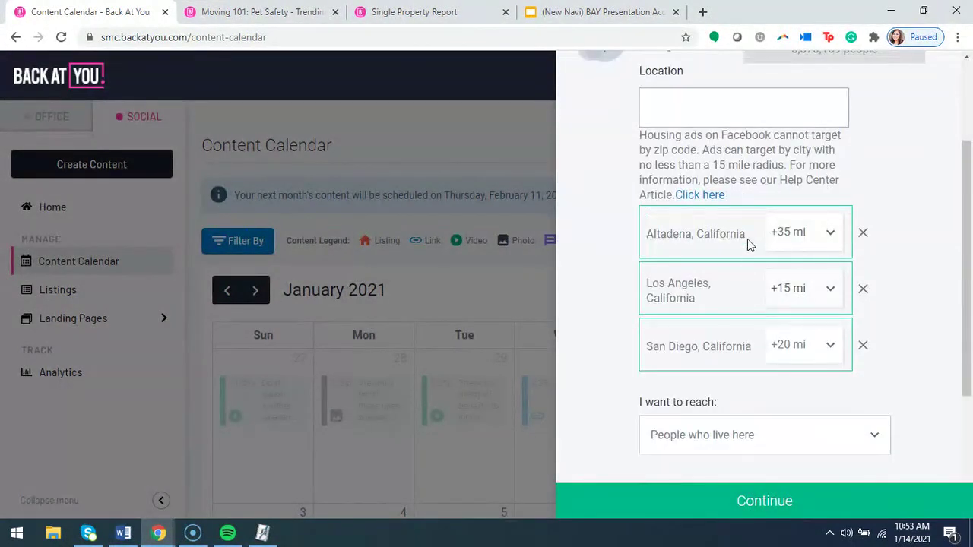
scroll(923, 362, "up", 2)
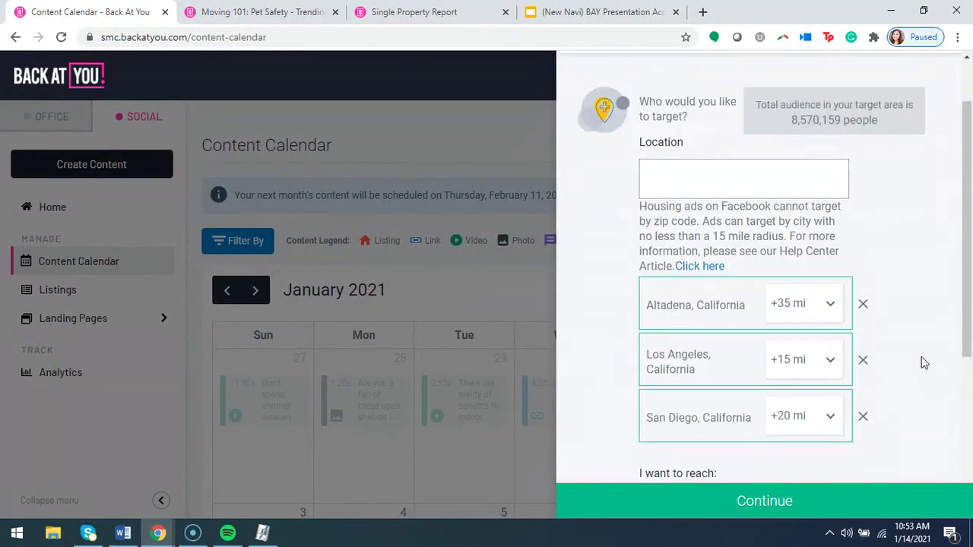
left_click(940, 70)
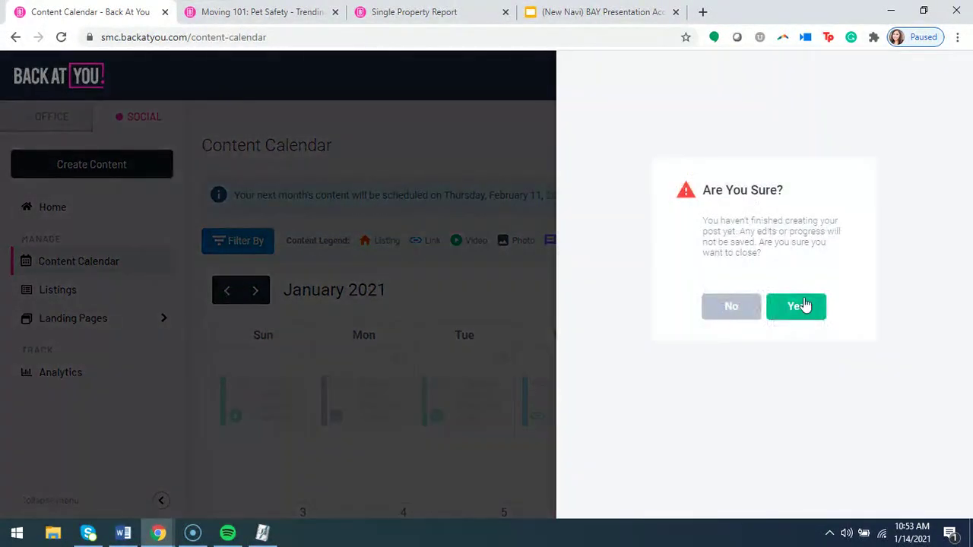
left_click(798, 307)
scroll(601, 266, "down", 4)
scroll(593, 263, "down", 3)
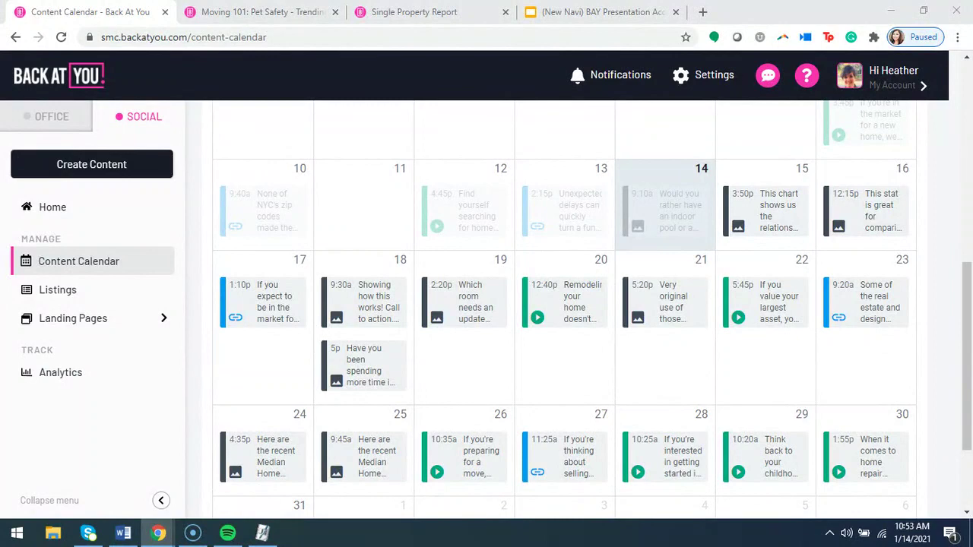
left_click(646, 304)
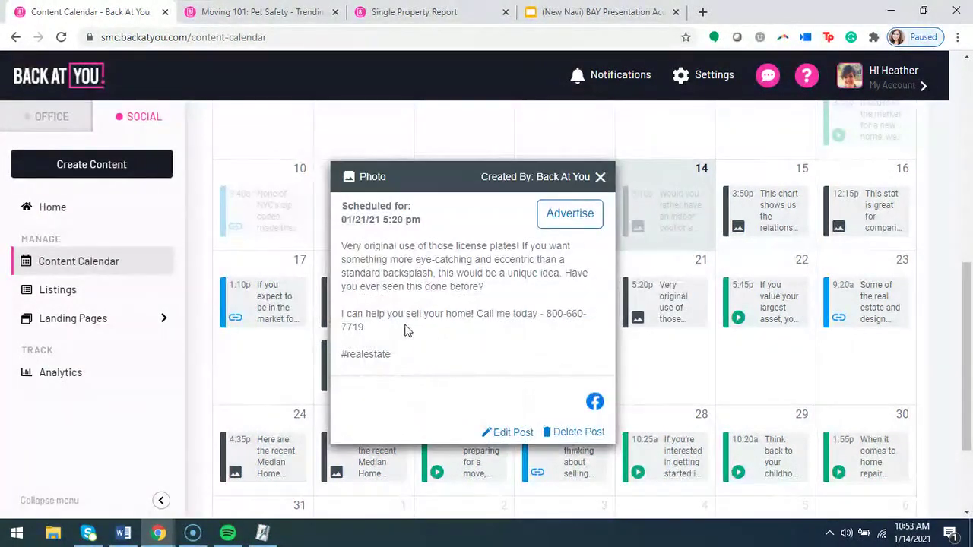
left_click_drag(396, 332, 338, 318)
left_click(402, 328)
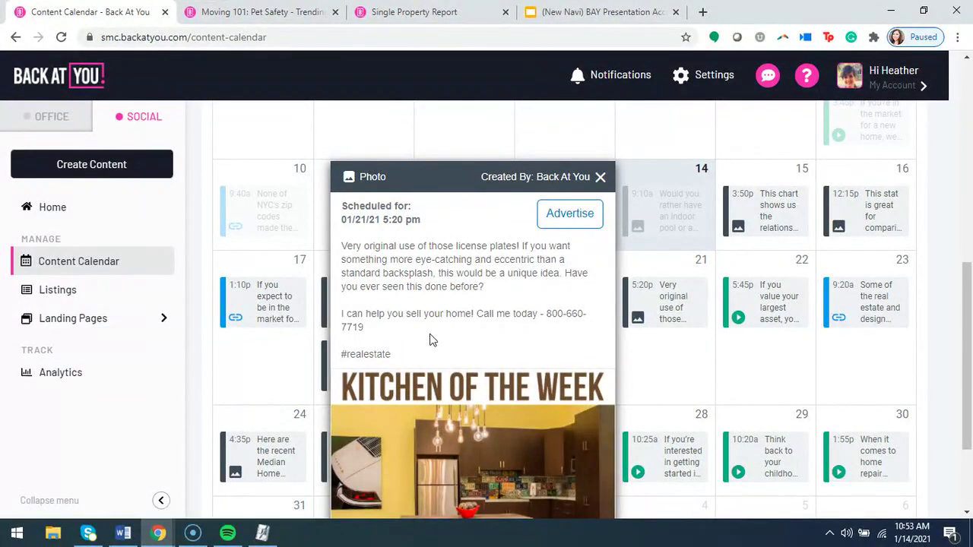
left_click(600, 178)
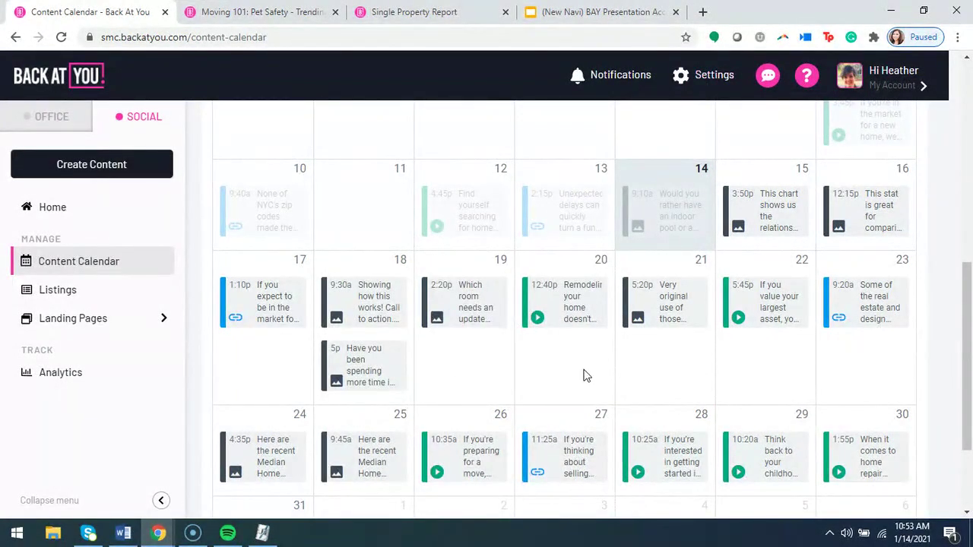
scroll(582, 373, "down", 1)
scroll(552, 332, "down", 1)
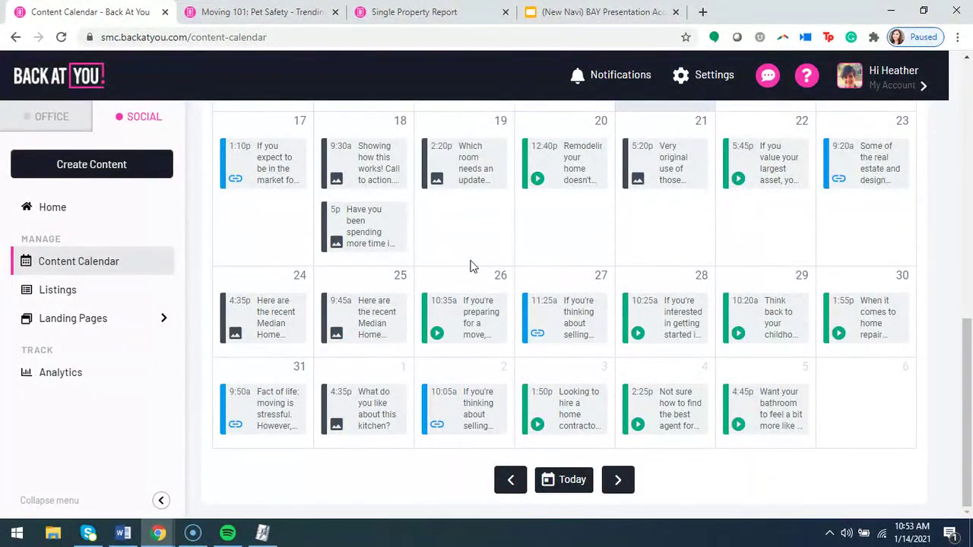
mouse_move(476, 312)
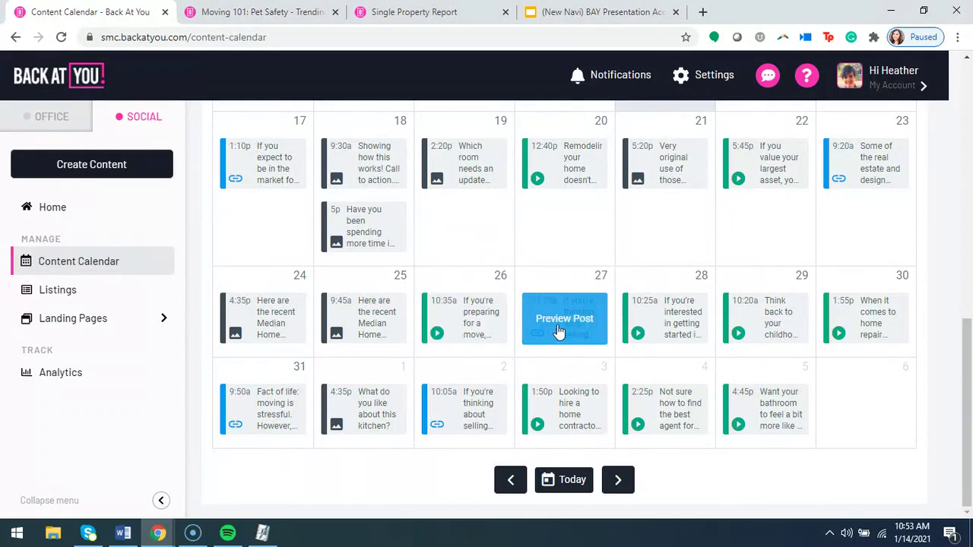
left_click(368, 319)
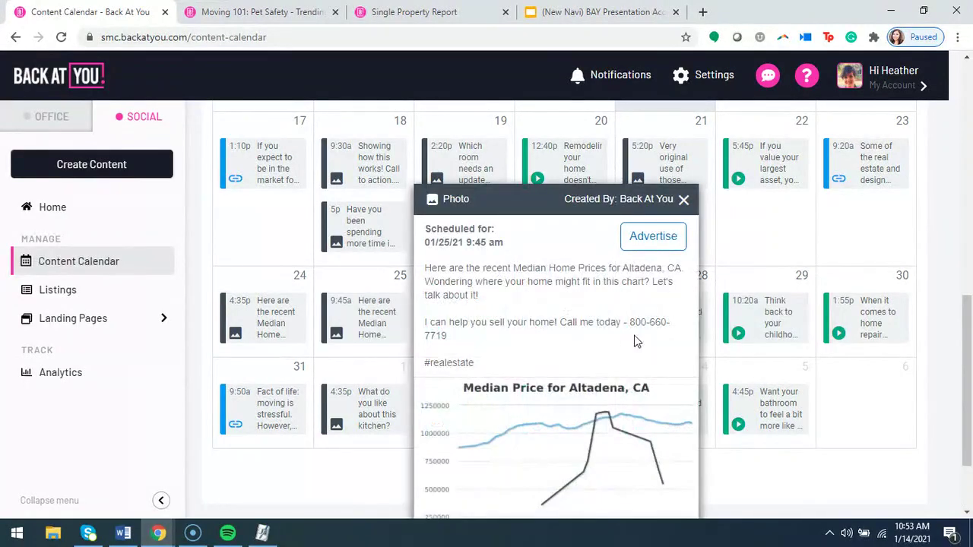
scroll(623, 418, "down", 2)
scroll(654, 418, "up", 1)
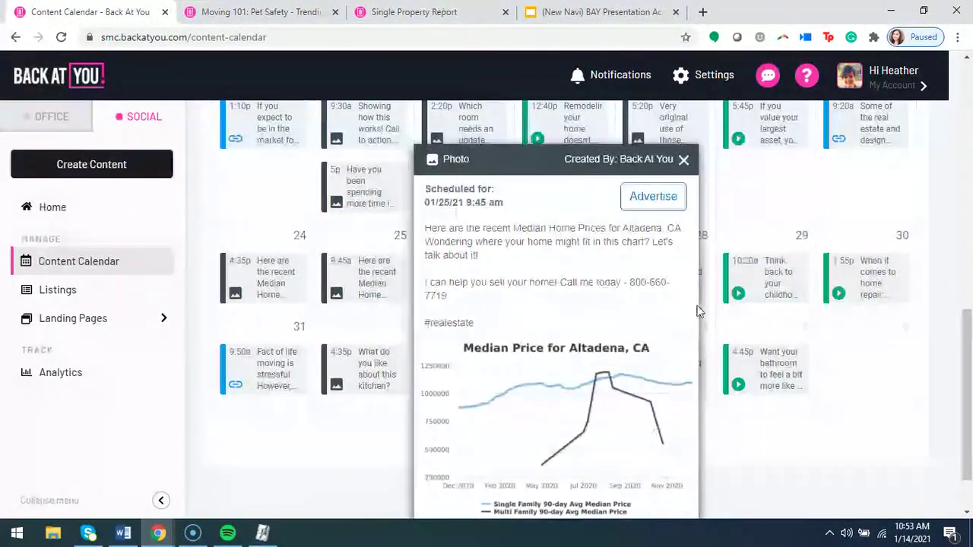
left_click(683, 159)
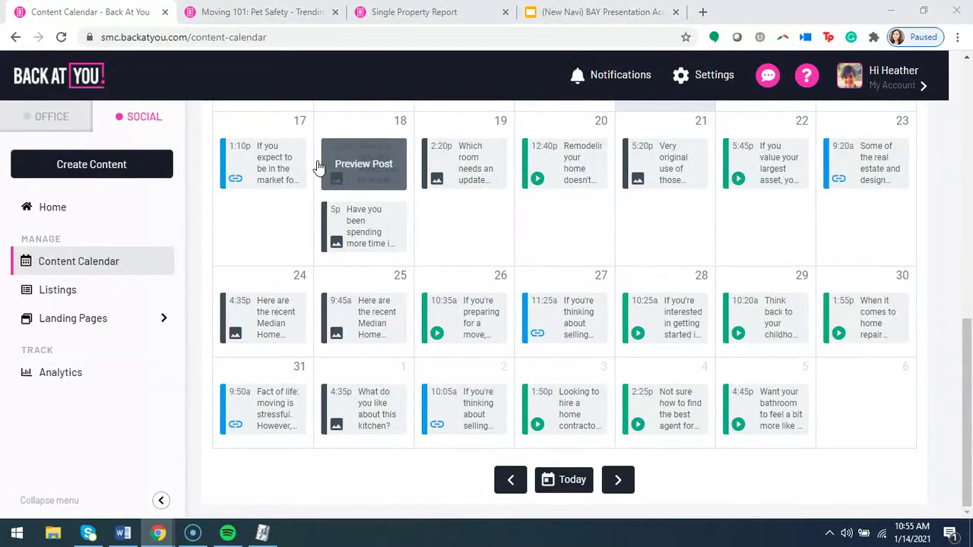
Start creating content and preview the Listing post option before returning to post types.
left_click(96, 169)
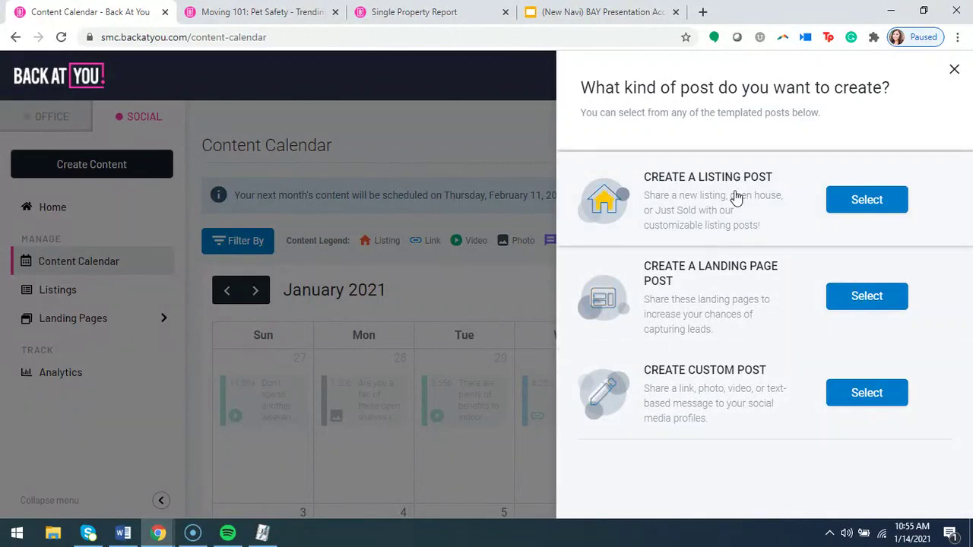
left_click(857, 209)
scroll(825, 213, "down", 2)
scroll(786, 232, "up", 2)
scroll(786, 369, "down", 2)
scroll(745, 296, "up", 2)
left_click(617, 81)
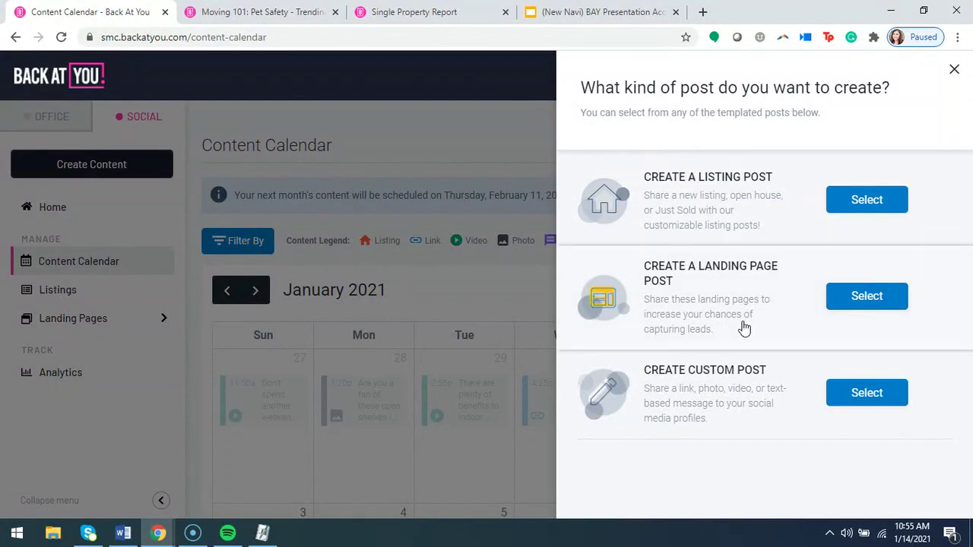
Preview the Landing Page post option, then choose Create Custom Post.
left_click(865, 296)
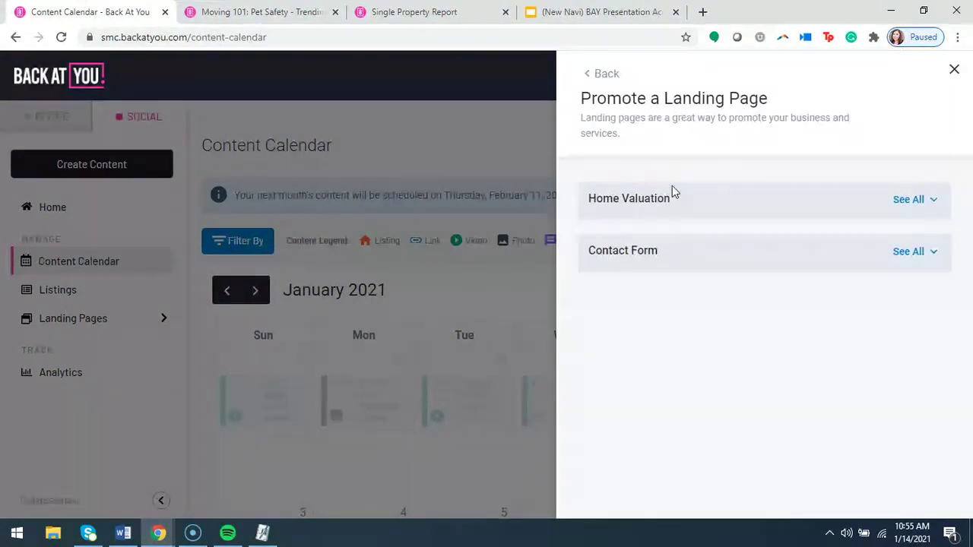
left_click(612, 74)
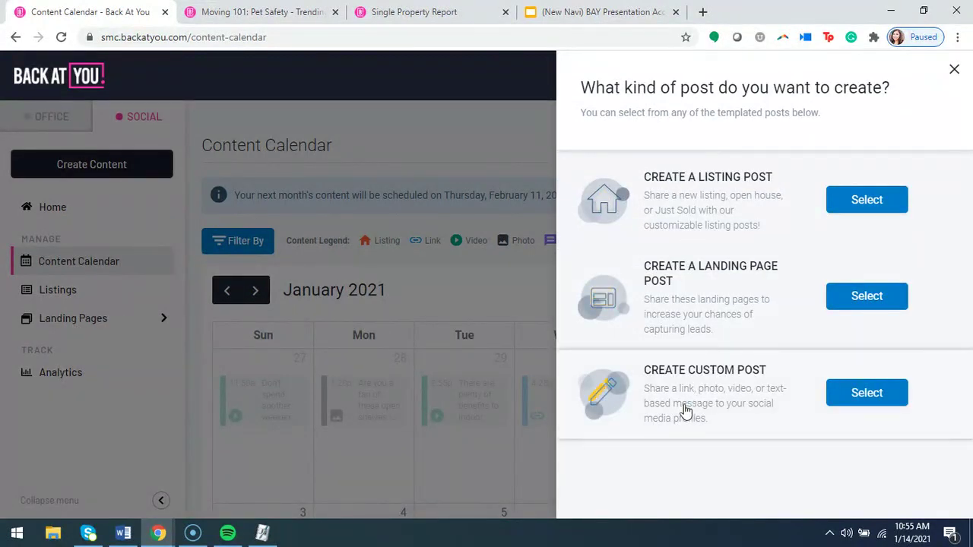
left_click(867, 403)
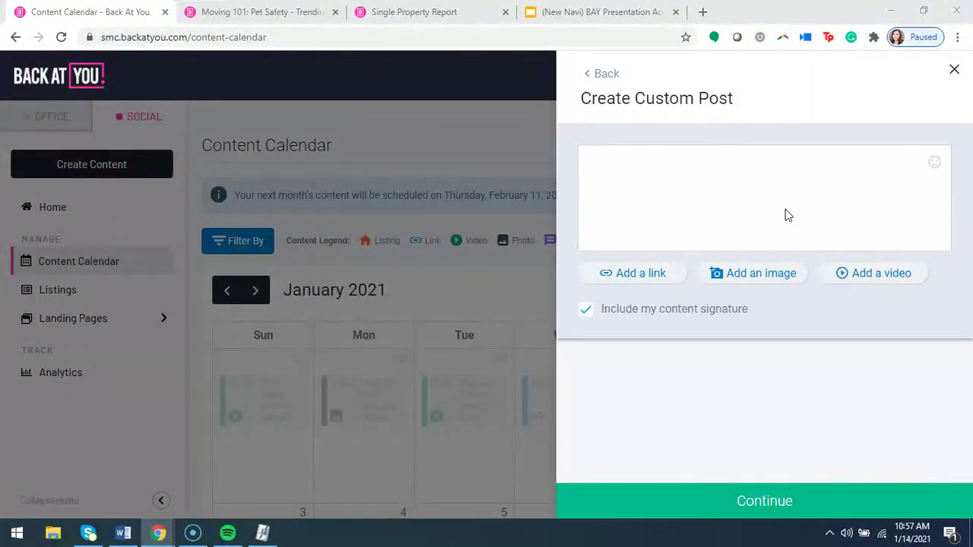
Focus the empty post message and add a video upload area accepting .mp4 or .mov files.
left_click(645, 183)
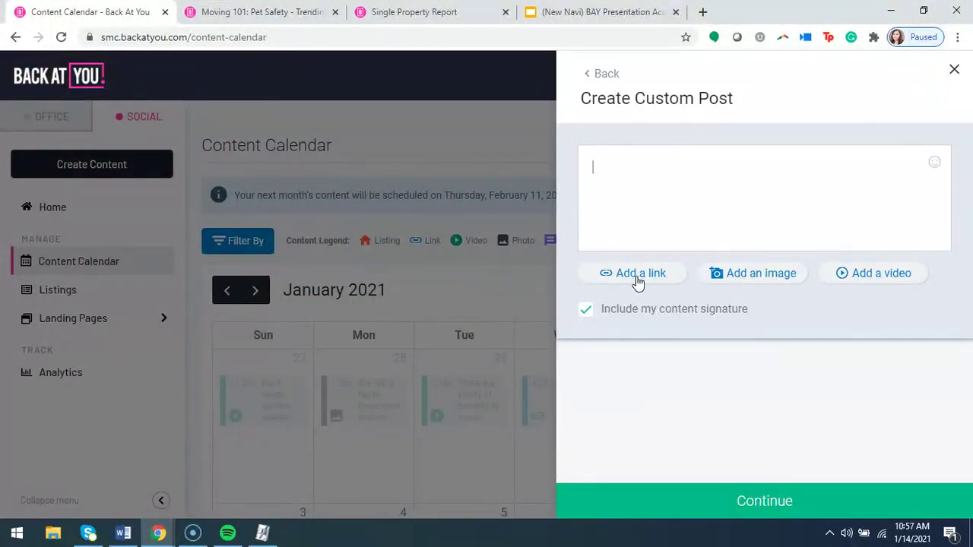
left_click(887, 278)
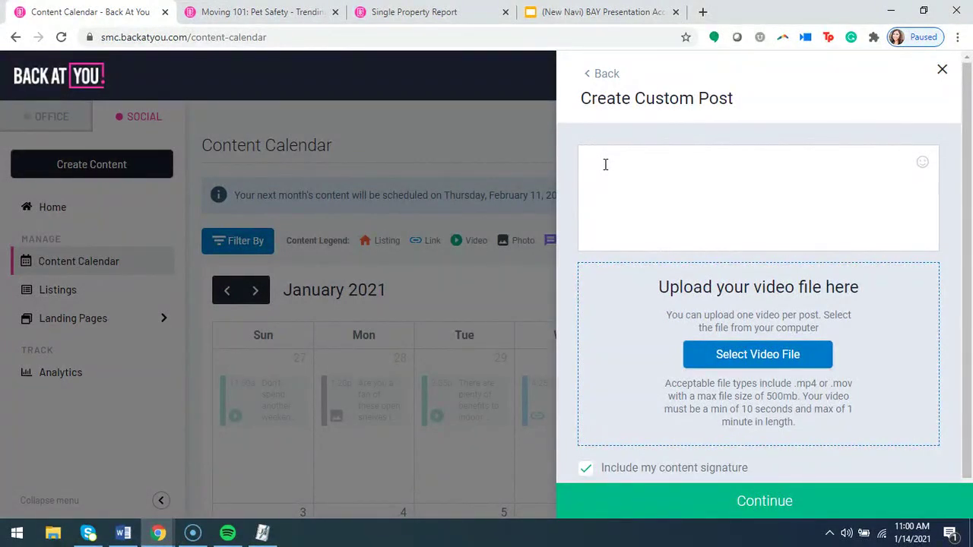
Start a new custom post and attach the house photo '1' from the Desktop.
left_click(601, 73)
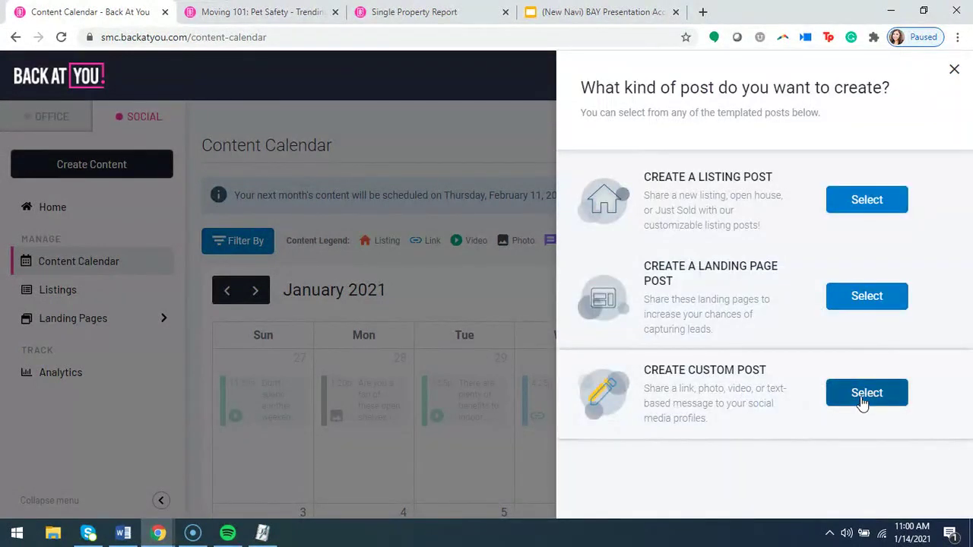
left_click(865, 393)
left_click(757, 273)
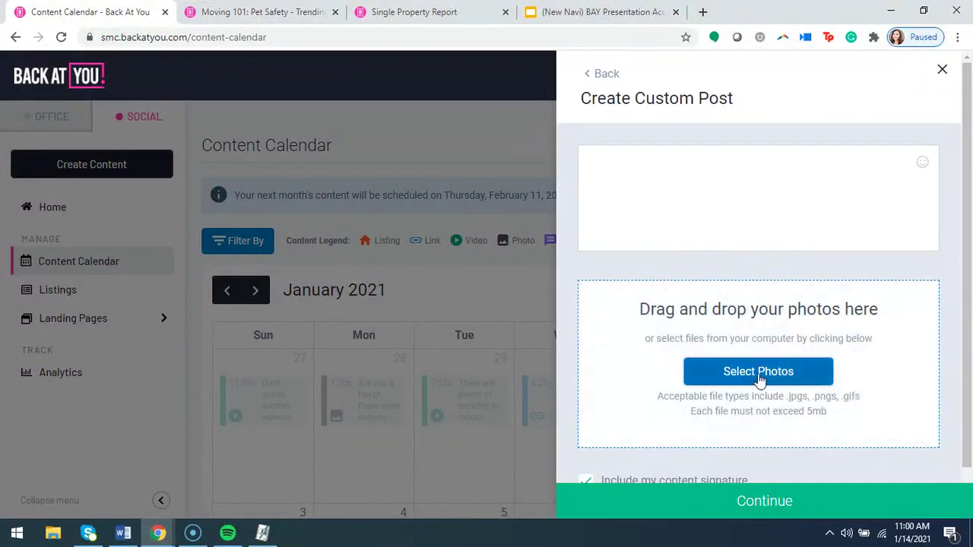
left_click(736, 368)
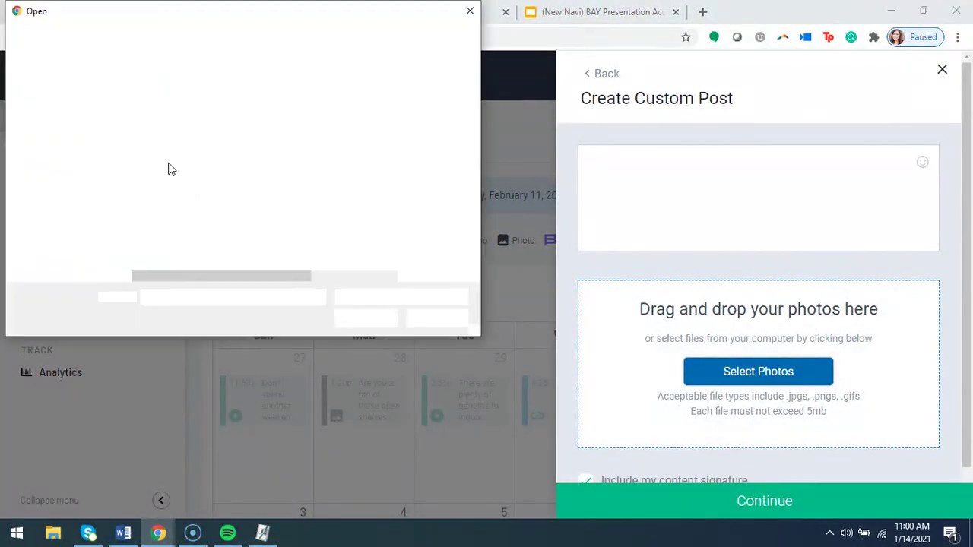
left_click(150, 164)
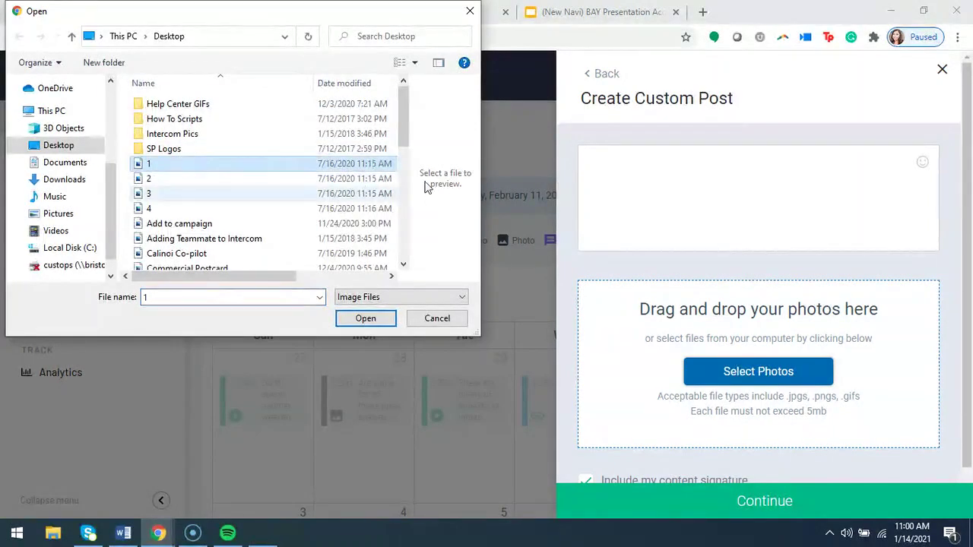
left_click(365, 318)
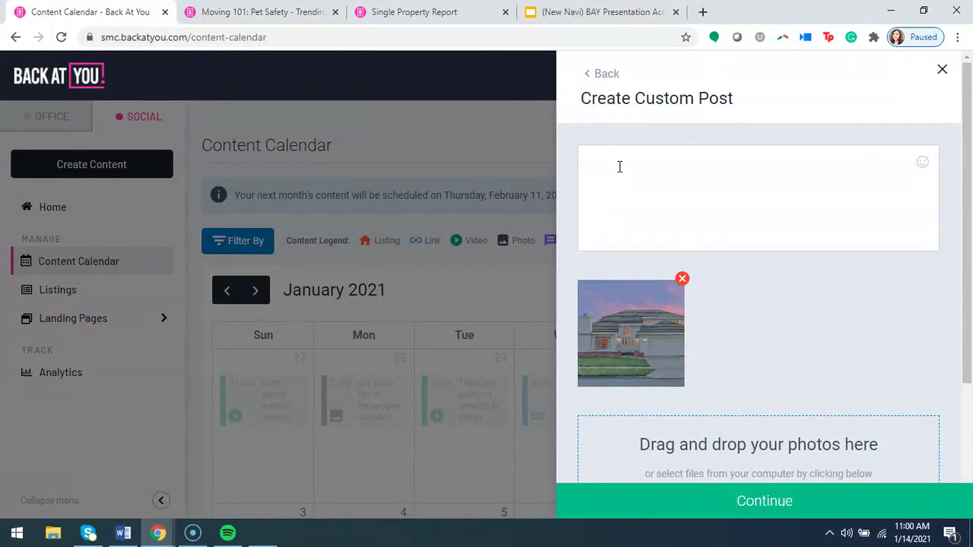
Write the caption 'Showing how this works! dont' forget to add a call to action?'.
type("Show")
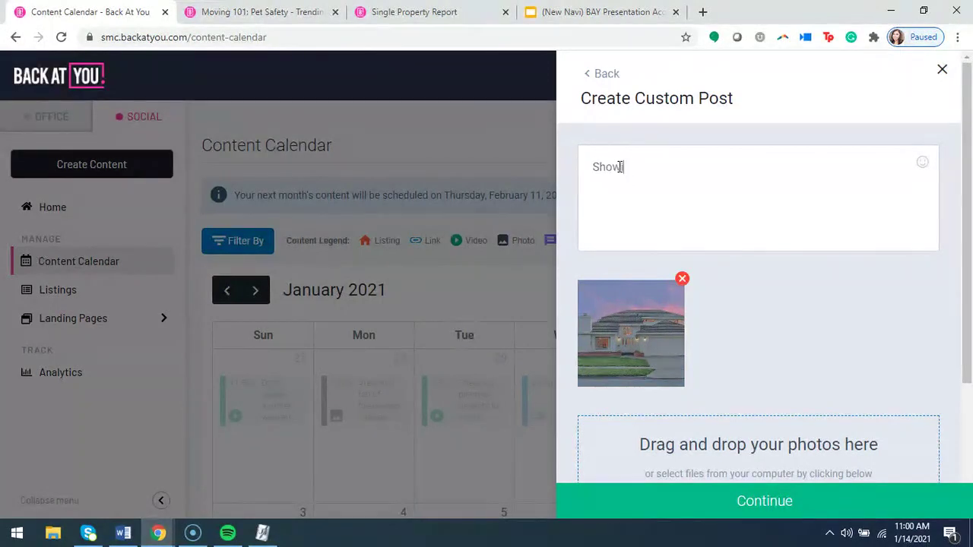
type("ing how this works! dont' forget to a")
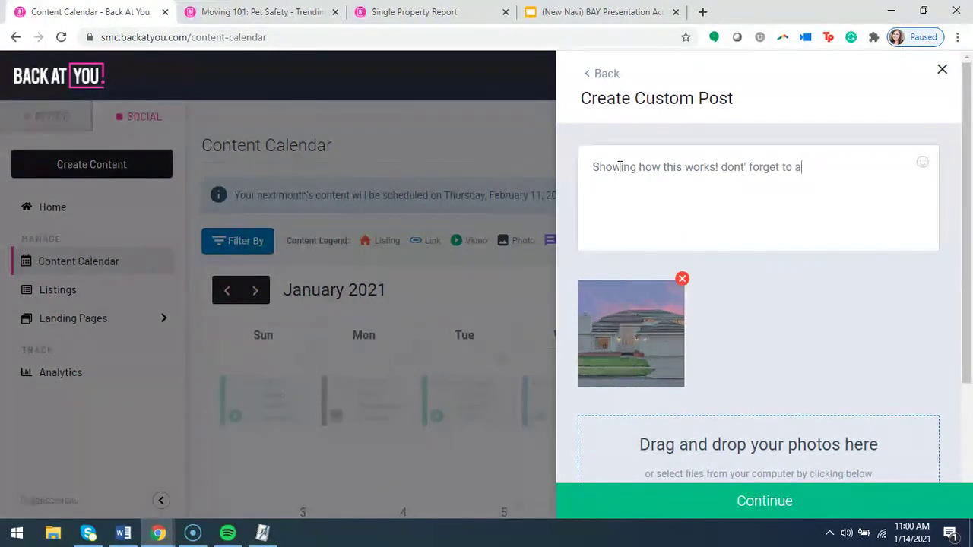
type("dd a call to act")
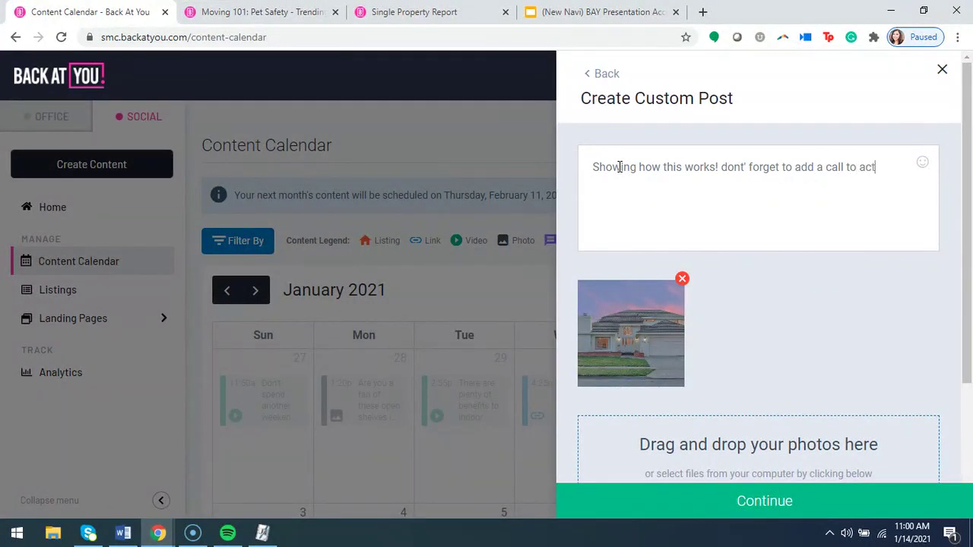
type("ion?")
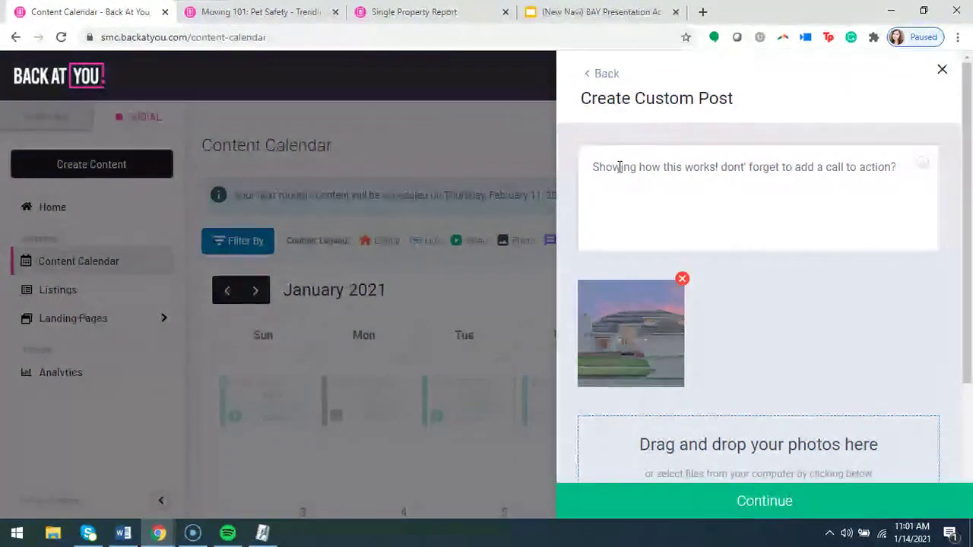
Add a glasses emoji and a second emoji after the caption.
left_click(922, 162)
left_click(805, 318)
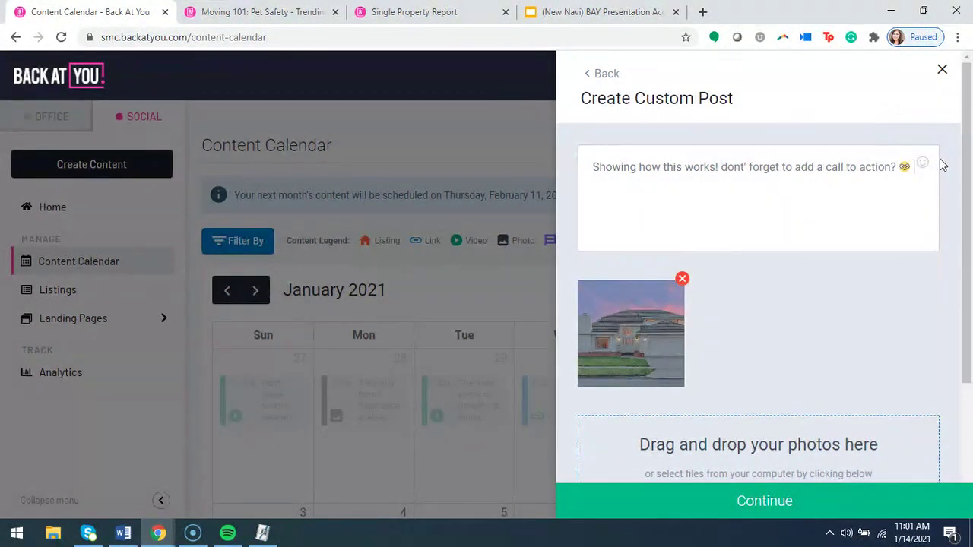
left_click(922, 162)
scroll(849, 302, "down", 5)
scroll(849, 303, "down", 15)
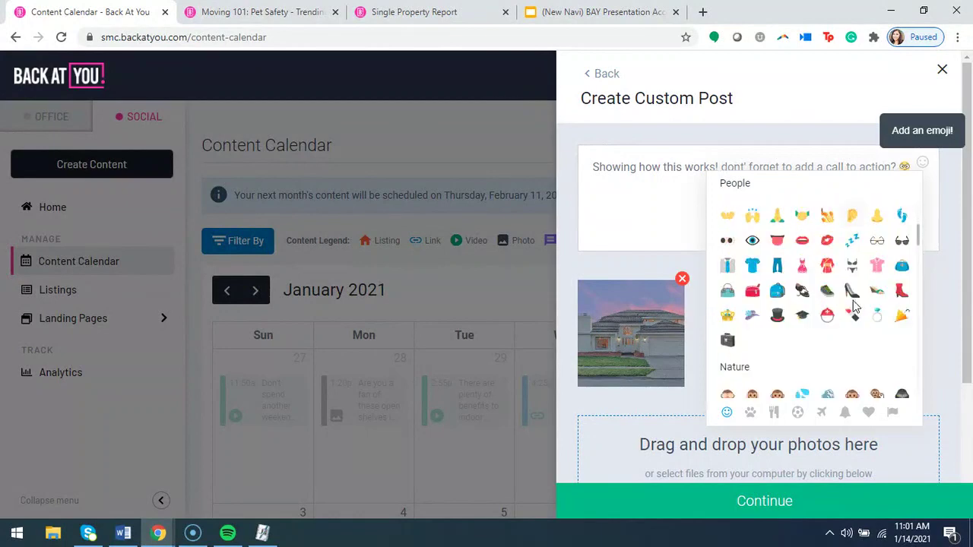
scroll(846, 327, "down", 10)
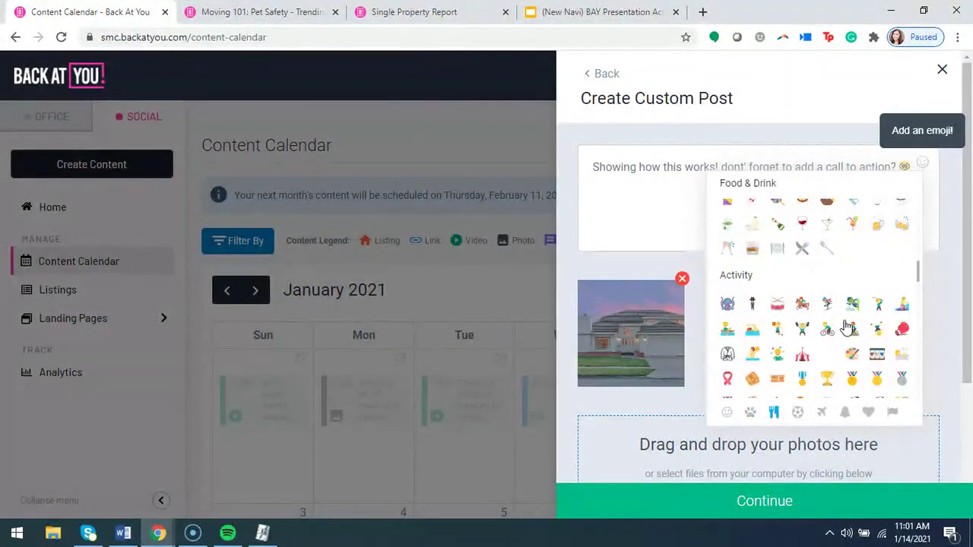
scroll(846, 326, "up", 2)
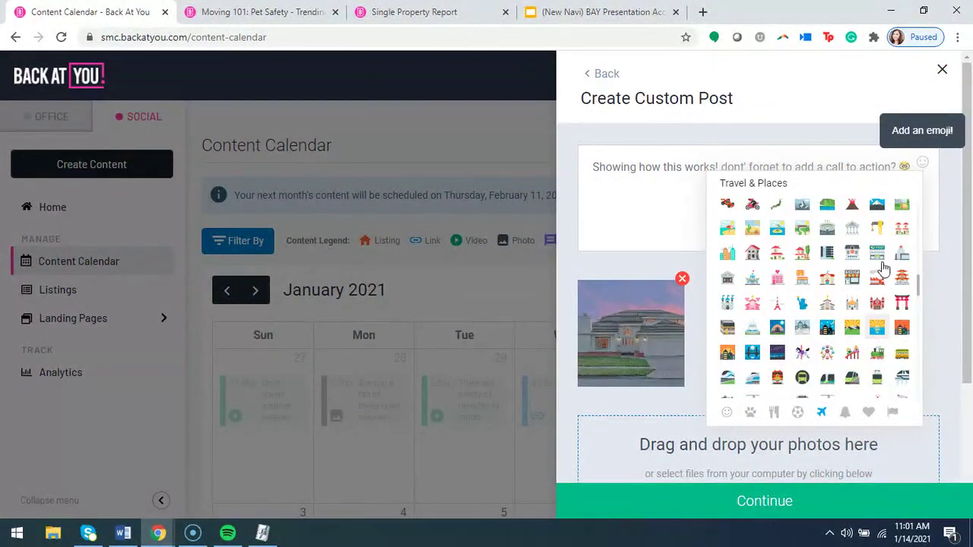
left_click(803, 205)
Add a new line of hashtags '#addhashtags #TestHashtag' below the caption.
key("Return")
key("Return")
type("#a")
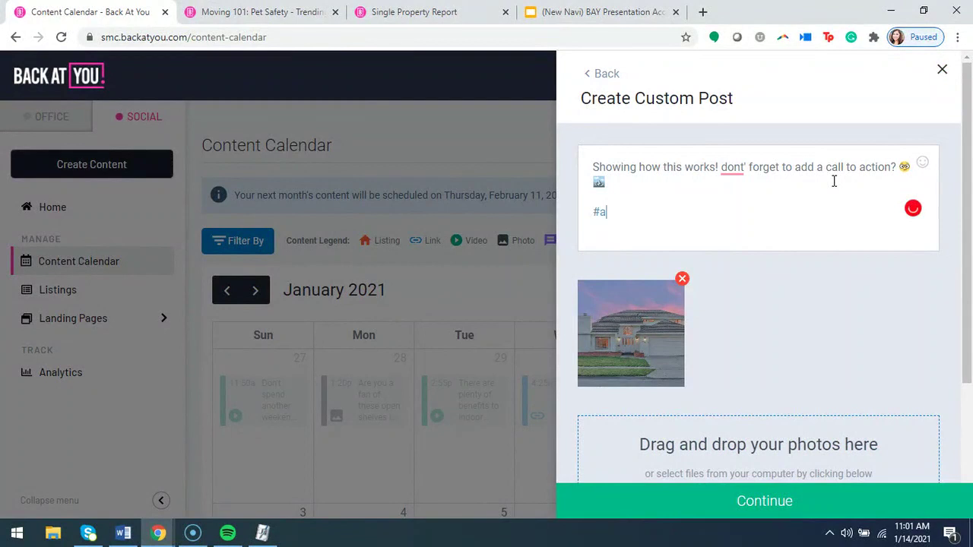
type("fdd===")
key("BackSpace")
key("BackSpace")
key("BackSpace")
key("BackSpace")
key("BackSpace")
key("BackSpace")
key("BackSpace")
type("addhashtags #TestHashtag")
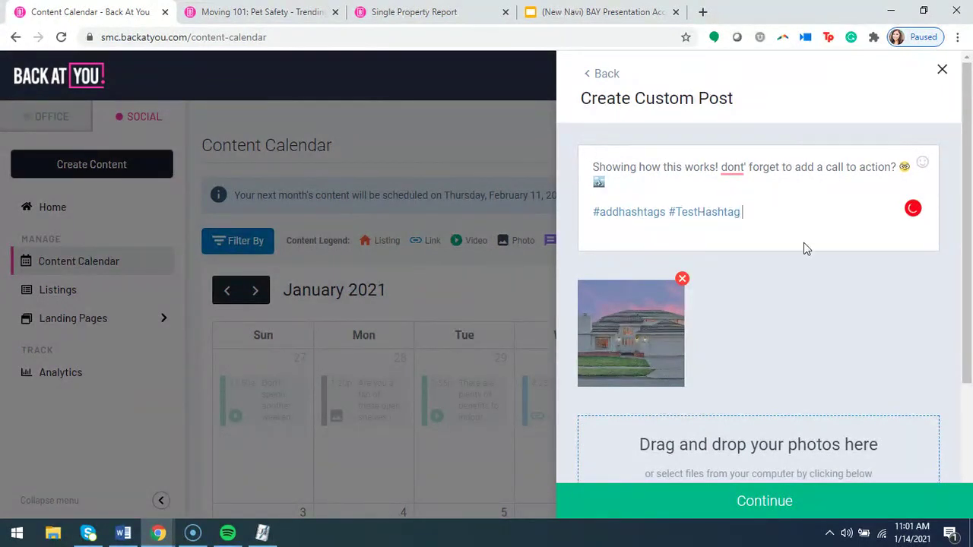
scroll(803, 242, "down", 3)
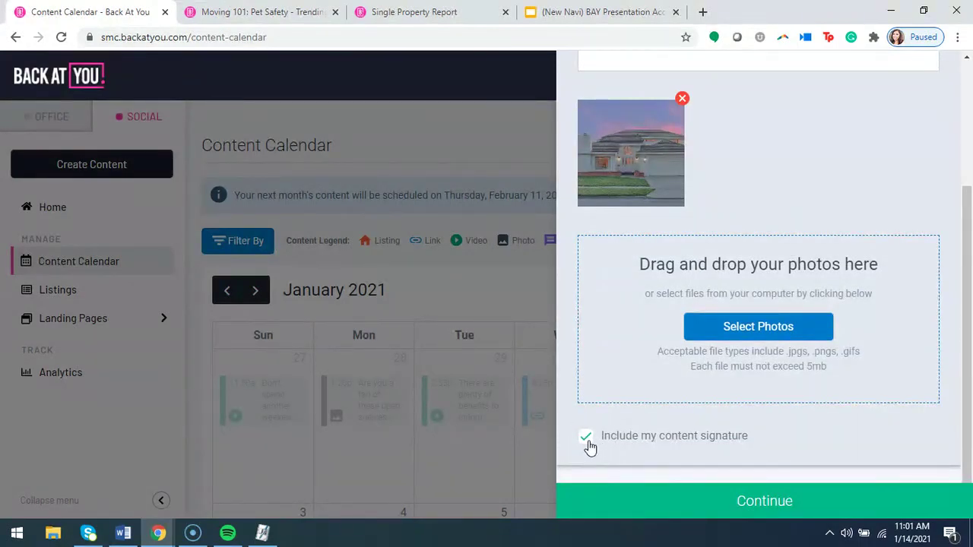
Preview the custom ad targeting and budget steps, then choose Don't advertise.
left_click(766, 515)
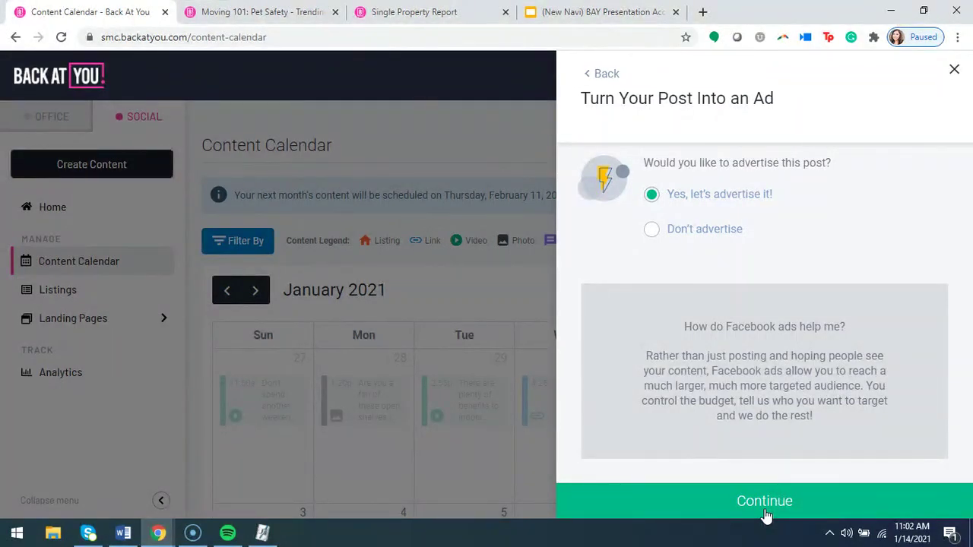
left_click(762, 506)
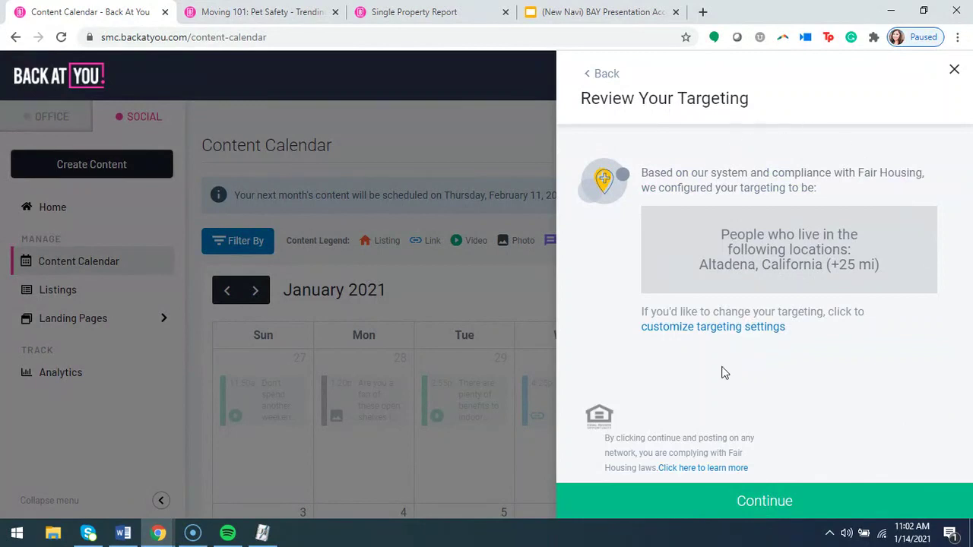
left_click(723, 329)
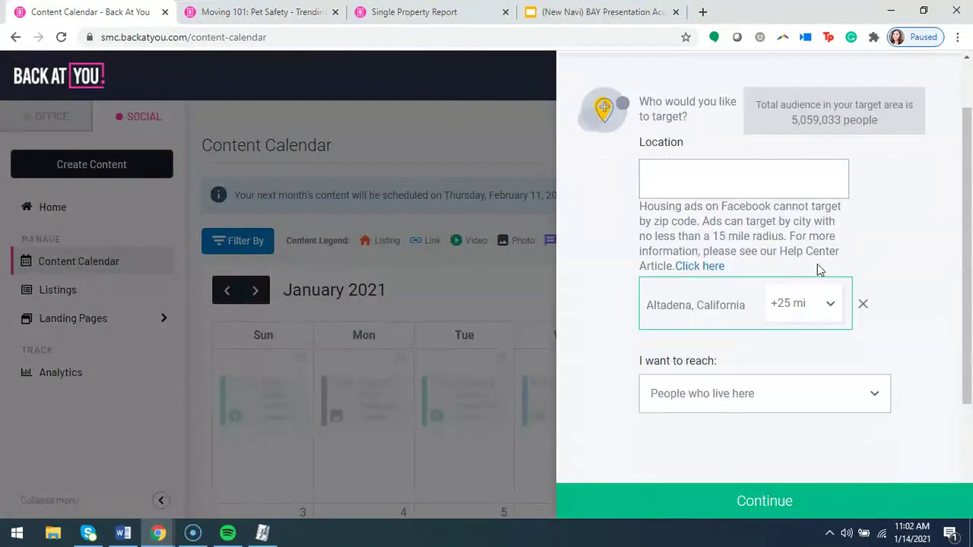
left_click(797, 514)
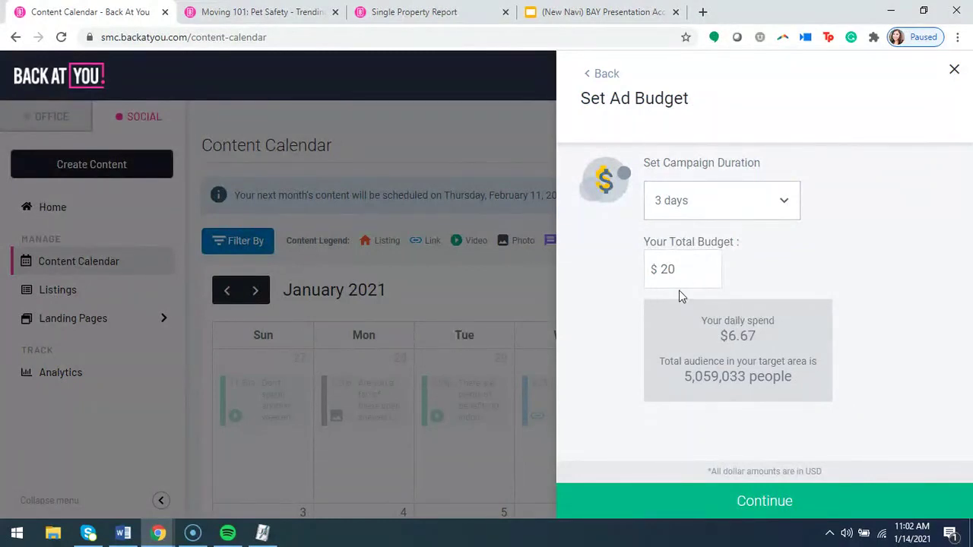
left_click(607, 74)
left_click(606, 76)
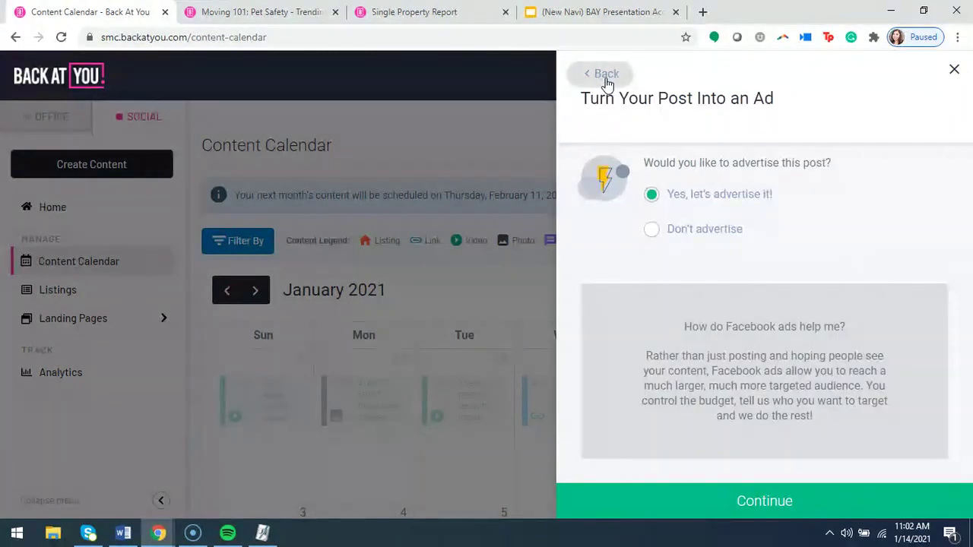
left_click(649, 230)
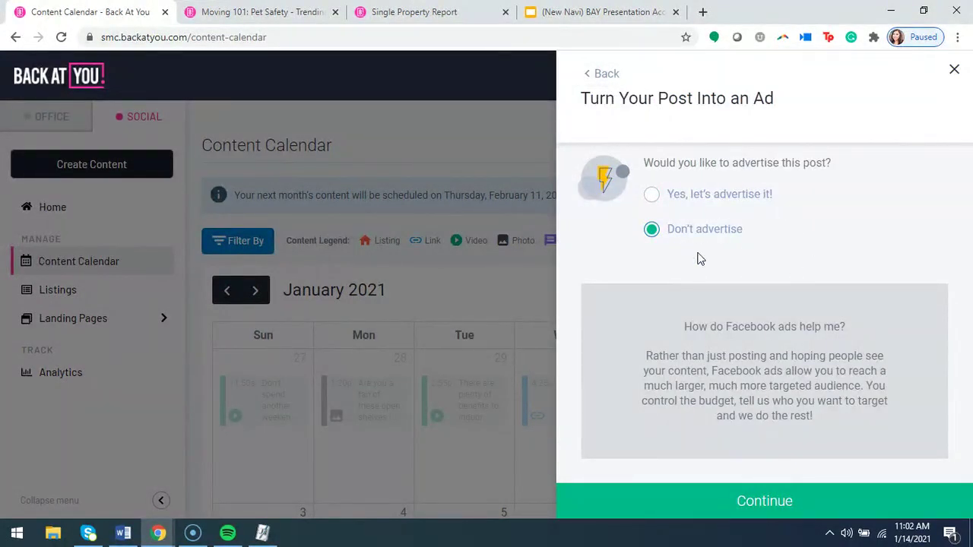
Schedule the post for 01/30/2021 at 9:00 am on Facebook and Instagram, then view scheduled content.
left_click(776, 508)
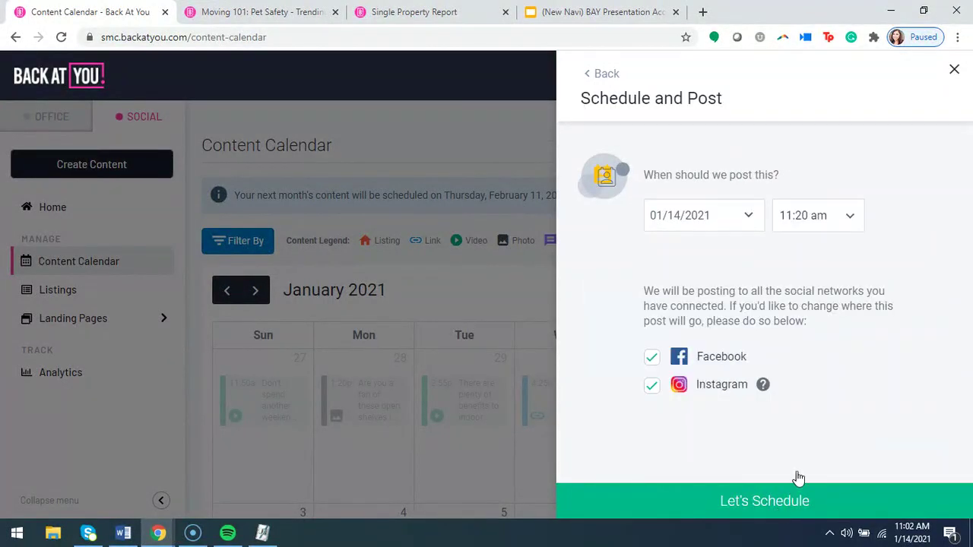
left_click(747, 218)
left_click(808, 371)
left_click(850, 216)
scroll(842, 306, "up", 9)
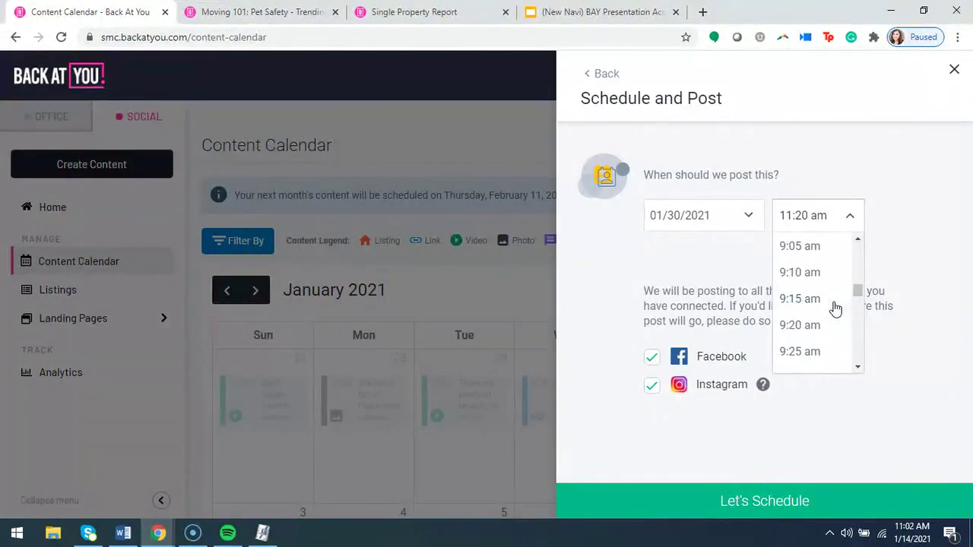
scroll(832, 323, "down", 1)
scroll(827, 332, "up", 2)
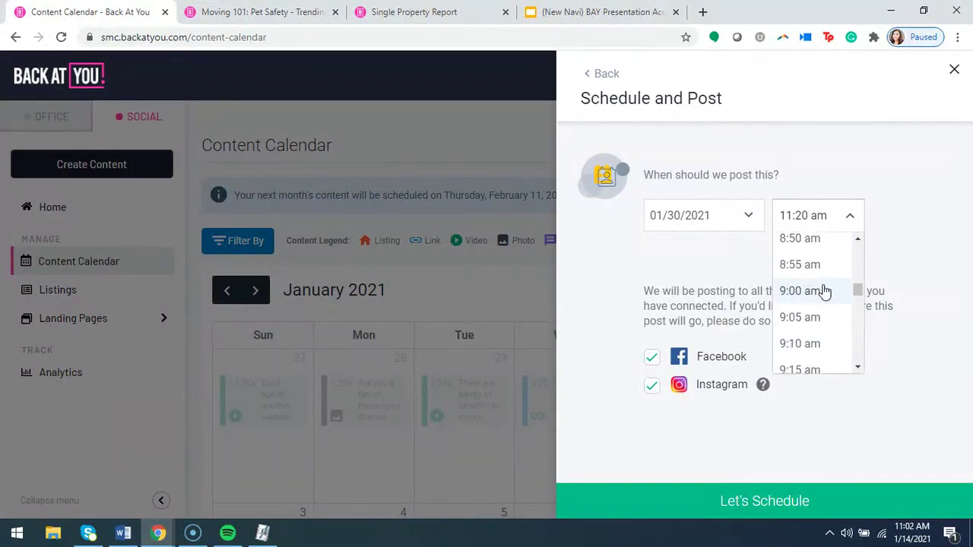
left_click(826, 293)
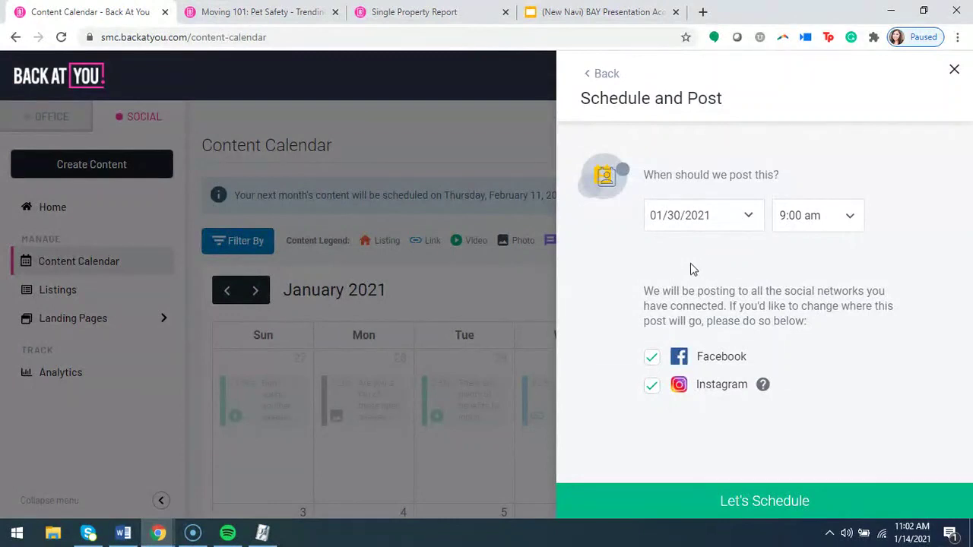
left_click(748, 215)
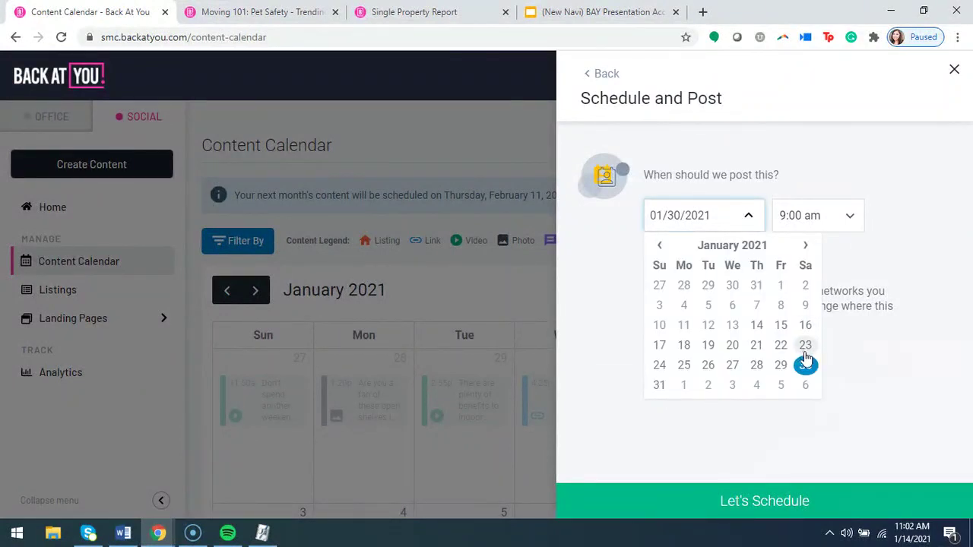
left_click(872, 343)
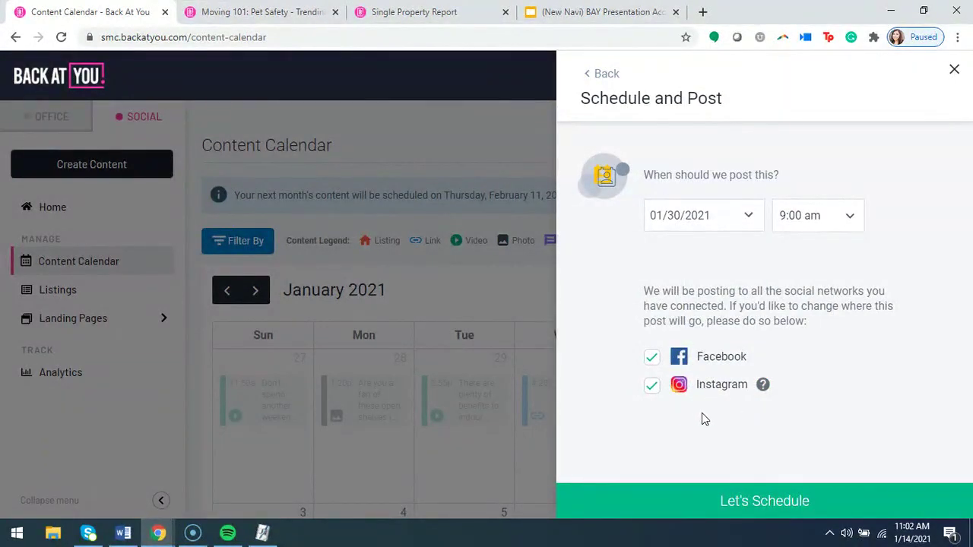
left_click(763, 502)
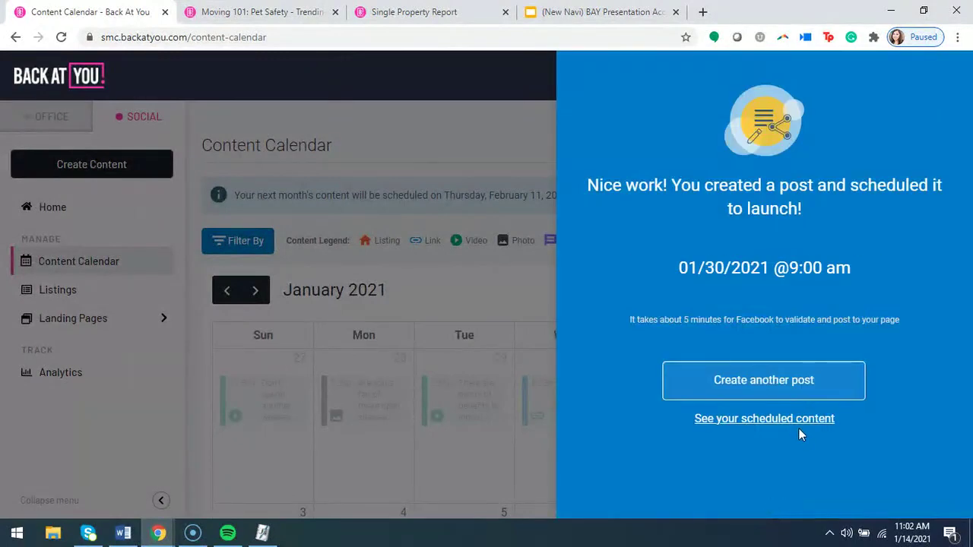
left_click(796, 424)
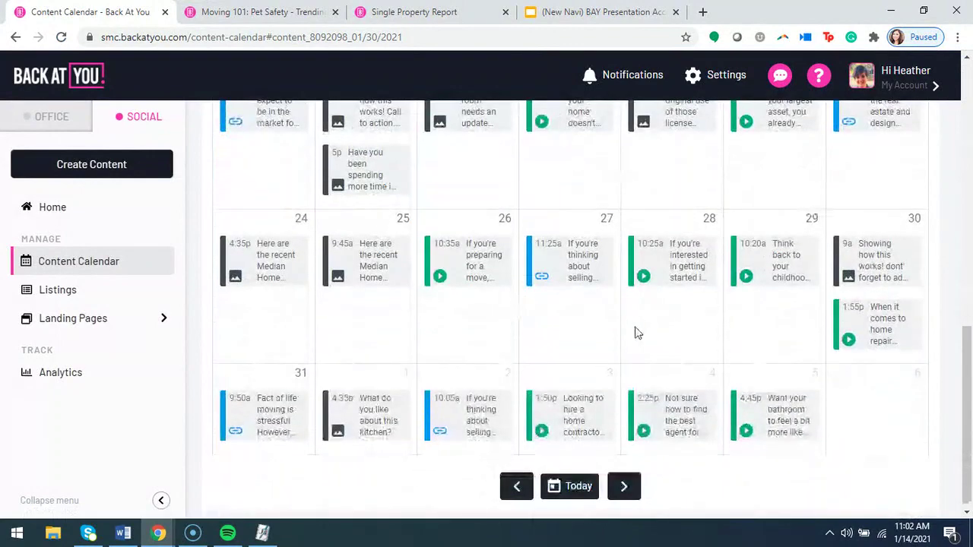
Find the January 30 9a post in the calendar, preview it, and close the preview.
scroll(743, 305, "down", 1)
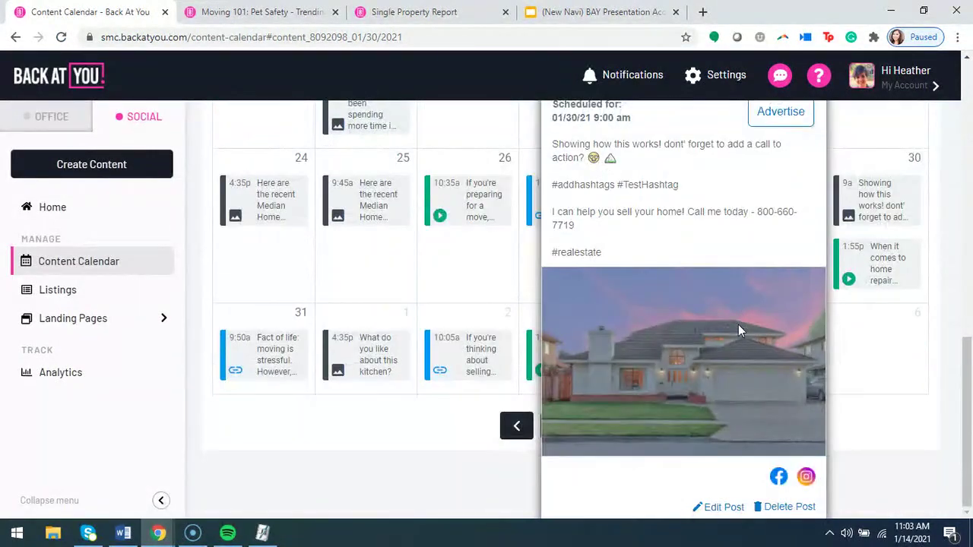
scroll(738, 325, "up", 2)
scroll(741, 319, "down", 1)
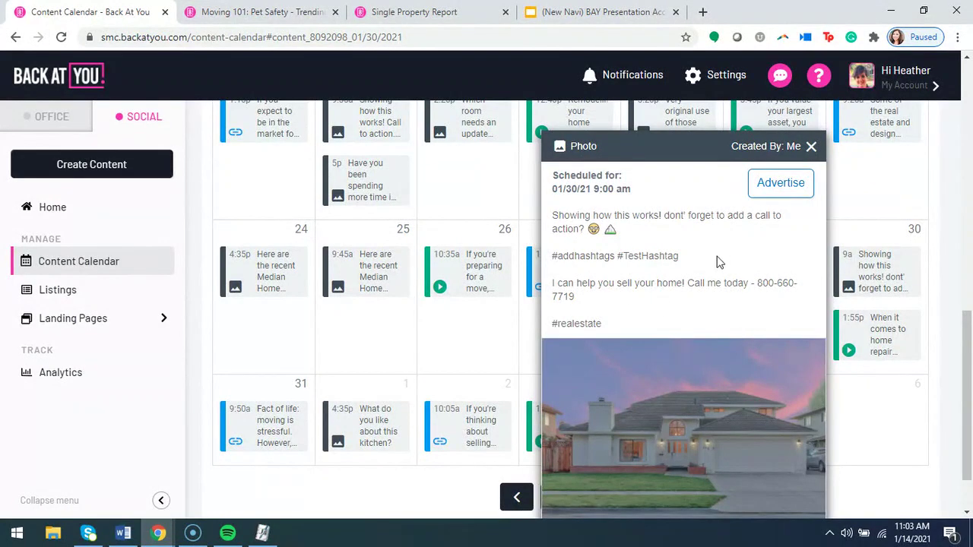
scroll(799, 221, "down", 1)
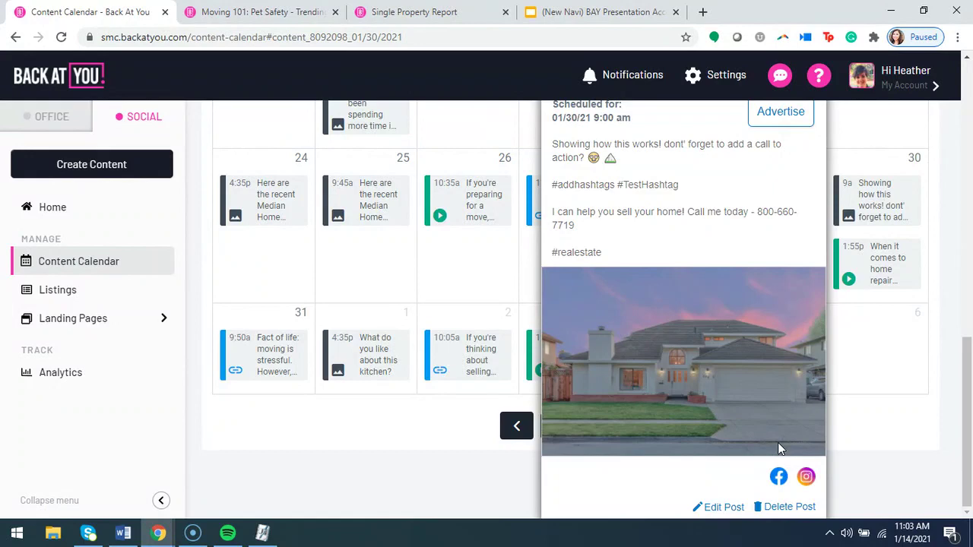
scroll(756, 413, "up", 2)
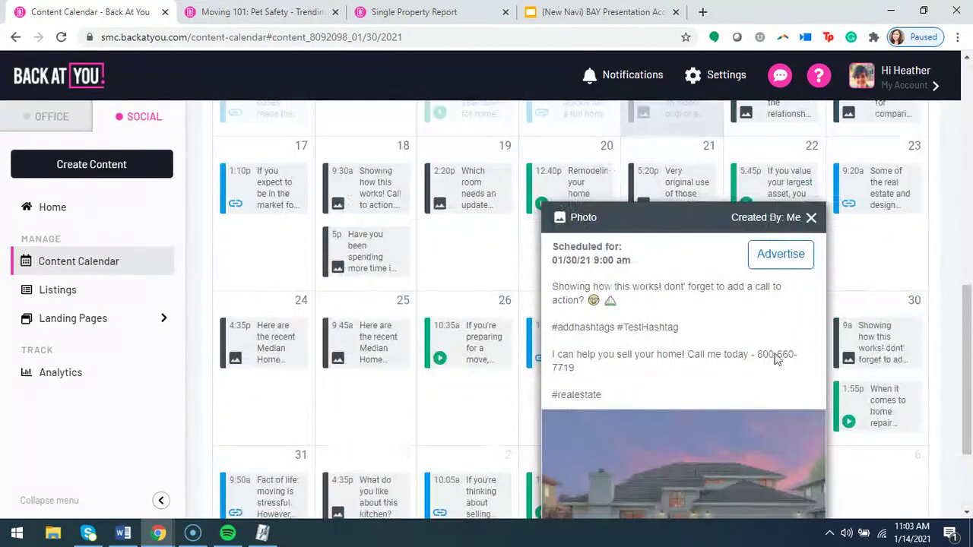
left_click(811, 218)
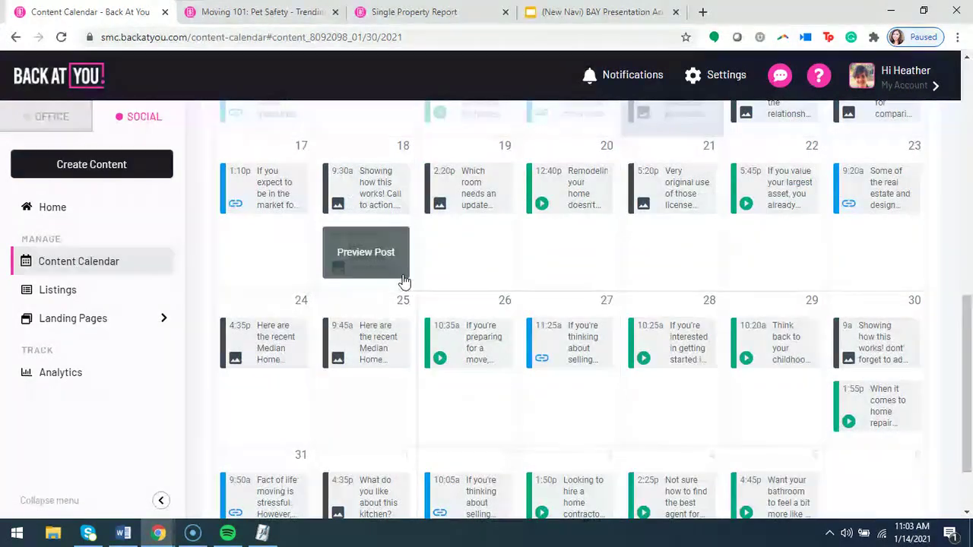
scroll(256, 378, "down", 2)
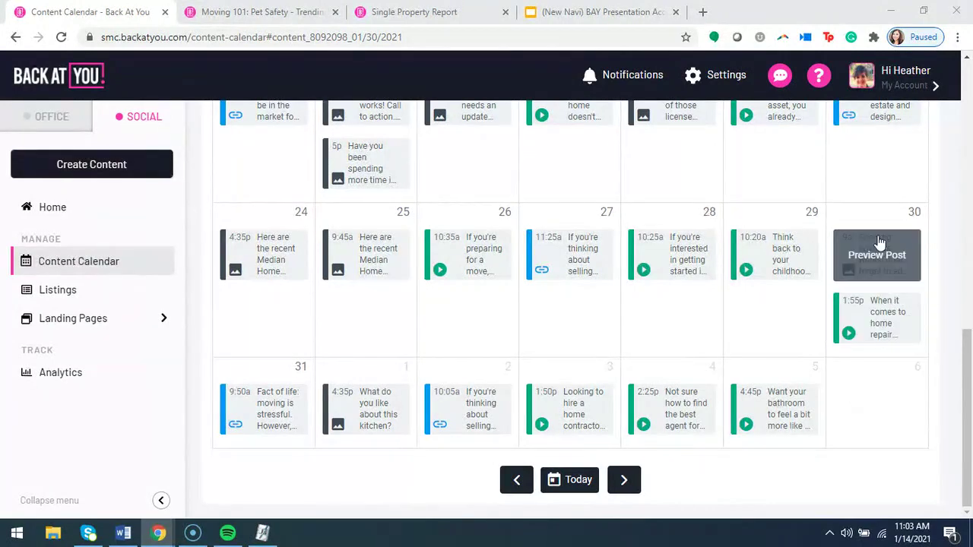
left_click(891, 257)
left_click(877, 255)
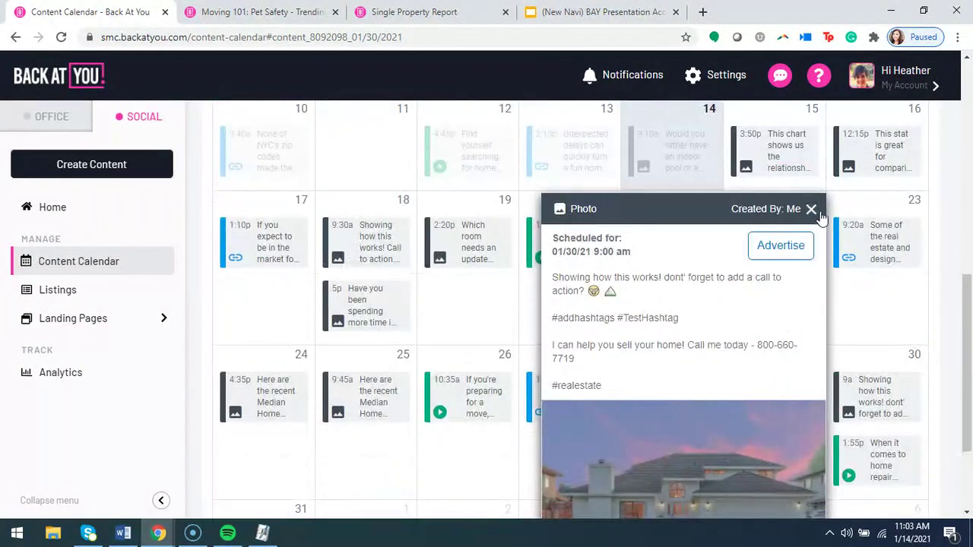
left_click(811, 209)
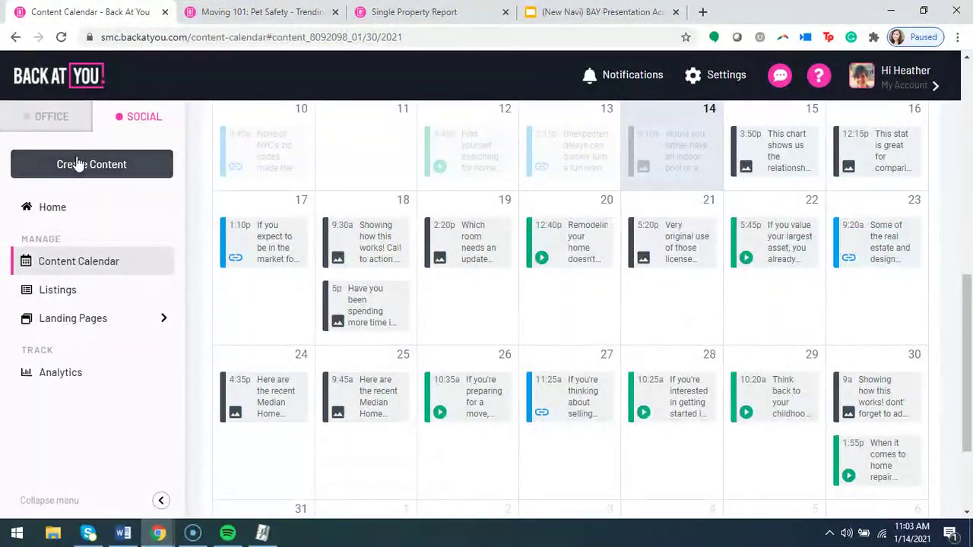
left_click(78, 161)
left_click(834, 396)
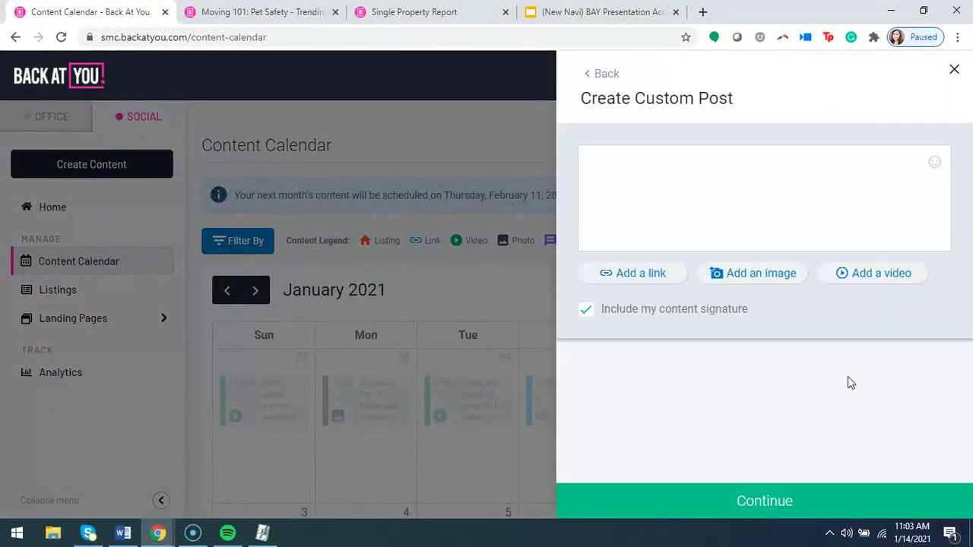
left_click(954, 71)
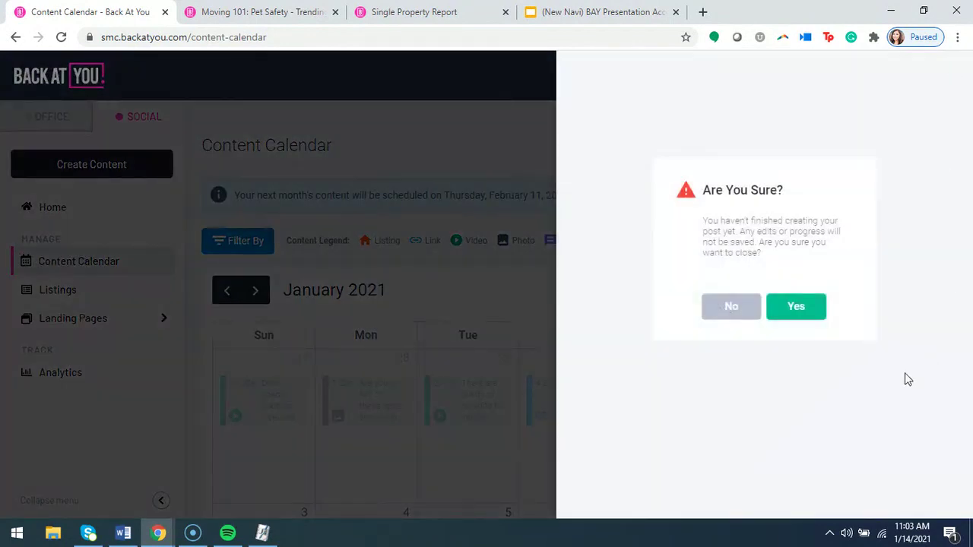
left_click(798, 309)
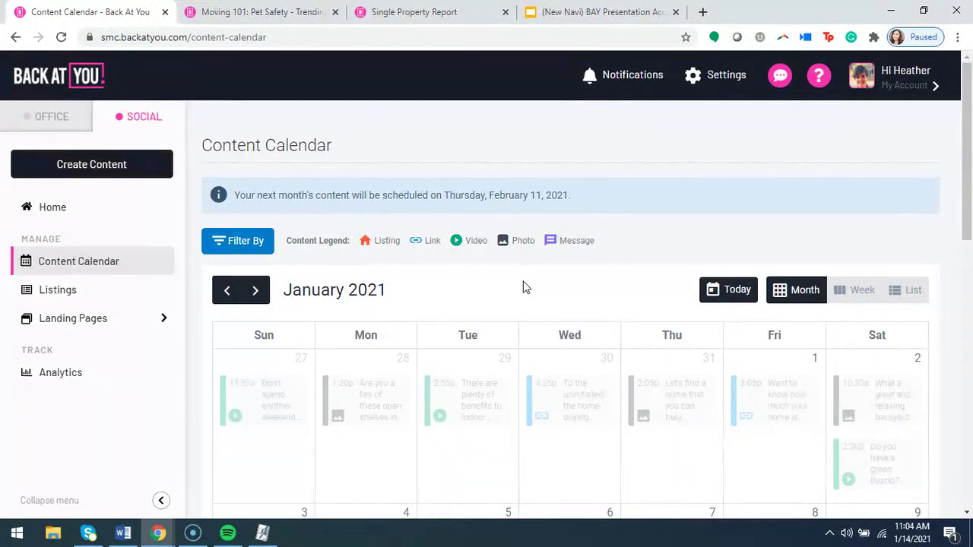
scroll(523, 287, "down", 6)
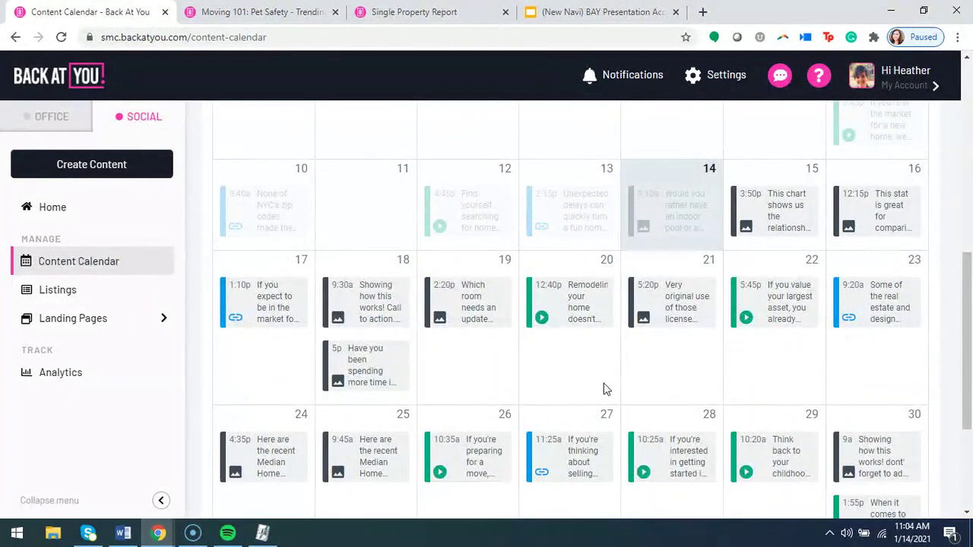
scroll(606, 391, "down", 2)
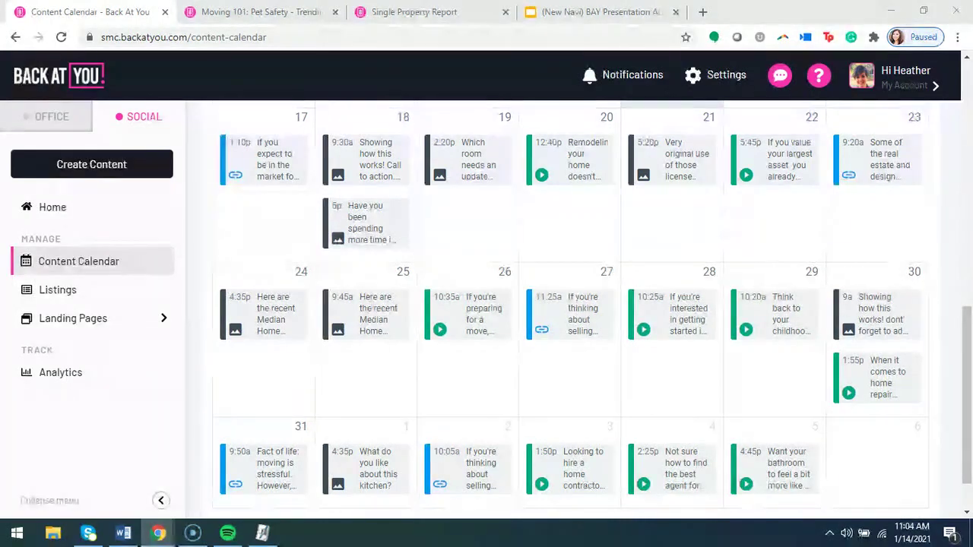
left_click(54, 297)
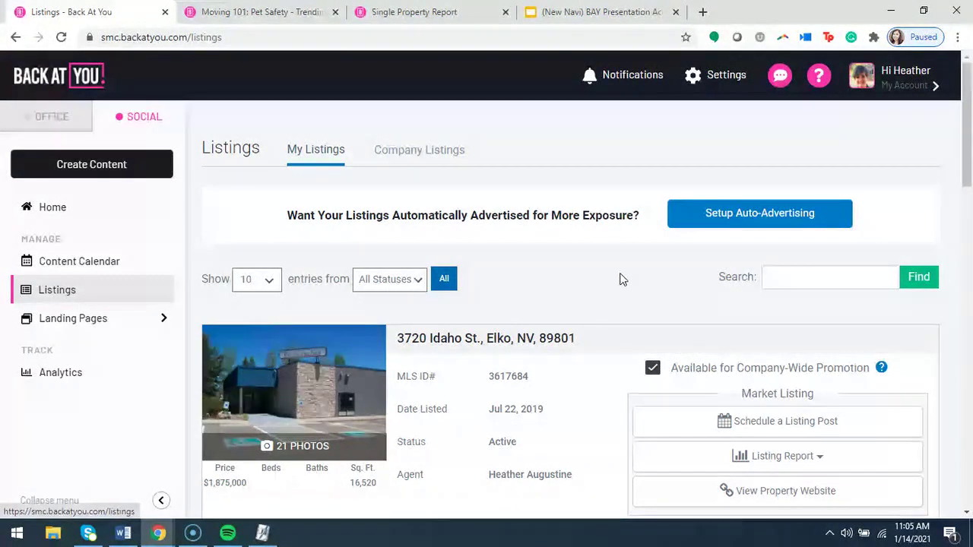
scroll(568, 278, "down", 1)
scroll(570, 287, "down", 1)
scroll(567, 285, "down", 2)
scroll(569, 289, "up", 4)
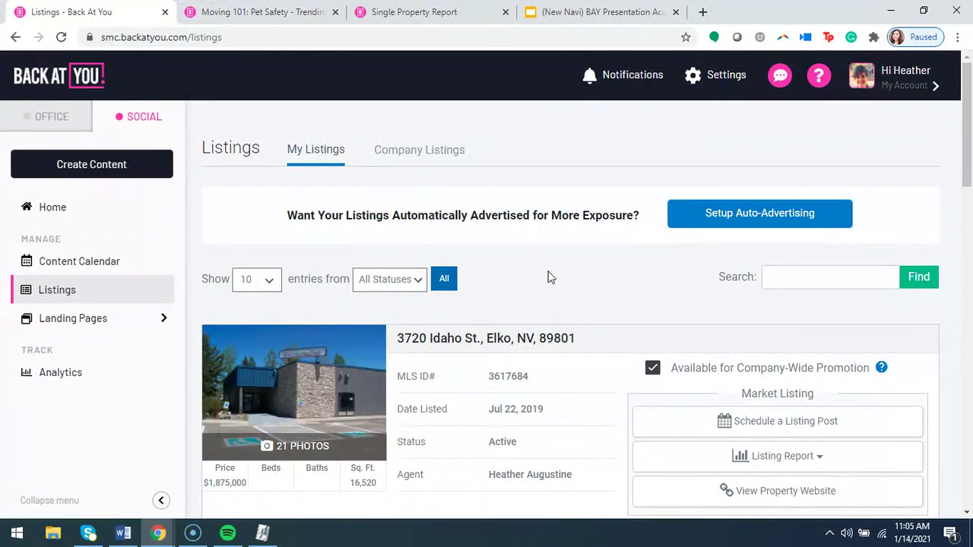
scroll(554, 278, "down", 3)
scroll(565, 282, "down", 8)
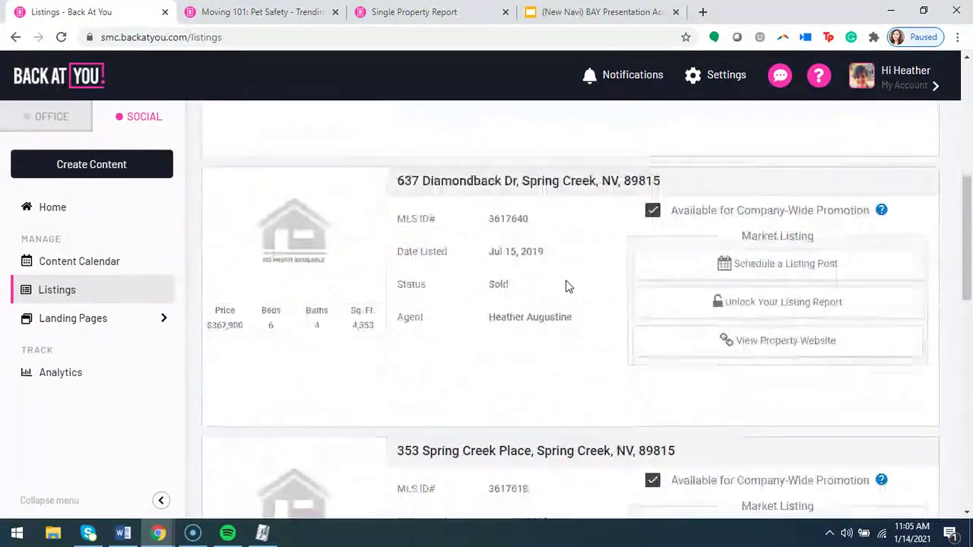
scroll(565, 286, "down", 3)
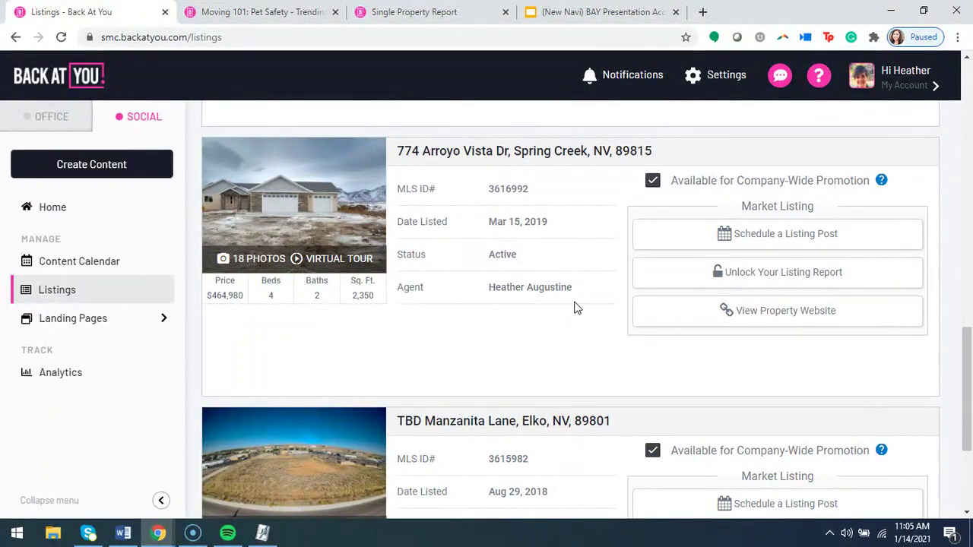
scroll(743, 323, "down", 2)
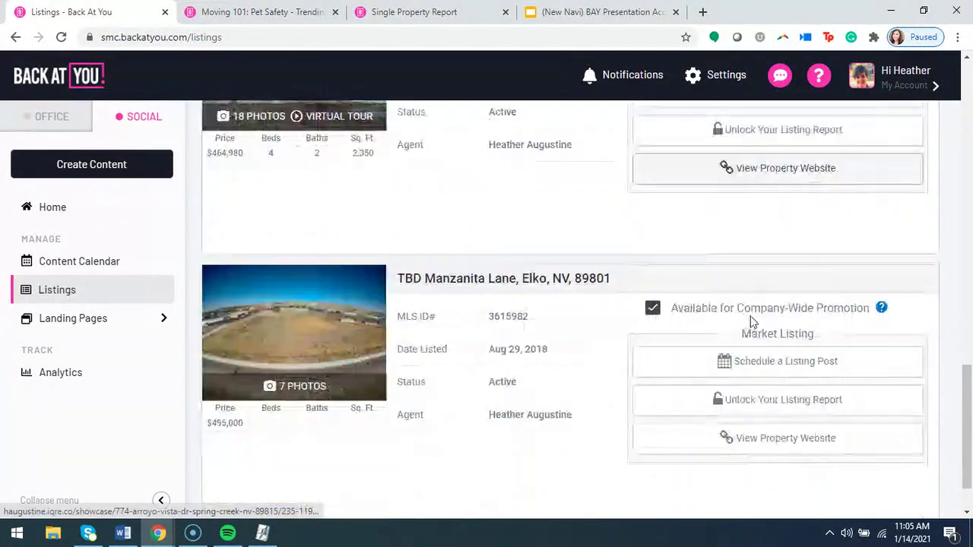
scroll(783, 450, "up", 1)
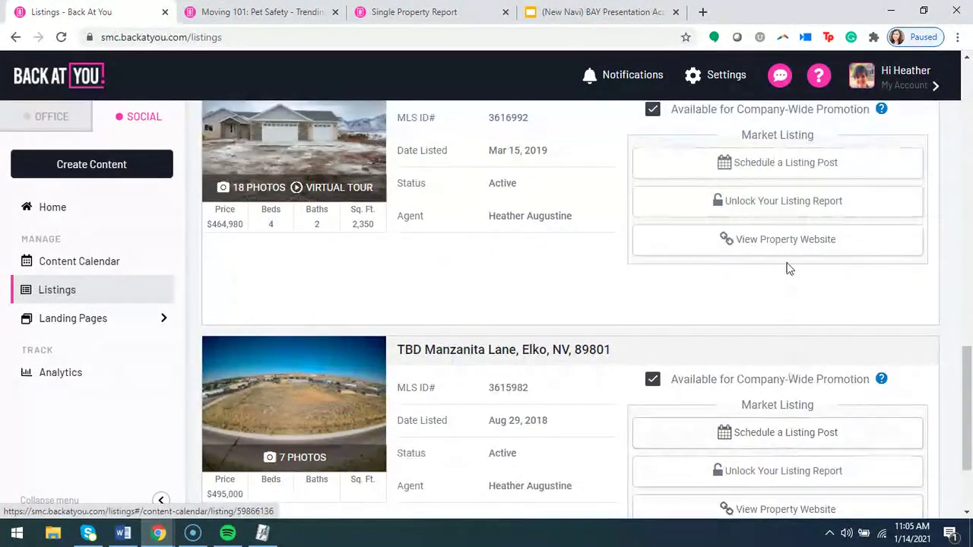
scroll(781, 259, "up", 1)
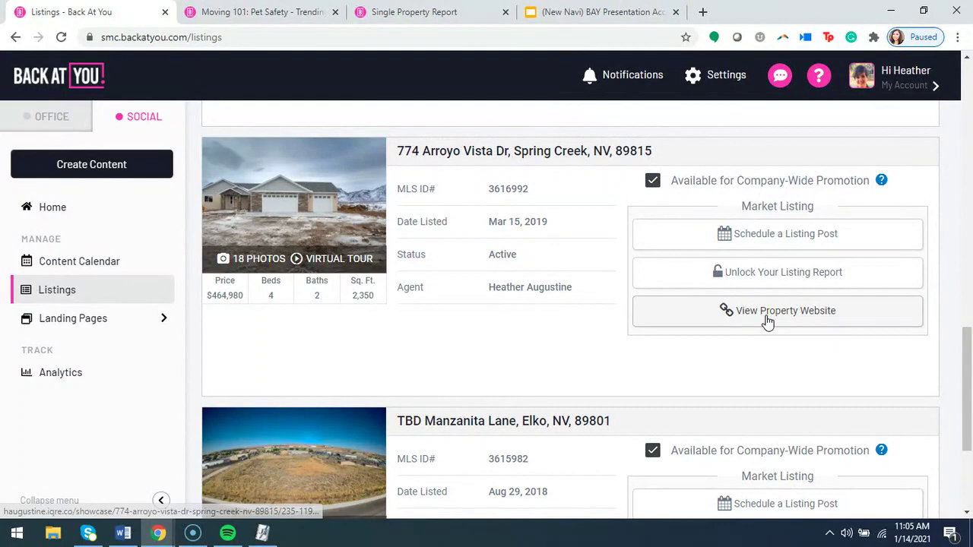
left_click(767, 322)
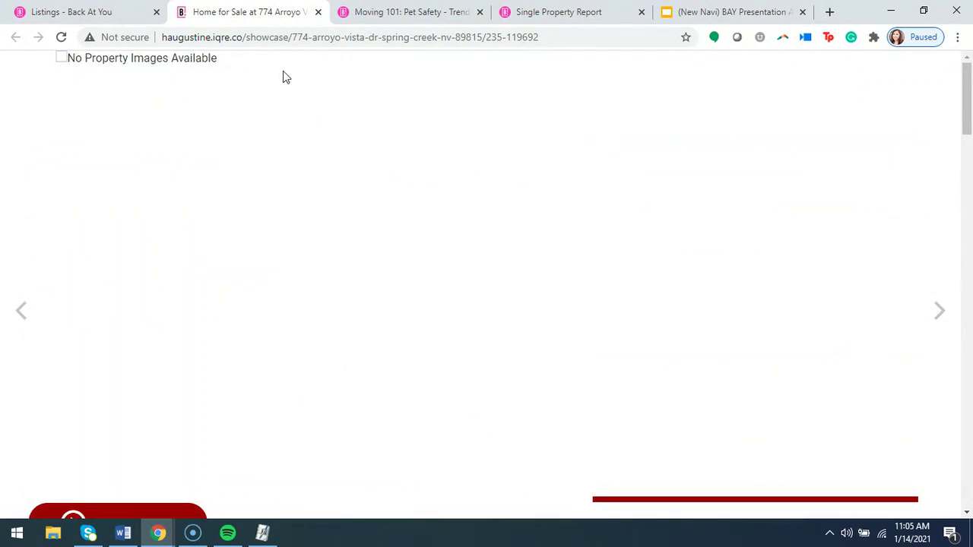
scroll(463, 250, "down", 1)
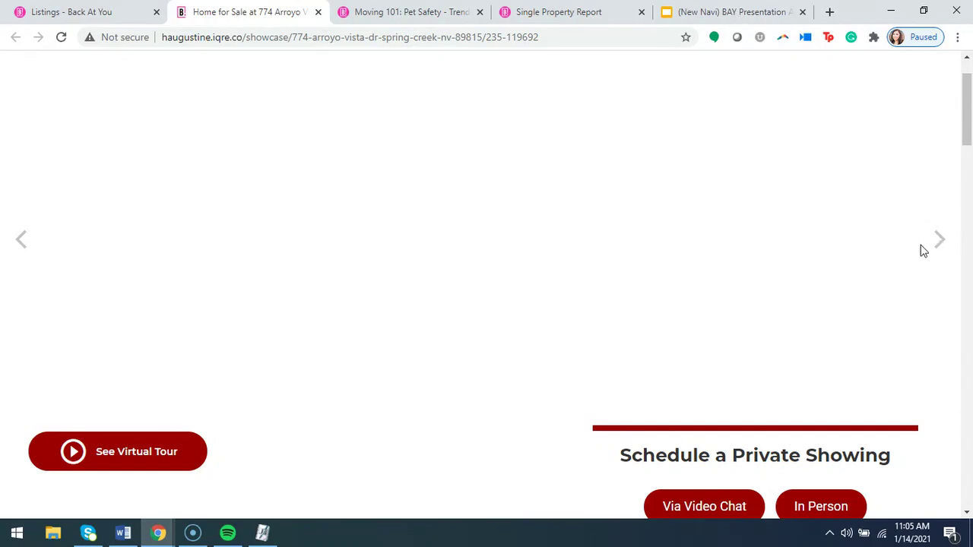
scroll(413, 265, "down", 2)
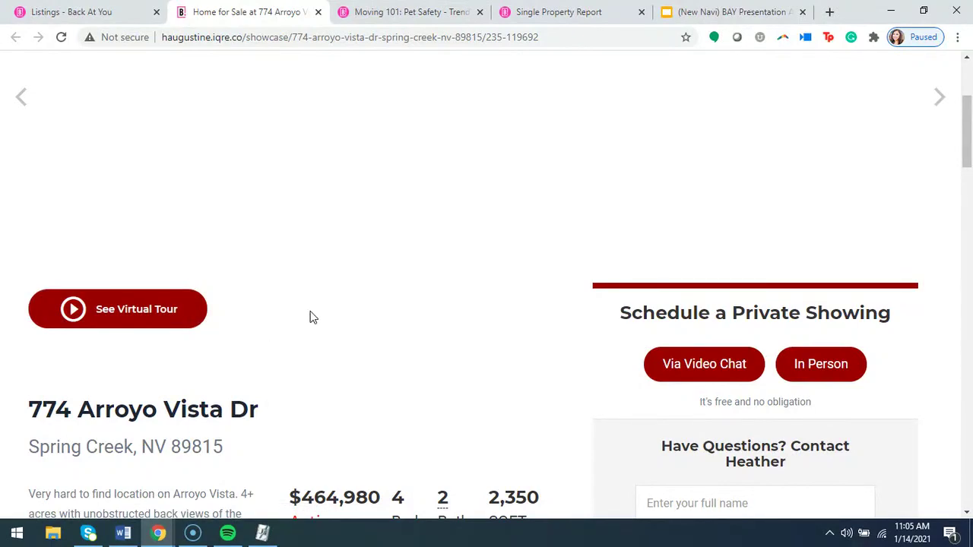
scroll(310, 317, "down", 2)
scroll(451, 233, "down", 2)
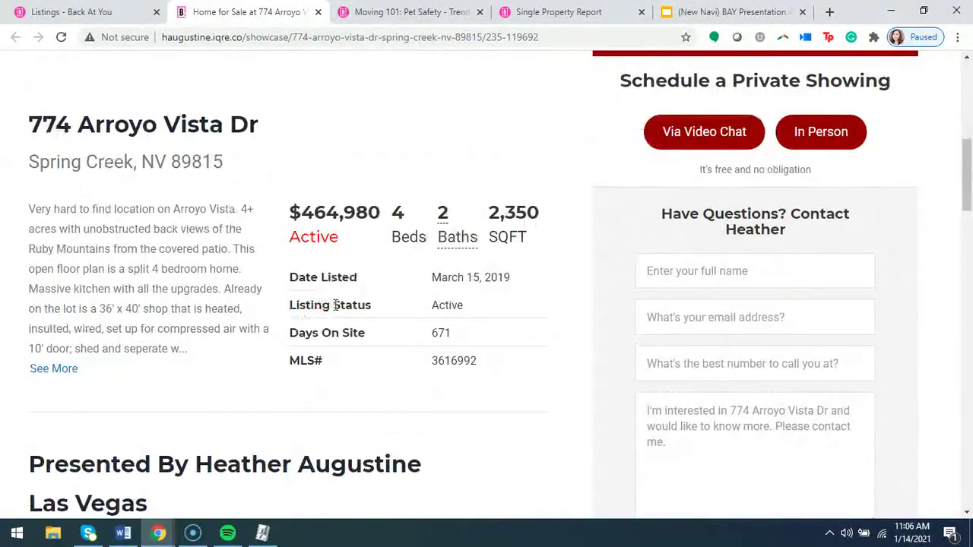
scroll(375, 363, "up", 3)
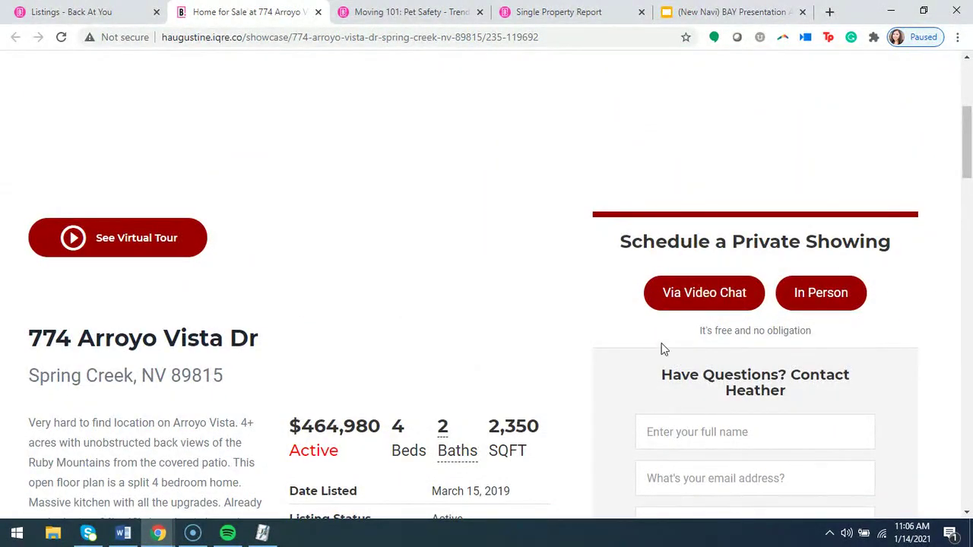
scroll(677, 359, "down", 3)
scroll(730, 304, "down", 1)
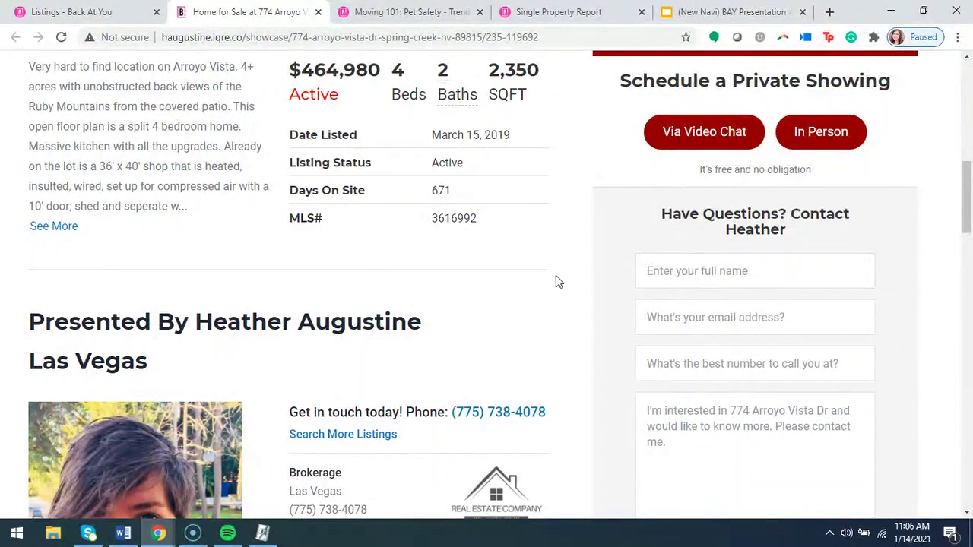
scroll(557, 276, "down", 2)
scroll(554, 201, "down", 7)
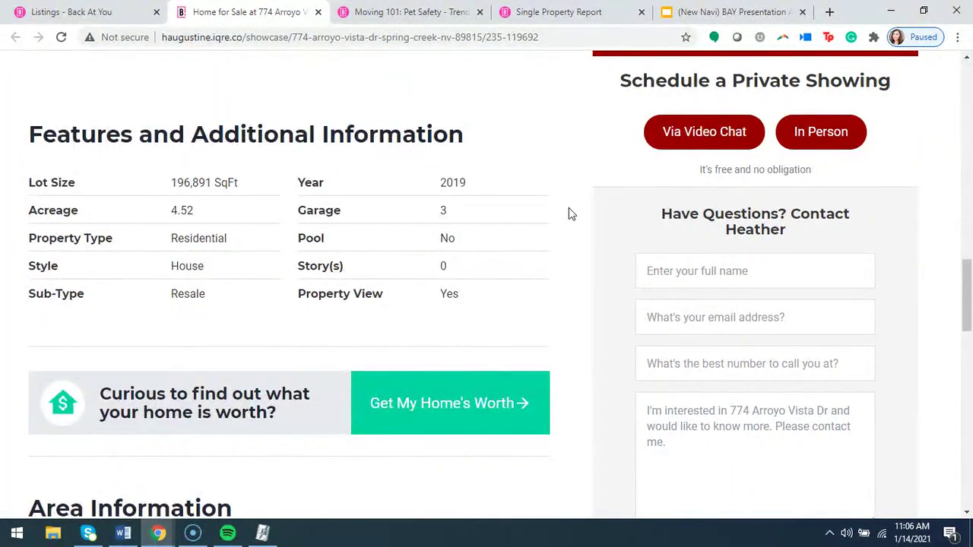
scroll(569, 207, "down", 6)
scroll(582, 250, "down", 3)
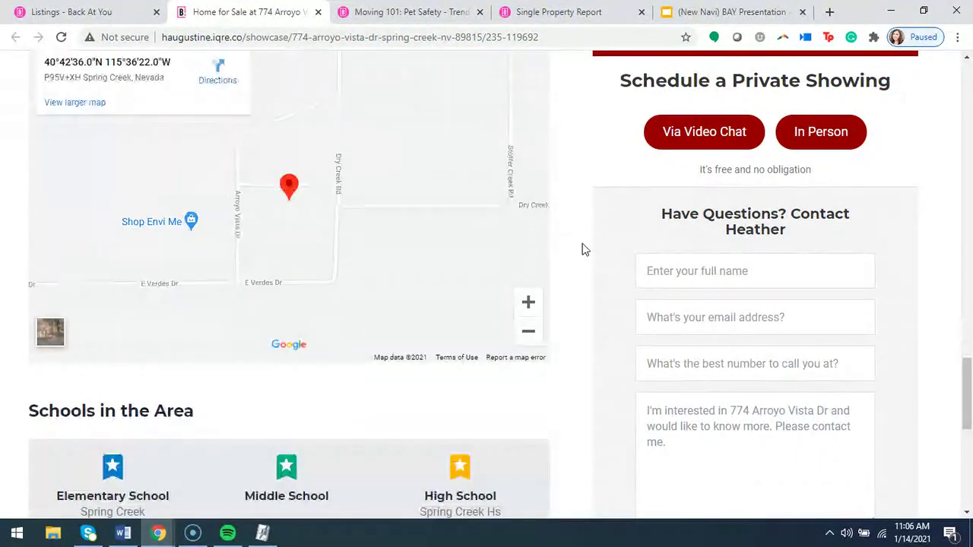
scroll(589, 241, "down", 1)
scroll(588, 237, "up", 20)
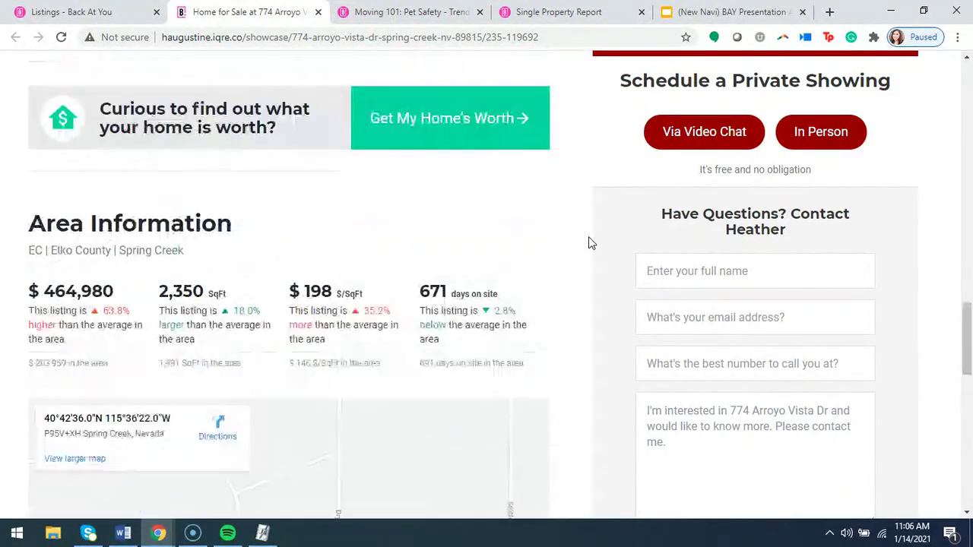
scroll(585, 245, "up", 2)
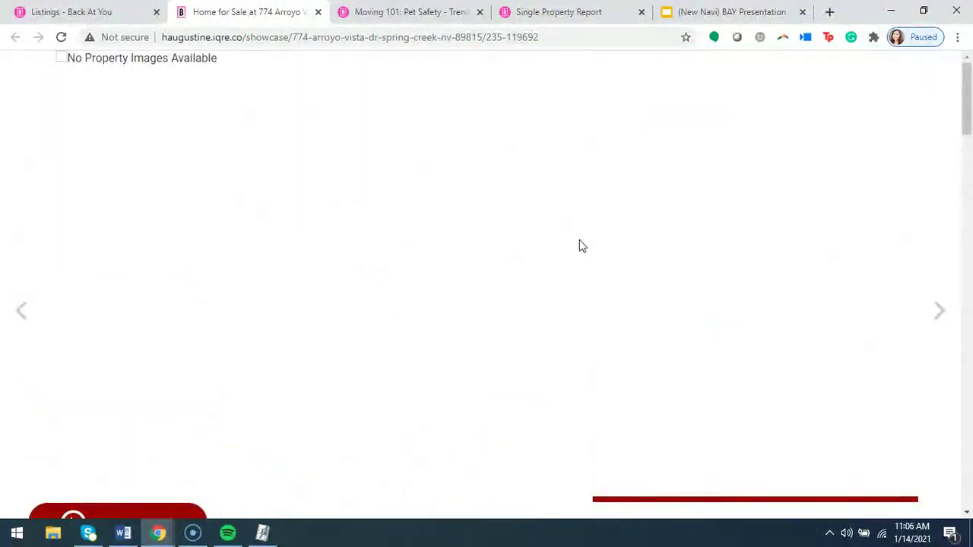
scroll(567, 253, "down", 5)
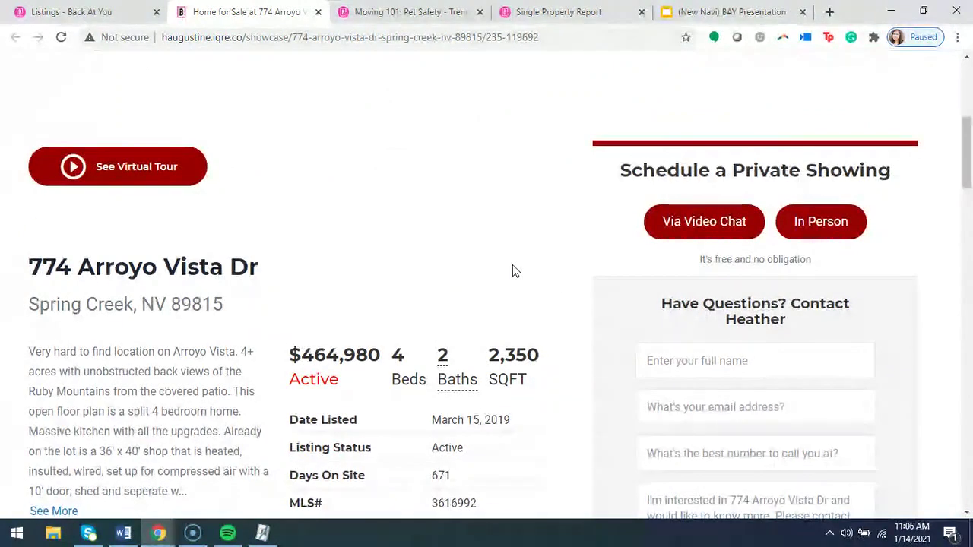
left_click(93, 19)
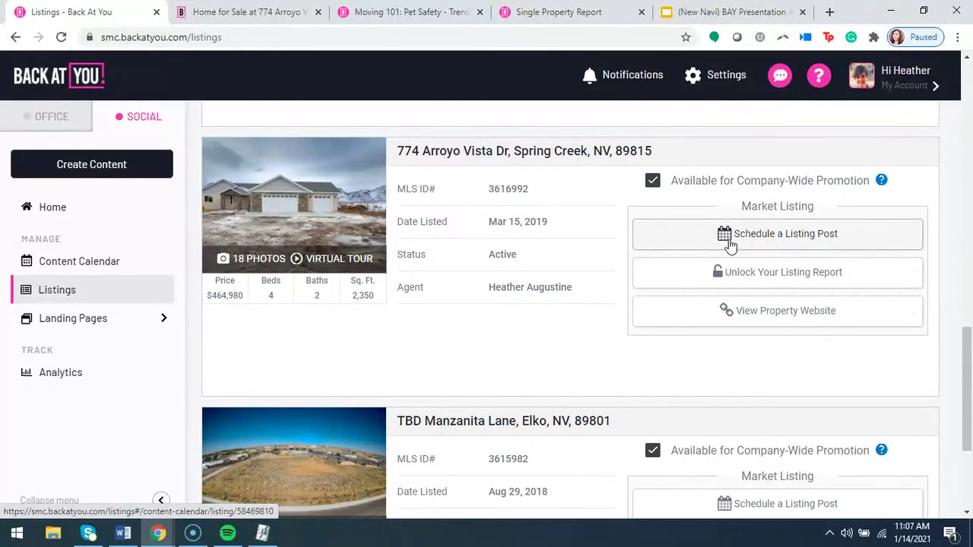
left_click(794, 243)
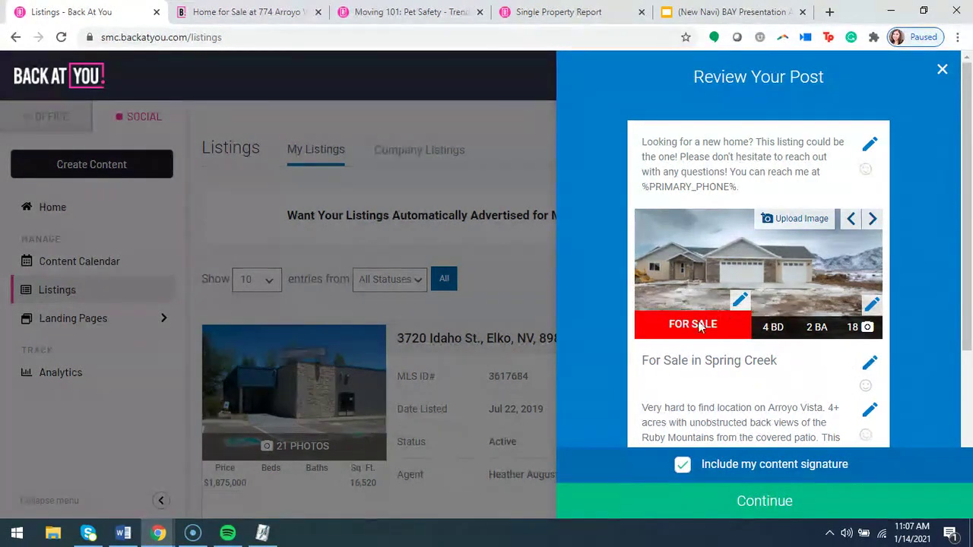
Try the New Listing, Pending and Sold banners, then set the image banner to Open House and save.
left_click(741, 303)
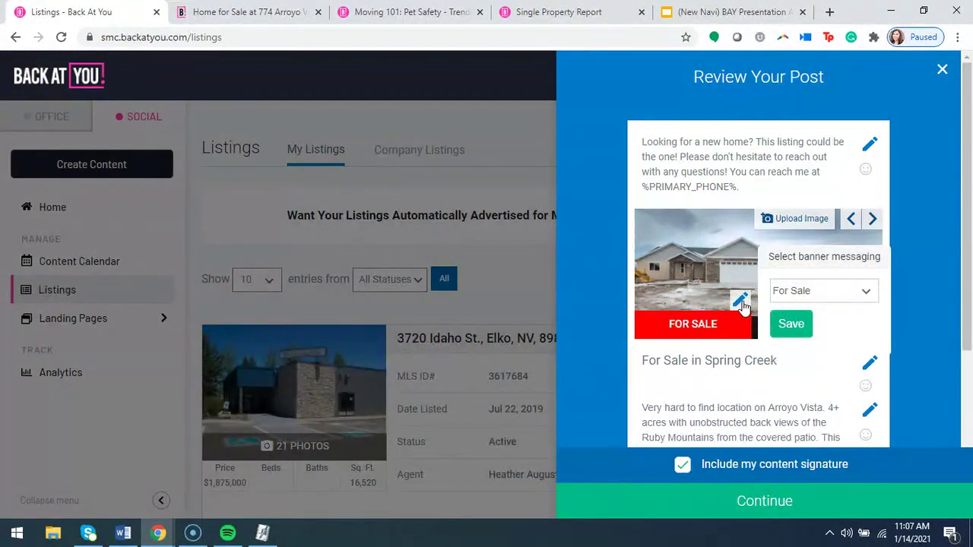
left_click(830, 295)
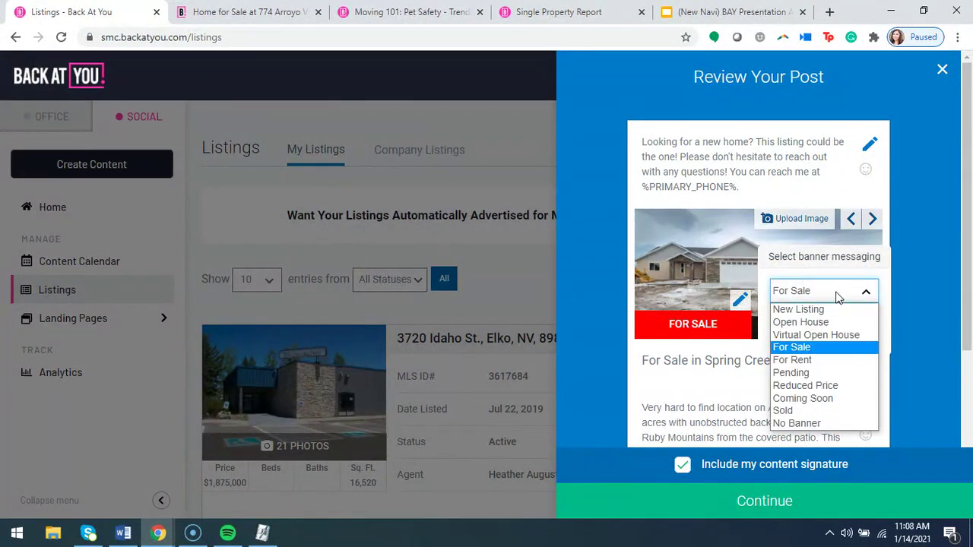
left_click(833, 310)
left_click(838, 295)
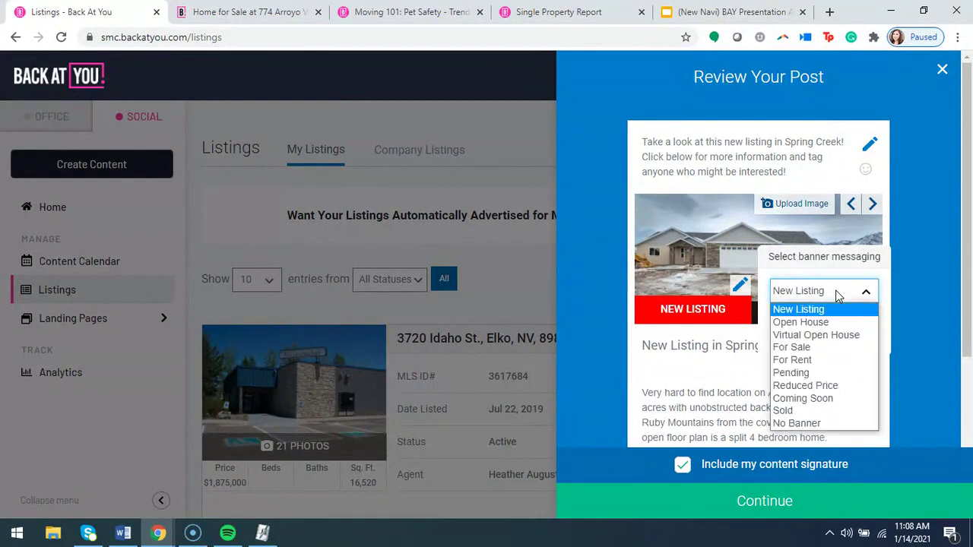
left_click(828, 323)
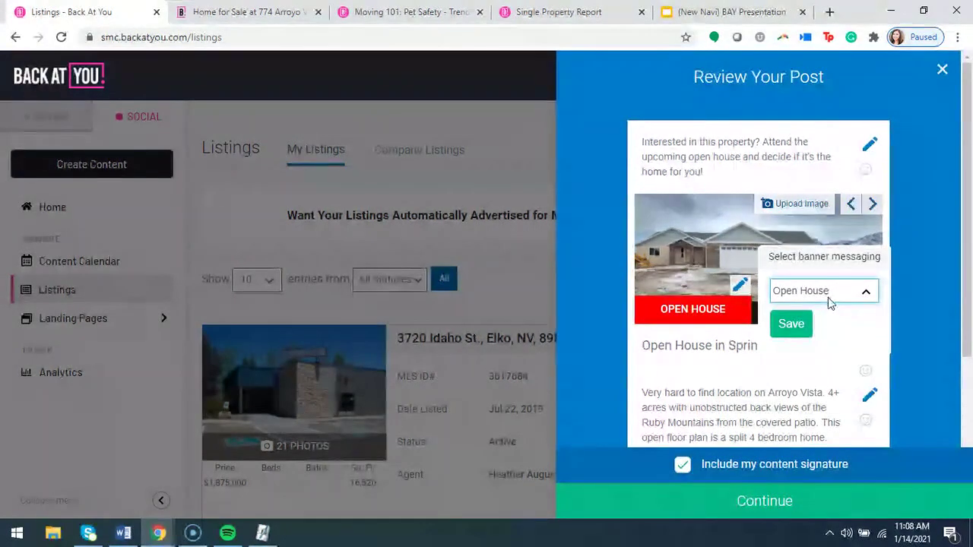
left_click(829, 298)
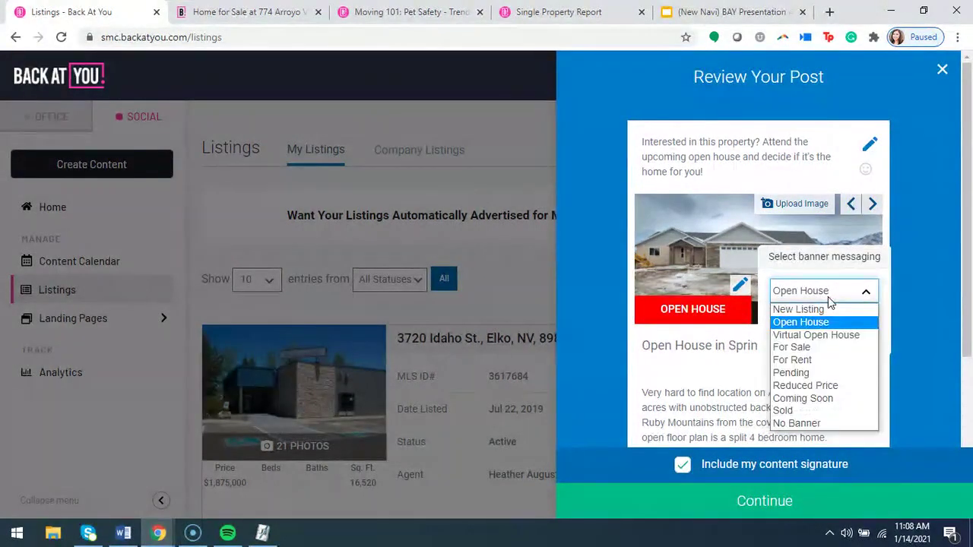
left_click(808, 373)
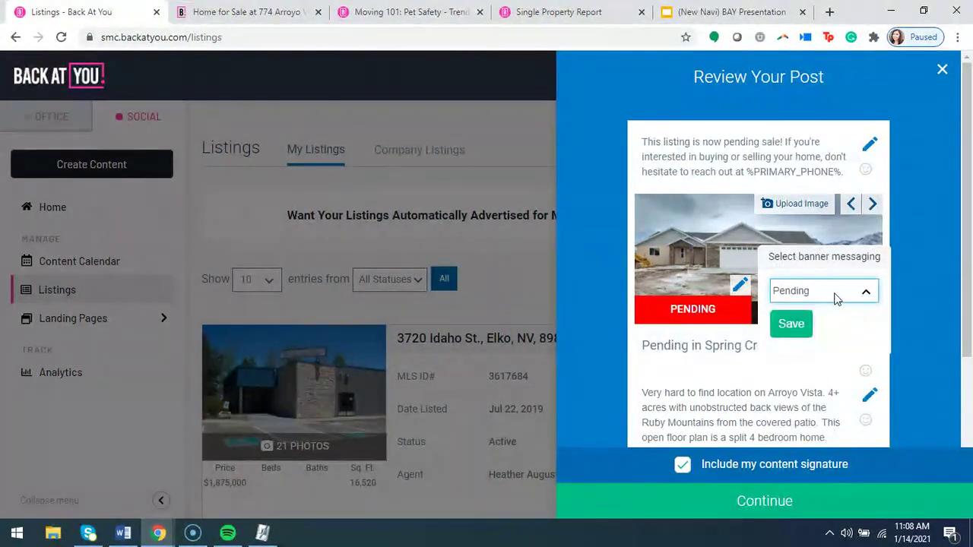
left_click(779, 295)
left_click(811, 407)
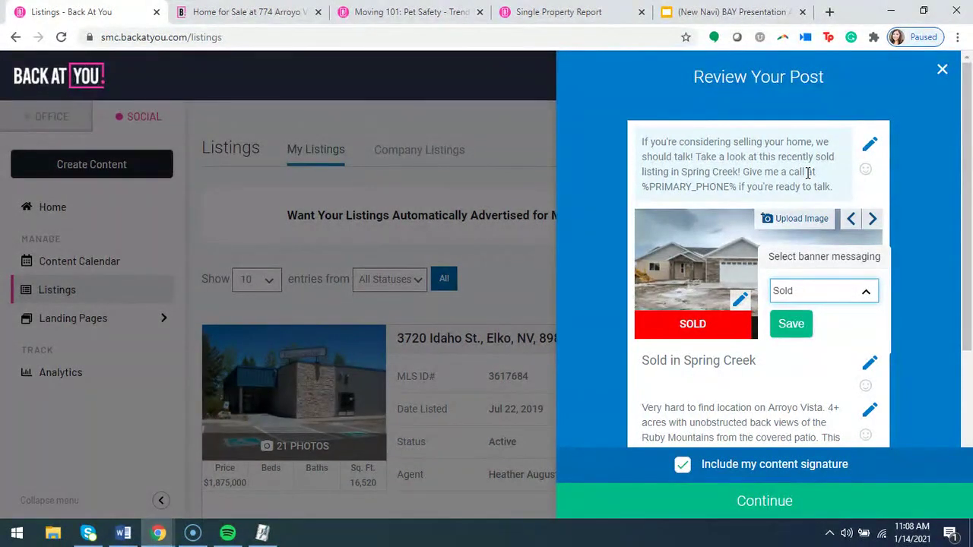
left_click(860, 293)
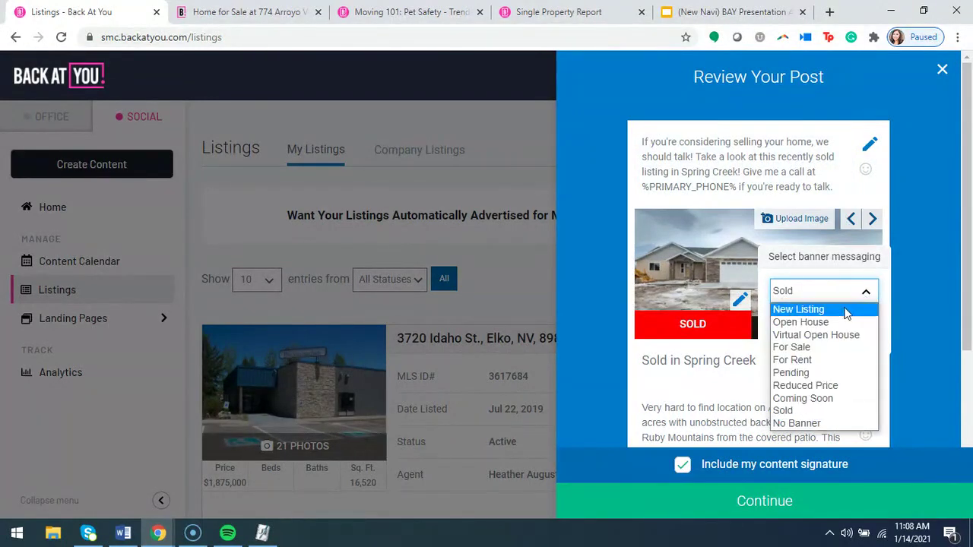
left_click(796, 323)
left_click(793, 322)
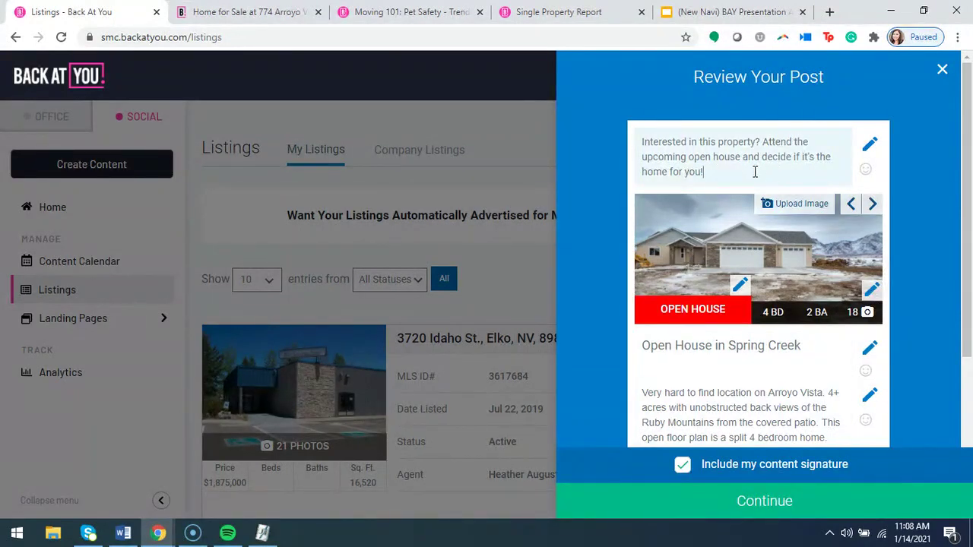
Add a paragraph inviting people to the Saturday 1/16, 10 am open house, by appointment only.
key("Return")
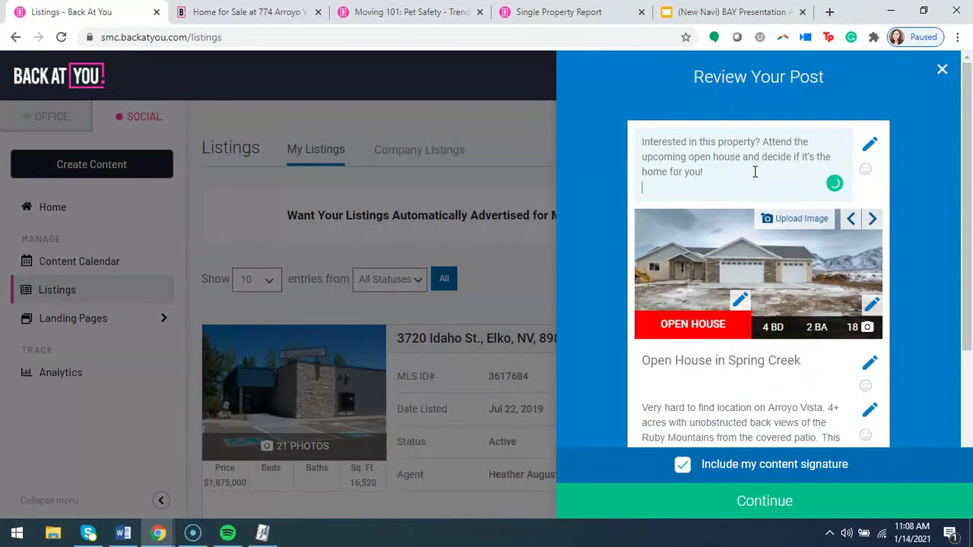
key("Return")
type("Come ")
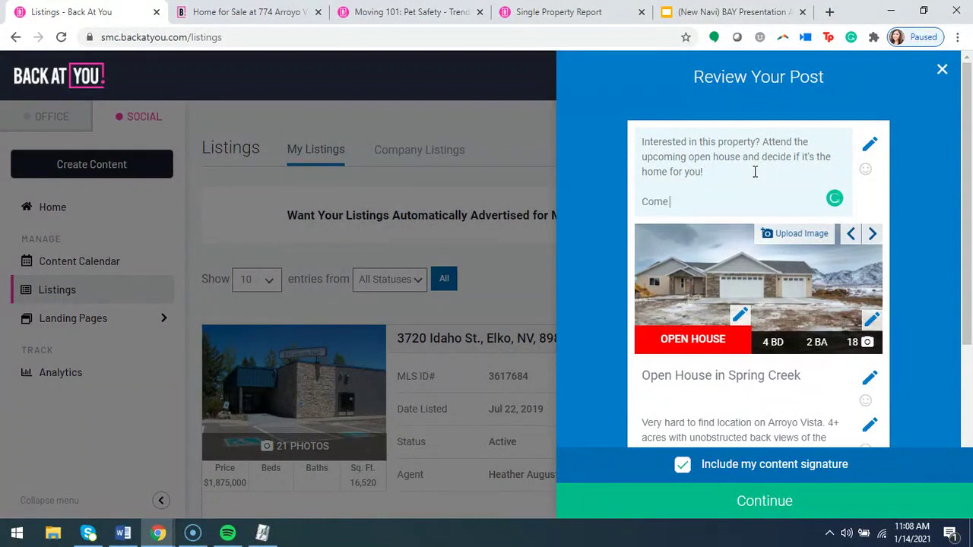
type("join us this saturday")
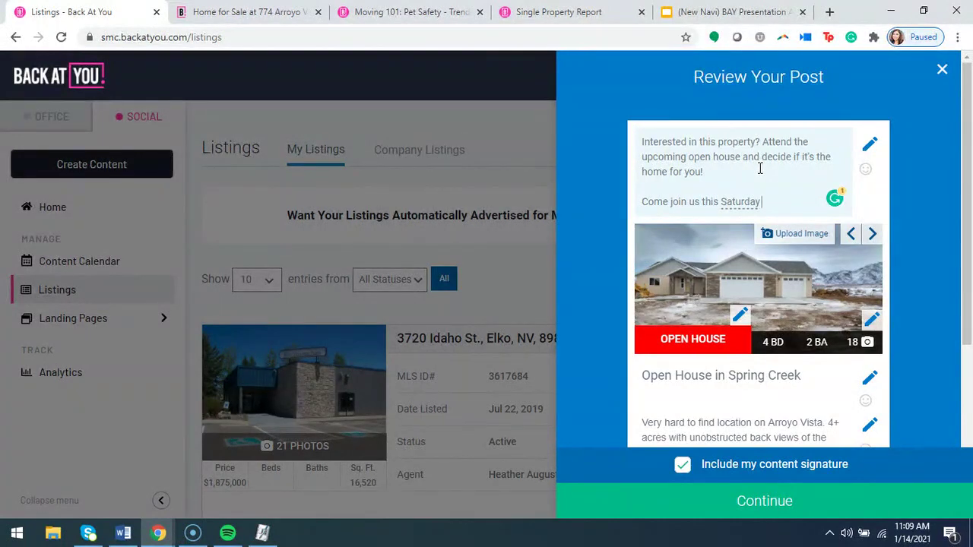
type(", 1/16 starting at 10 am")
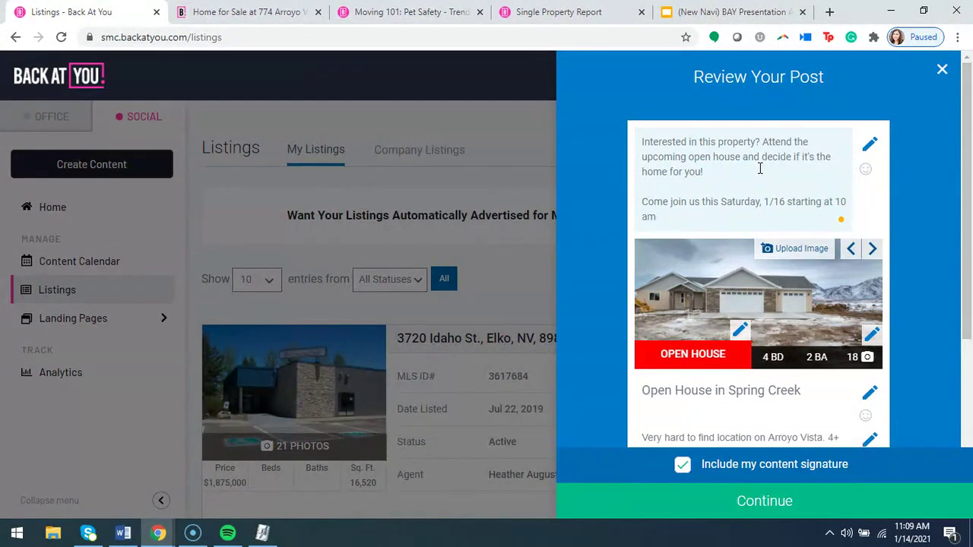
type(". By appointment only, so please contact me to schedule to")
key("BackSpace")
type("your timeslot.")
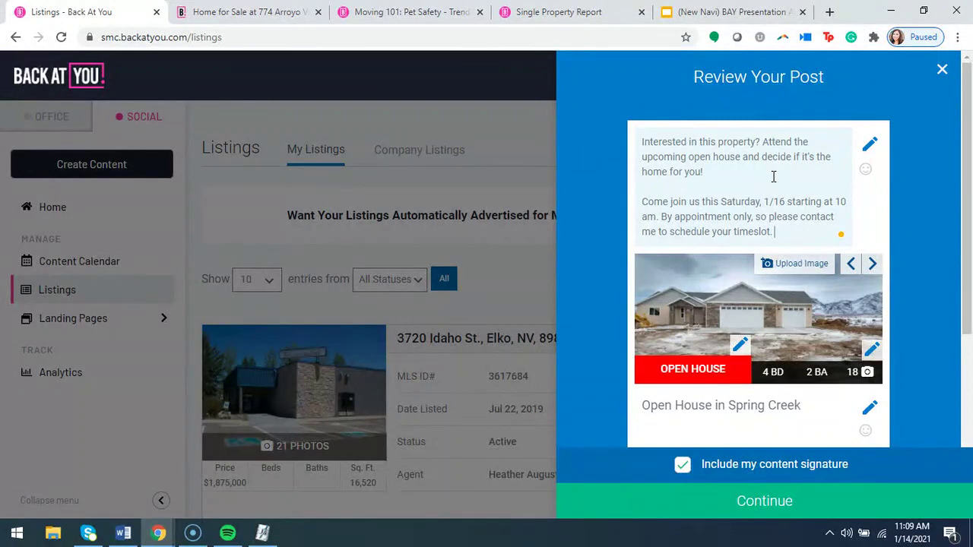
Review the finished post and continue to the advertise-this-post step.
scroll(784, 205, "down", 1)
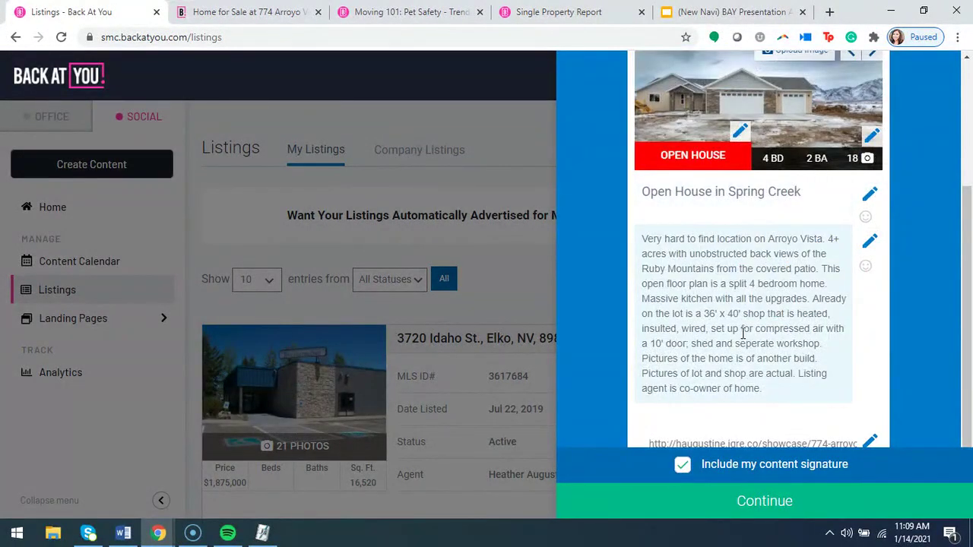
scroll(741, 332, "down", 1)
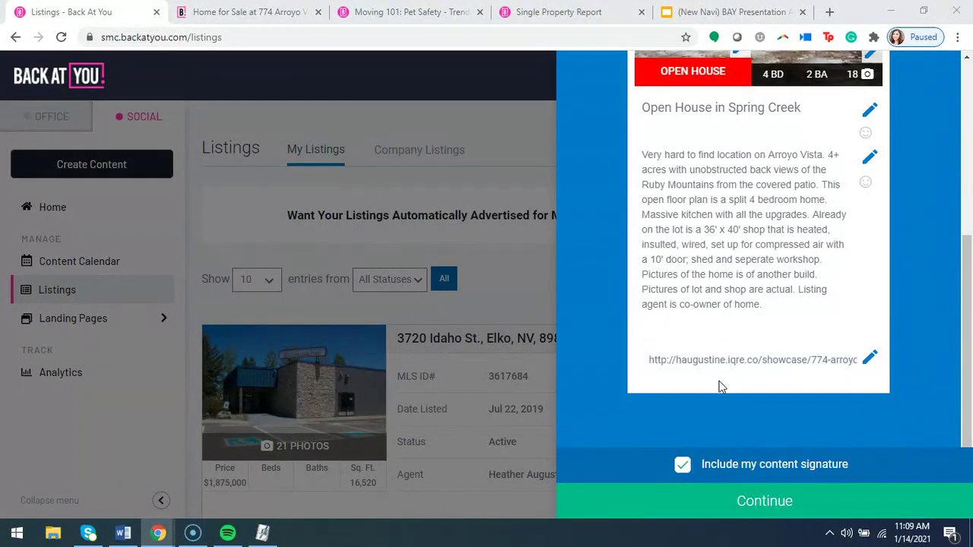
scroll(715, 384, "up", 4)
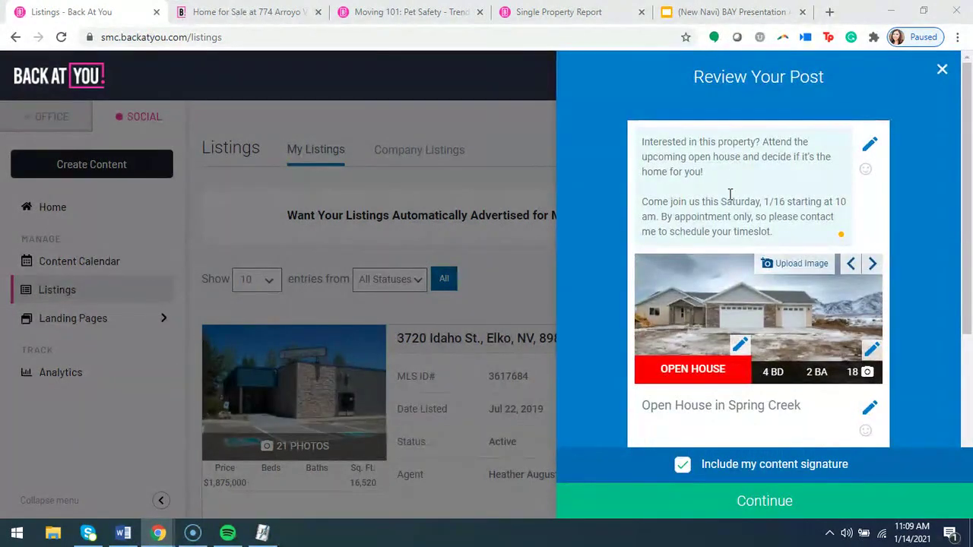
scroll(768, 328, "down", 1)
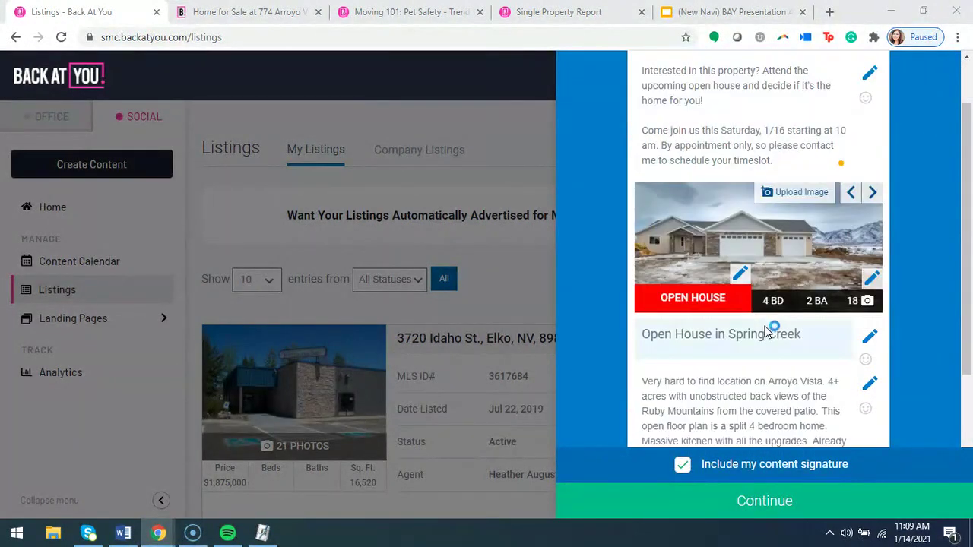
left_click(762, 510)
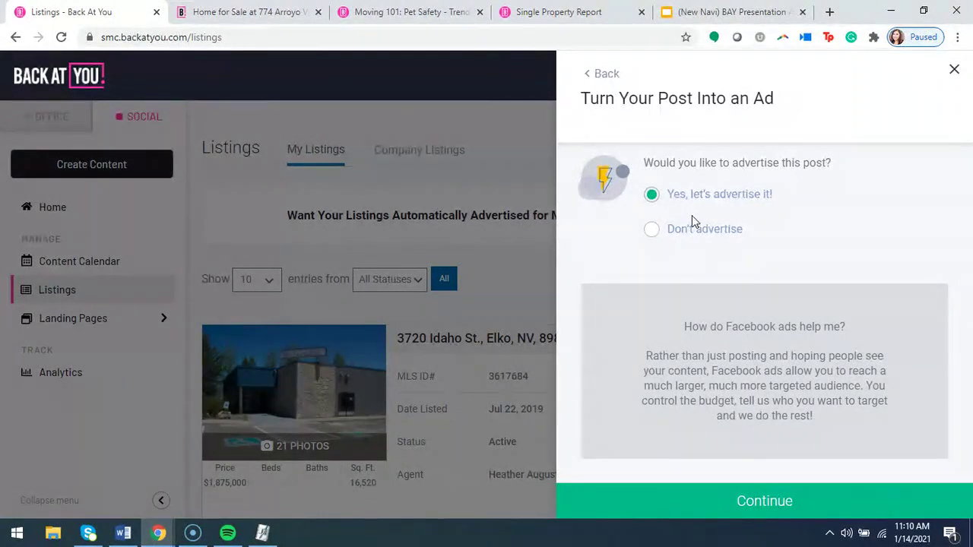
Open the detailed ad targeting and try a 15 mi, then a 25 mi radius.
left_click(763, 514)
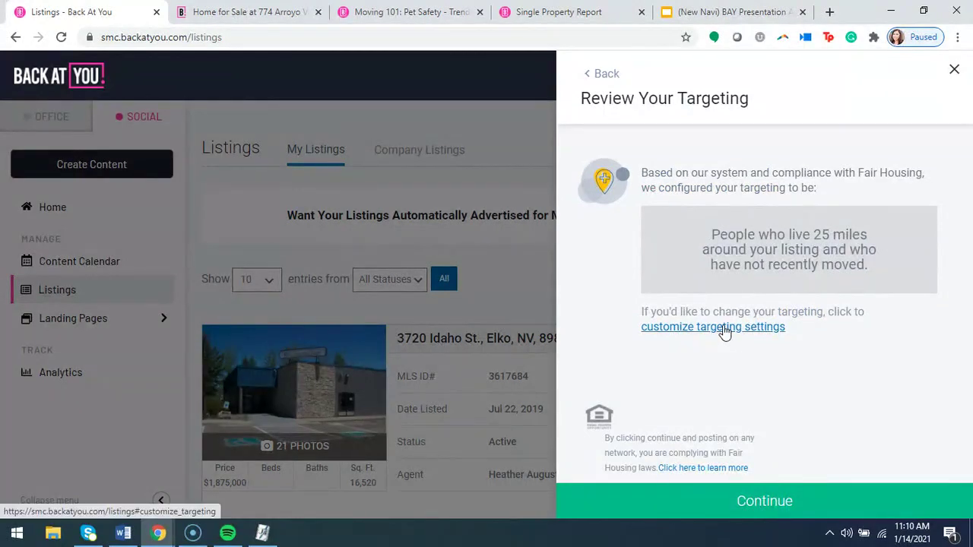
left_click(725, 328)
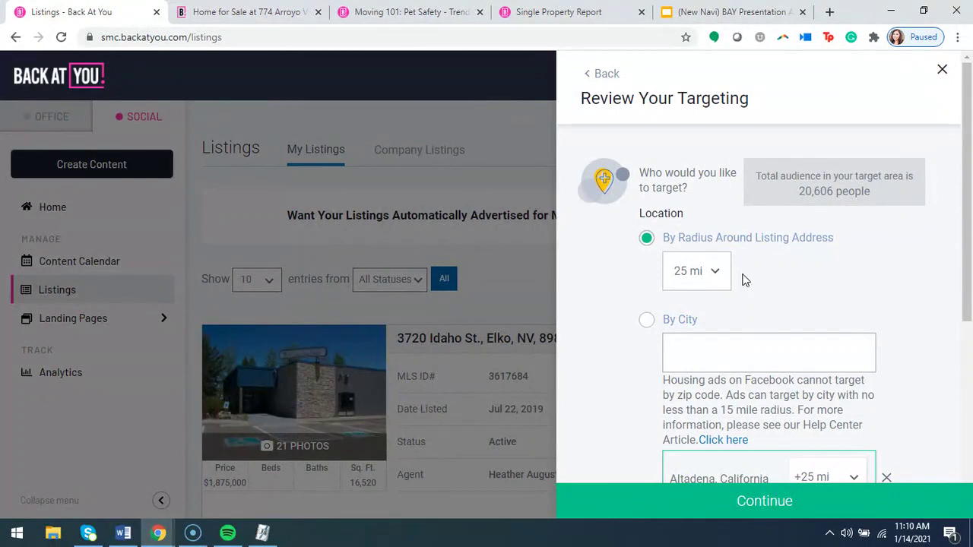
left_click(712, 282)
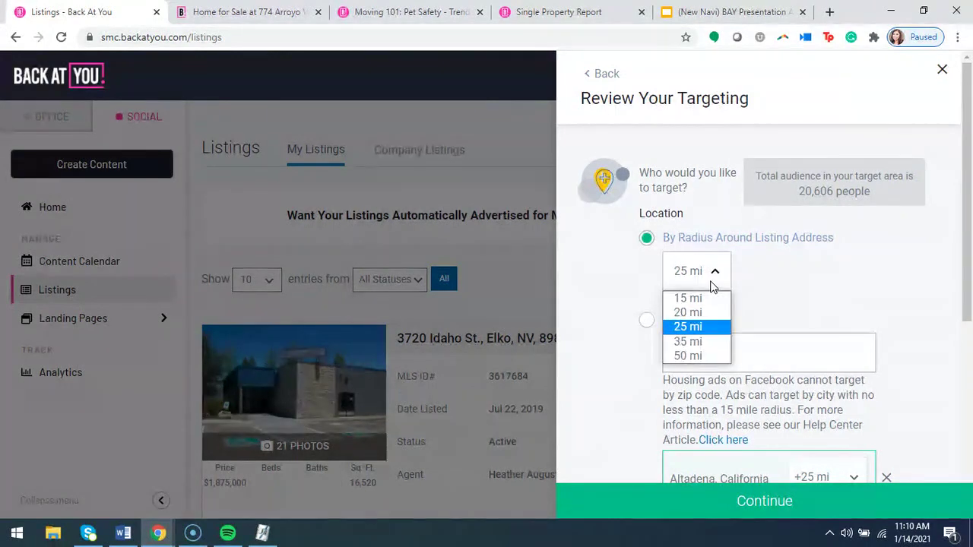
left_click(696, 298)
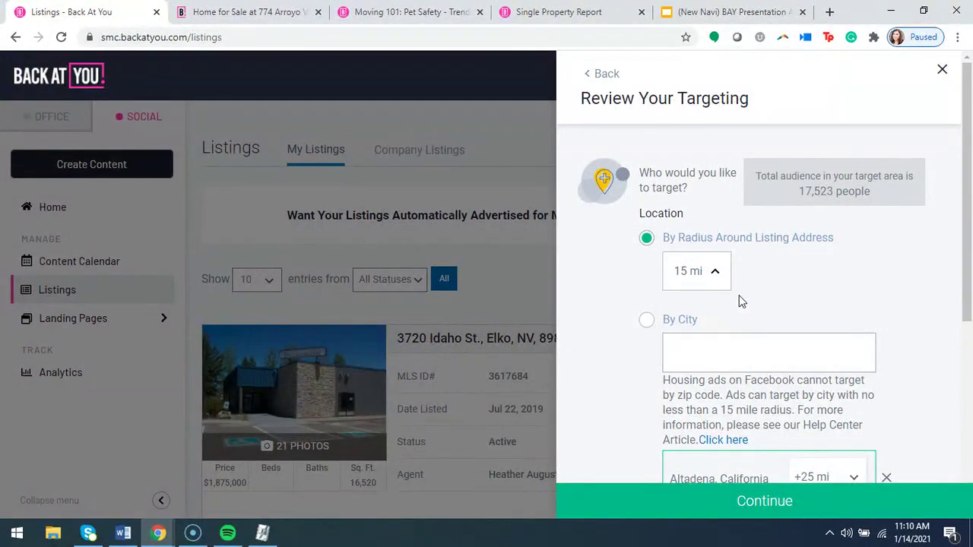
left_click(717, 276)
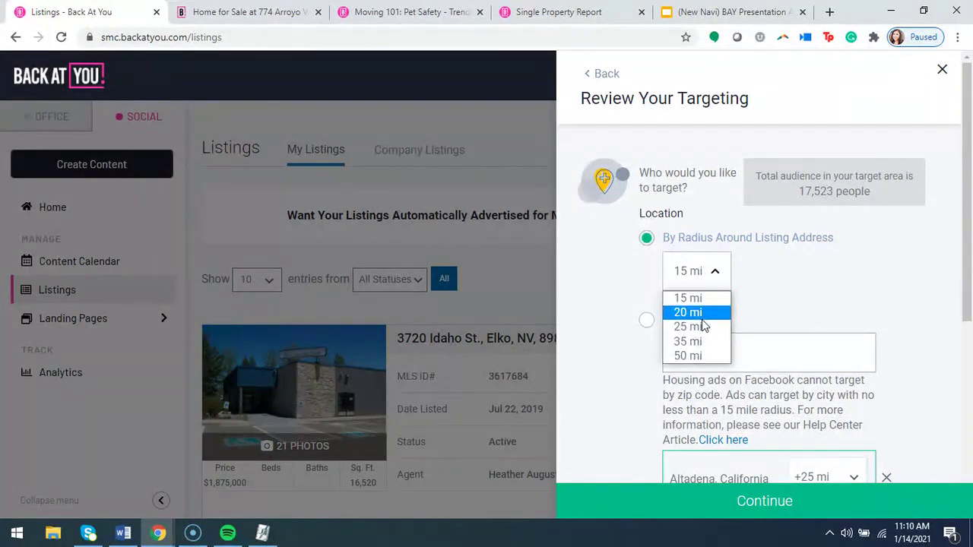
left_click(715, 325)
Briefly try city targeting, then target a 35 mi radius around the listing and continue to budget.
left_click(646, 320)
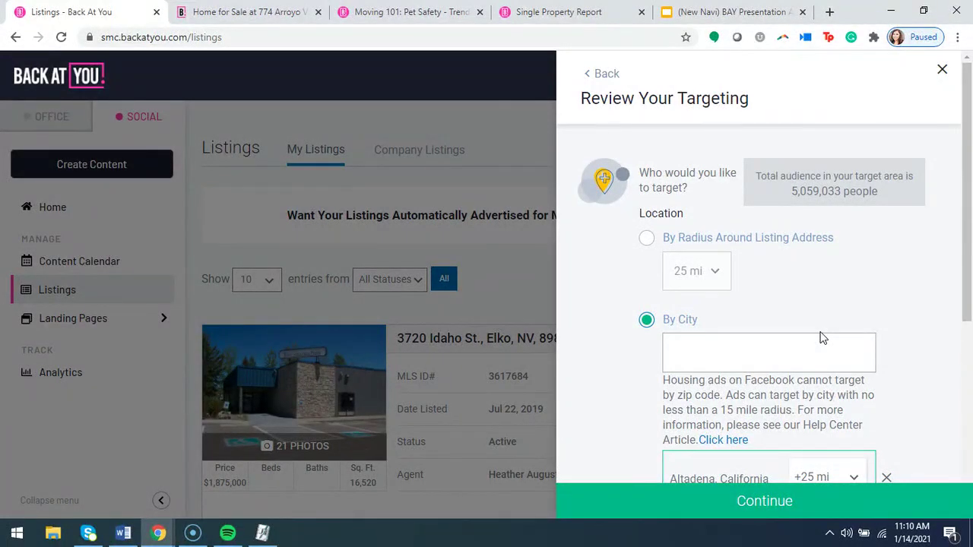
scroll(769, 315, "down", 1)
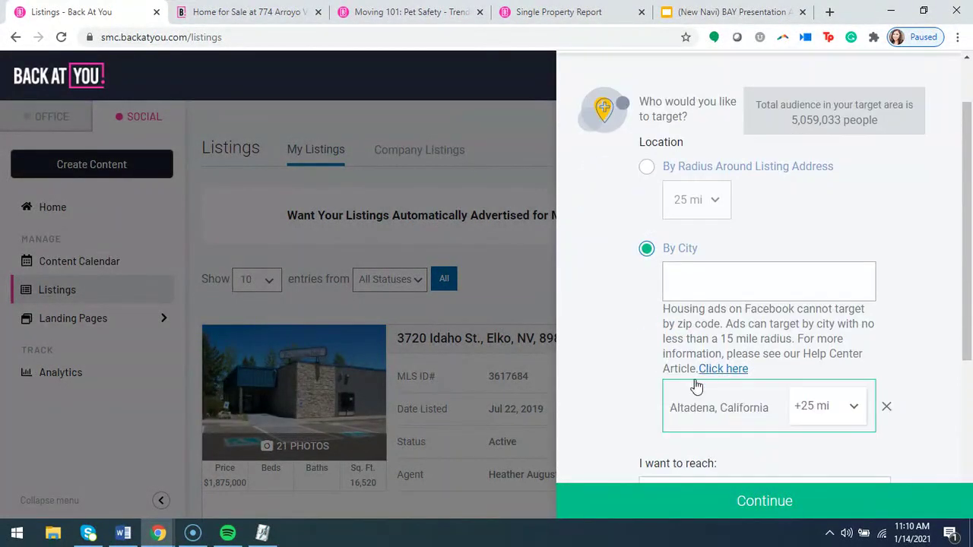
scroll(674, 406, "up", 1)
left_click(647, 238)
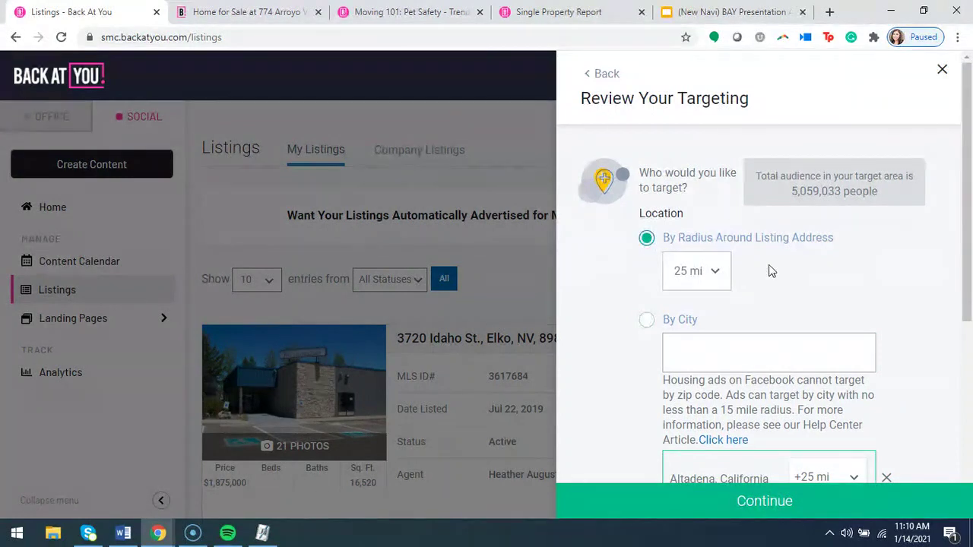
left_click(716, 270)
left_click(696, 342)
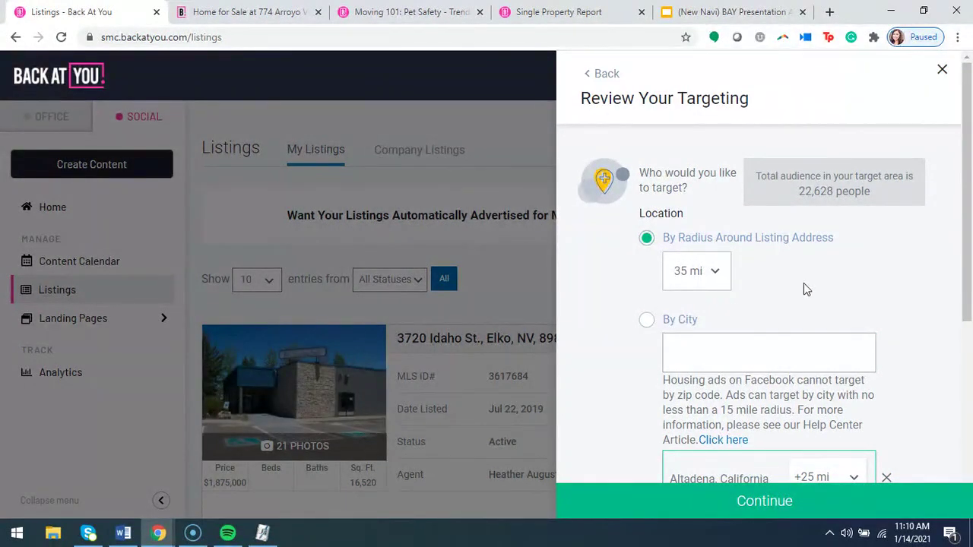
scroll(800, 291, "down", 2)
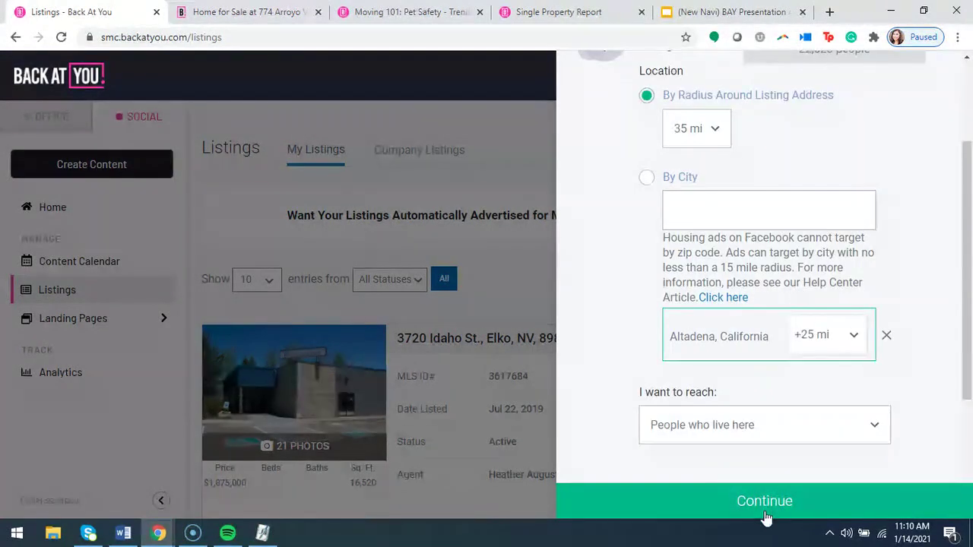
left_click(764, 508)
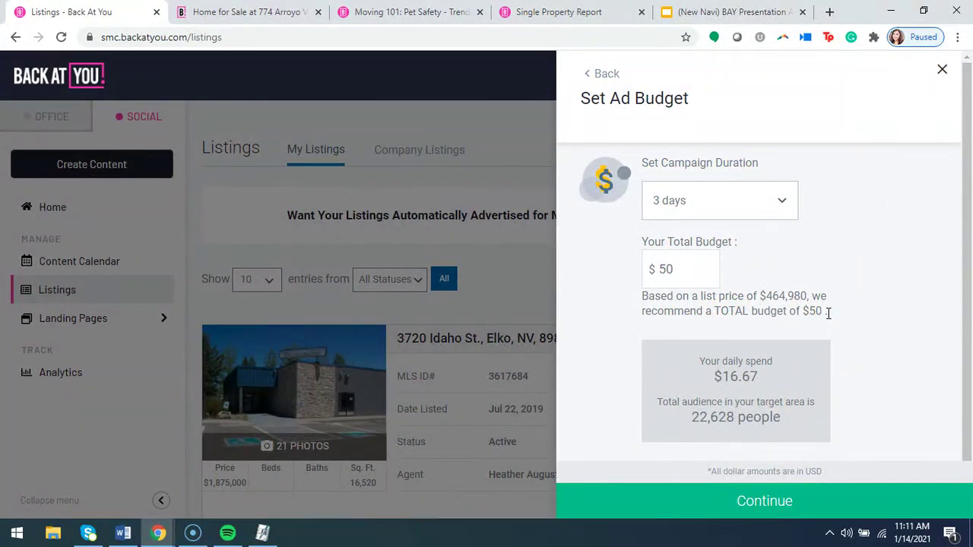
Change the ad's total budget to 30, keeping the 3-day duration.
left_click_drag(828, 311, 717, 311)
left_click(713, 321)
left_click_drag(688, 269, 628, 281)
type("40")
key("BackSpace")
key("BackSpace")
type("30")
left_click(783, 200)
left_click(628, 266)
Go back, choose Don't advertise, and continue to scheduling on 01/14/2021.
left_click(598, 76)
left_click(598, 76)
left_click(648, 227)
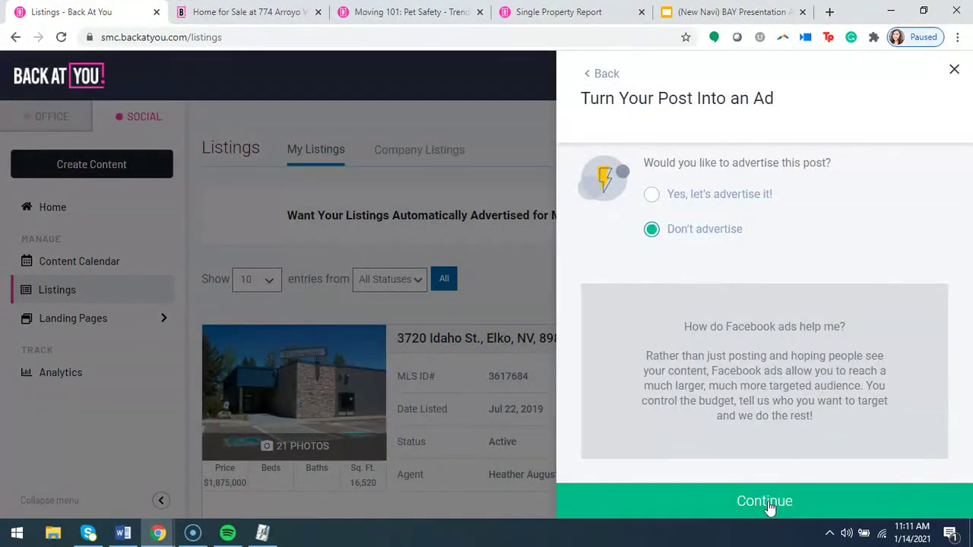
left_click(765, 503)
left_click(723, 213)
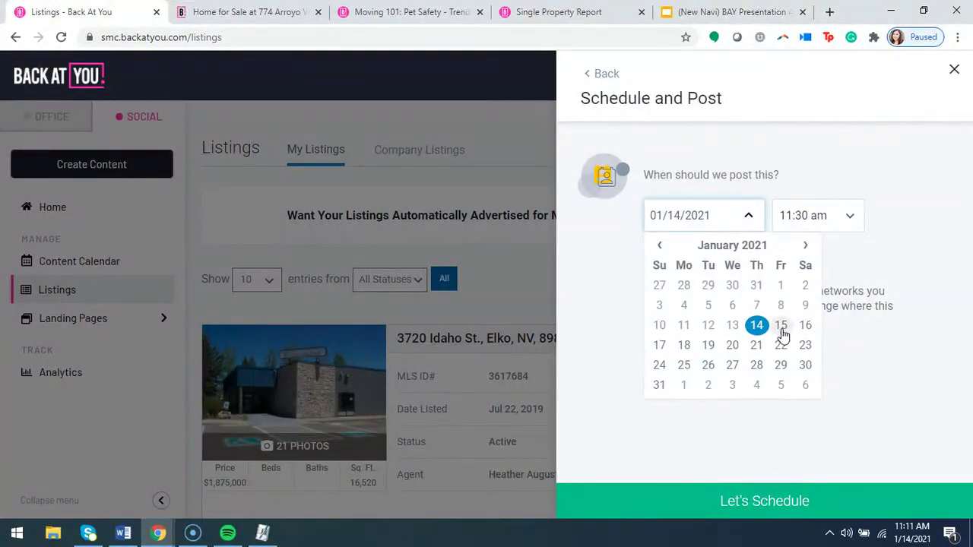
Leave the posting date and time unchanged and close the scheduling panel without saving.
left_click(873, 254)
left_click(821, 215)
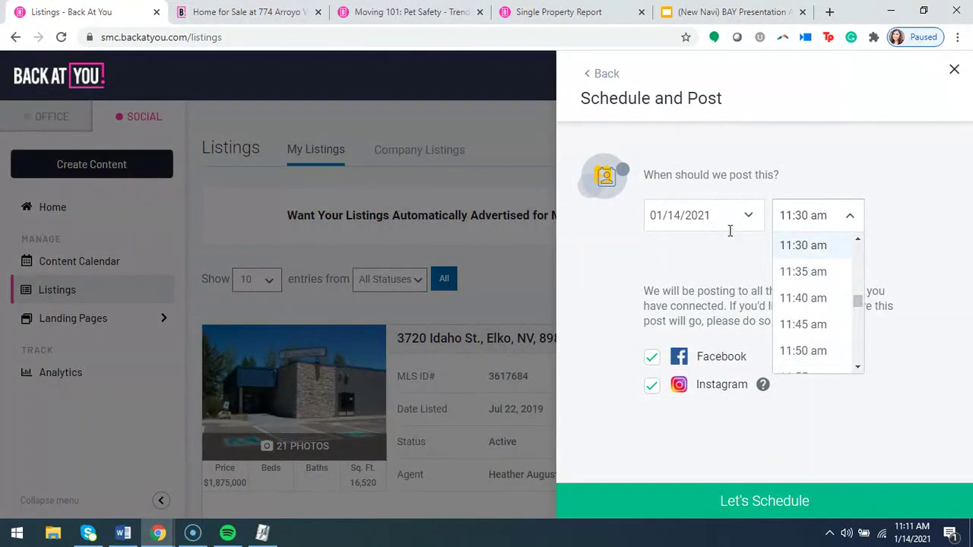
left_click(730, 226)
left_click(915, 244)
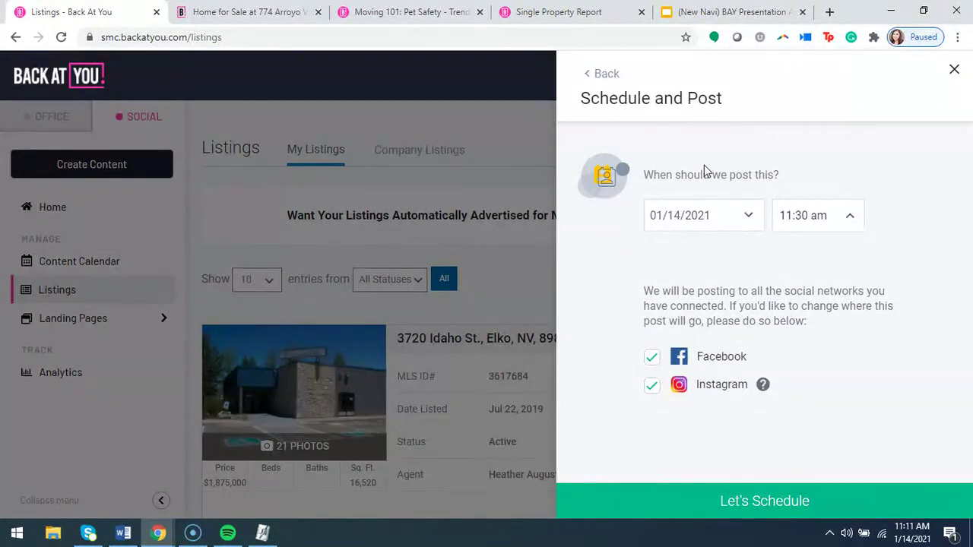
left_click(955, 69)
left_click(794, 313)
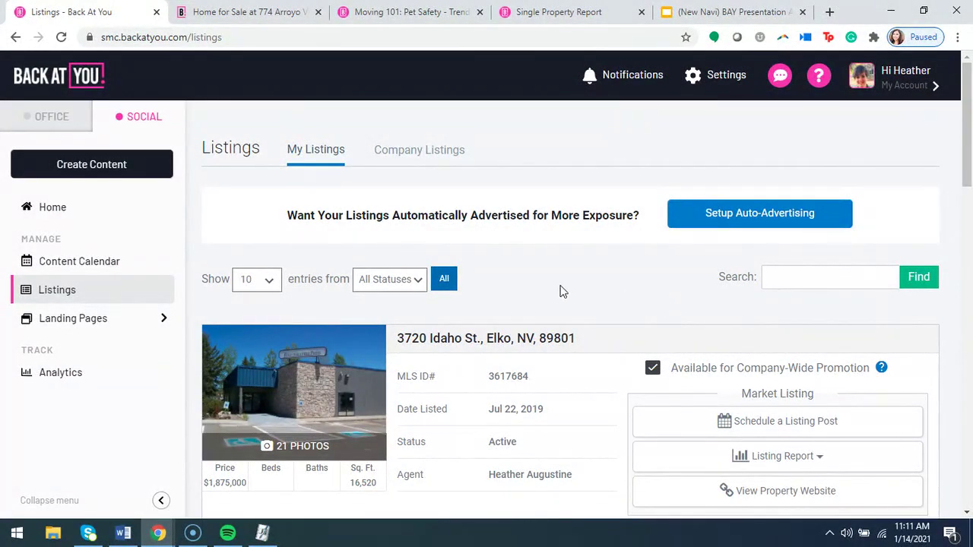
scroll(467, 319, "down", 4)
scroll(414, 351, "down", 12)
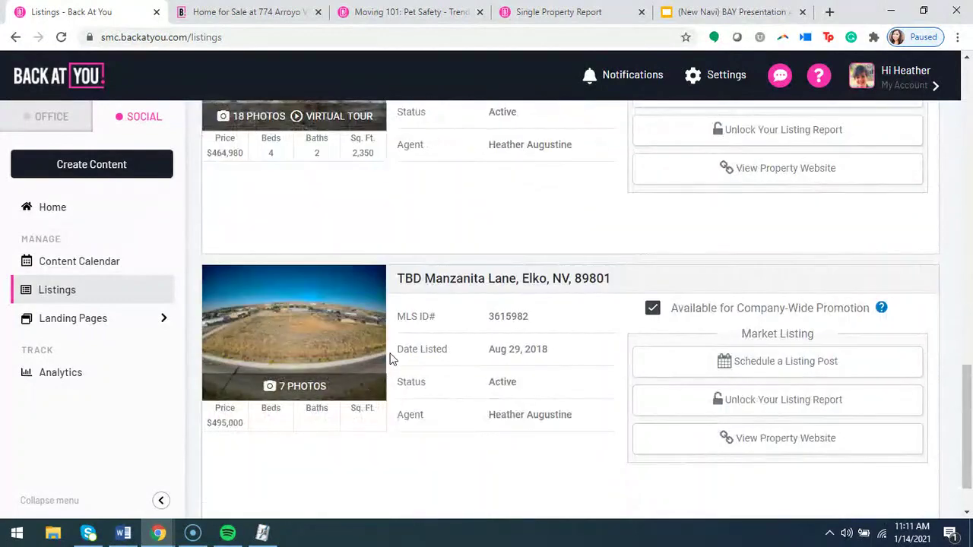
scroll(413, 358, "up", 1)
scroll(418, 369, "up", 11)
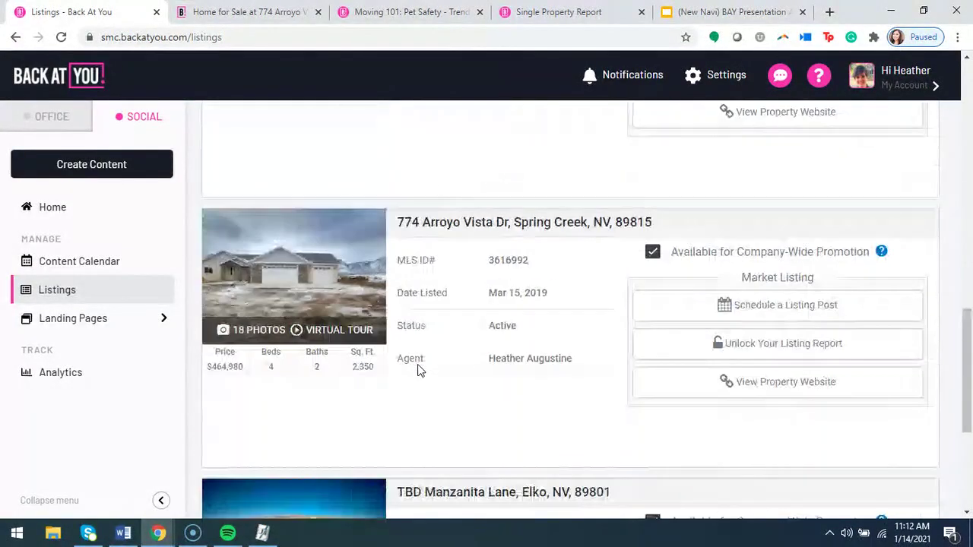
scroll(419, 365, "up", 5)
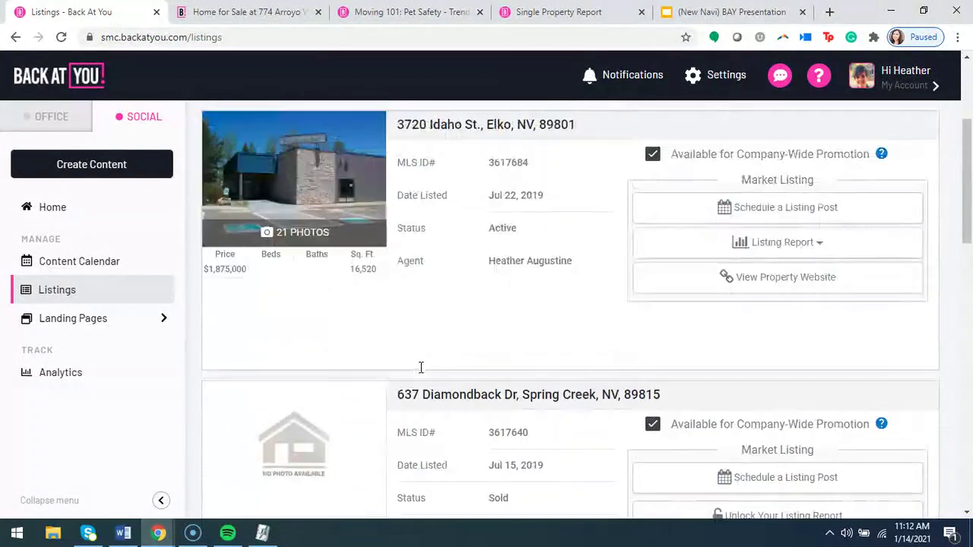
scroll(425, 374, "down", 8)
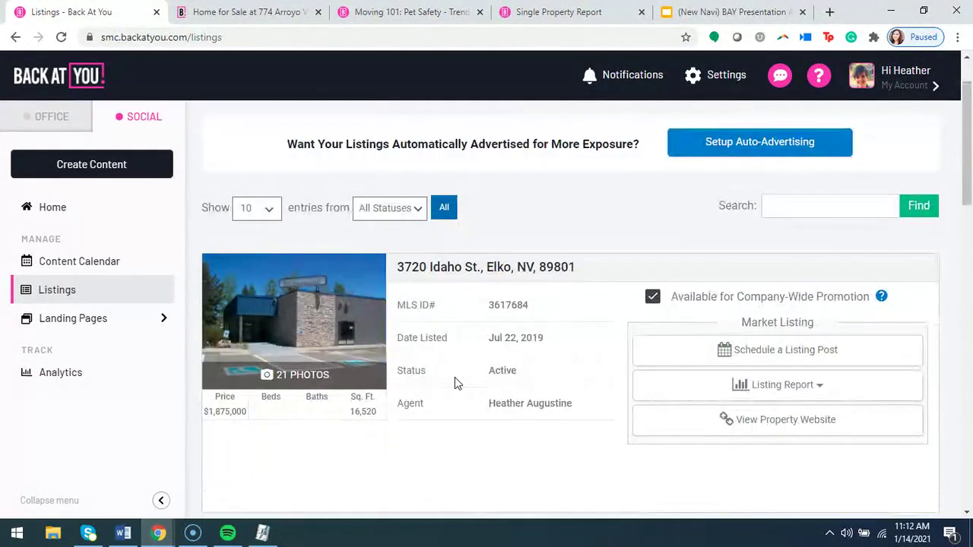
scroll(487, 383, "down", 4)
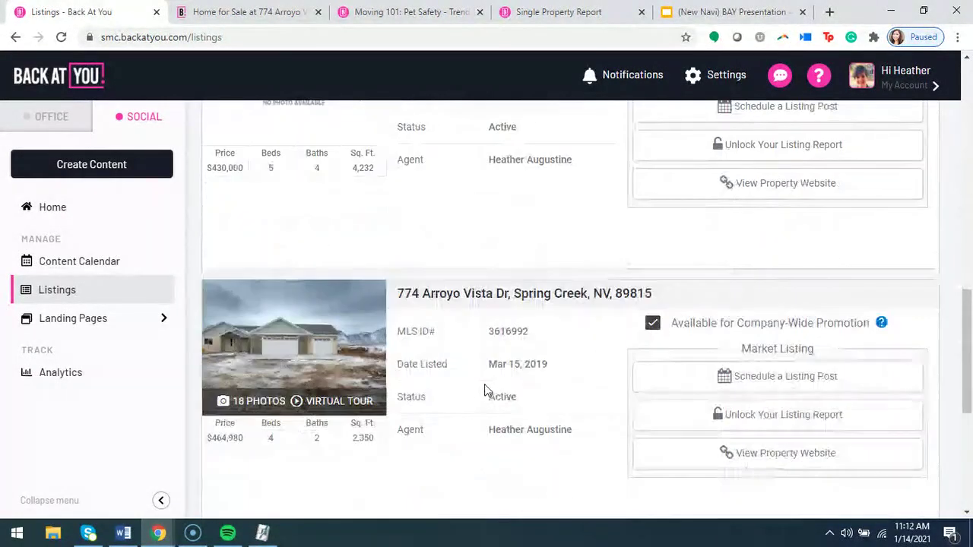
left_click(772, 380)
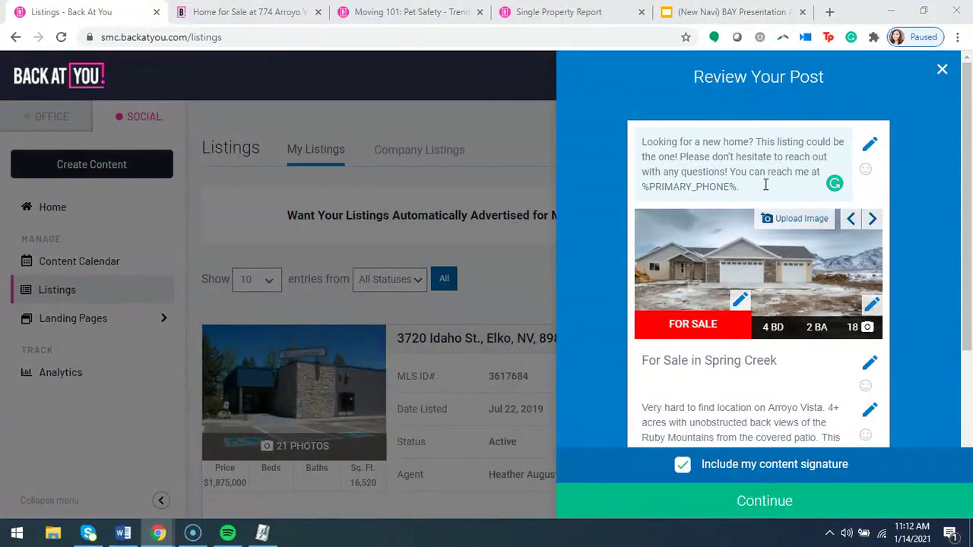
scroll(765, 184, "down", 2)
scroll(846, 293, "up", 2)
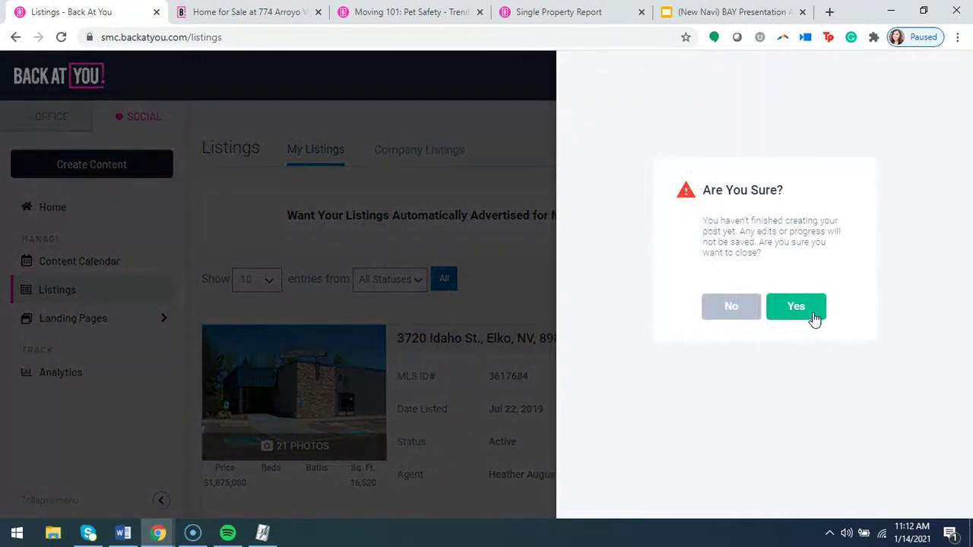
left_click(802, 307)
scroll(647, 329, "down", 1)
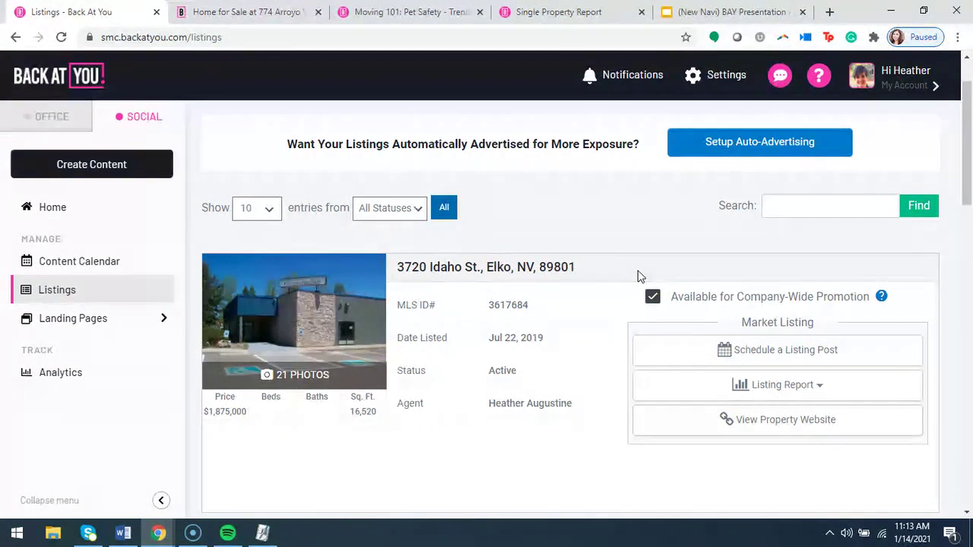
scroll(606, 312, "down", 2)
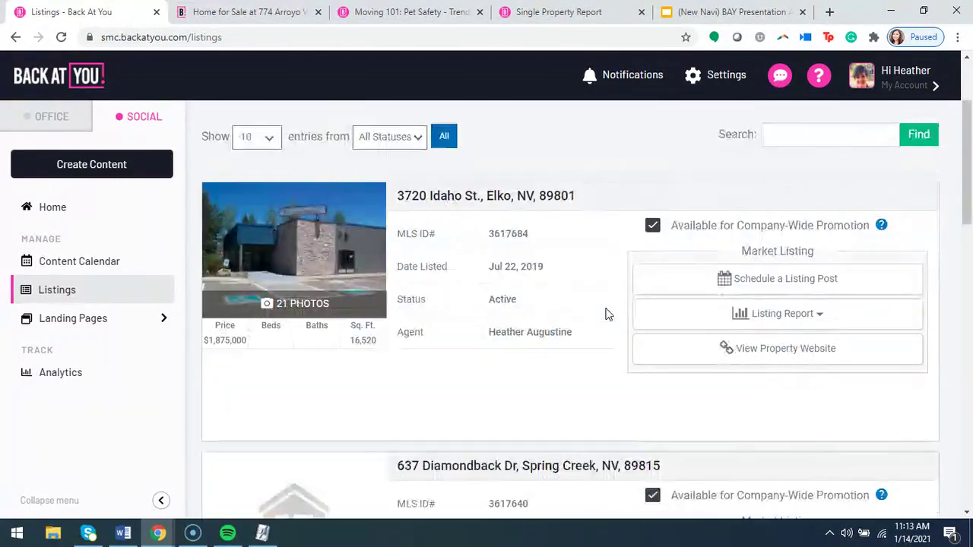
scroll(593, 312, "up", 2)
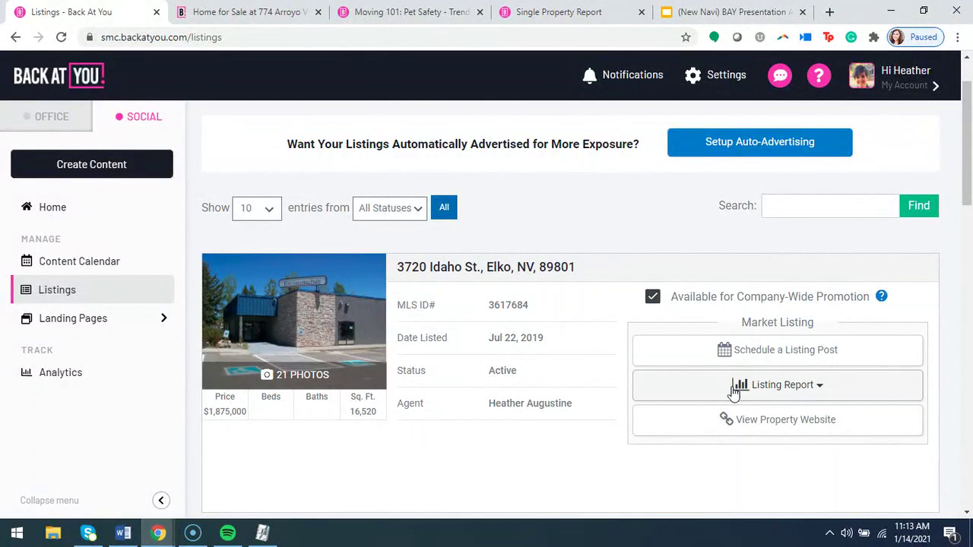
scroll(769, 389, "down", 3)
scroll(787, 423, "down", 1)
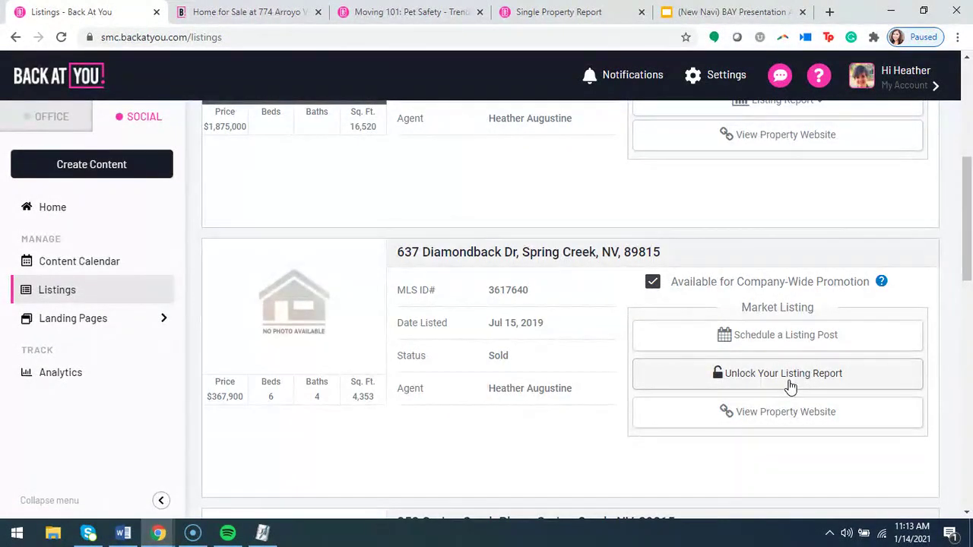
left_click(788, 382)
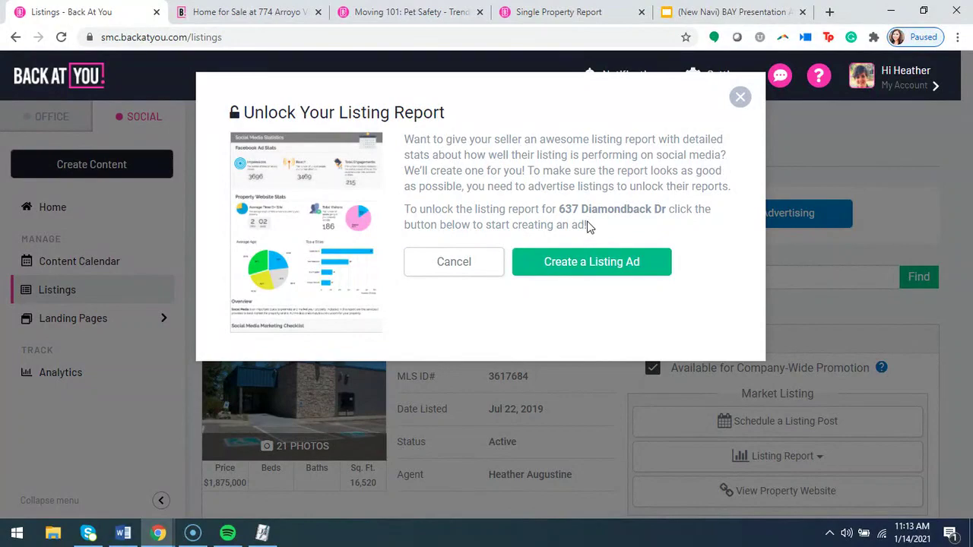
left_click(740, 97)
scroll(502, 393, "down", 5)
scroll(501, 394, "up", 7)
scroll(799, 401, "down", 2)
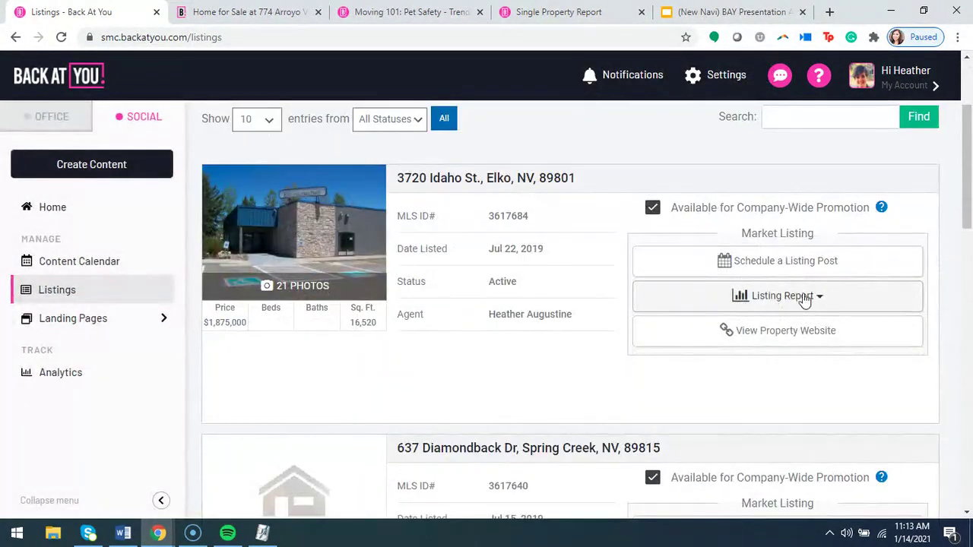
scroll(783, 304, "down", 2)
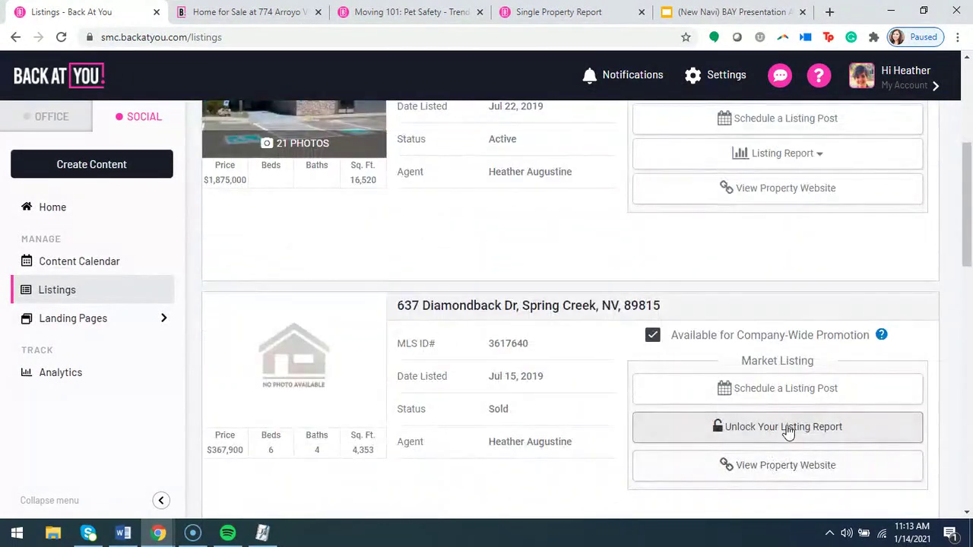
scroll(787, 430, "up", 2)
left_click(802, 298)
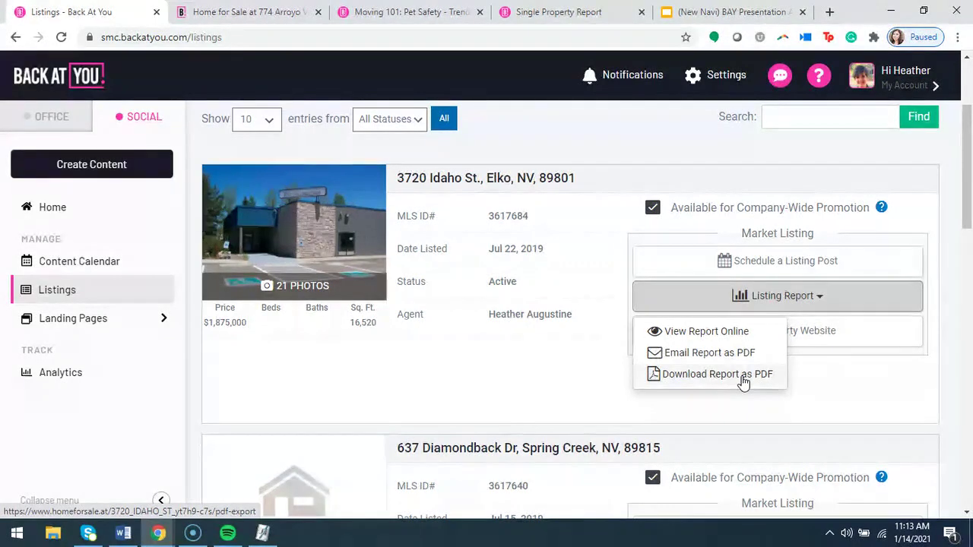
left_click(722, 354)
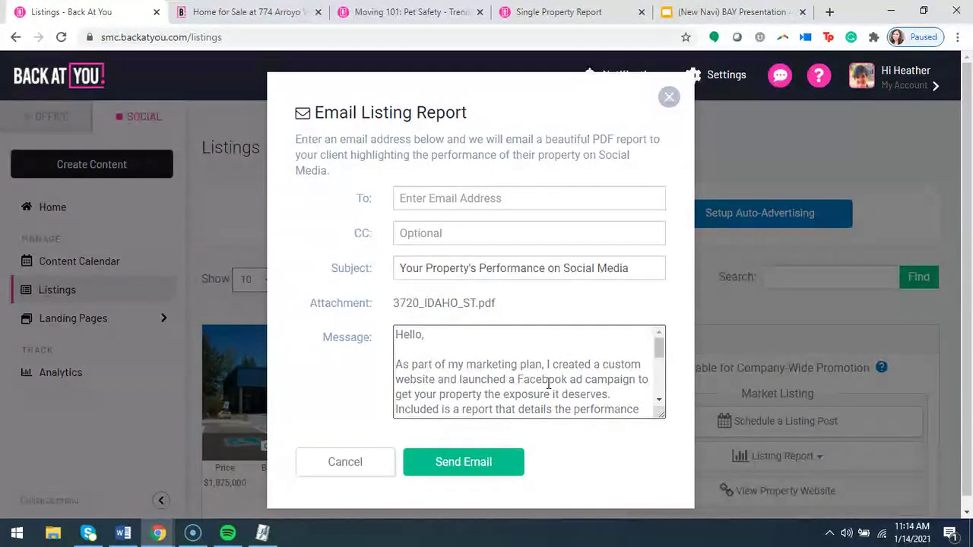
scroll(548, 384, "down", 2)
left_click(669, 97)
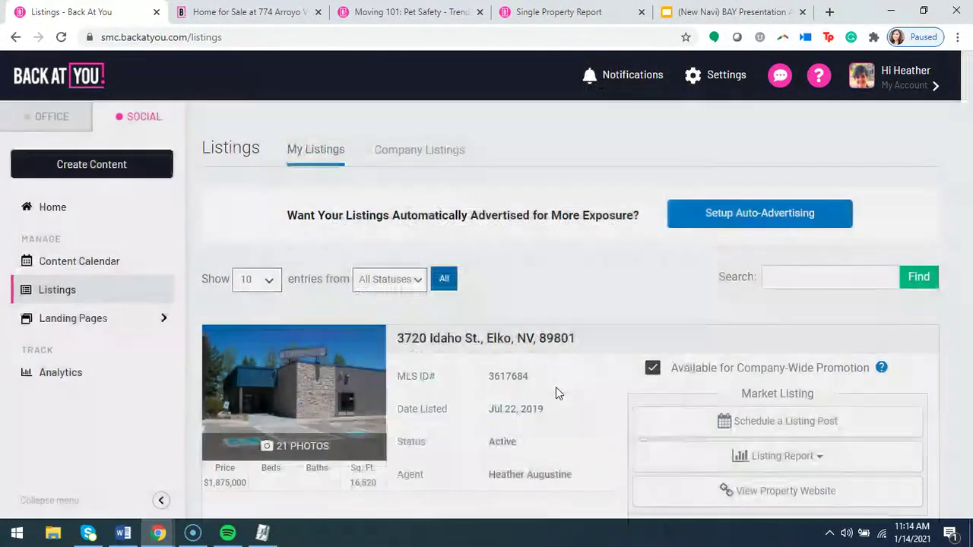
scroll(555, 387, "down", 1)
left_click(739, 387)
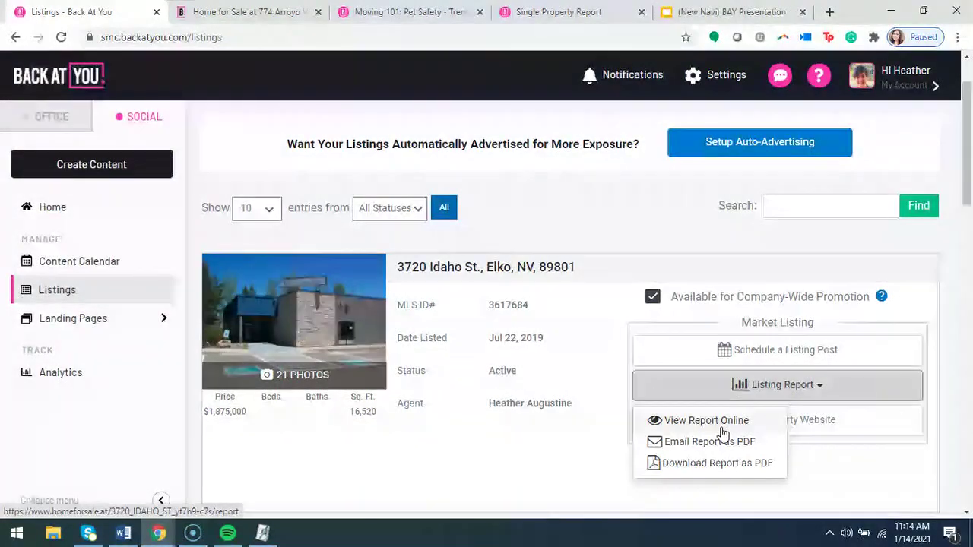
left_click(539, 11)
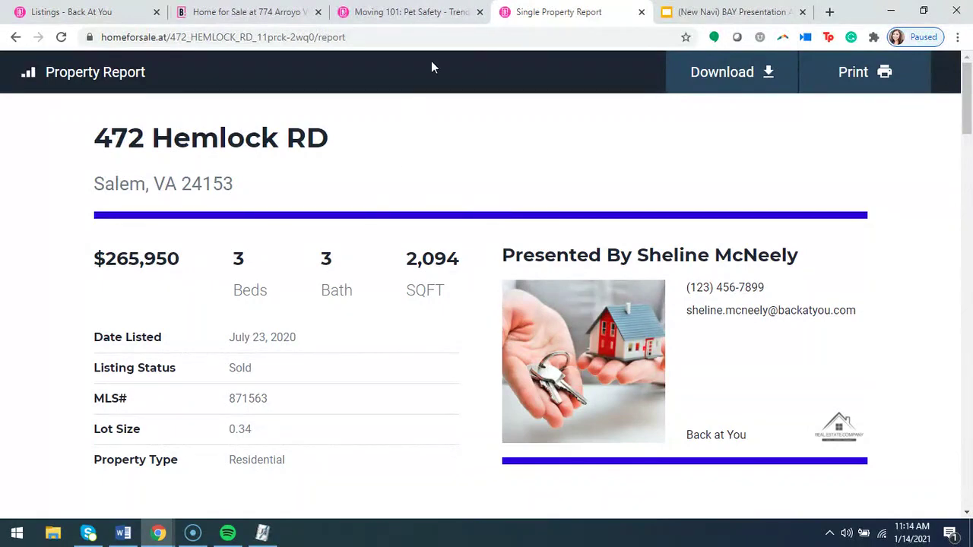
scroll(192, 400, "down", 2)
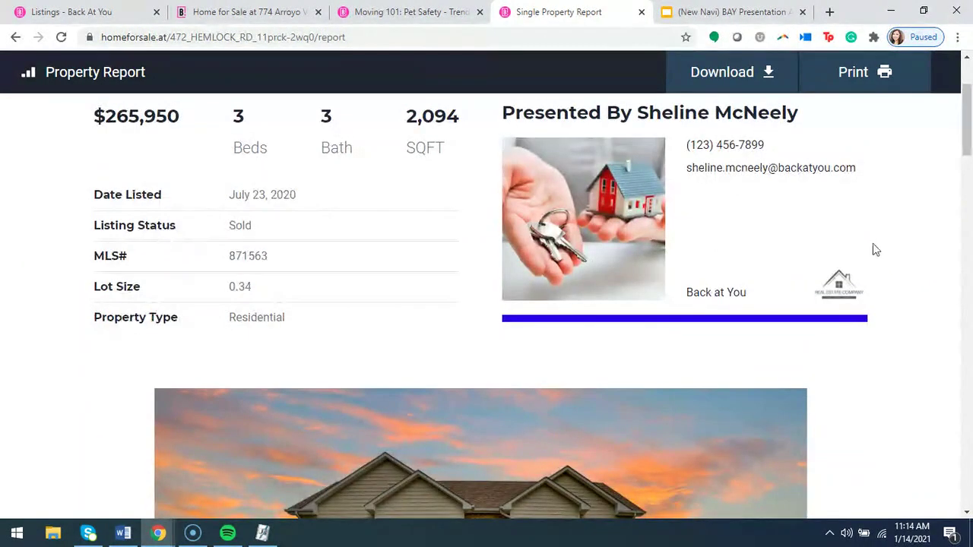
scroll(445, 272, "down", 6)
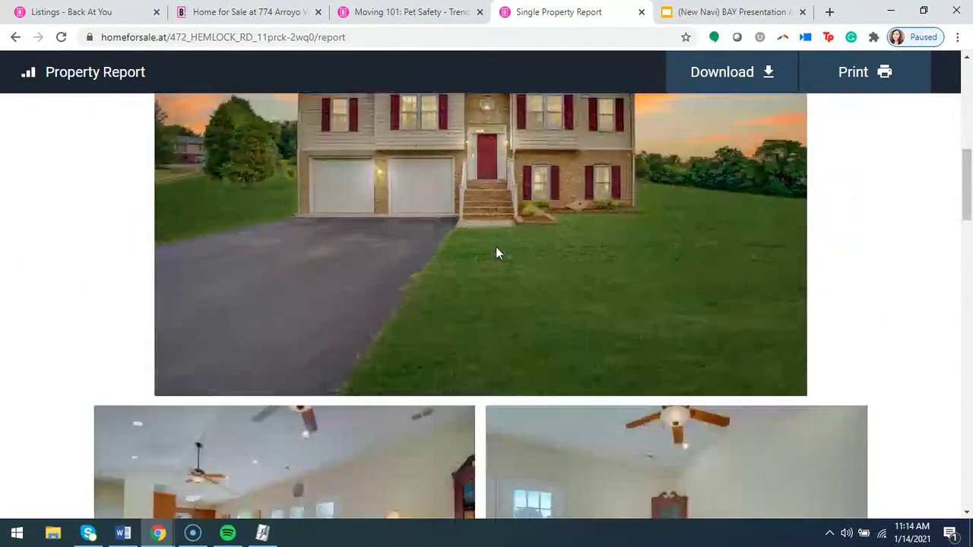
scroll(457, 236, "down", 5)
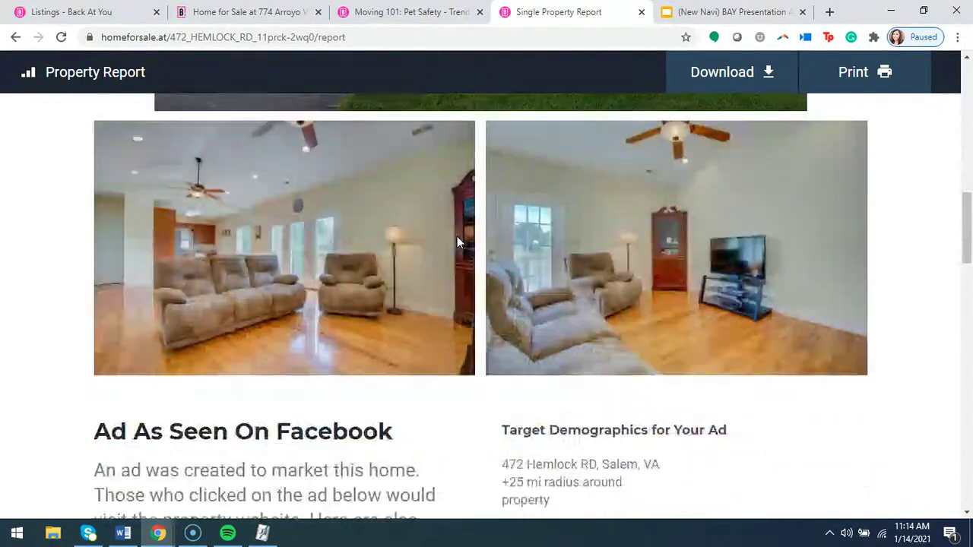
scroll(515, 176, "up", 3)
scroll(418, 372, "down", 3)
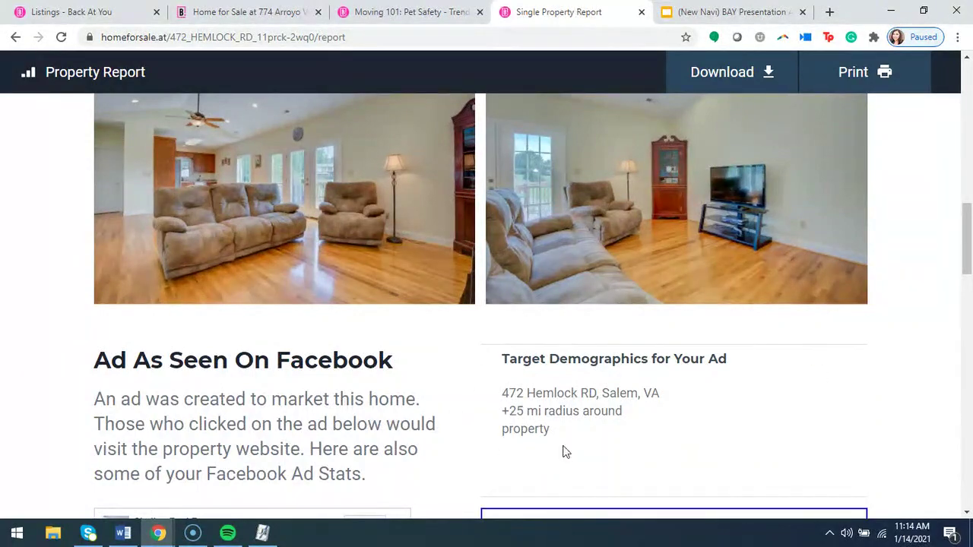
scroll(486, 410, "down", 2)
scroll(437, 349, "down", 4)
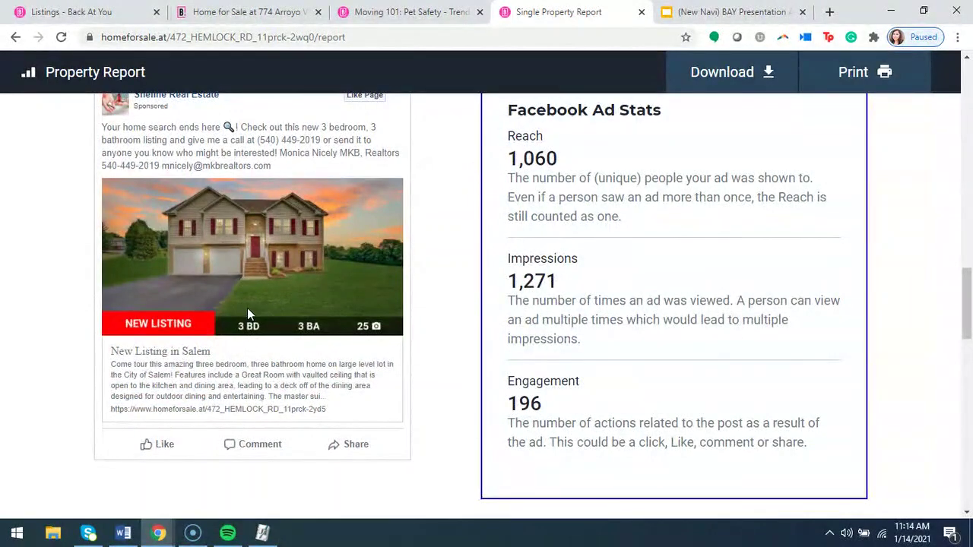
scroll(246, 308, "up", 1)
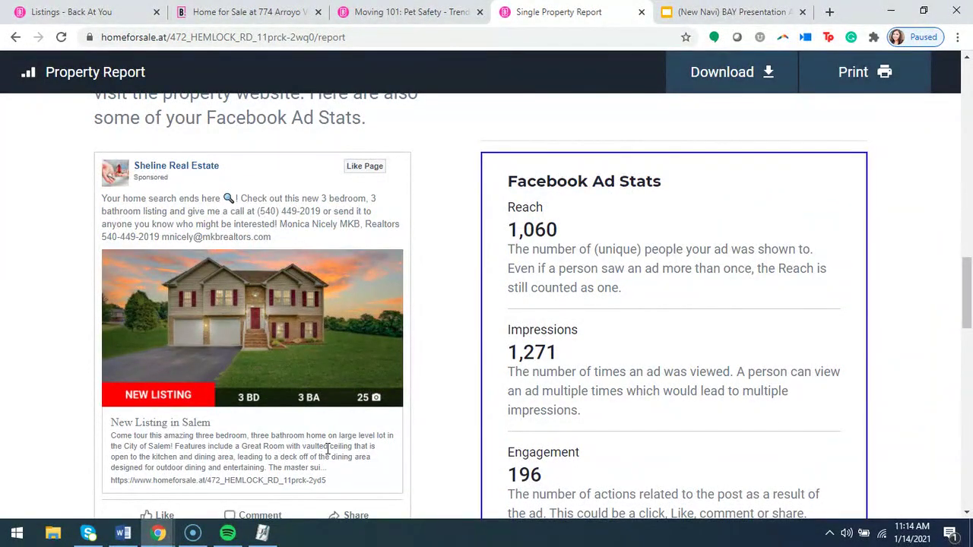
scroll(716, 399, "down", 1)
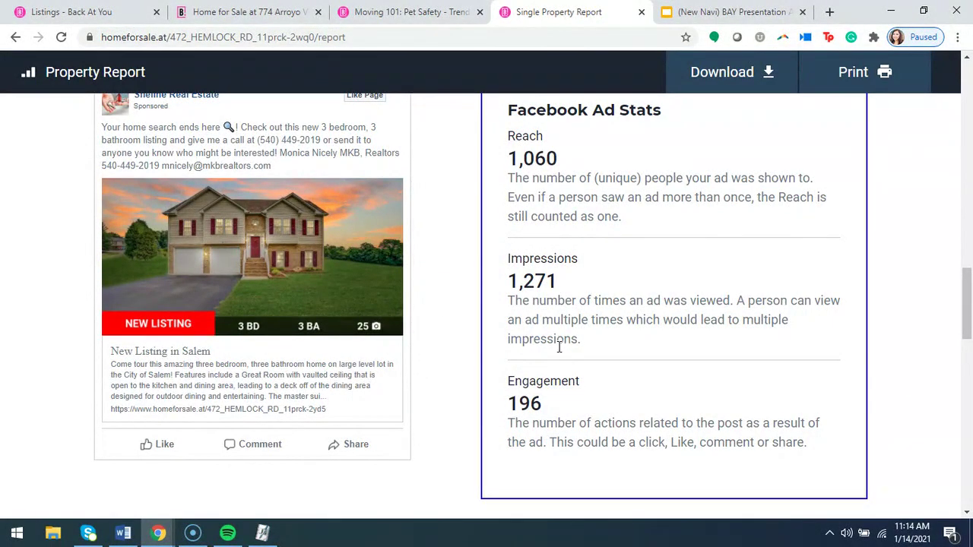
scroll(560, 346, "down", 1)
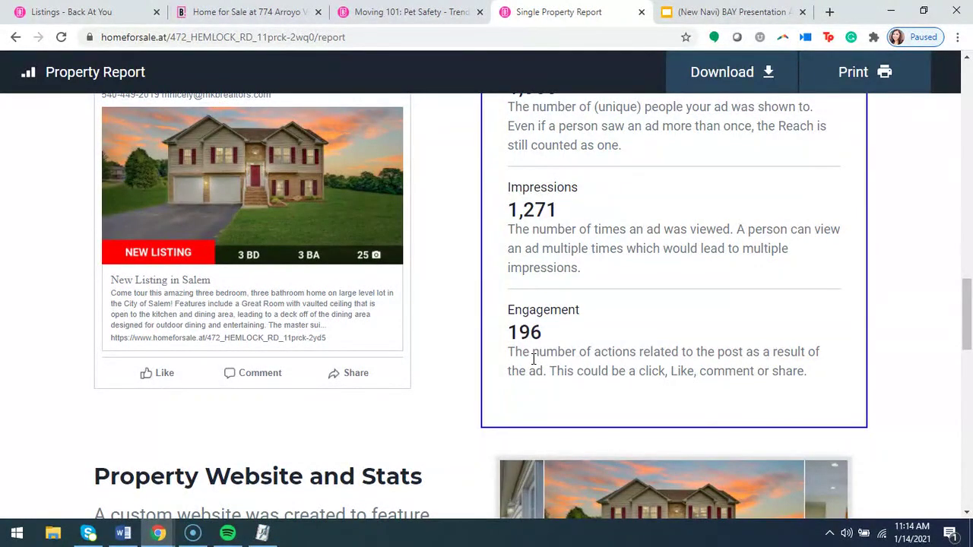
scroll(436, 397, "down", 4)
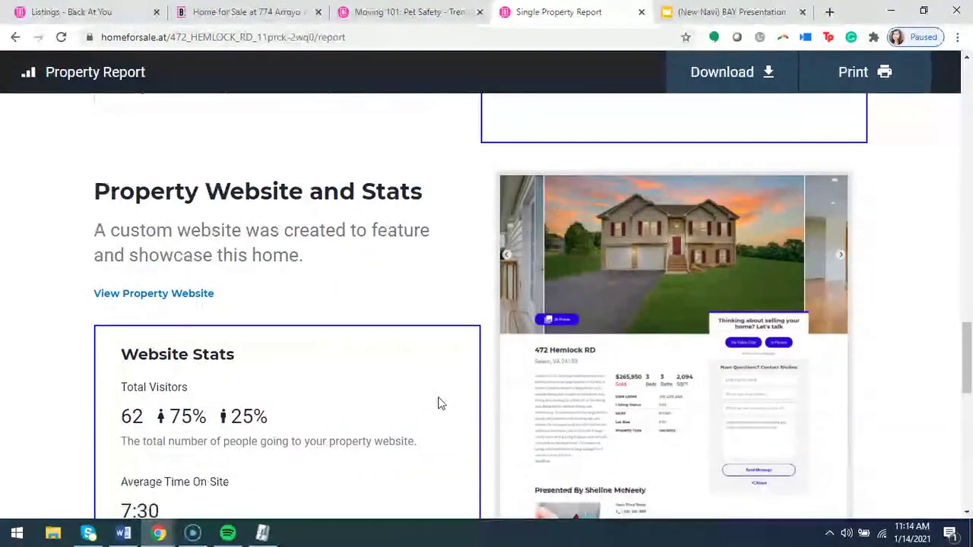
scroll(440, 403, "down", 1)
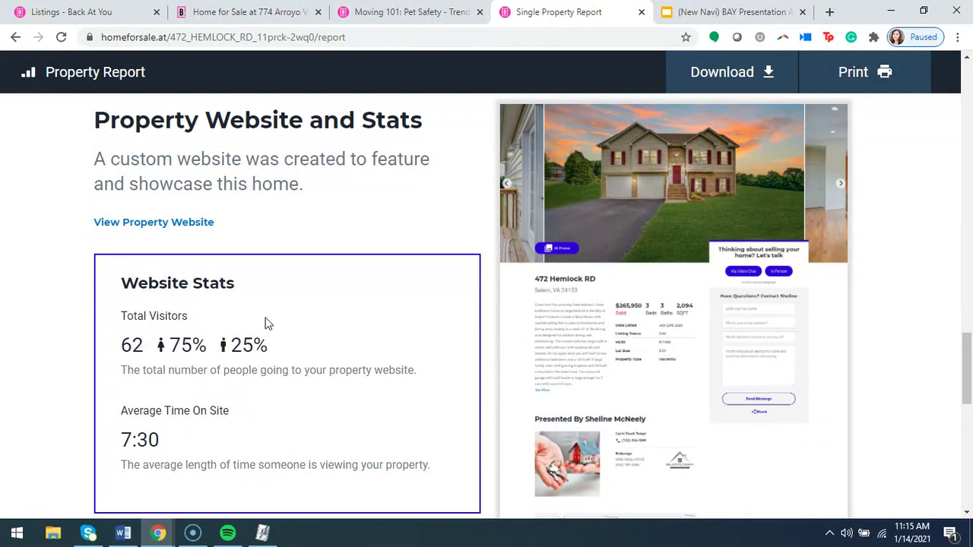
scroll(224, 367, "down", 1)
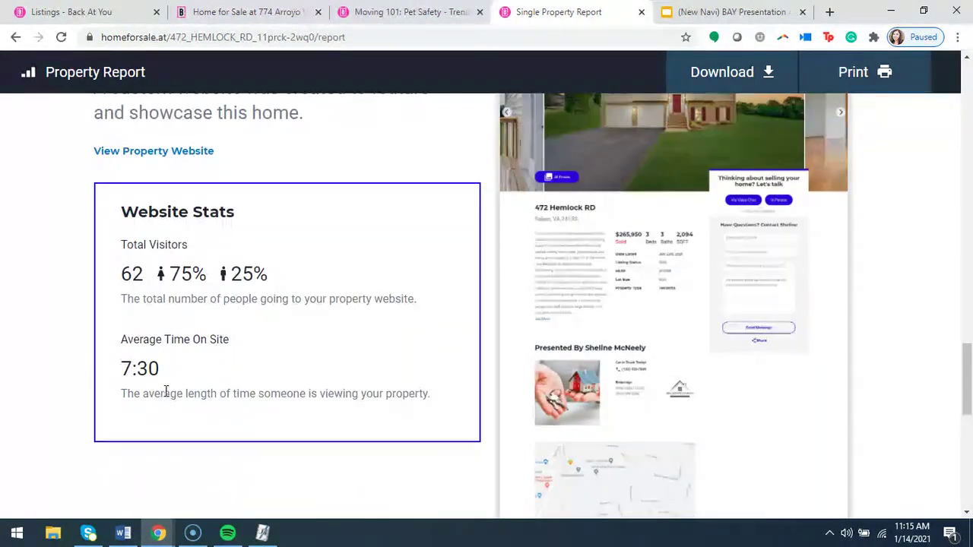
scroll(376, 397, "down", 3)
scroll(419, 376, "down", 5)
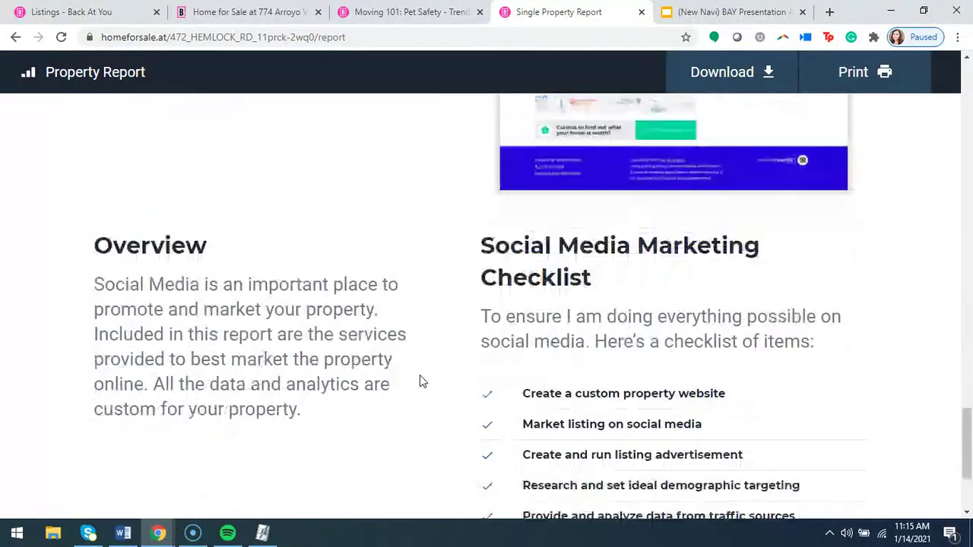
scroll(424, 383, "up", 2)
scroll(437, 392, "down", 1)
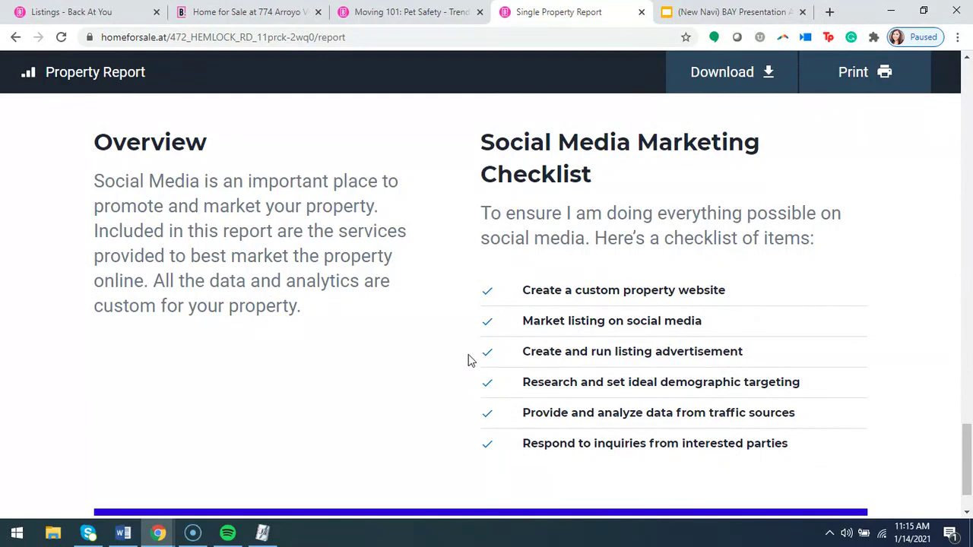
scroll(458, 372, "up", 8)
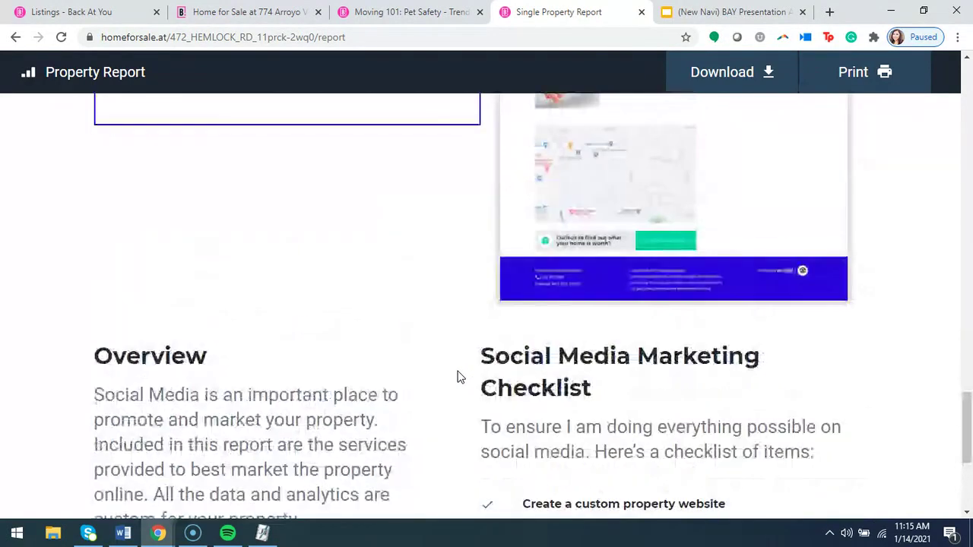
scroll(493, 412, "up", 15)
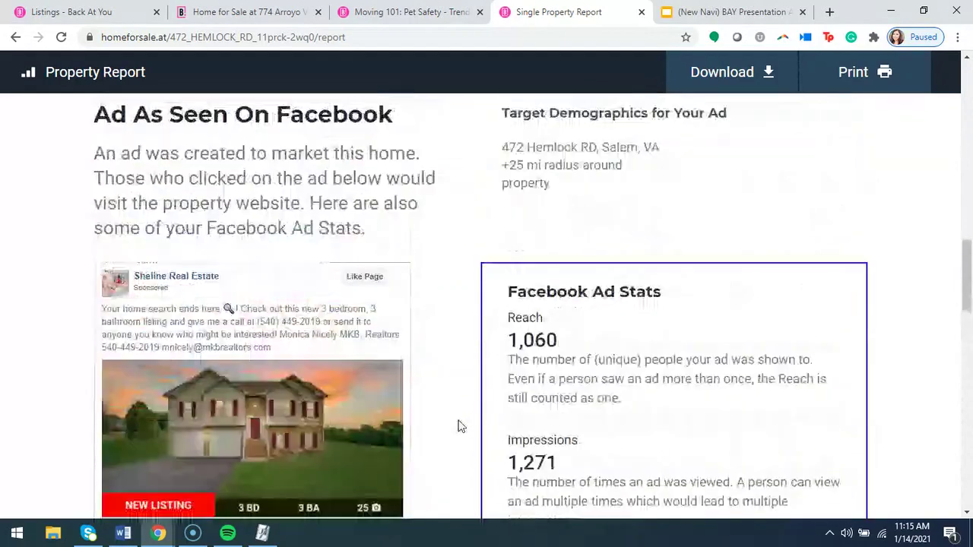
scroll(455, 425, "up", 10)
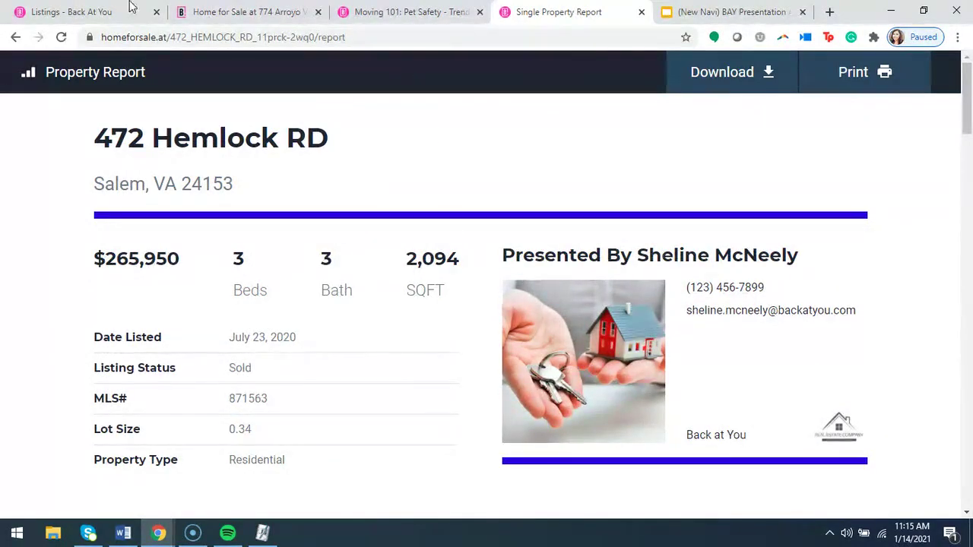
left_click(90, 15)
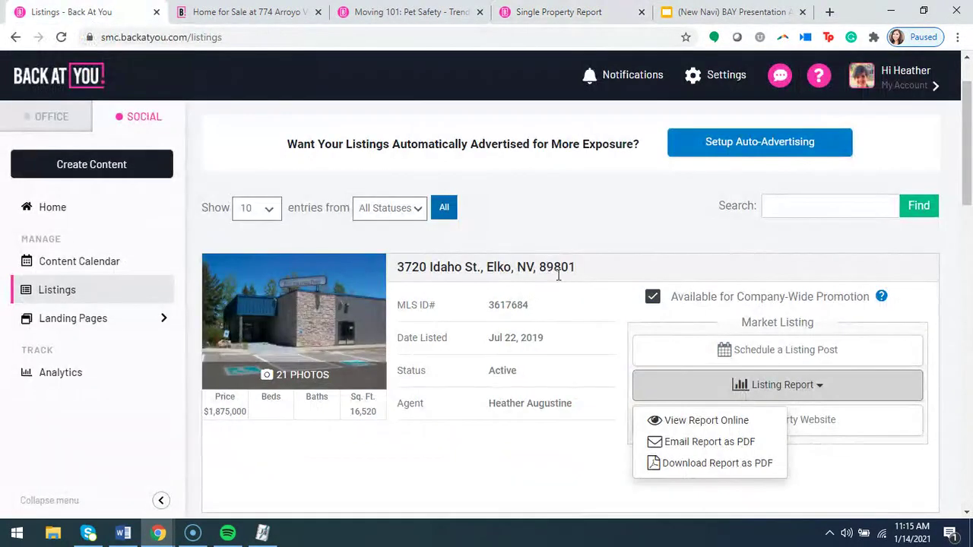
left_click(601, 332)
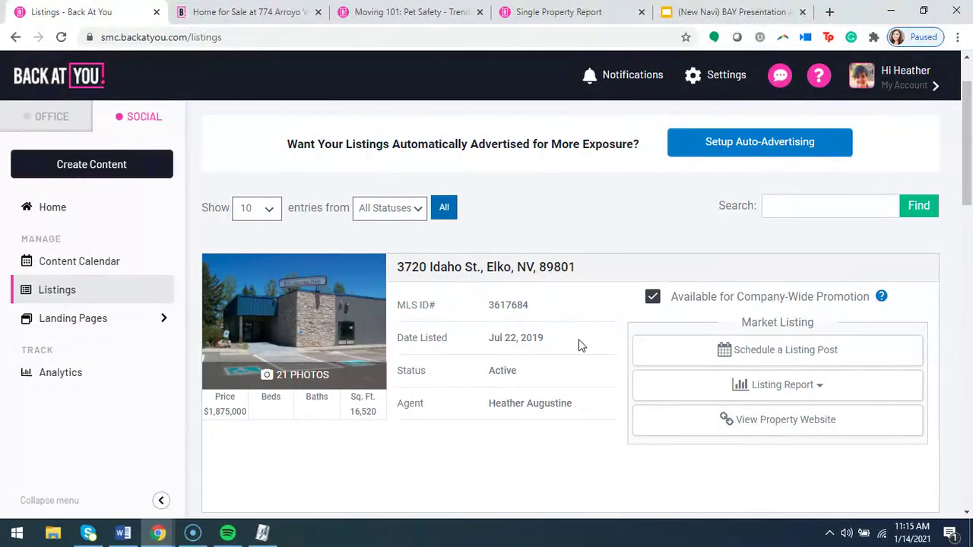
scroll(585, 337, "up", 1)
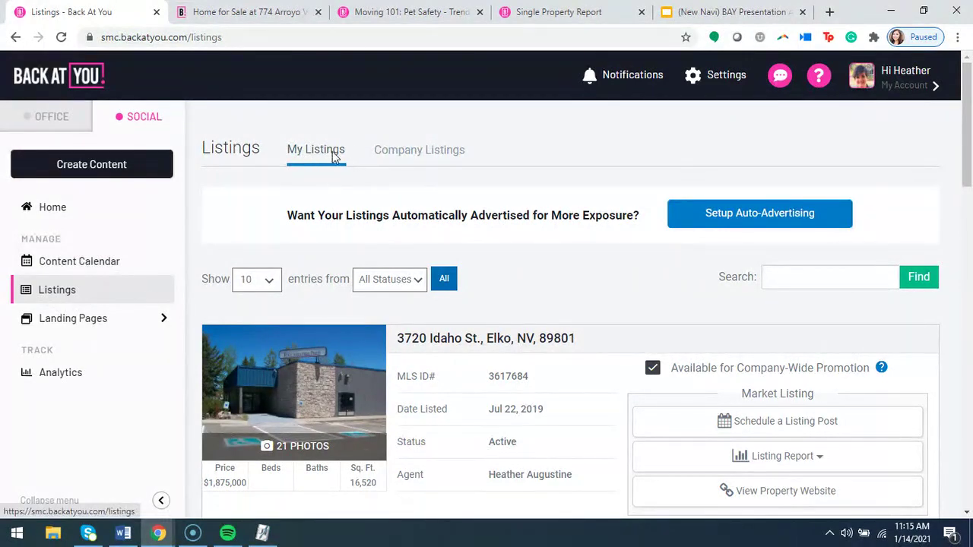
left_click(435, 155)
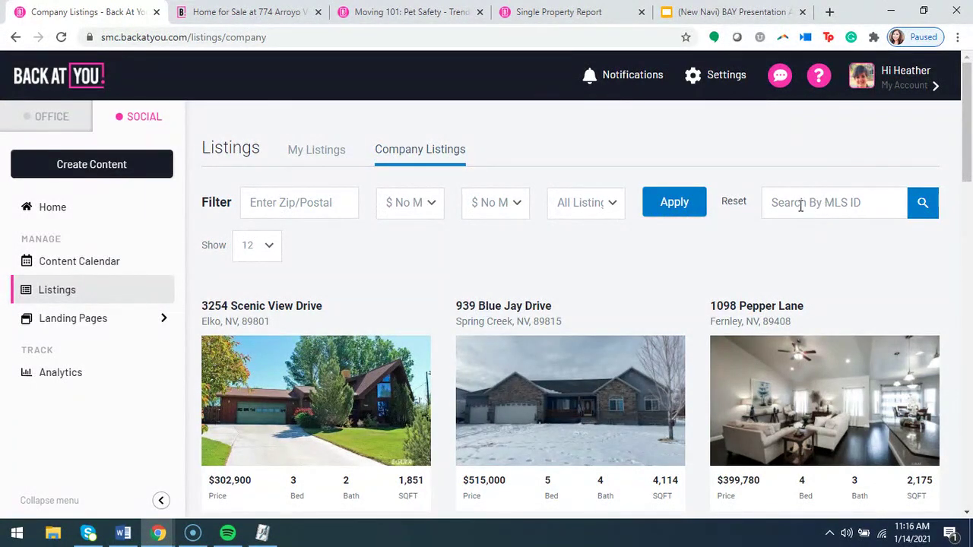
scroll(711, 274, "down", 2)
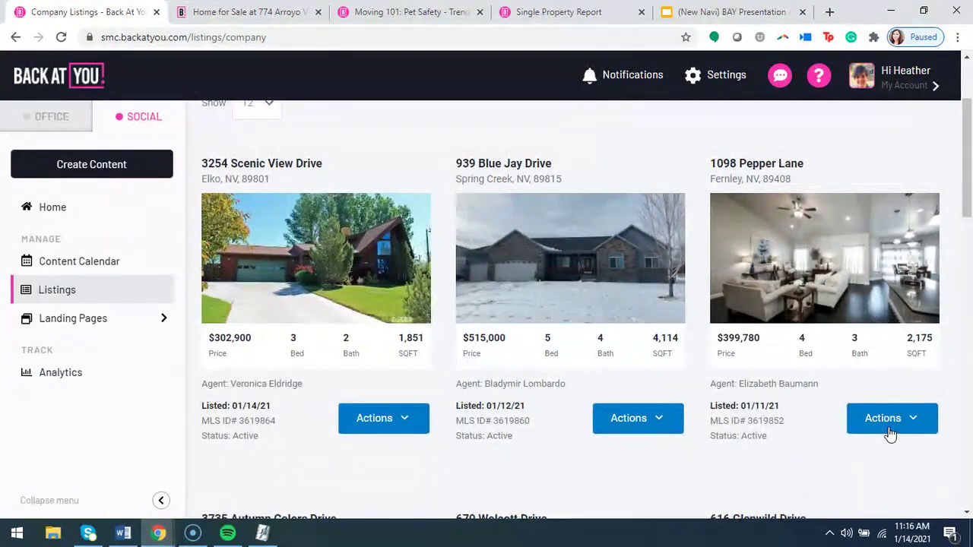
left_click(888, 428)
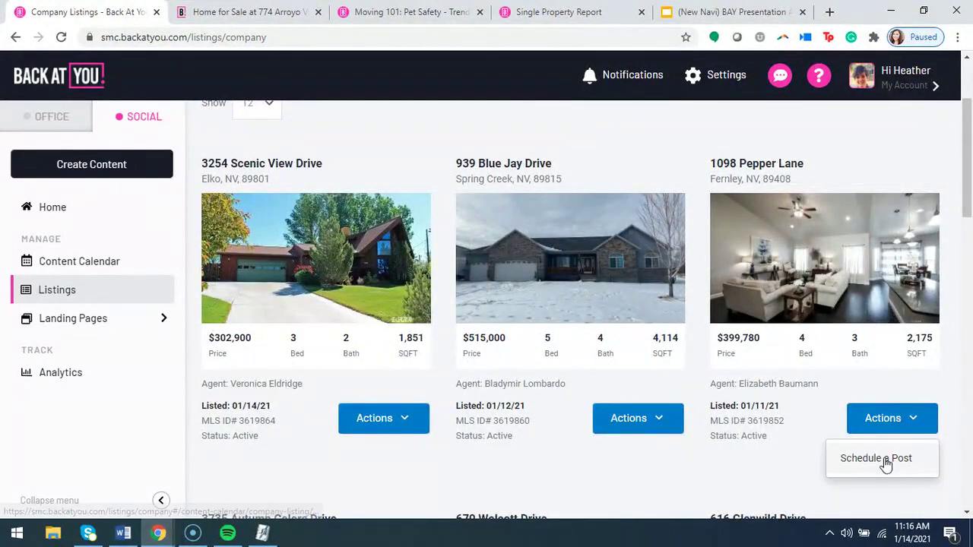
left_click(878, 461)
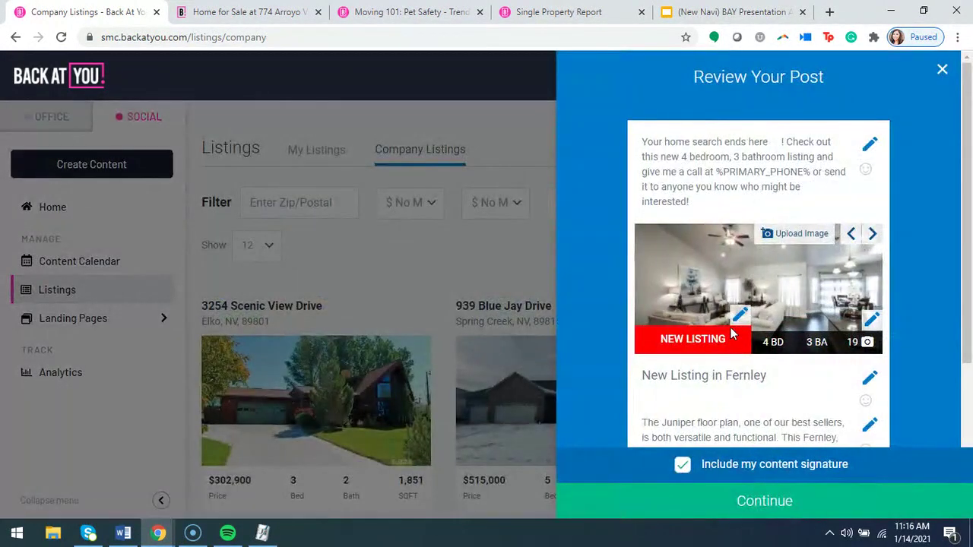
left_click(739, 314)
left_click(864, 304)
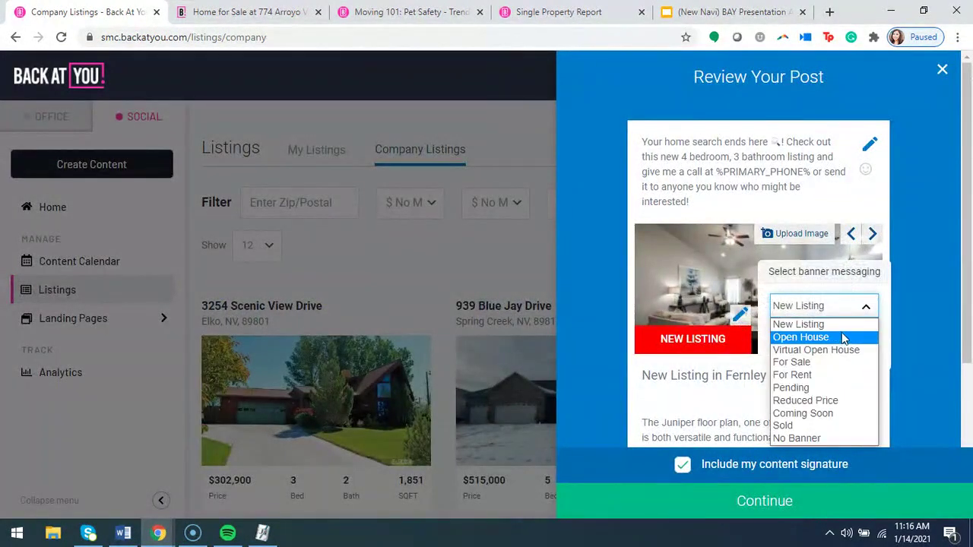
left_click(841, 335)
left_click(788, 340)
Reconfirm the Open House banner, then cancel an attempt to close the post review.
left_click(748, 295)
left_click(840, 282)
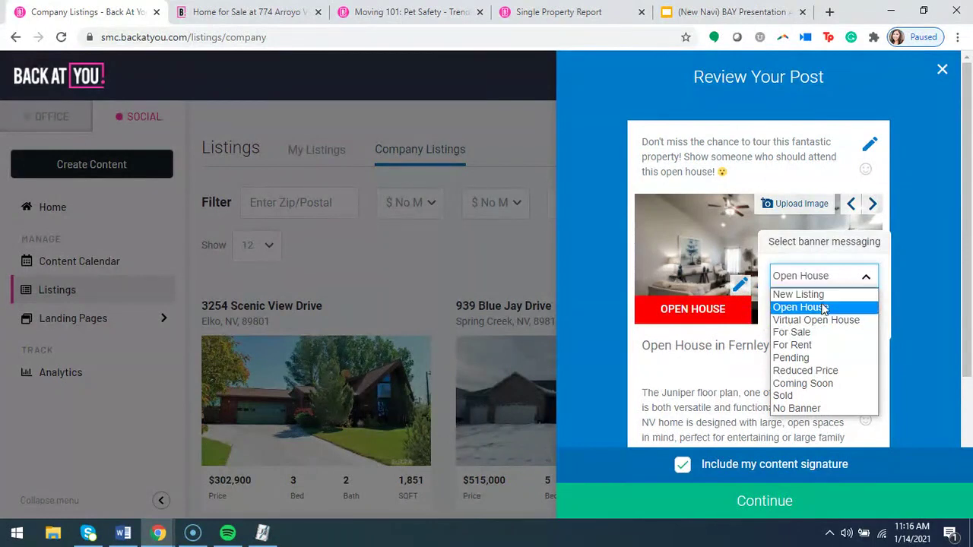
left_click(826, 307)
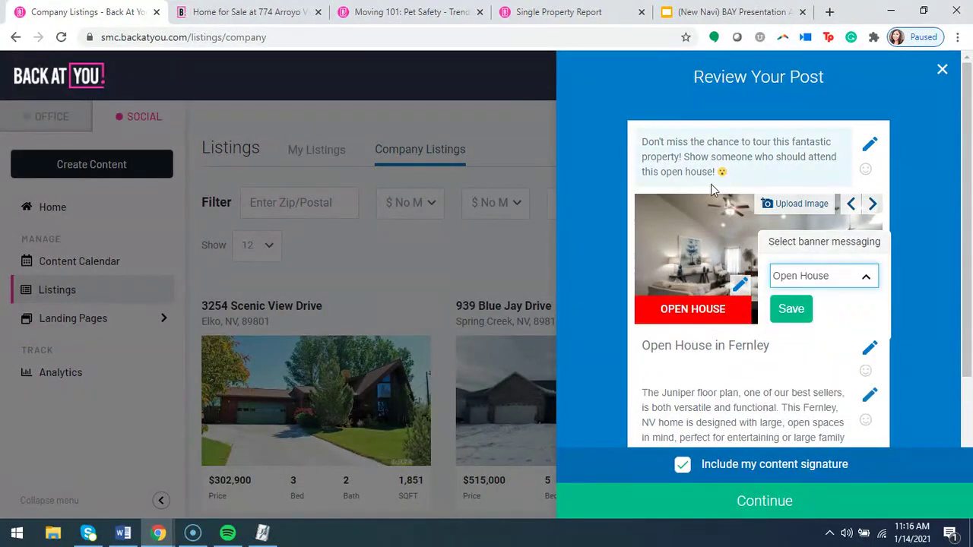
left_click(797, 315)
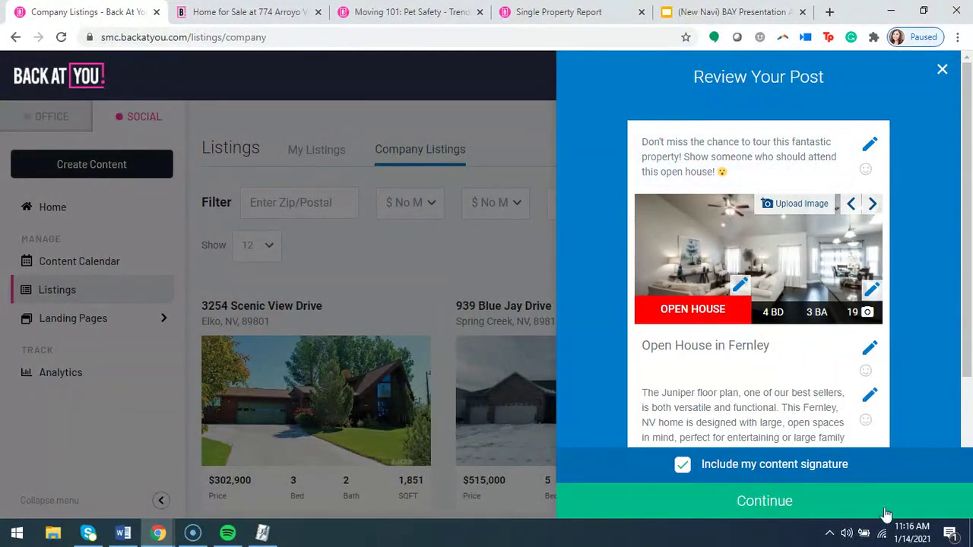
left_click(942, 69)
left_click(809, 299)
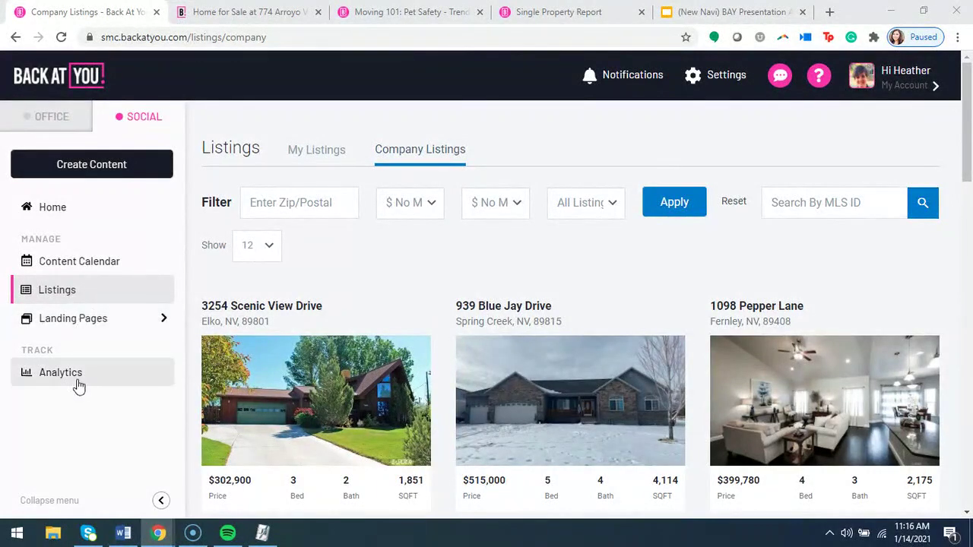
Open Home Value from the Landing Pages flyout to see the Moving In template.
left_click(68, 324)
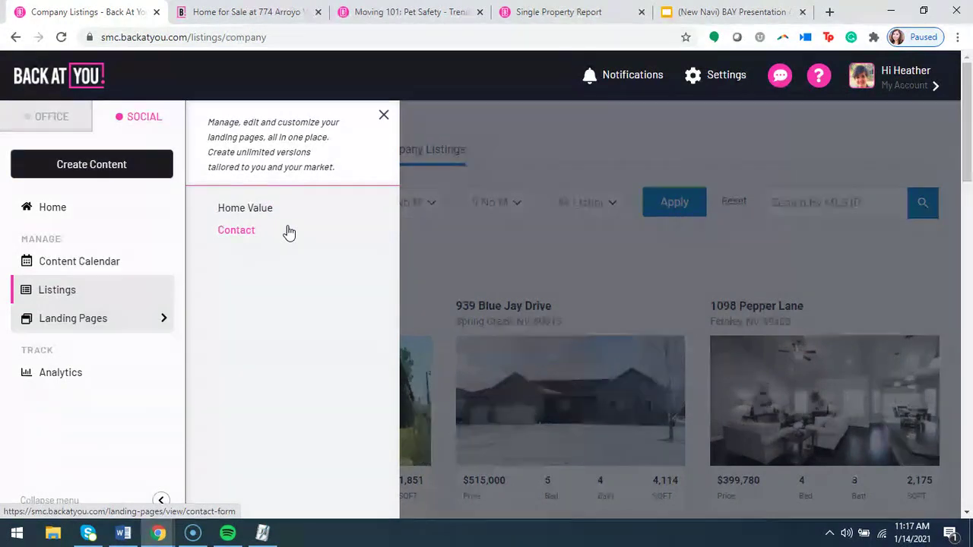
left_click(268, 210)
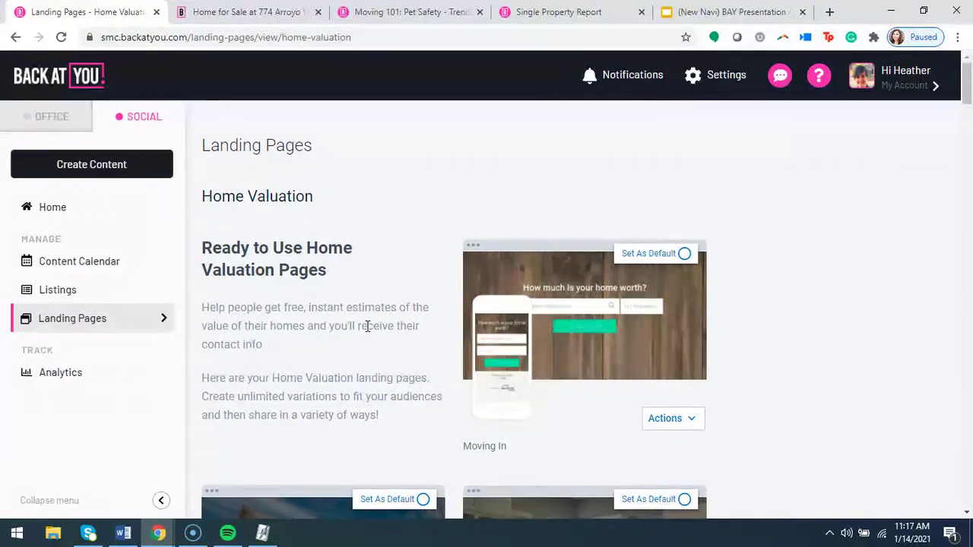
Scroll the Home Valuation templates and check Set As Default on Traditional Kitchen.
scroll(367, 327, "down", 1)
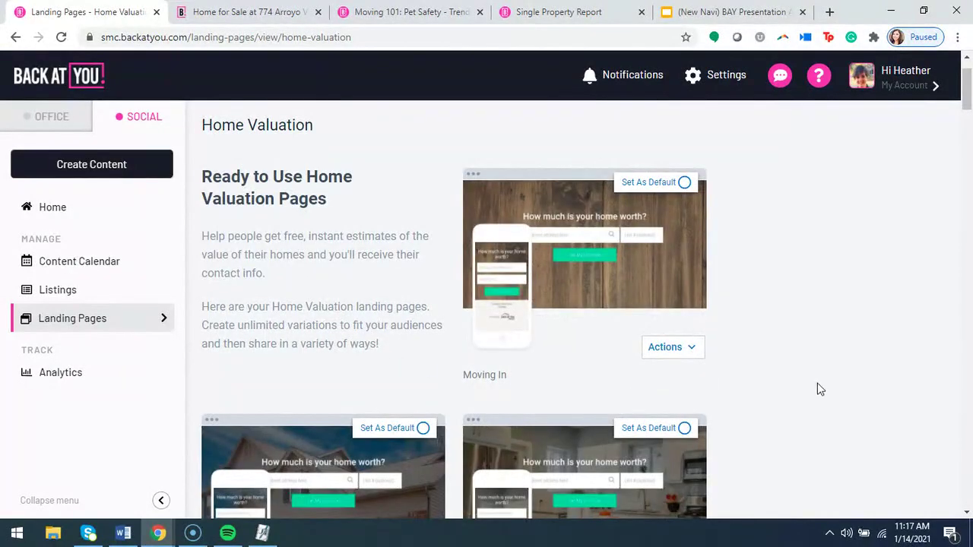
scroll(821, 387, "down", 1)
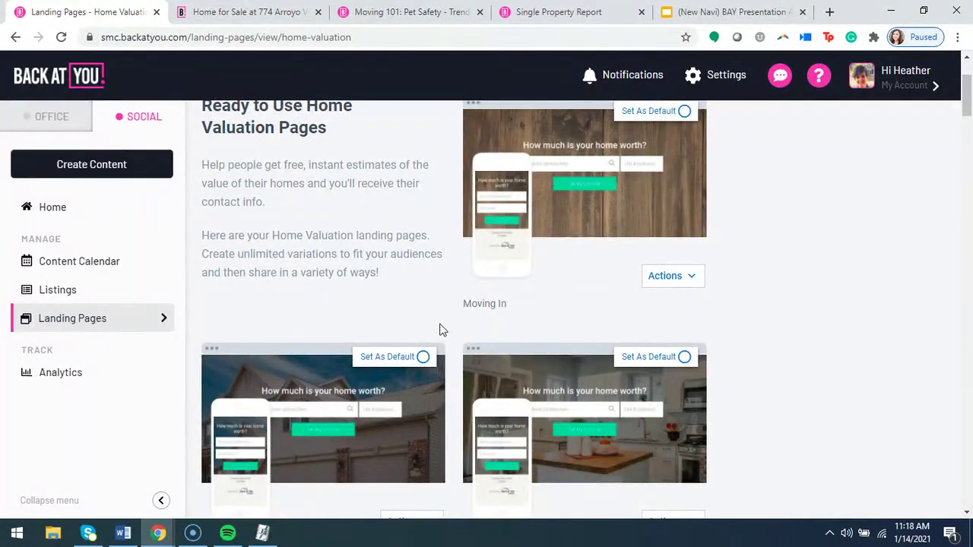
scroll(444, 329, "down", 1)
left_click(656, 286)
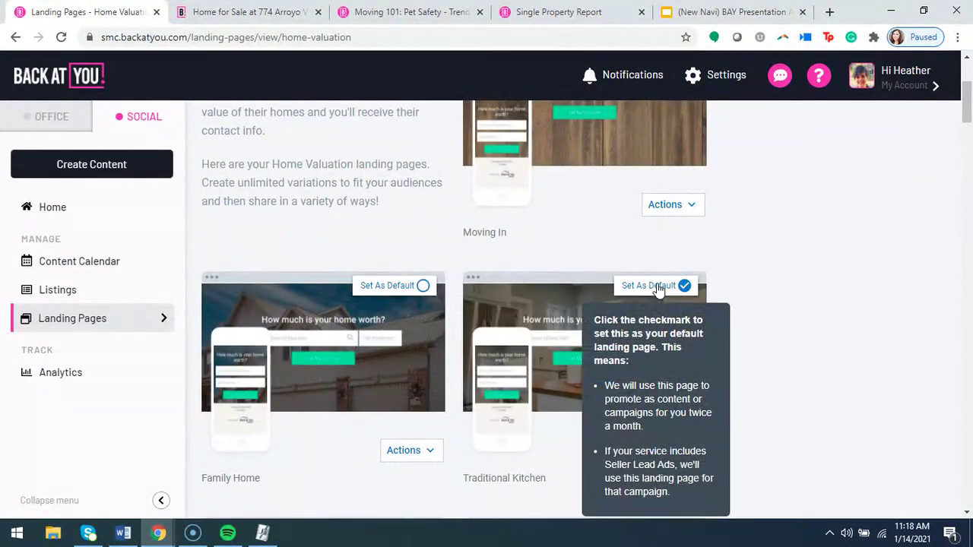
Scroll further and show the Actions options for the Outdoor Community template.
scroll(658, 290, "down", 1)
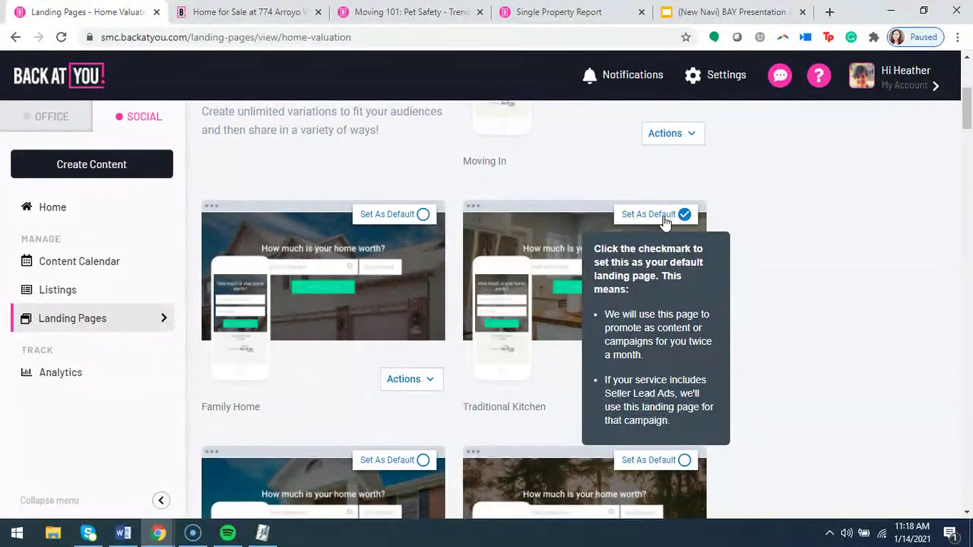
scroll(409, 292, "down", 1)
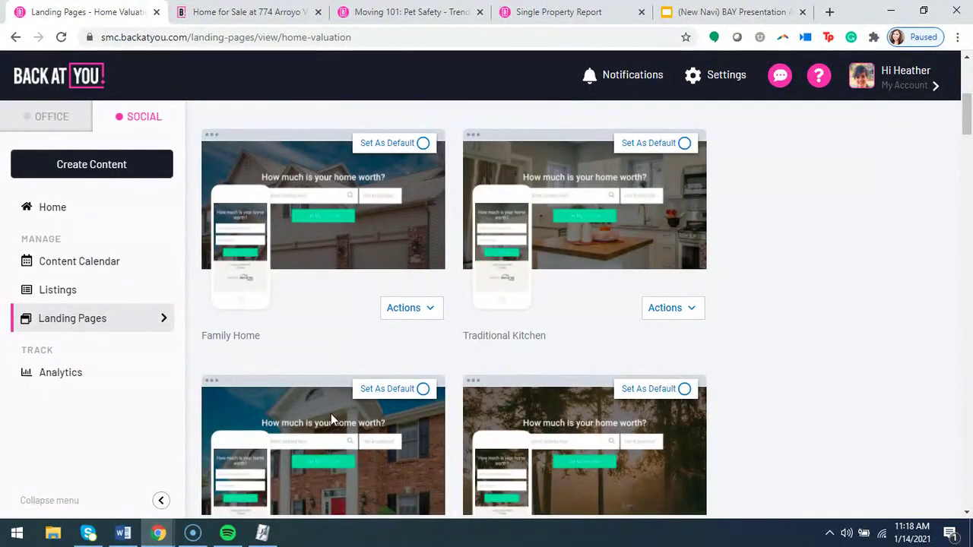
scroll(410, 446, "down", 1)
scroll(624, 430, "down", 1)
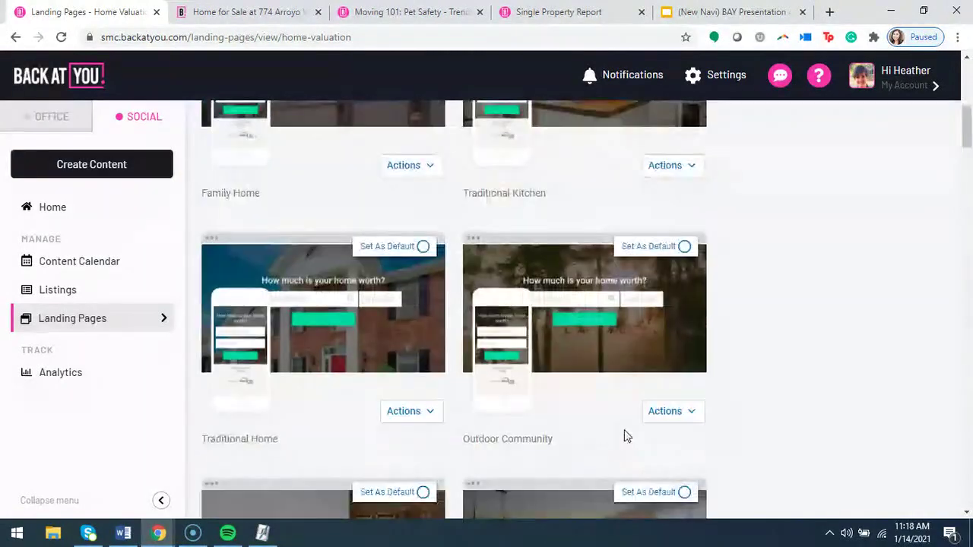
scroll(624, 430, "down", 1)
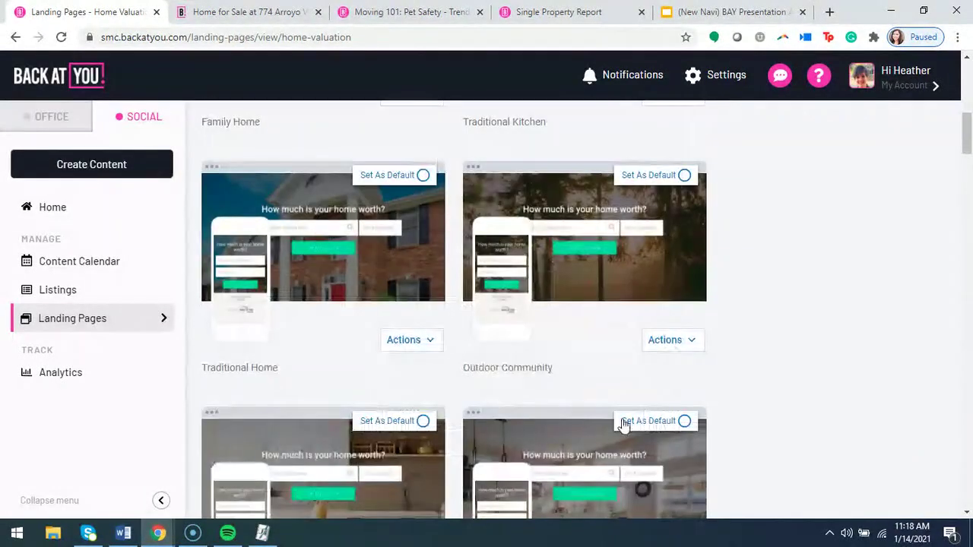
left_click(689, 347)
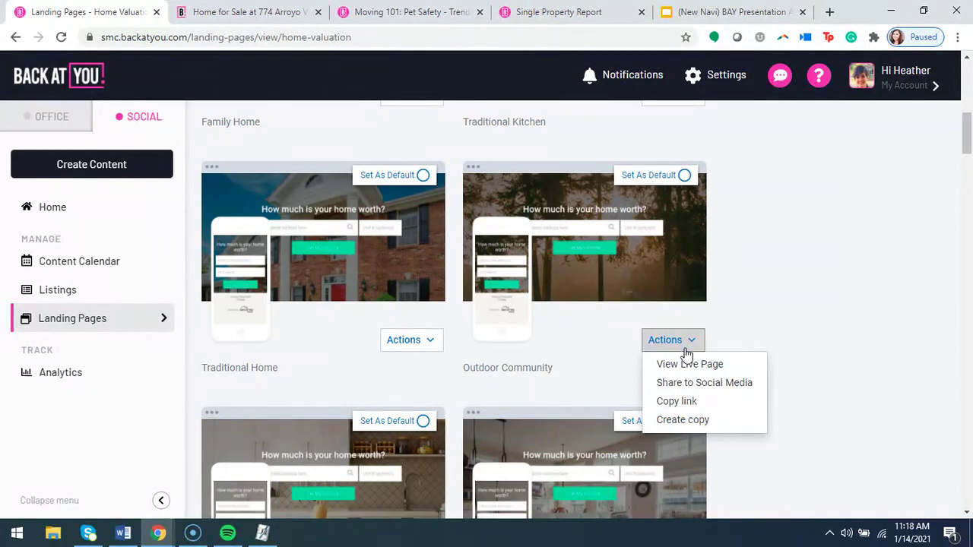
Discard the unsaved social post for the Outdoor Community page and show Traditional Kitchen's actions.
left_click(692, 383)
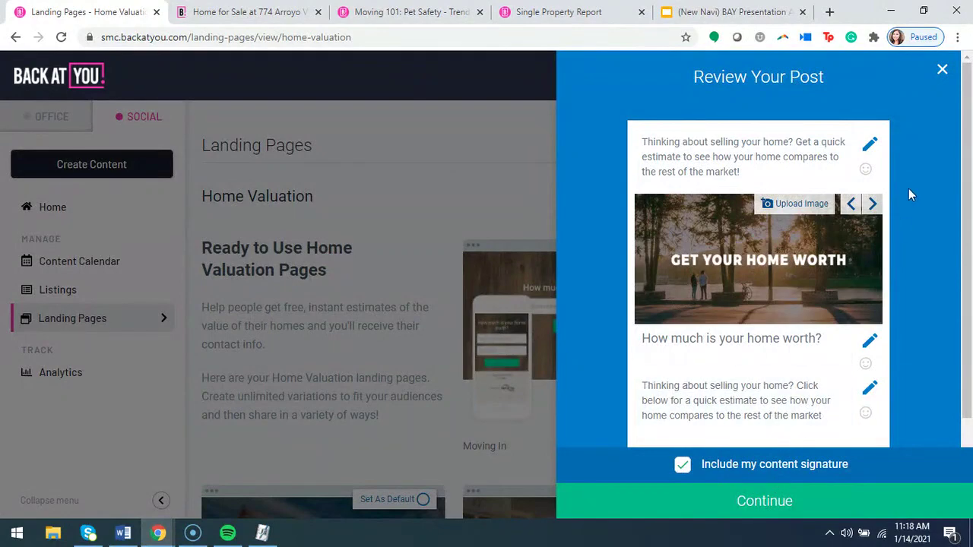
left_click(944, 70)
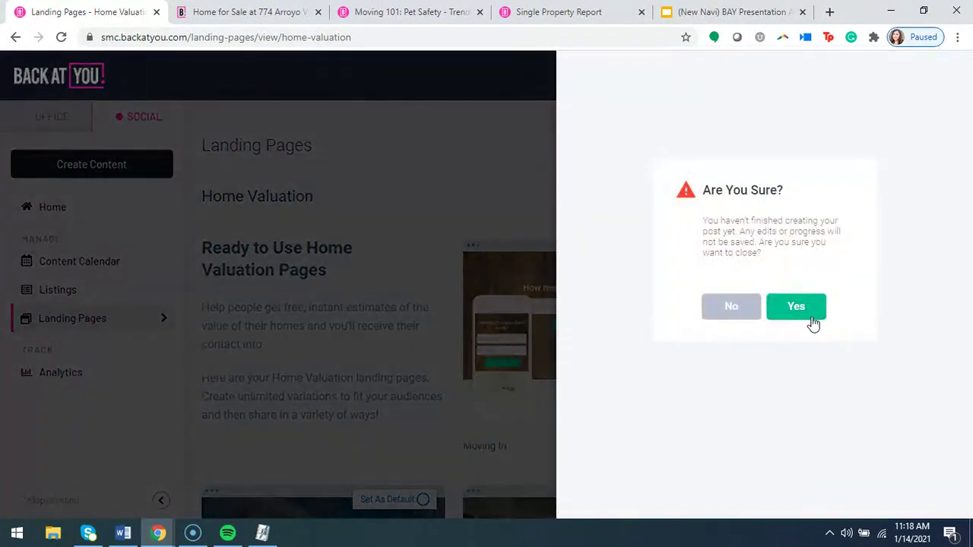
left_click(811, 318)
scroll(684, 395, "down", 4)
left_click(673, 384)
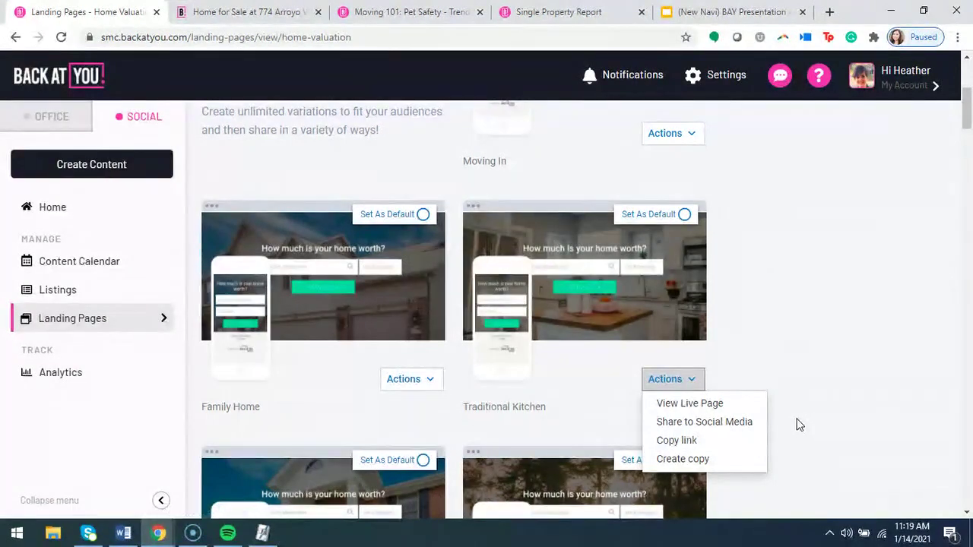
Browse the custom Los Angeles, Greensboro and NJ Home Values pages, then list the landing-page types.
scroll(797, 425, "down", 15)
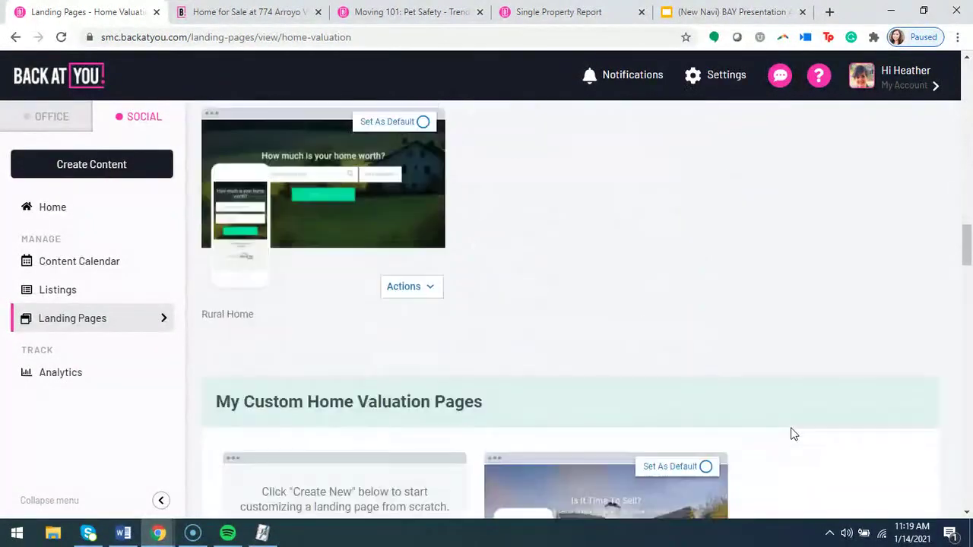
scroll(792, 433, "down", 3)
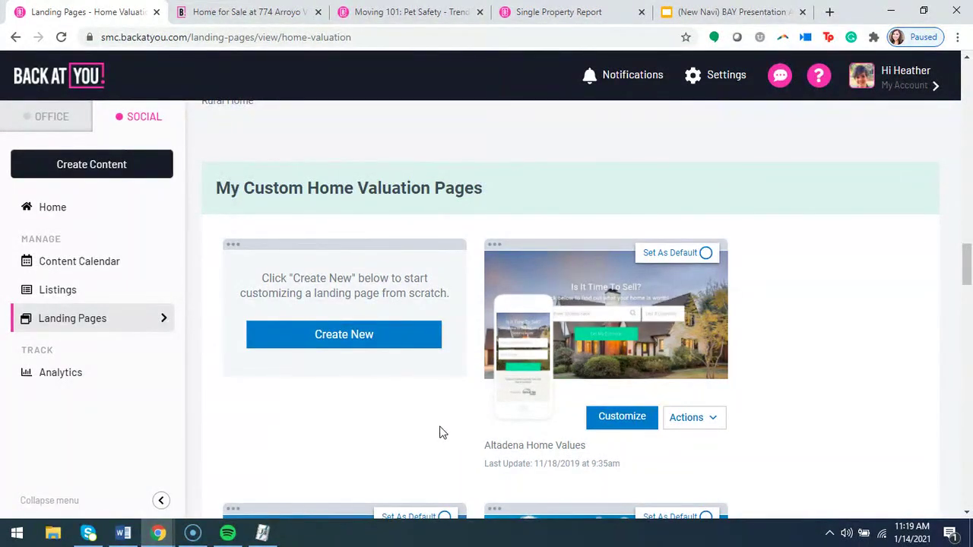
scroll(443, 432, "up", 4)
scroll(415, 328, "up", 3)
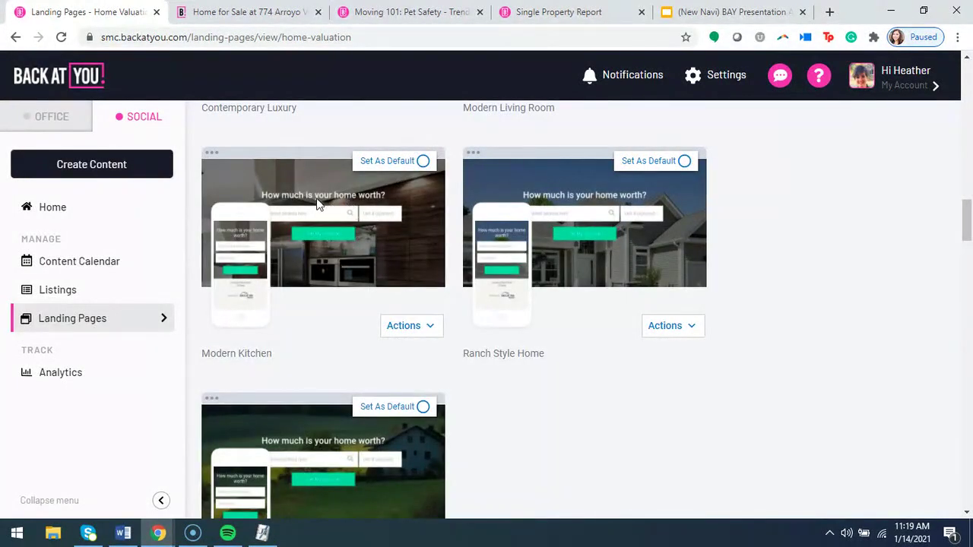
scroll(511, 380, "down", 4)
scroll(521, 384, "down", 3)
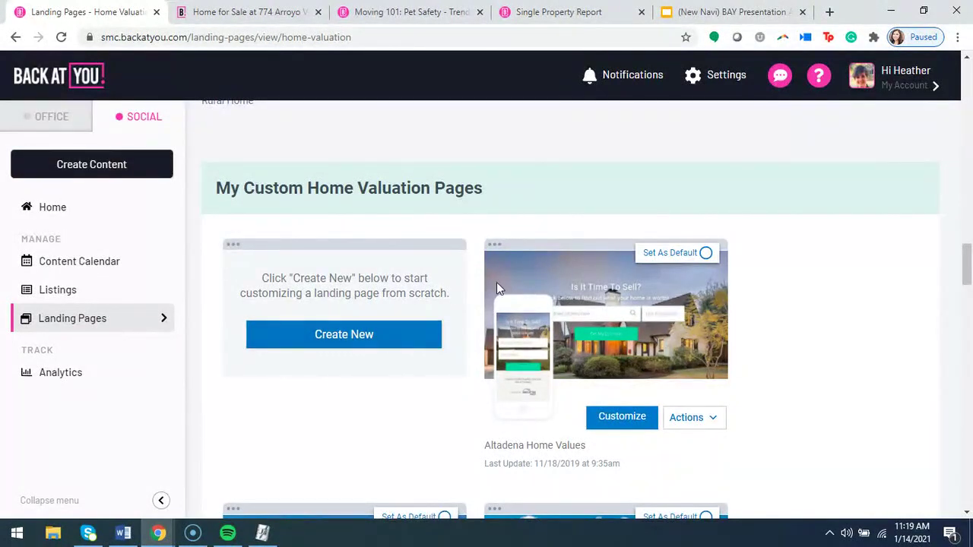
scroll(620, 298, "up", 3)
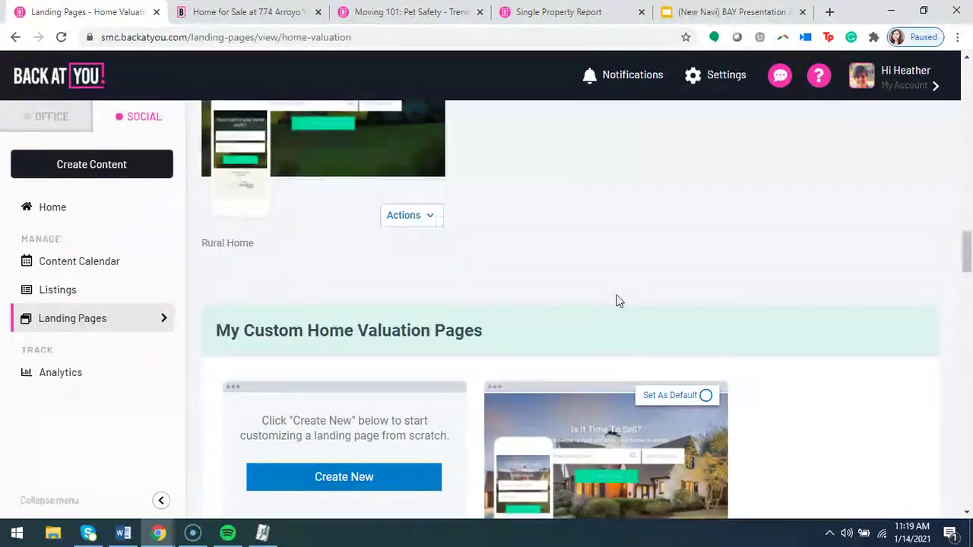
scroll(627, 342, "down", 2)
scroll(600, 312, "down", 1)
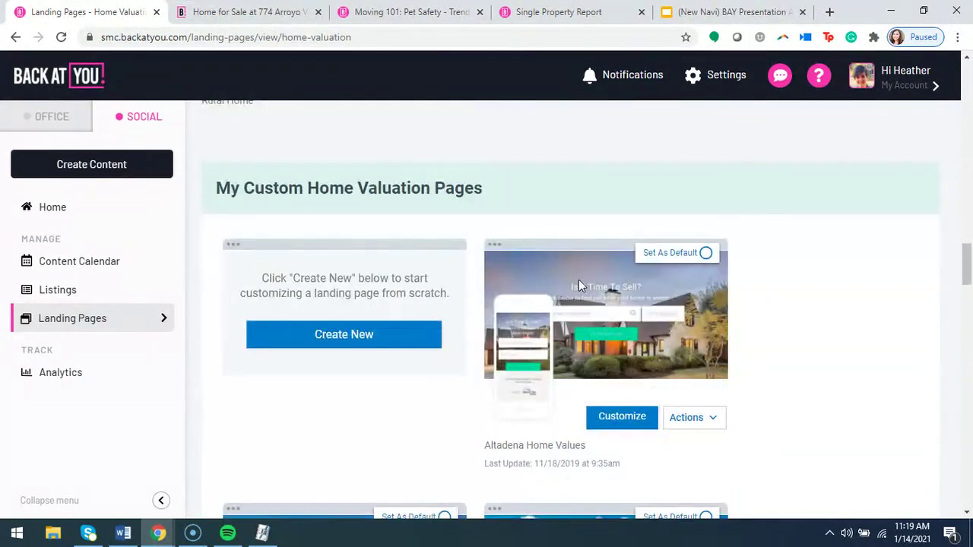
scroll(591, 283, "down", 3)
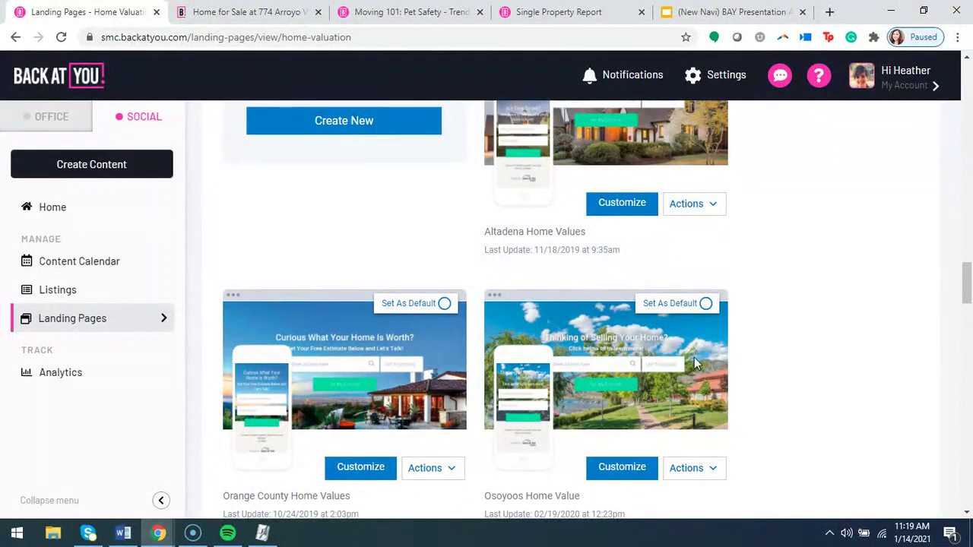
scroll(629, 358, "down", 4)
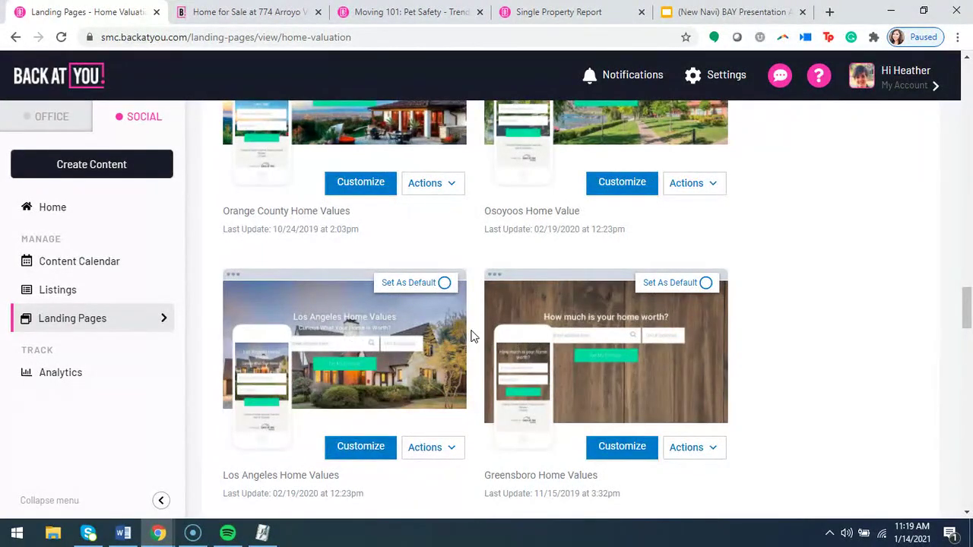
scroll(471, 336, "down", 3)
scroll(477, 334, "down", 4)
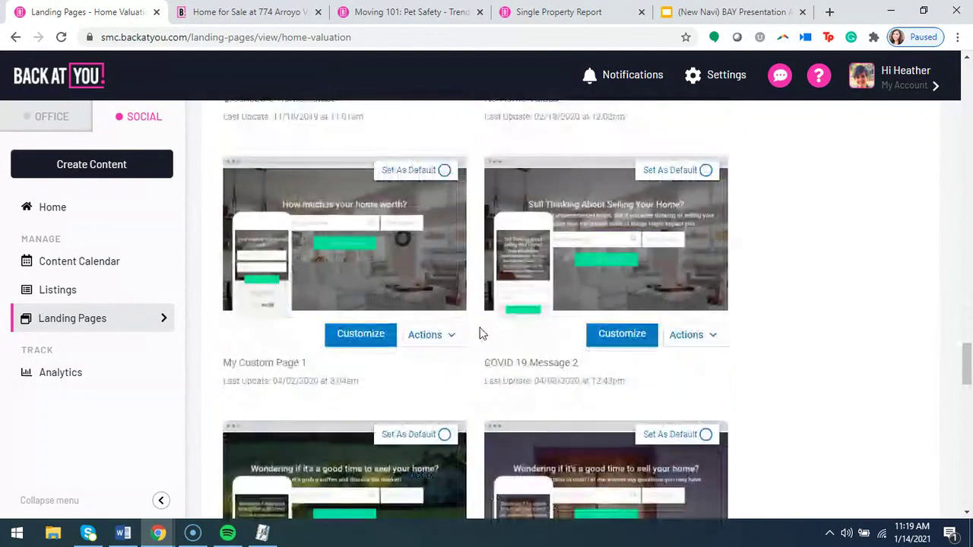
scroll(479, 334, "down", 3)
scroll(473, 337, "down", 2)
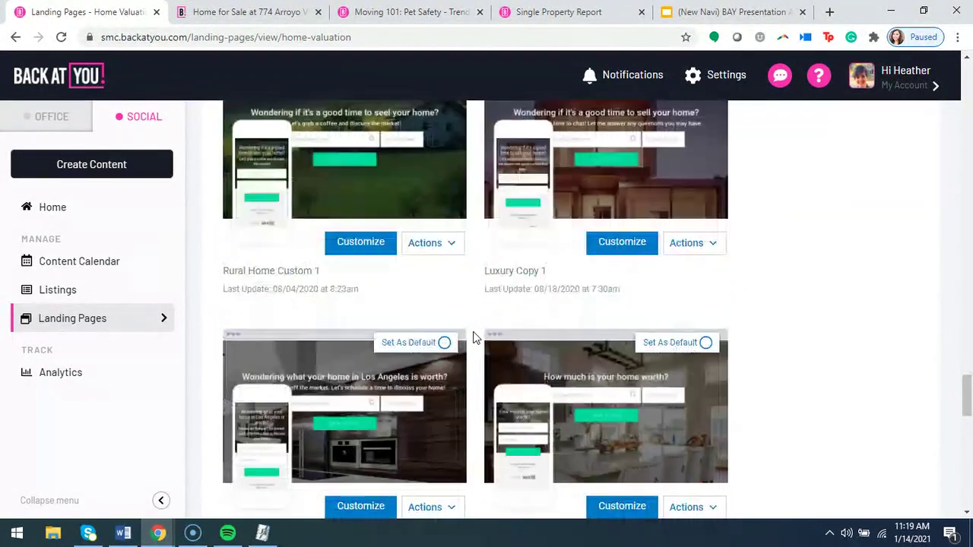
scroll(473, 341, "down", 1)
scroll(473, 339, "up", 7)
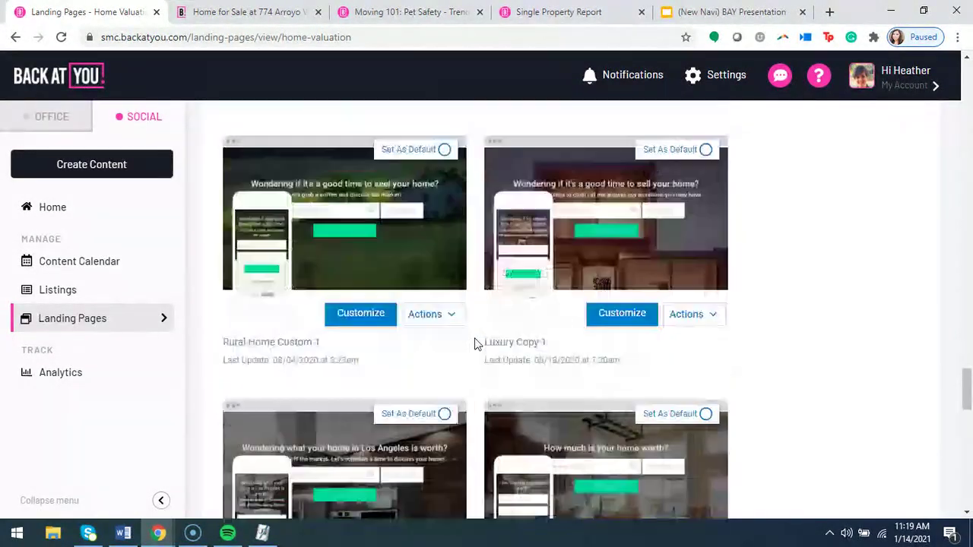
scroll(441, 221, "up", 3)
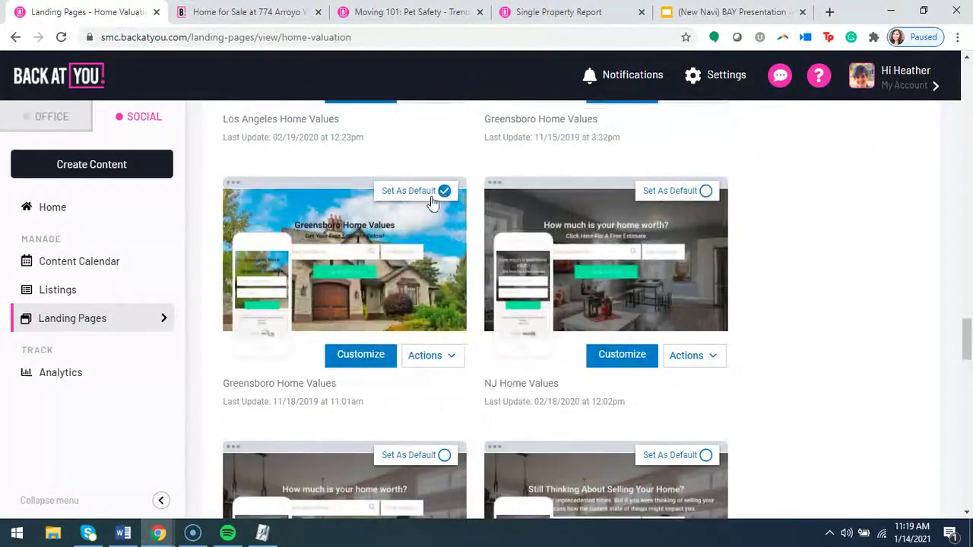
mouse_move(431, 195)
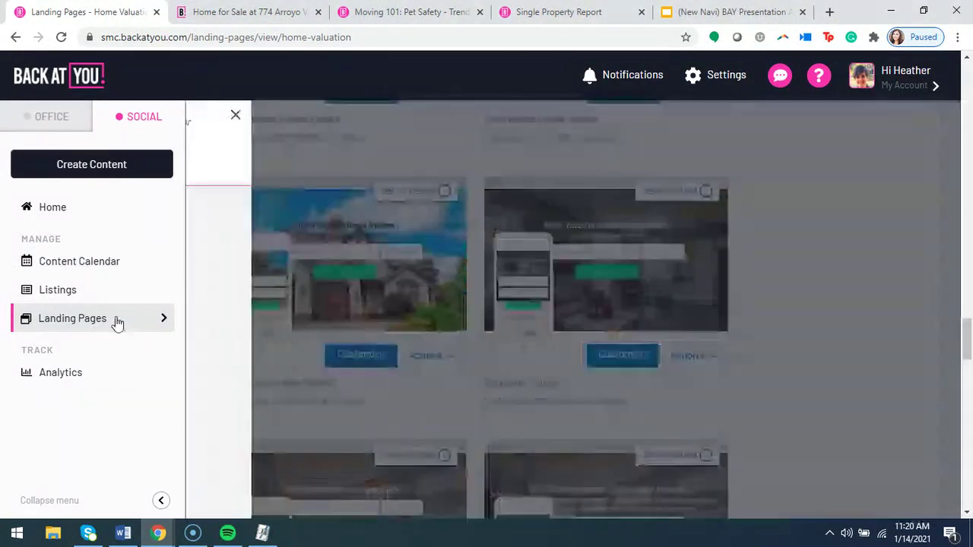
left_click(128, 329)
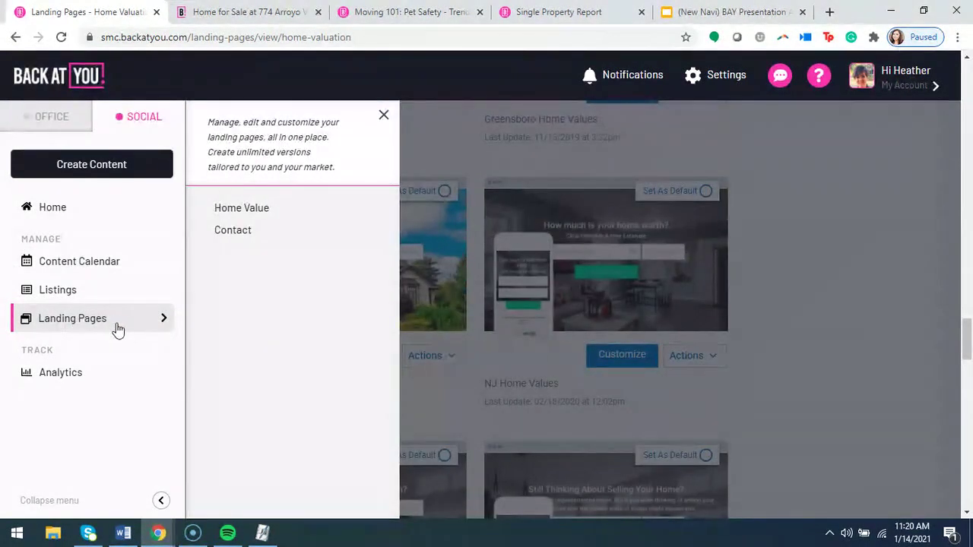
left_click(227, 231)
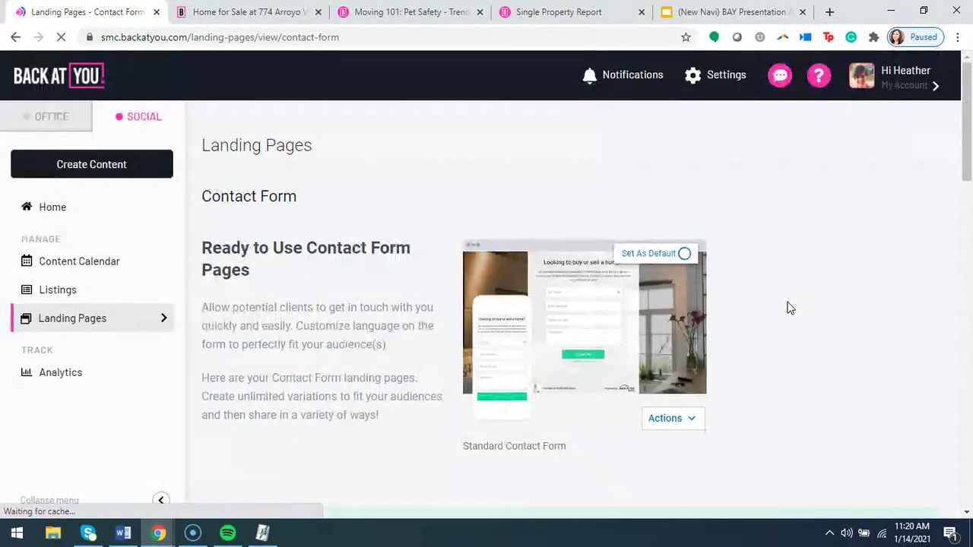
scroll(788, 312, "down", 1)
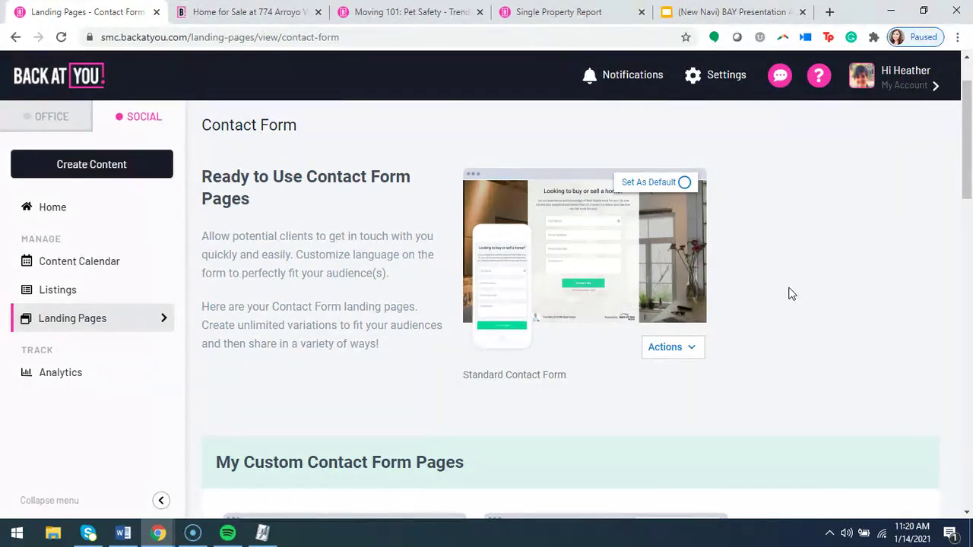
scroll(543, 272, "down", 3)
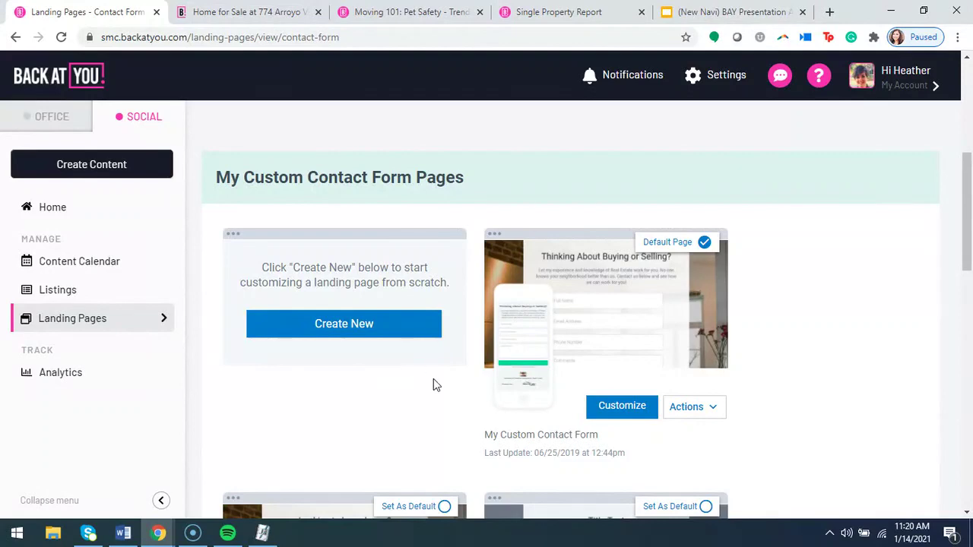
scroll(432, 384, "down", 2)
scroll(440, 397, "down", 3)
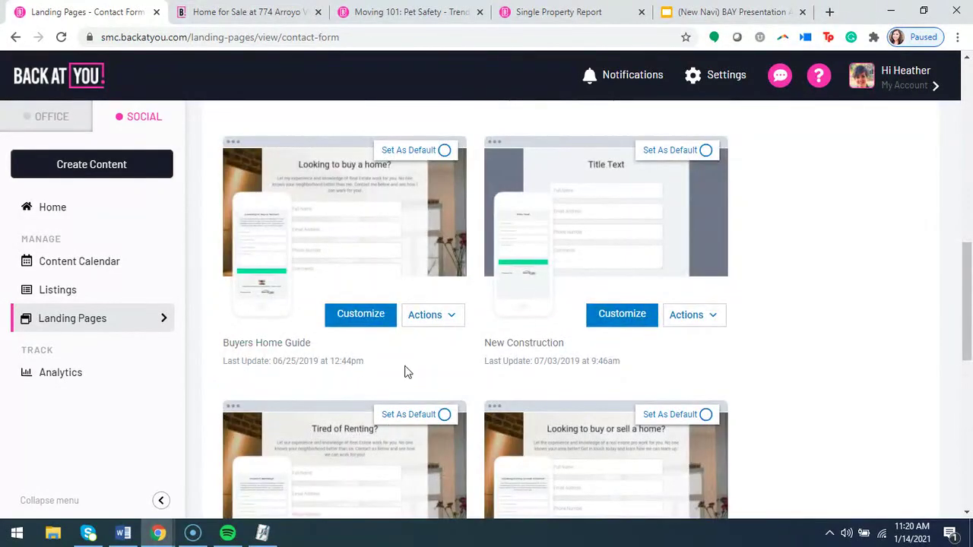
scroll(342, 343, "down", 2)
scroll(343, 346, "up", 2)
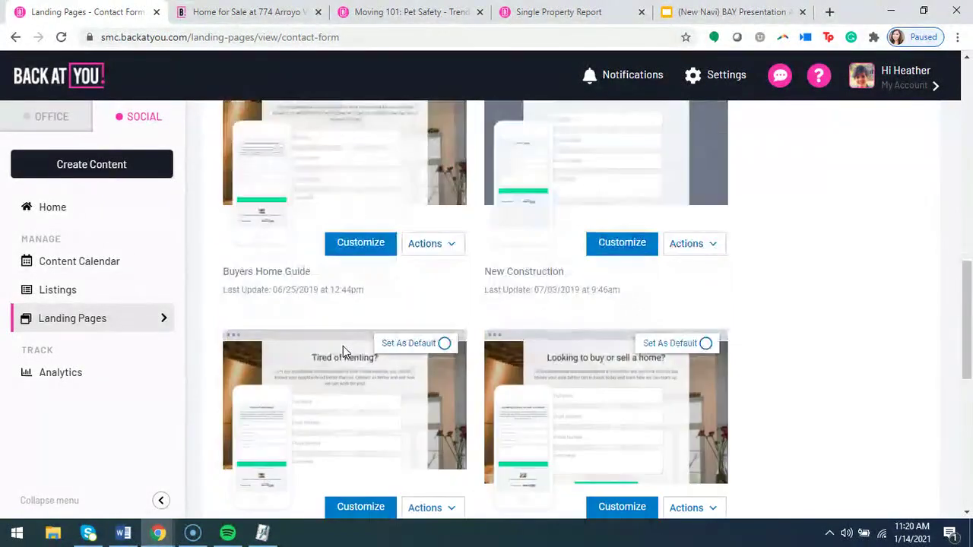
scroll(339, 354, "up", 1)
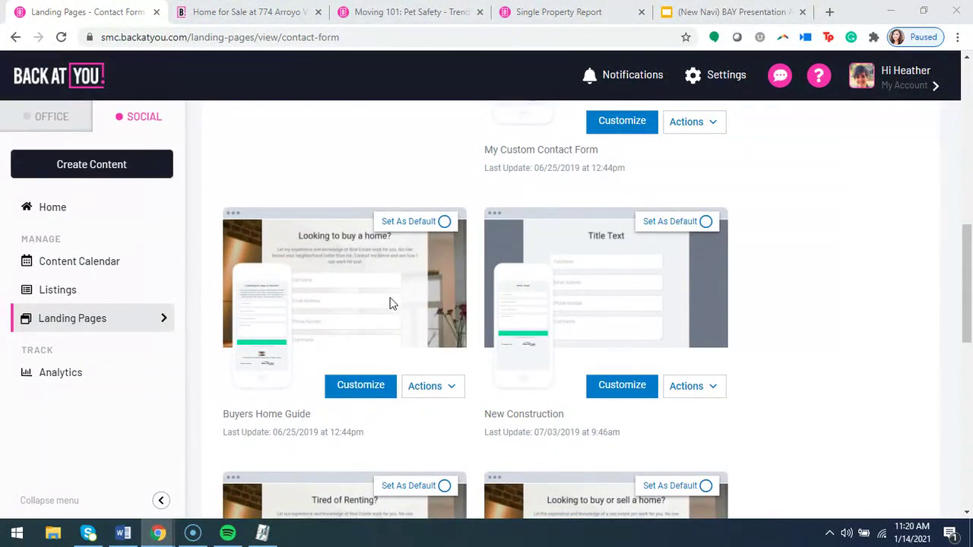
scroll(219, 328, "up", 1)
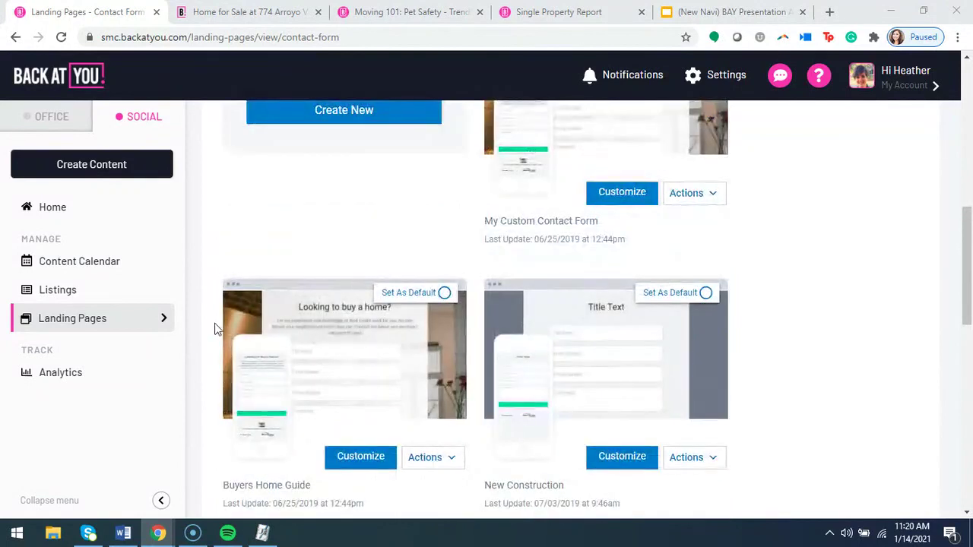
Open Post Analytics and review scheduled posts' content type, impressions, reach and engagement.
left_click(83, 374)
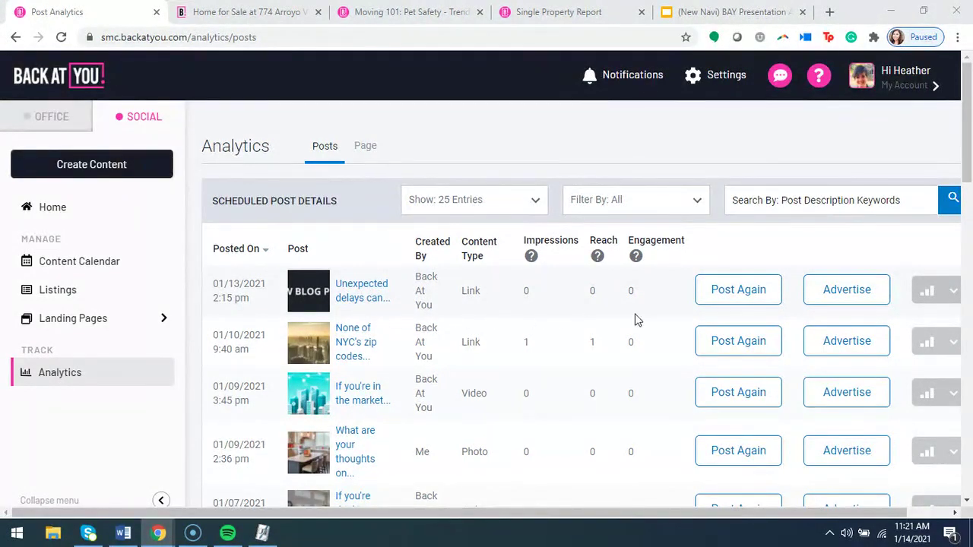
scroll(514, 327, "down", 1)
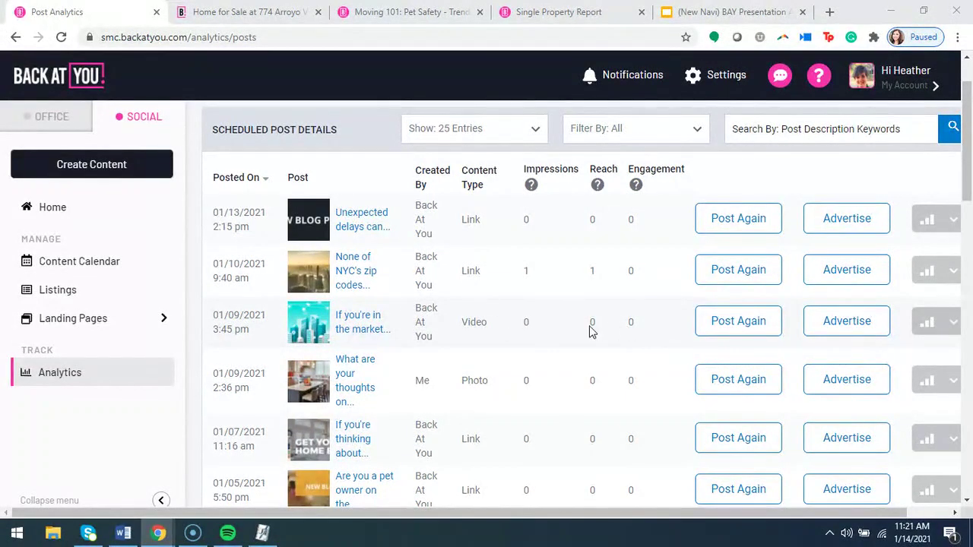
mouse_move(935, 323)
scroll(597, 339, "down", 4)
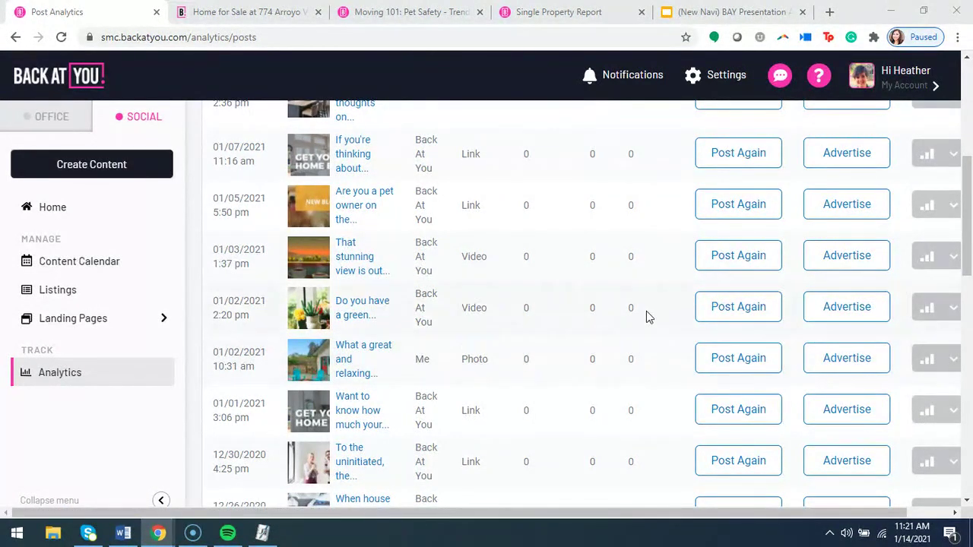
scroll(639, 318, "up", 5)
Go to Home and open the Profile page from the Settings panel.
left_click(77, 210)
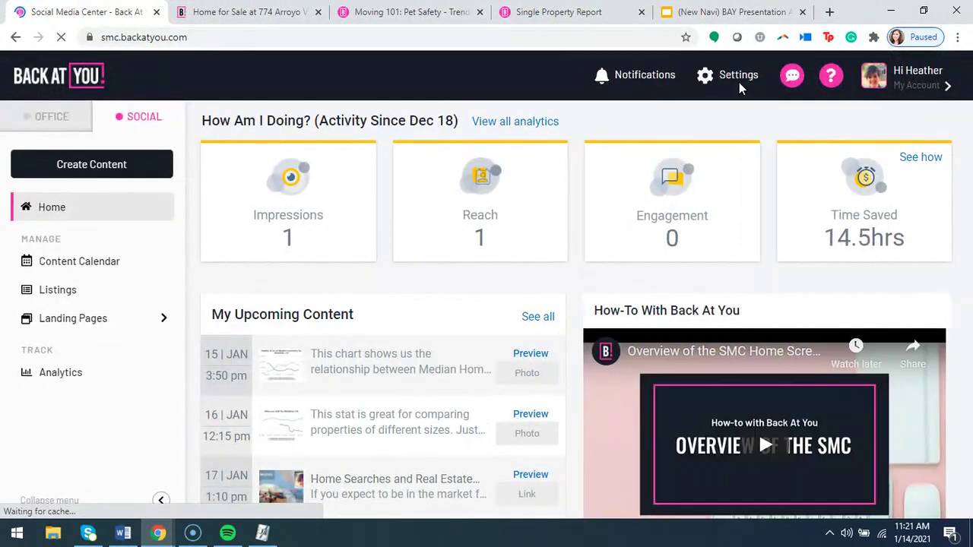
left_click(737, 79)
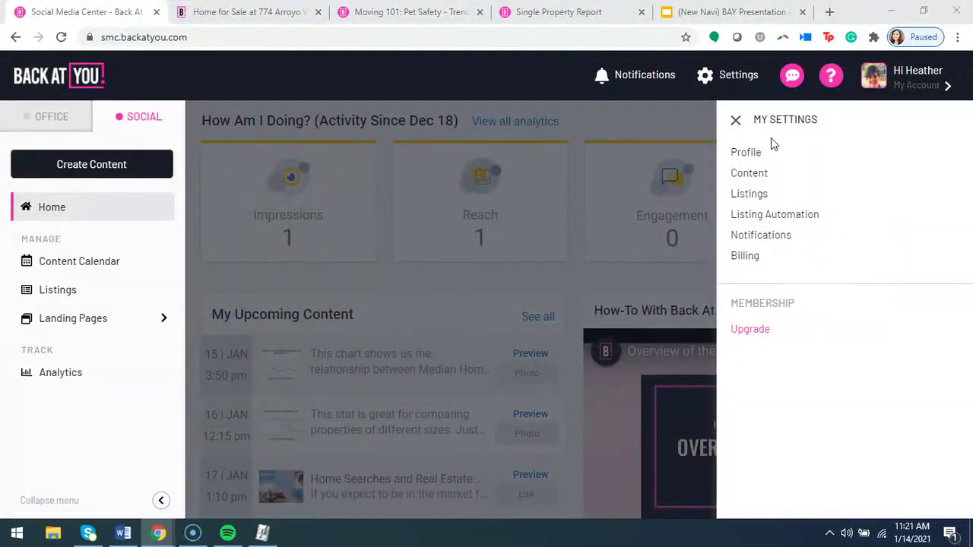
left_click(749, 153)
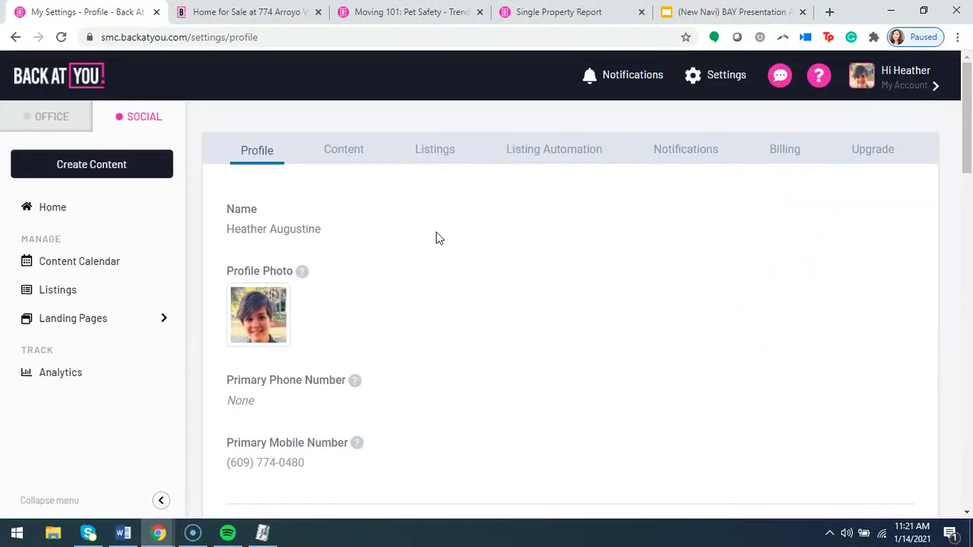
scroll(437, 238, "down", 1)
scroll(437, 242, "up", 1)
Review the profile's name, photo, phone, company and branding fields, then go to Content settings.
scroll(384, 282, "down", 3)
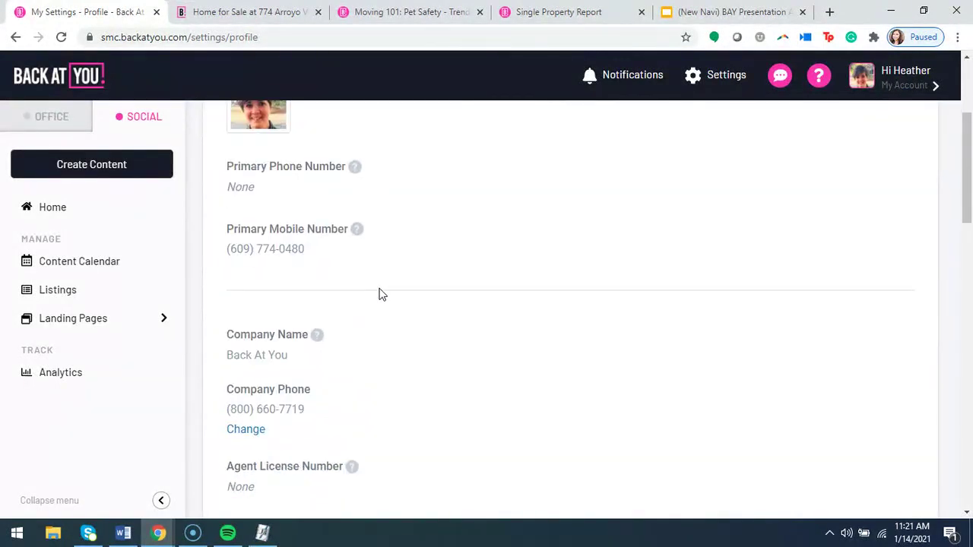
scroll(382, 294, "down", 4)
scroll(382, 294, "up", 5)
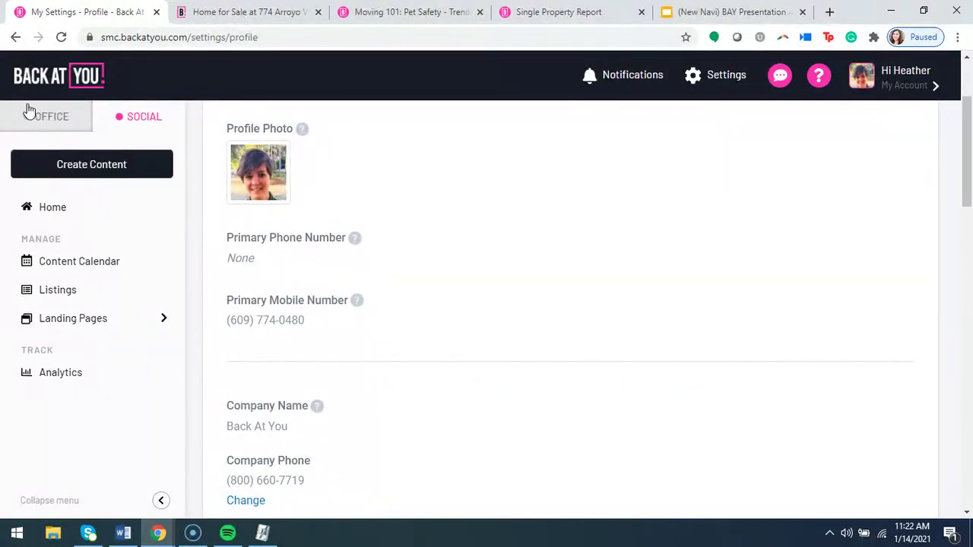
scroll(456, 285, "down", 10)
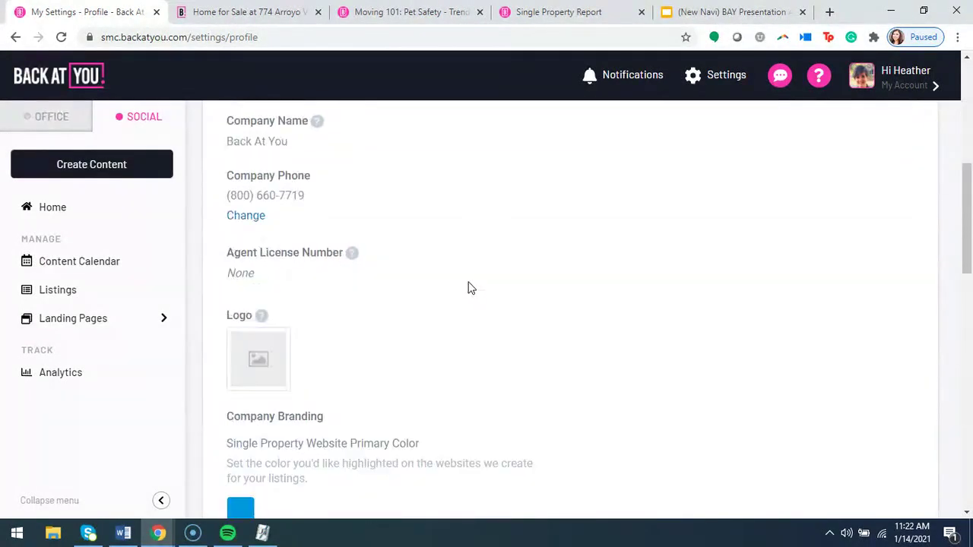
scroll(456, 290, "down", 4)
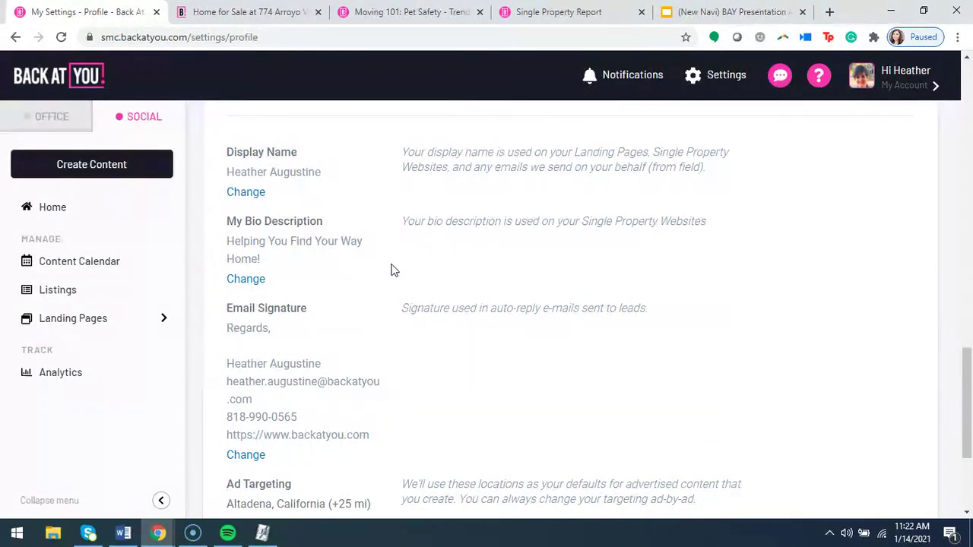
scroll(393, 270, "down", 1)
scroll(392, 270, "down", 2)
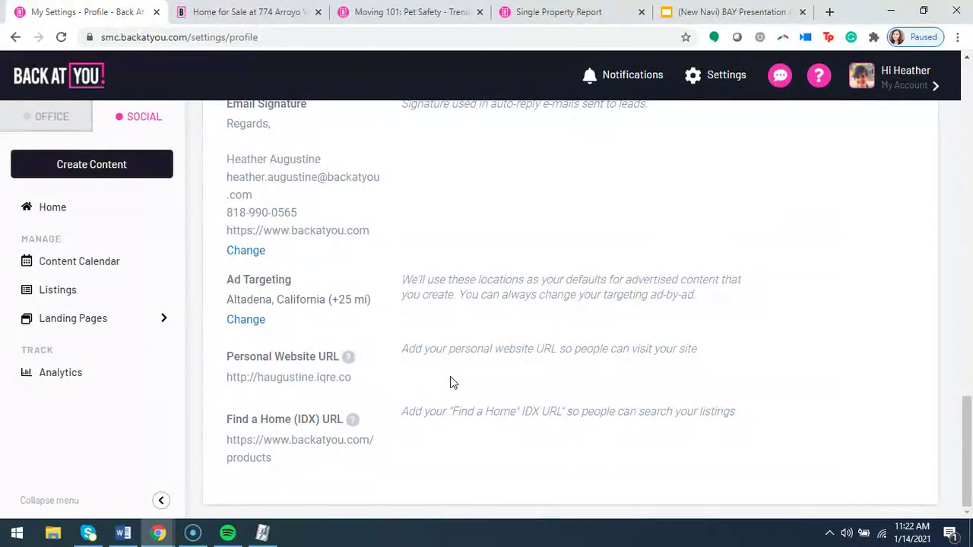
scroll(450, 382, "up", 15)
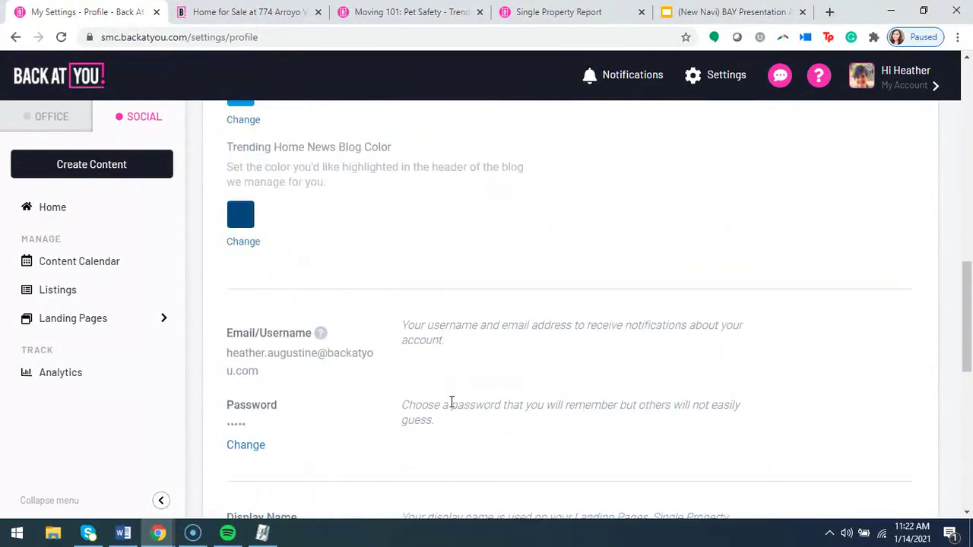
scroll(449, 415, "up", 10)
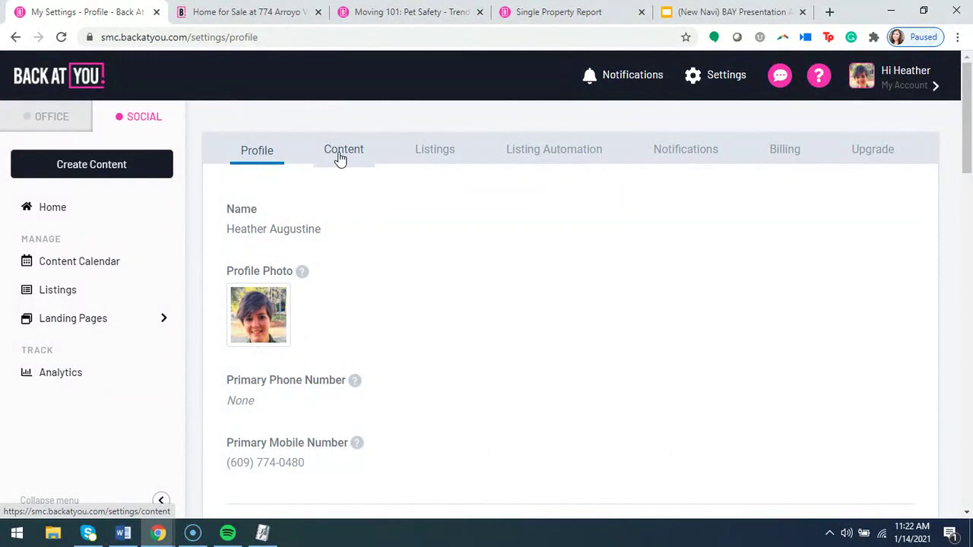
left_click(341, 152)
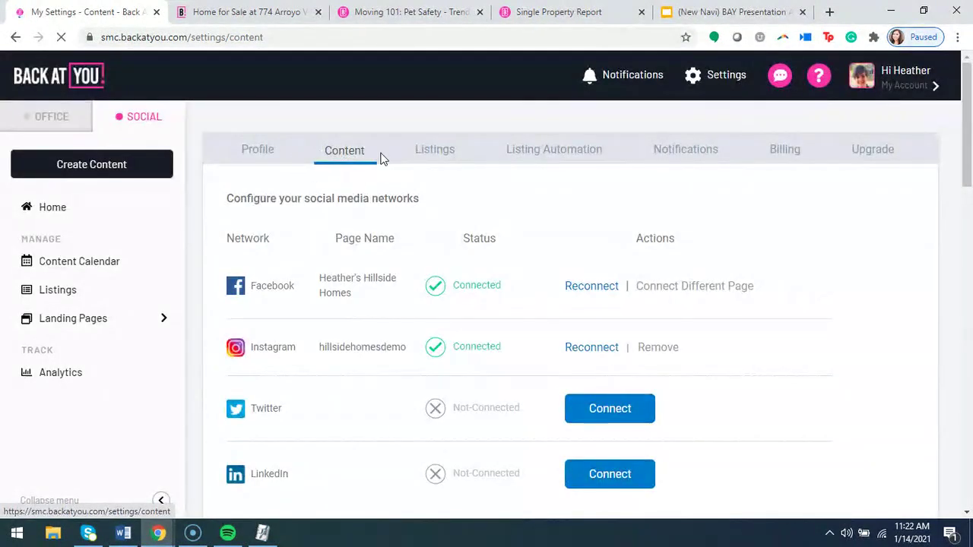
Check the social networks: Facebook and Instagram connected, Twitter and LinkedIn not connected.
left_click(720, 74)
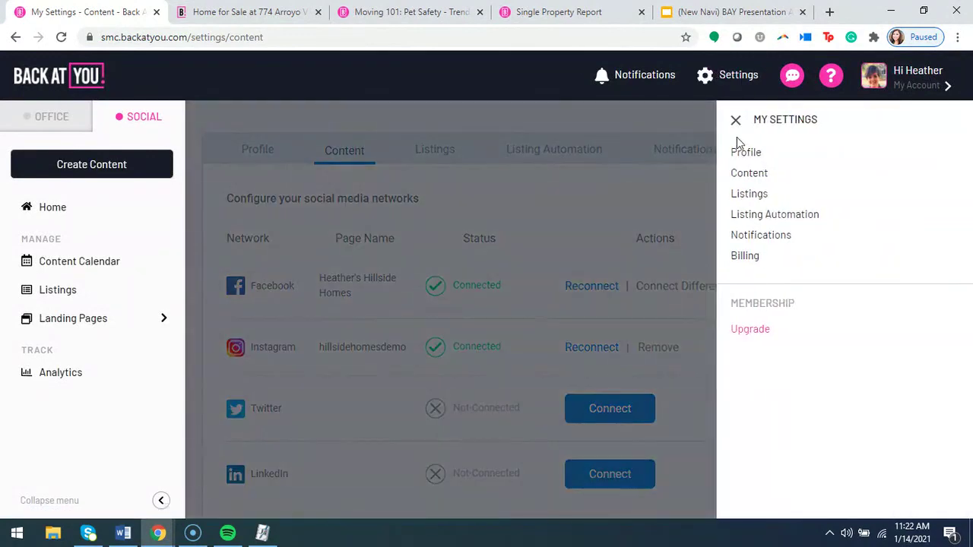
left_click(736, 121)
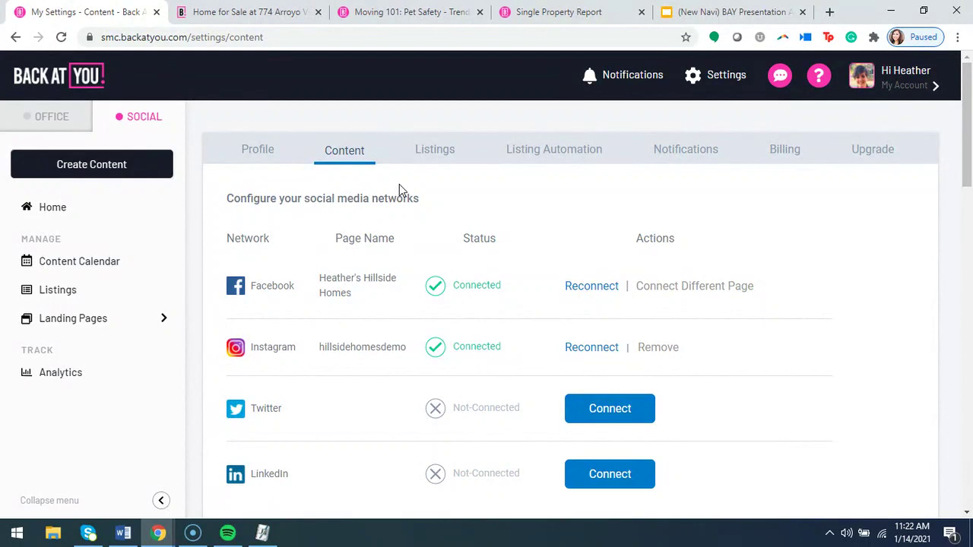
scroll(365, 246, "down", 1)
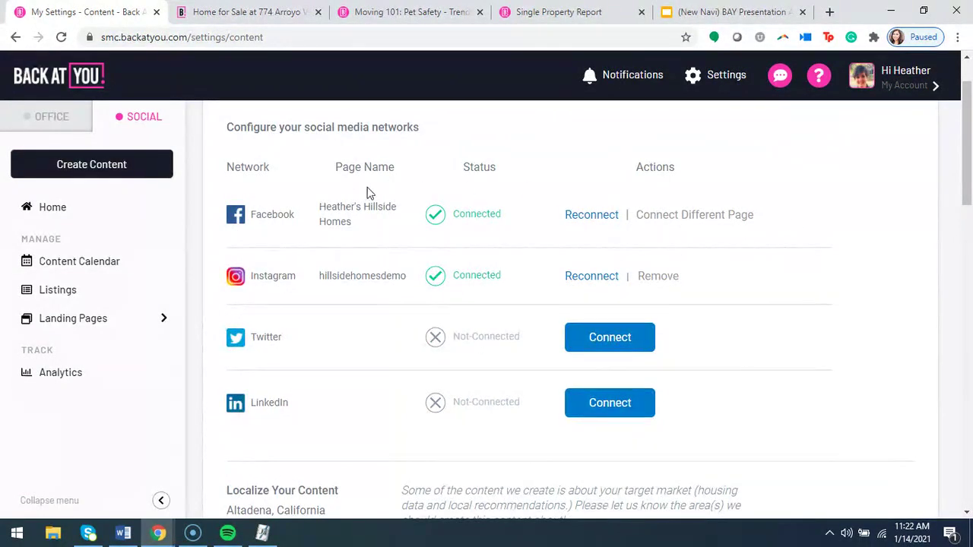
scroll(370, 238, "up", 1)
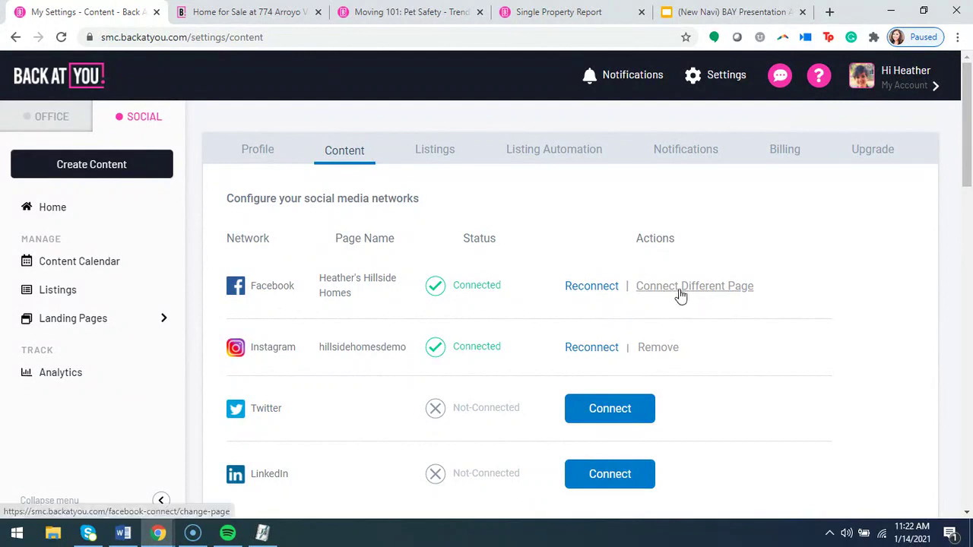
scroll(285, 318, "down", 1)
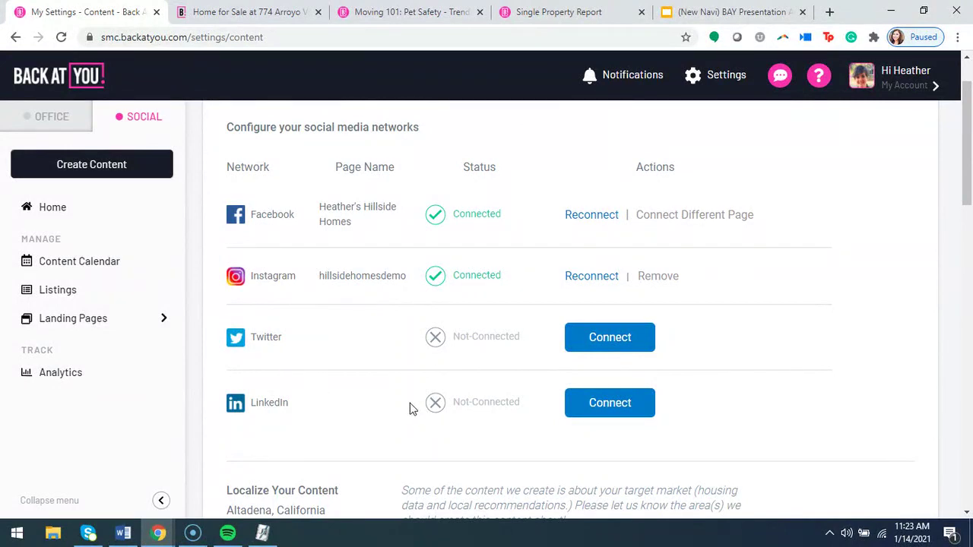
scroll(353, 401, "up", 1)
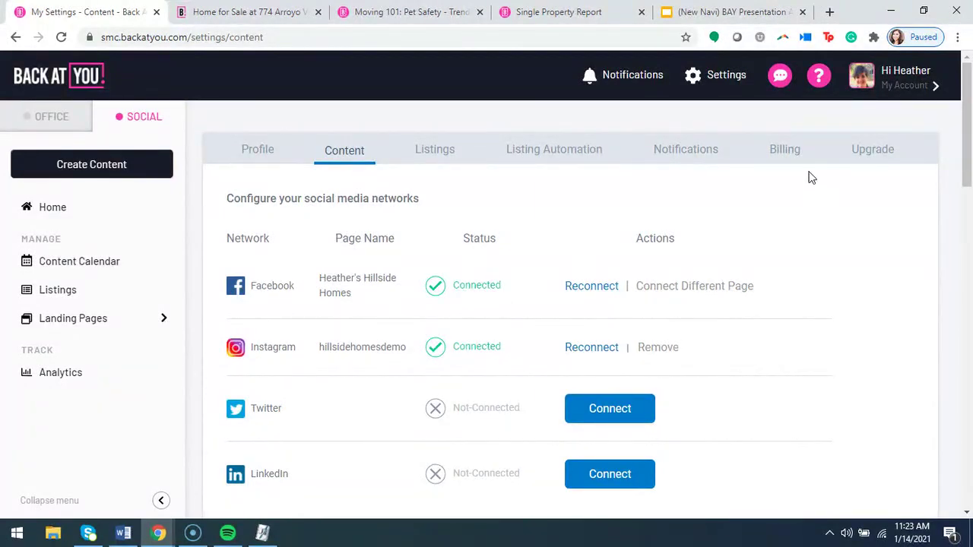
left_click(813, 85)
left_click(790, 293)
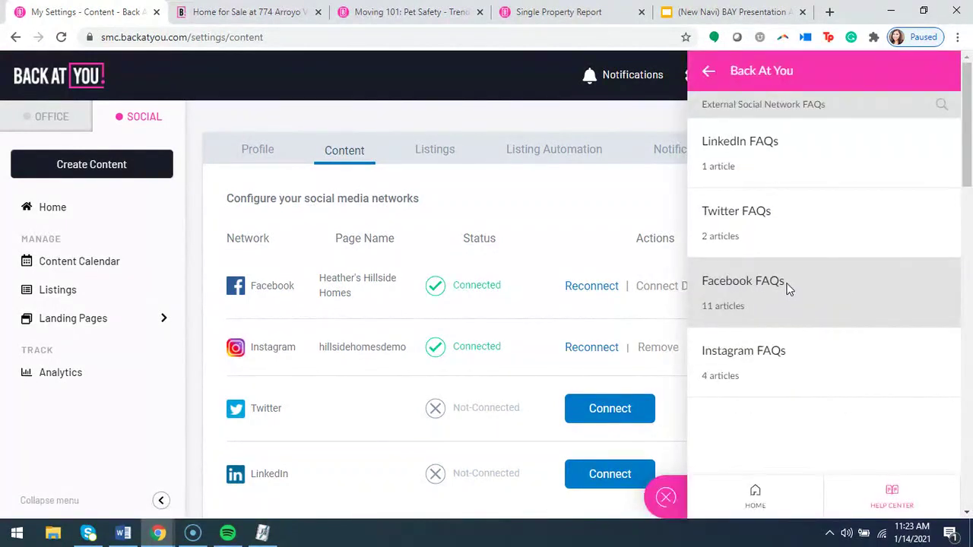
left_click(758, 359)
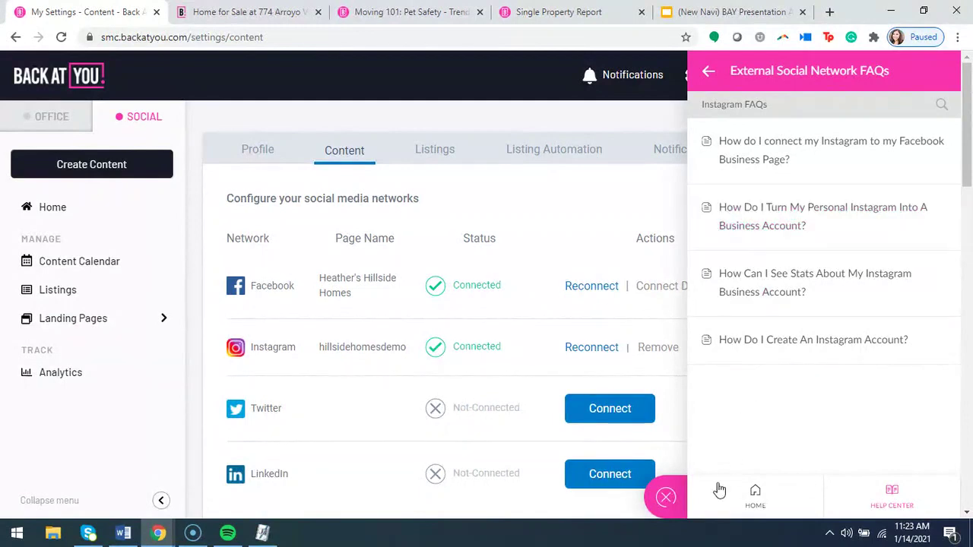
left_click(666, 498)
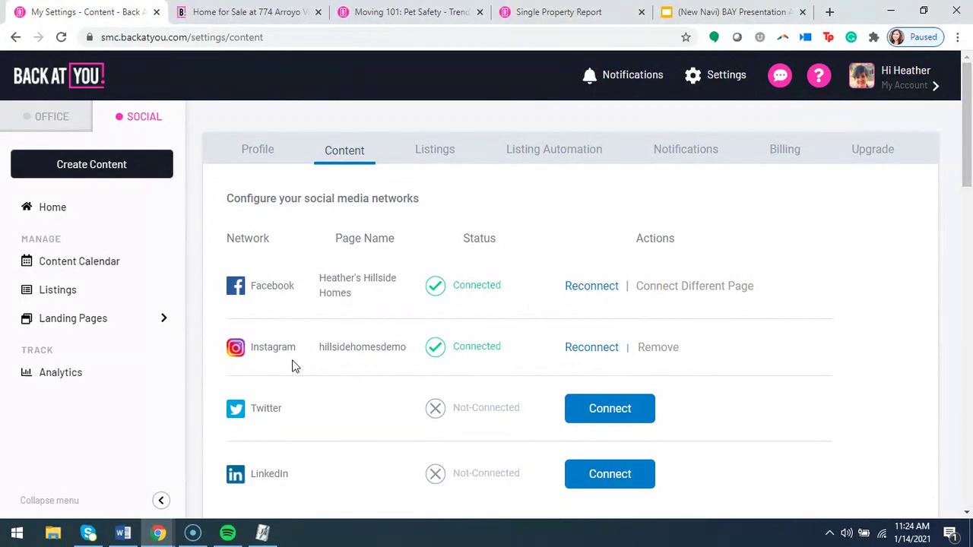
Open the content local area editor and close it without changes.
scroll(273, 380, "down", 2)
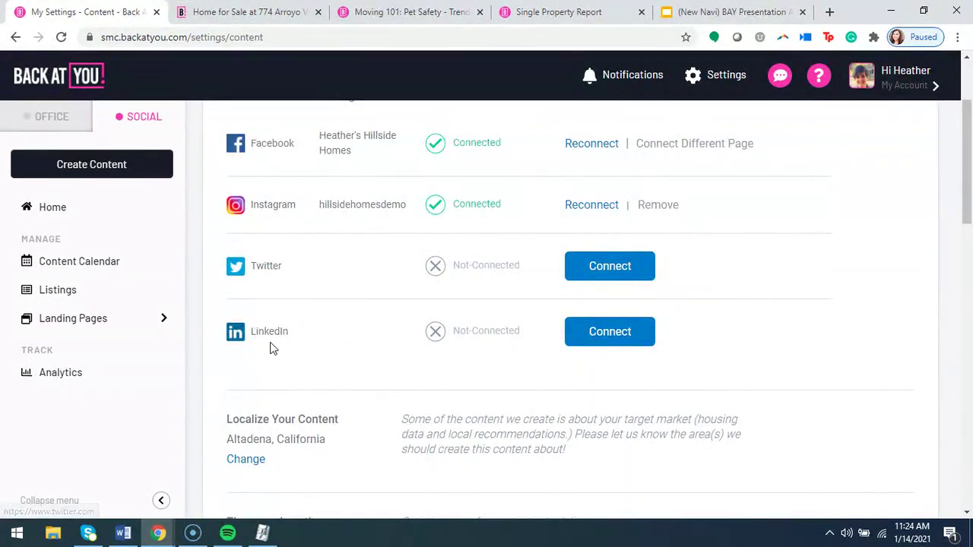
scroll(302, 351, "down", 1)
scroll(314, 373, "down", 1)
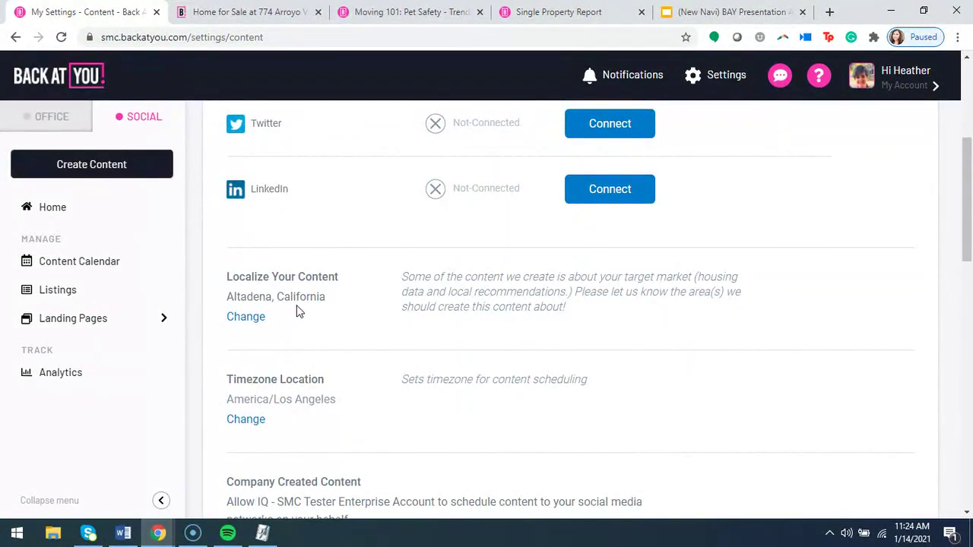
left_click(252, 321)
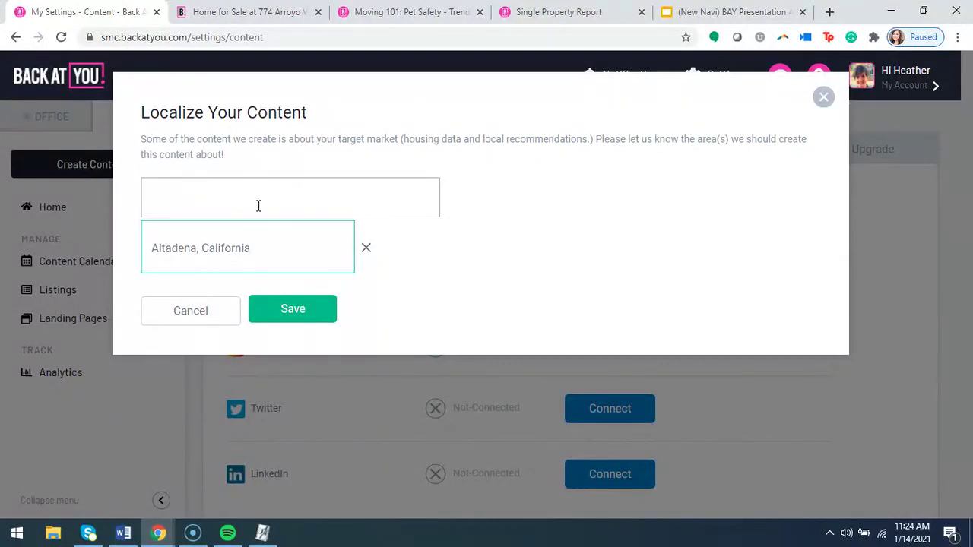
left_click(821, 97)
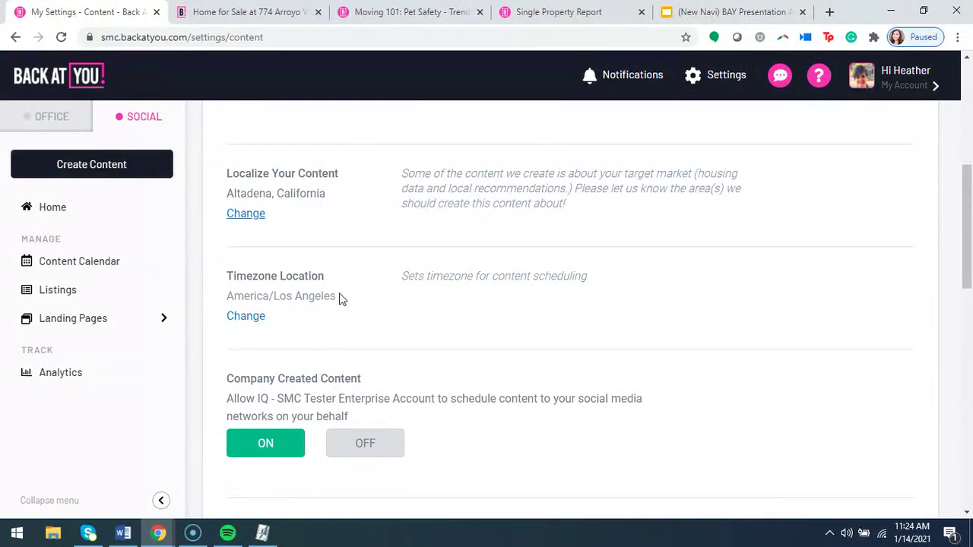
Look over the content category choices and close them without saving.
scroll(431, 307, "down", 2)
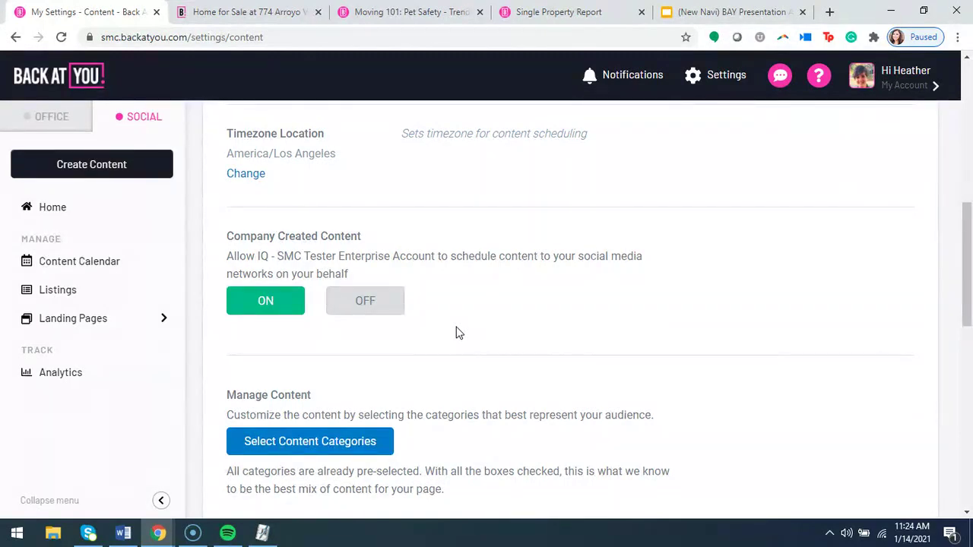
scroll(450, 343, "down", 1)
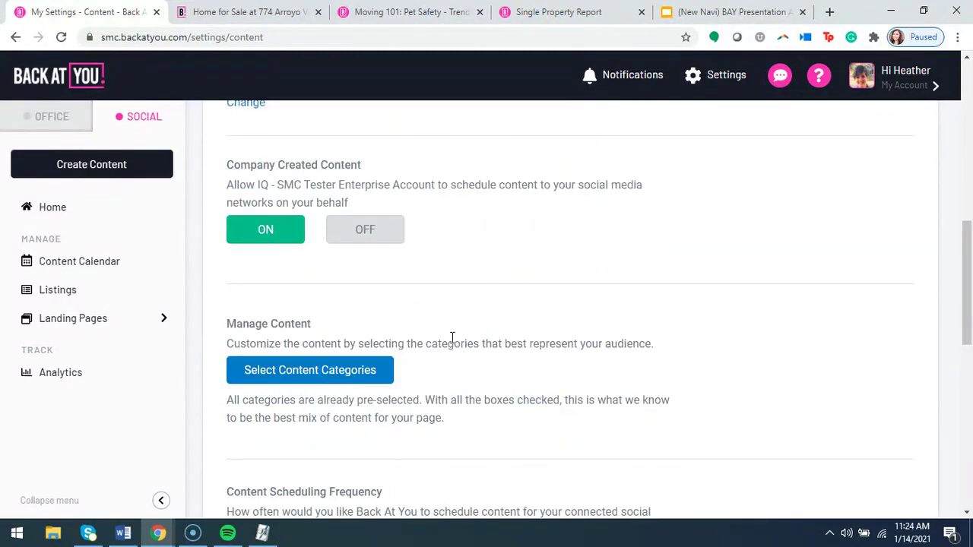
scroll(451, 338, "down", 1)
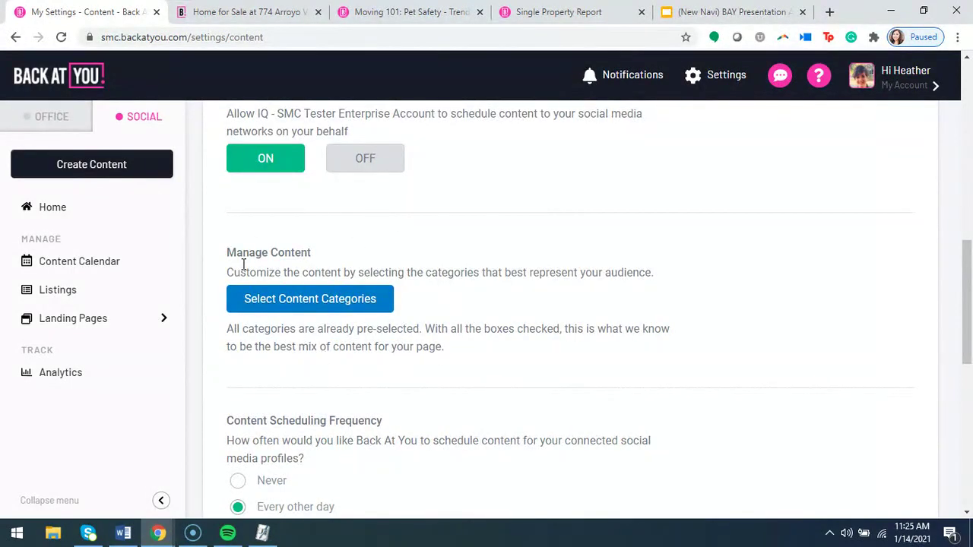
left_click(340, 301)
scroll(245, 354, "down", 1)
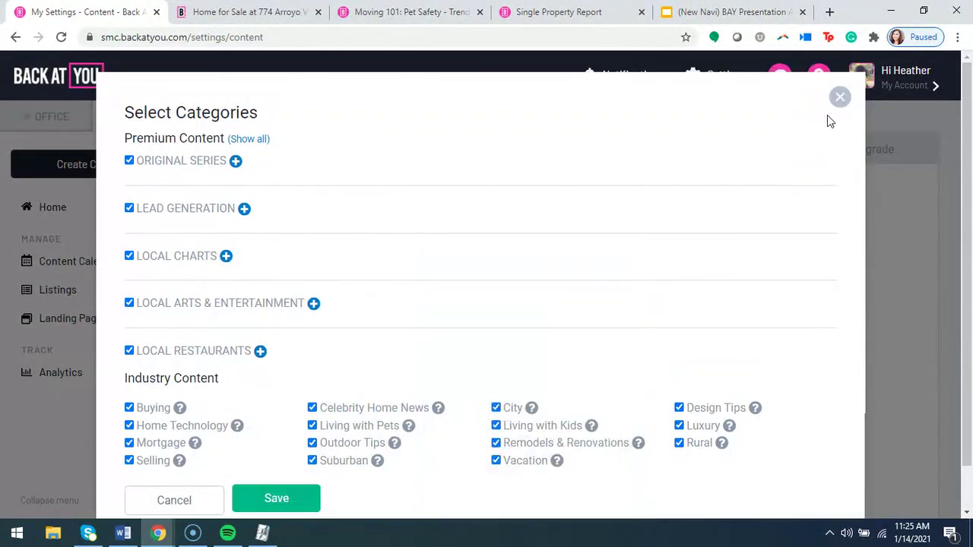
left_click(840, 100)
scroll(358, 309, "down", 5)
scroll(358, 308, "up", 3)
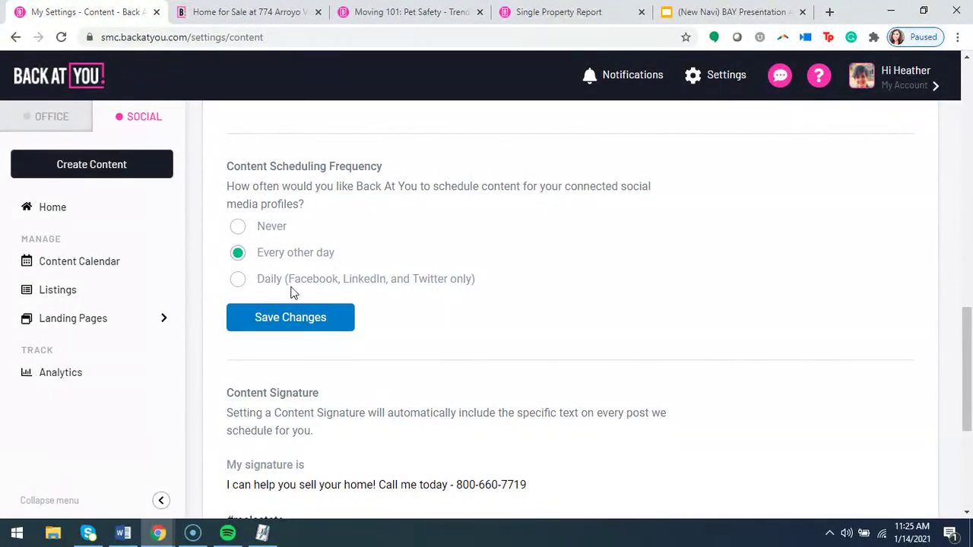
scroll(347, 317, "down", 2)
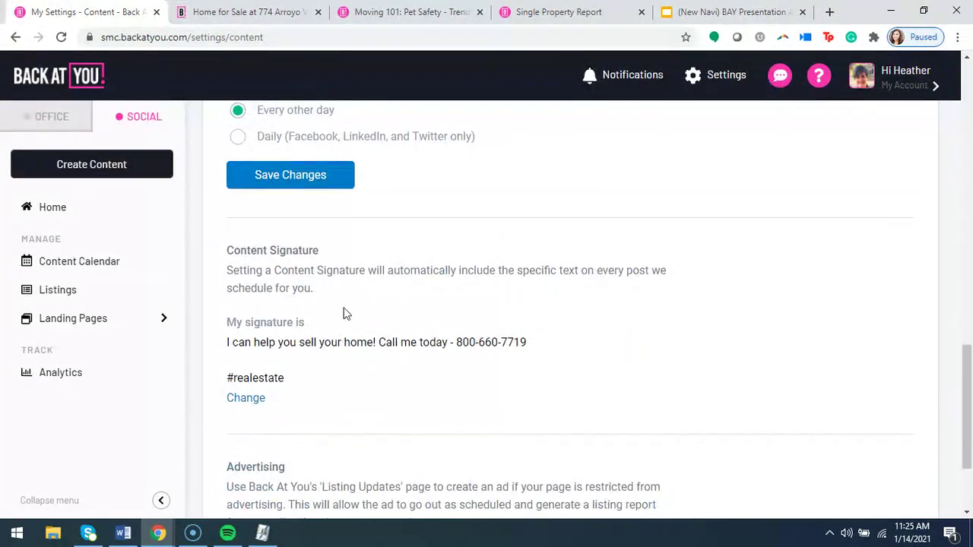
scroll(346, 312, "up", 1)
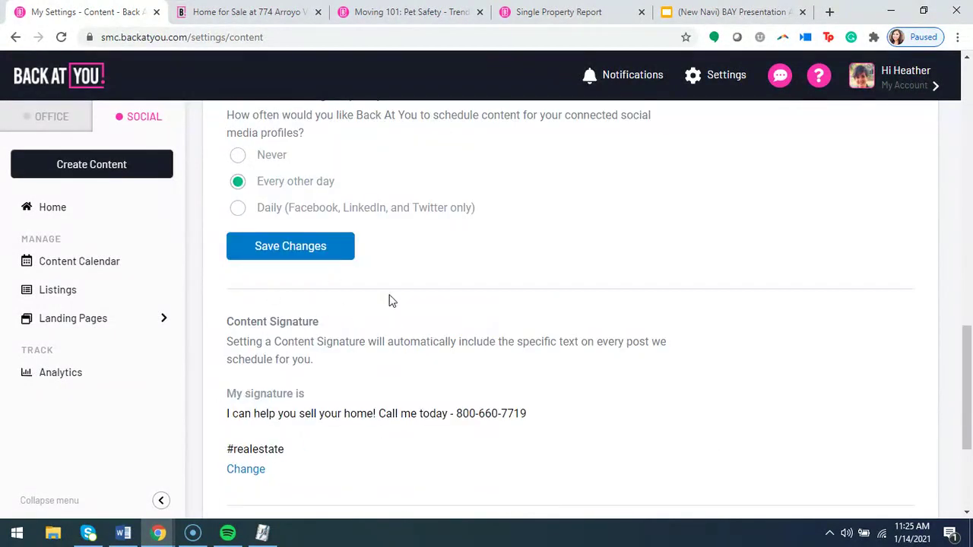
Edit the content signature text around the #realestate hashtag and save it.
left_click(261, 472)
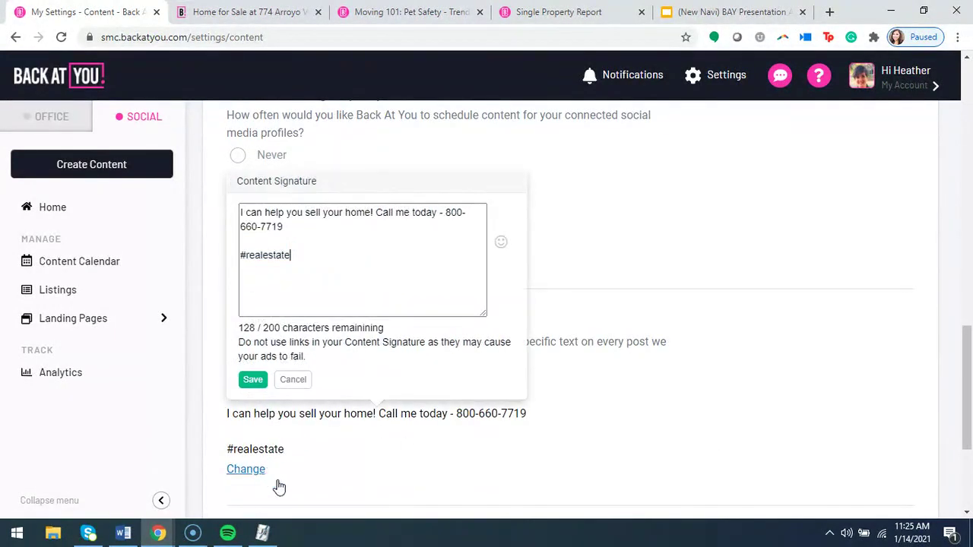
left_click(297, 225)
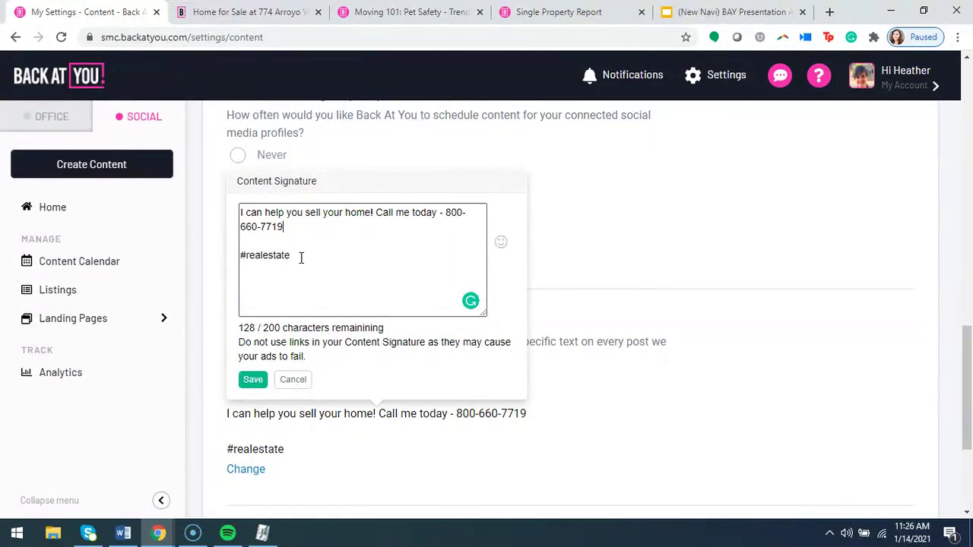
left_click_drag(312, 359, 238, 341)
left_click(318, 278)
left_click(276, 240)
left_click(252, 379)
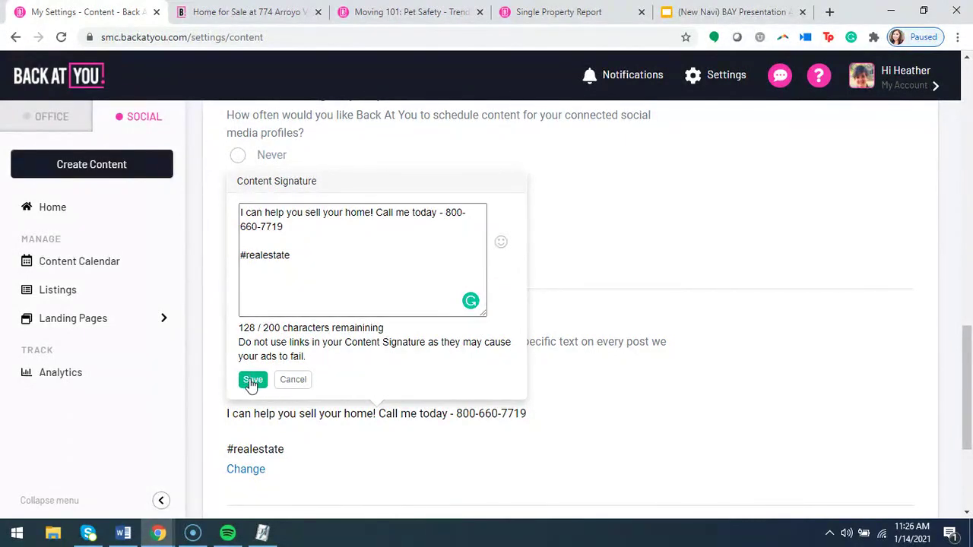
In Listing Automation, keep auto-posting on for New Listing and Just Reduced listings and save.
scroll(585, 247, "up", 10)
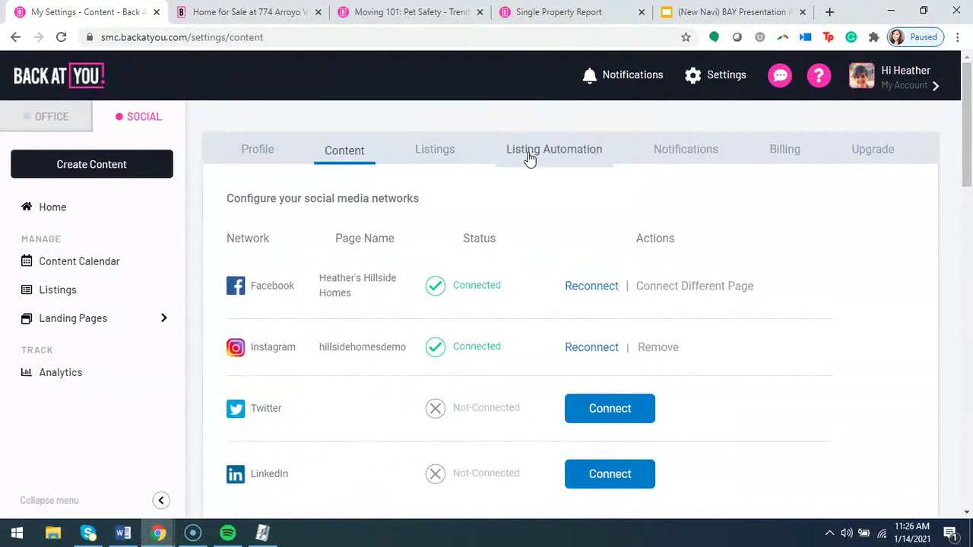
left_click(573, 156)
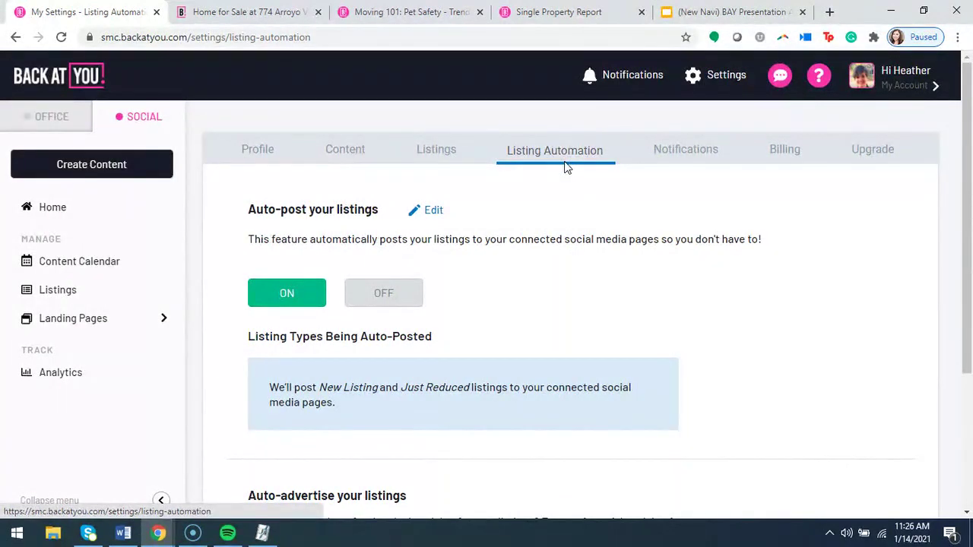
left_click(432, 211)
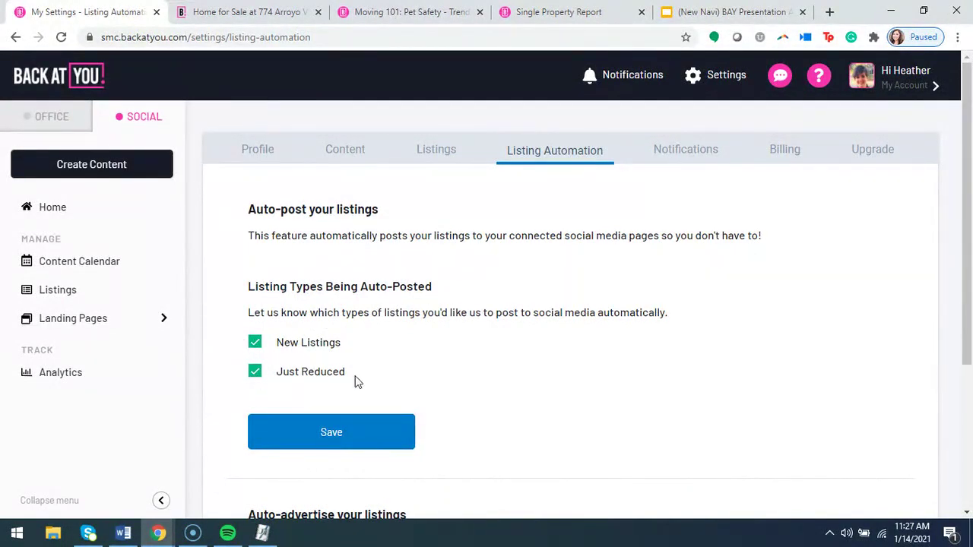
left_click(259, 374)
left_click(258, 375)
left_click(258, 345)
left_click(255, 347)
left_click(331, 434)
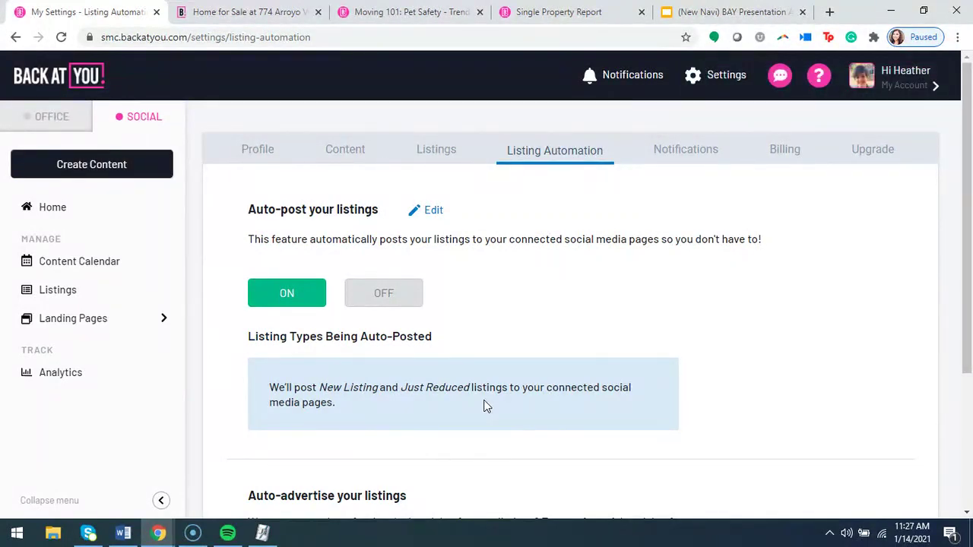
Turn on listing auto-advertising, targeting a 25-mile radius around each property.
scroll(372, 357, "down", 2)
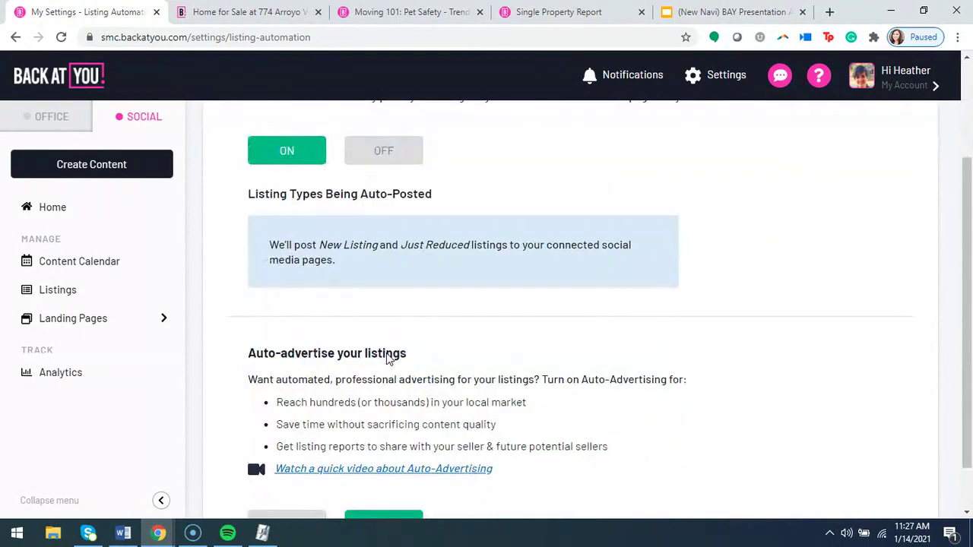
scroll(388, 358, "down", 1)
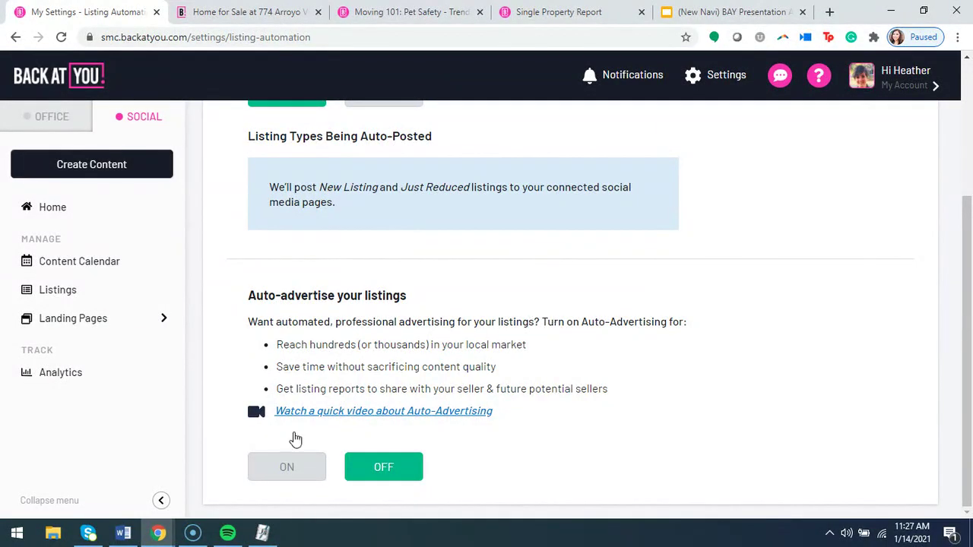
left_click(287, 472)
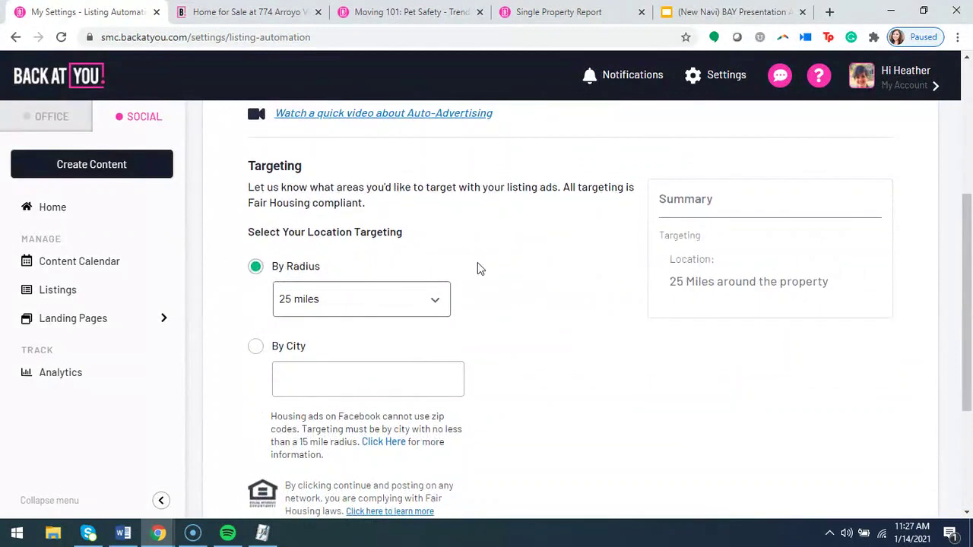
left_click(388, 300)
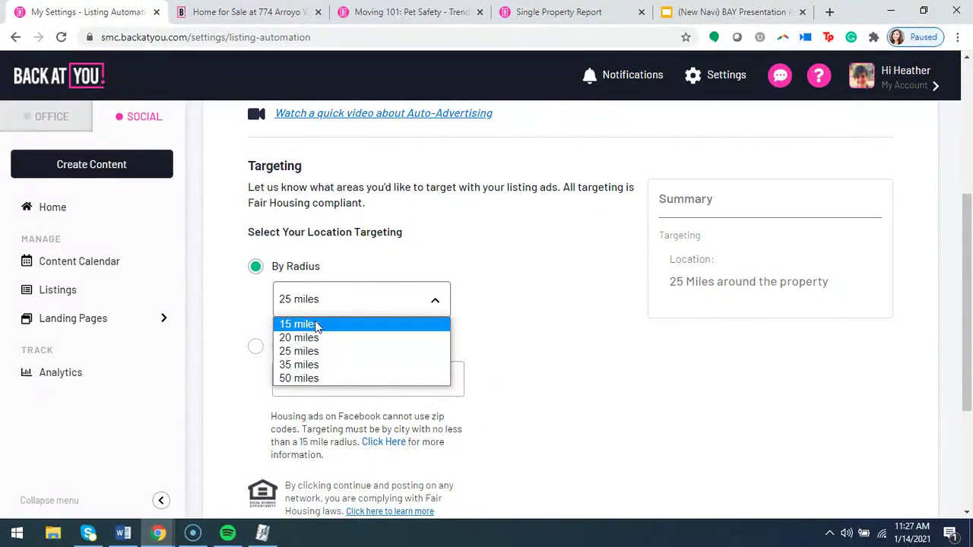
left_click(242, 332)
left_click(256, 347)
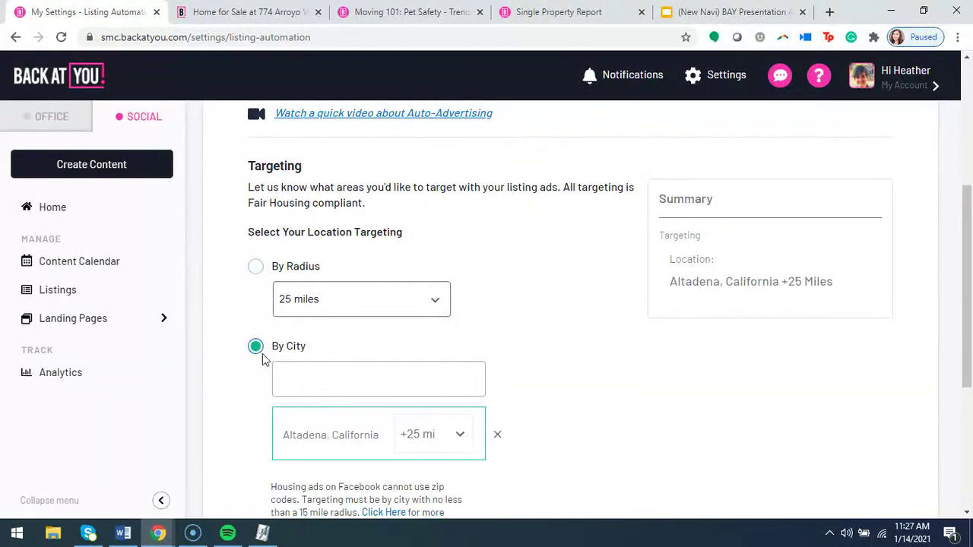
scroll(308, 407, "up", 1)
left_click(256, 339)
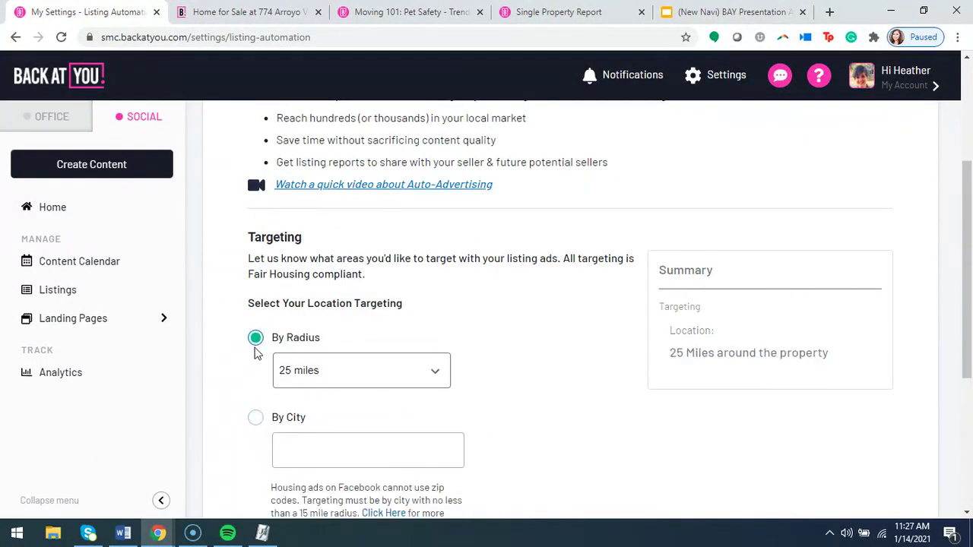
scroll(255, 348, "down", 3)
left_click(343, 413)
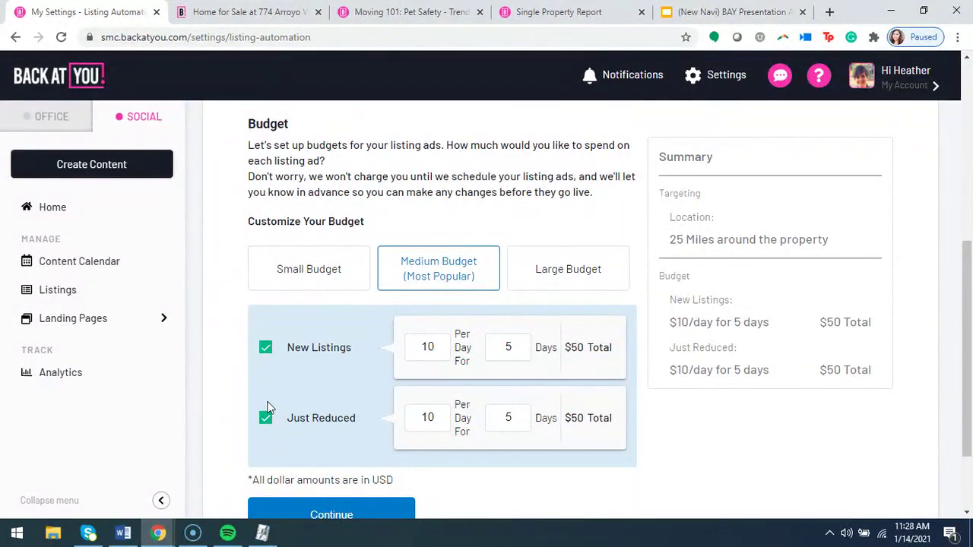
Budget New Listings ads at 3 days and Just Reduced ads at $5/day for 2 days.
left_click(266, 419)
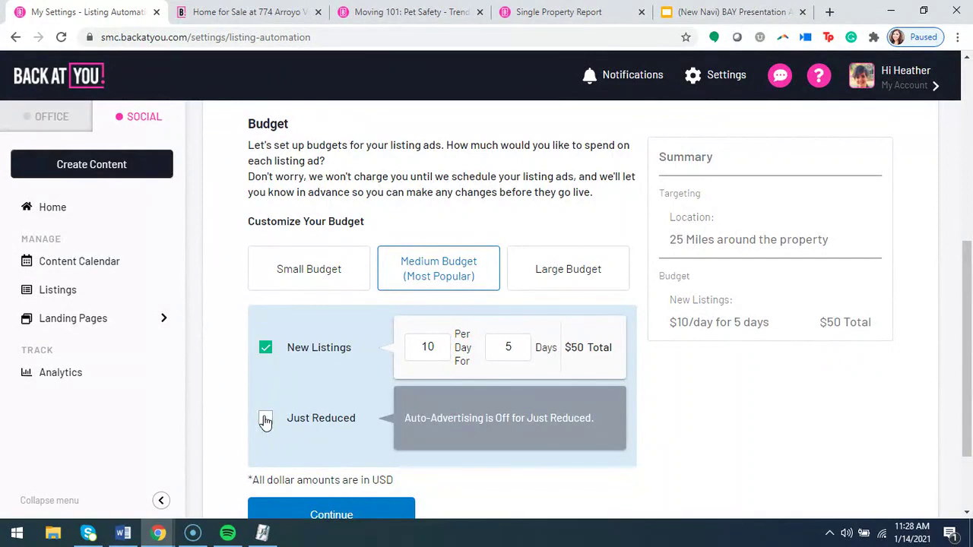
left_click(265, 421)
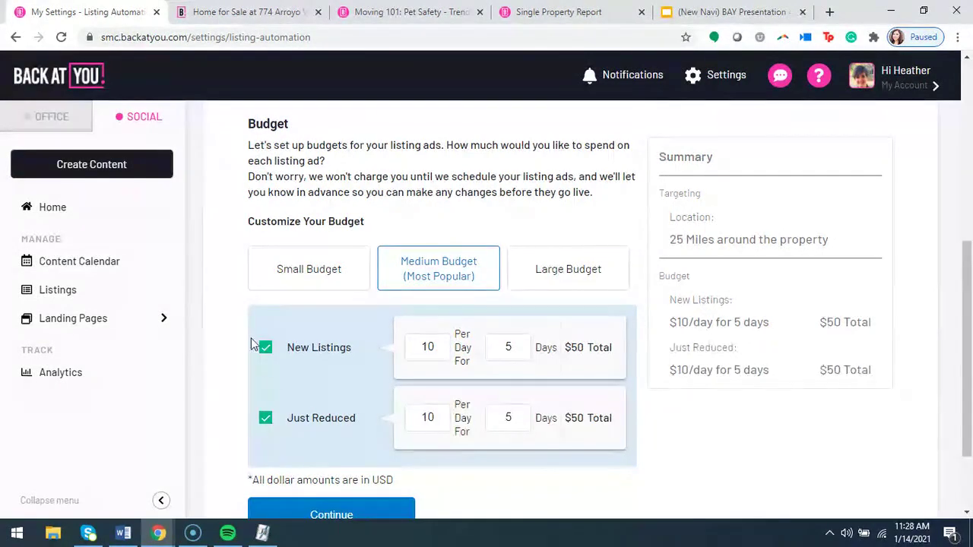
left_click(265, 347)
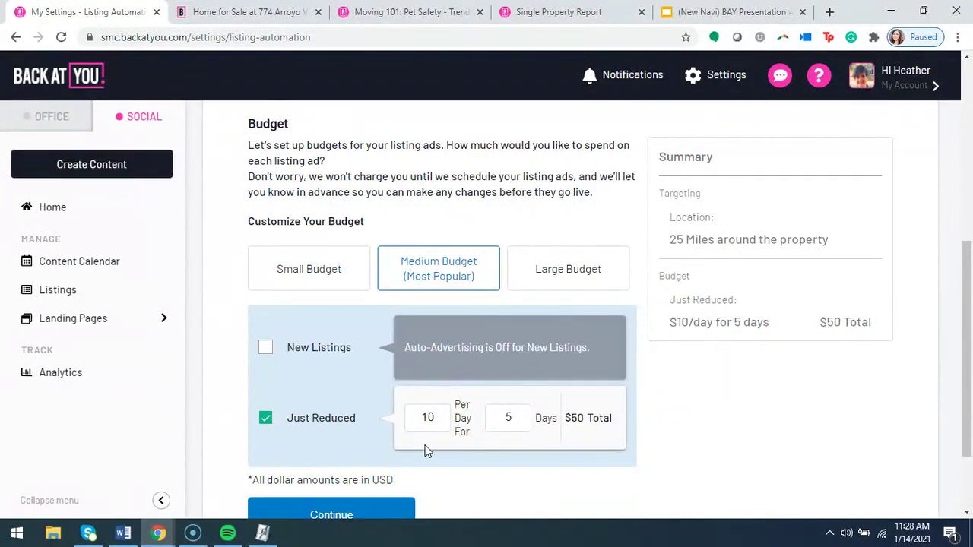
left_click(266, 348)
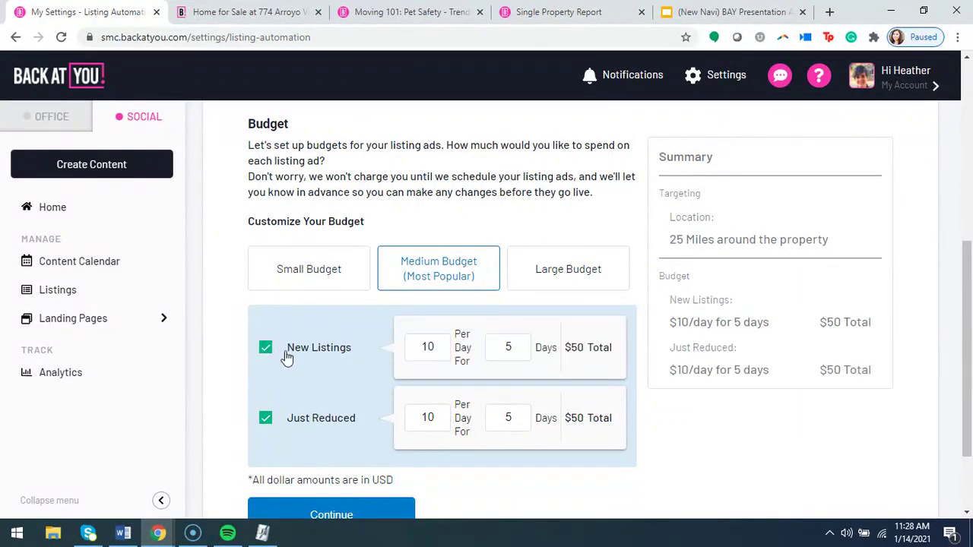
double_click(520, 347)
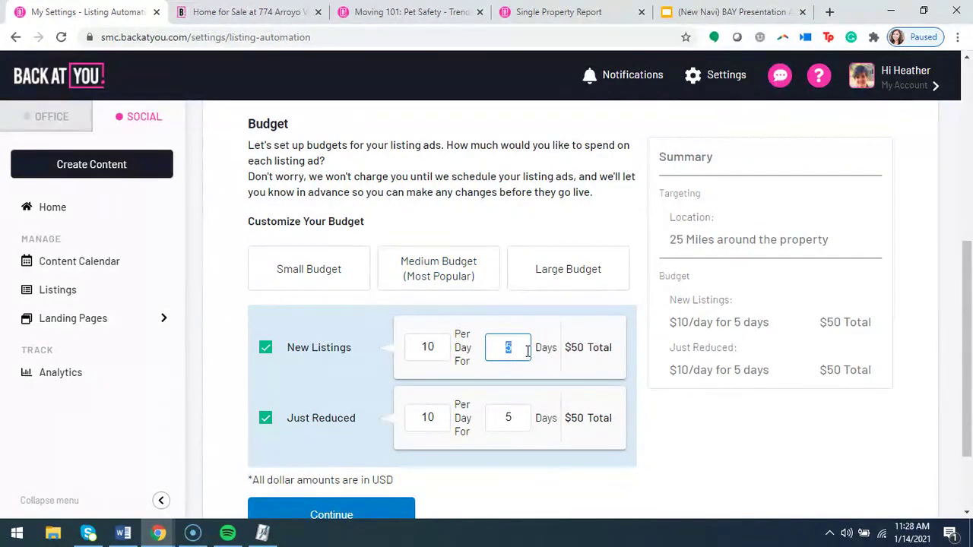
type("3")
double_click(493, 416)
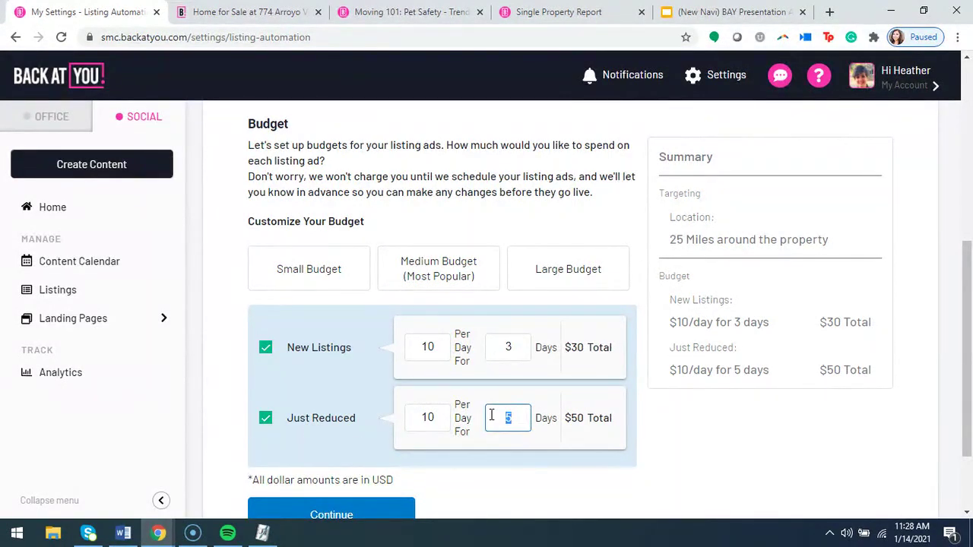
type("2")
double_click(407, 419)
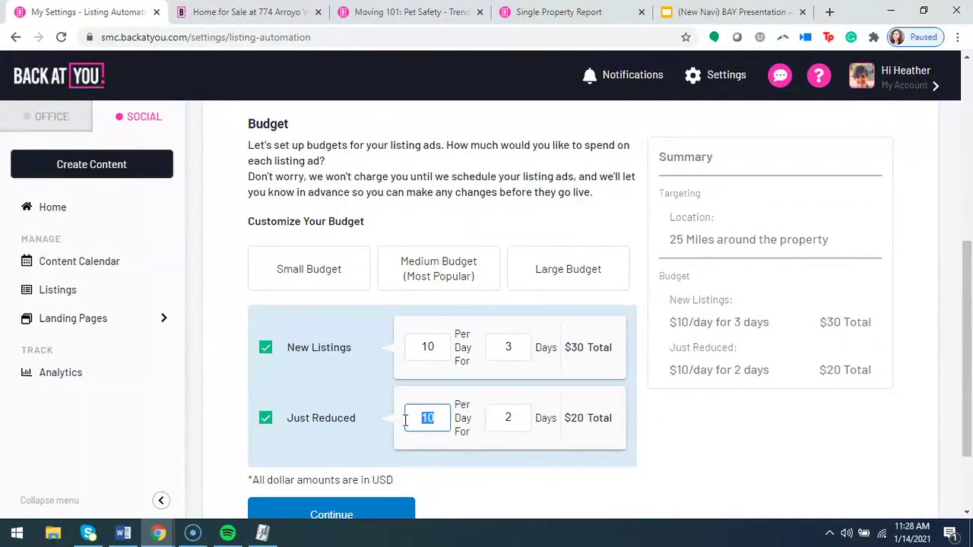
type("5")
left_click(496, 462)
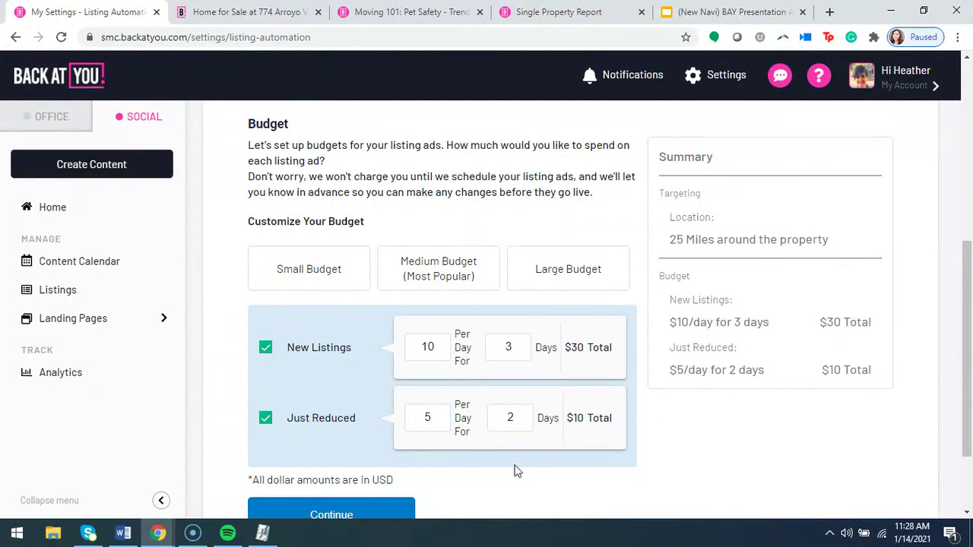
Confirm the budget and accept the auto-advertising authorization in the Review section.
left_click(336, 515)
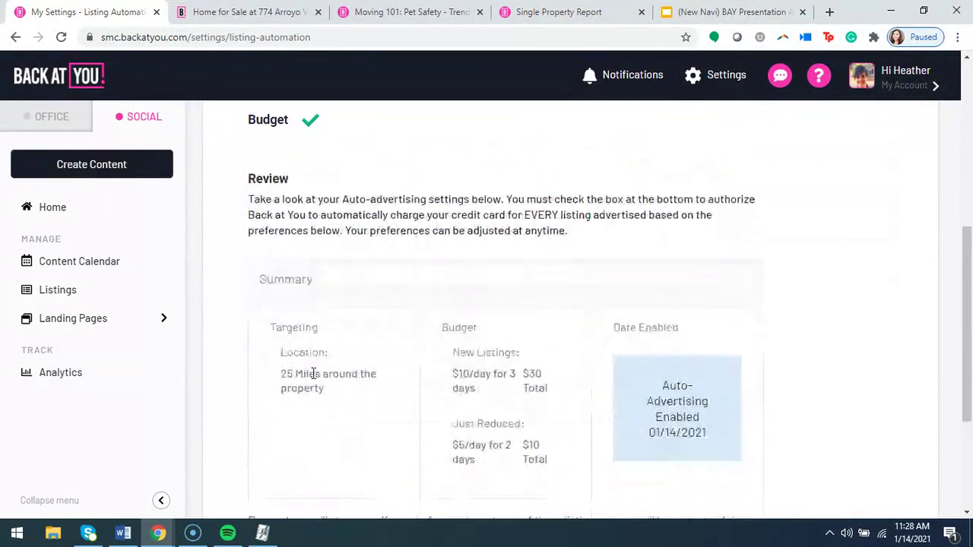
scroll(288, 390, "down", 2)
left_click(270, 467)
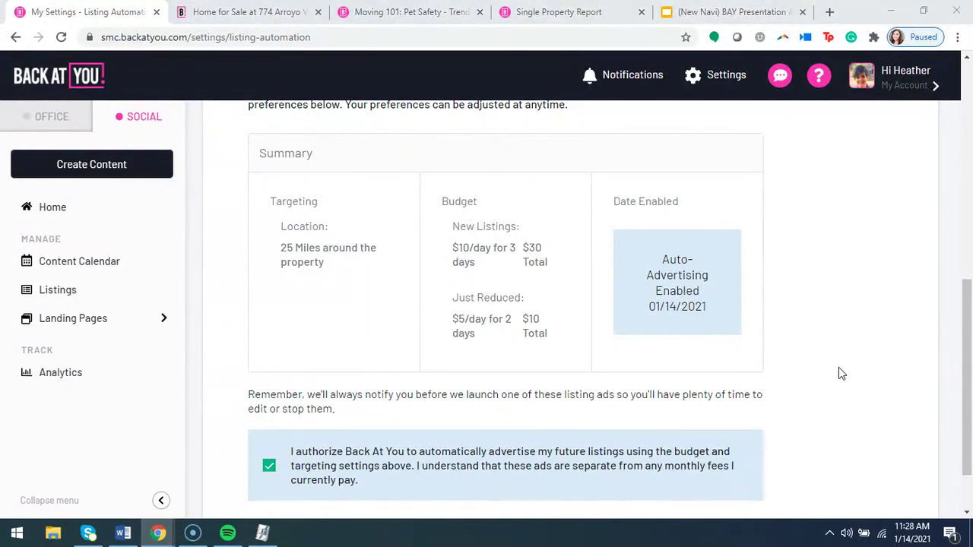
scroll(768, 389, "down", 2)
scroll(768, 389, "up", 8)
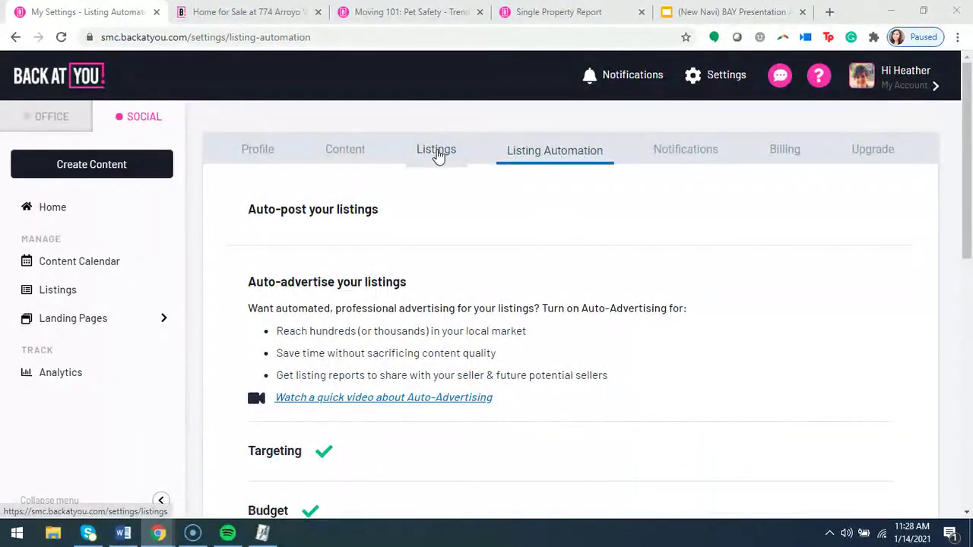
Review the New Listing and Just Reduced captions unchanged, then move to Notifications settings.
left_click(437, 156)
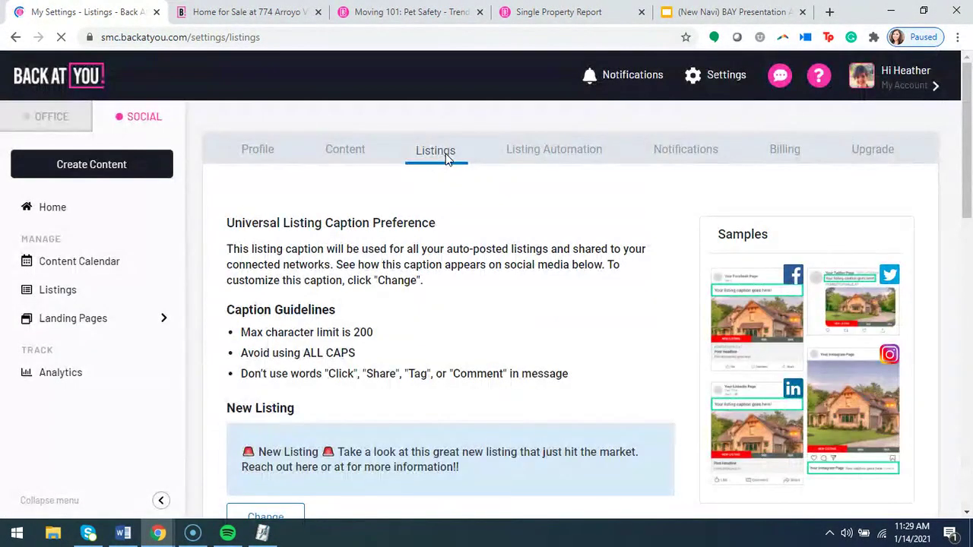
scroll(449, 283, "down", 1)
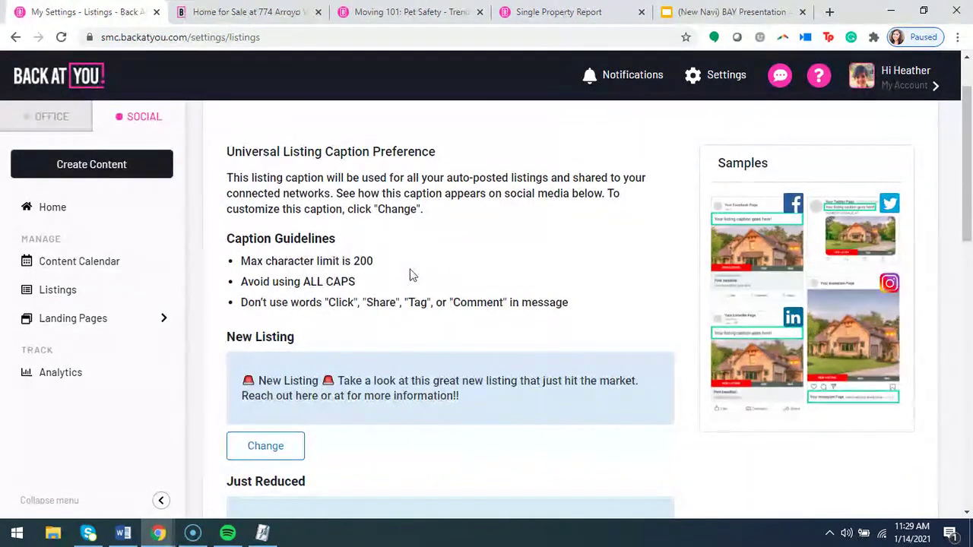
scroll(437, 288, "down", 1)
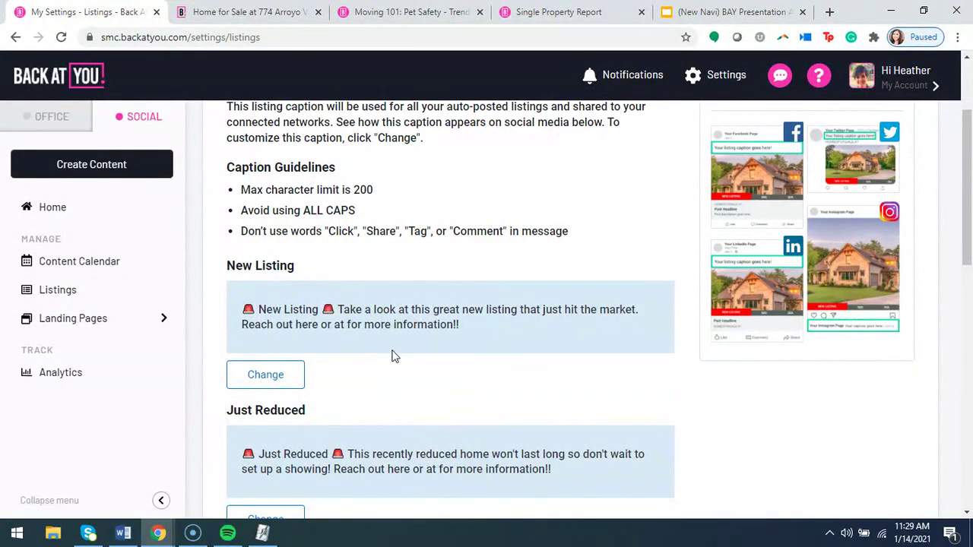
left_click(278, 377)
left_click(316, 276)
scroll(359, 366, "down", 1)
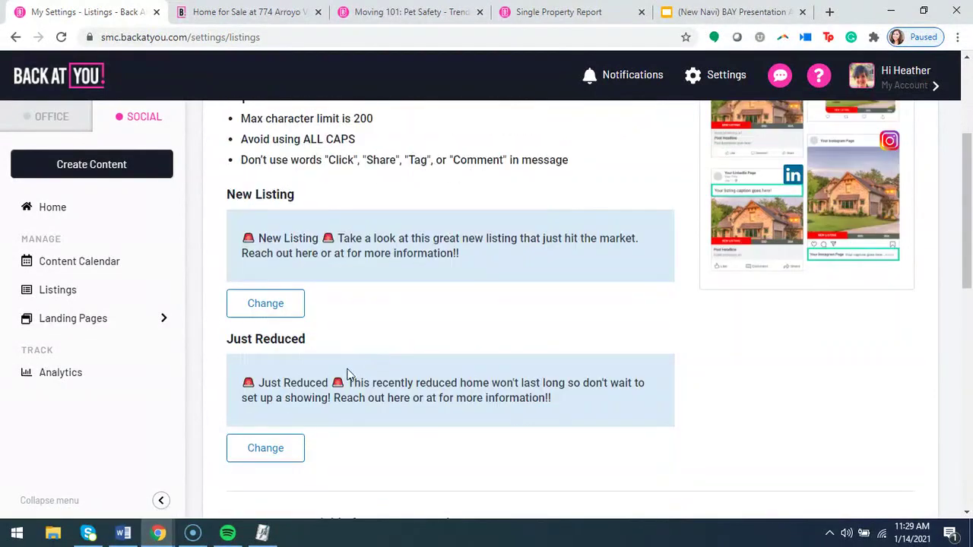
left_click(277, 458)
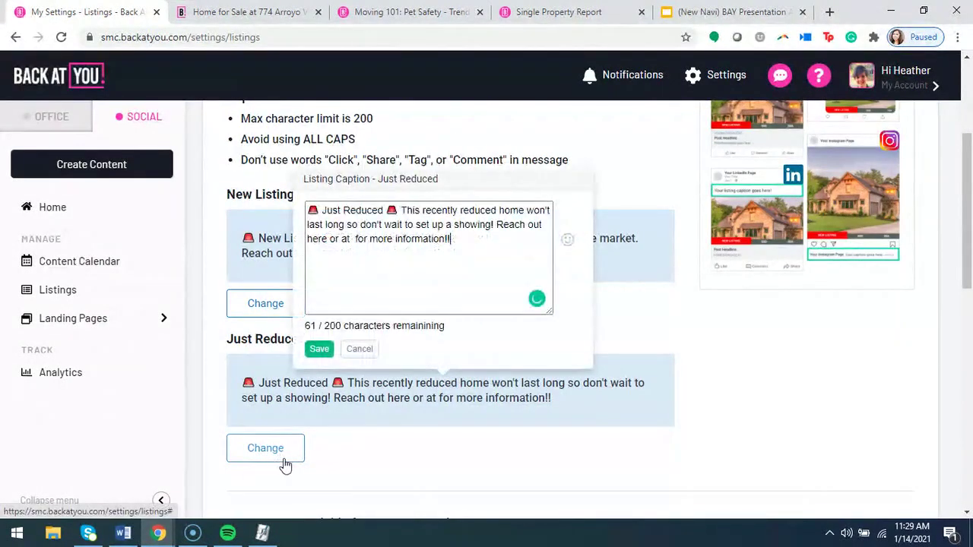
left_click(319, 349)
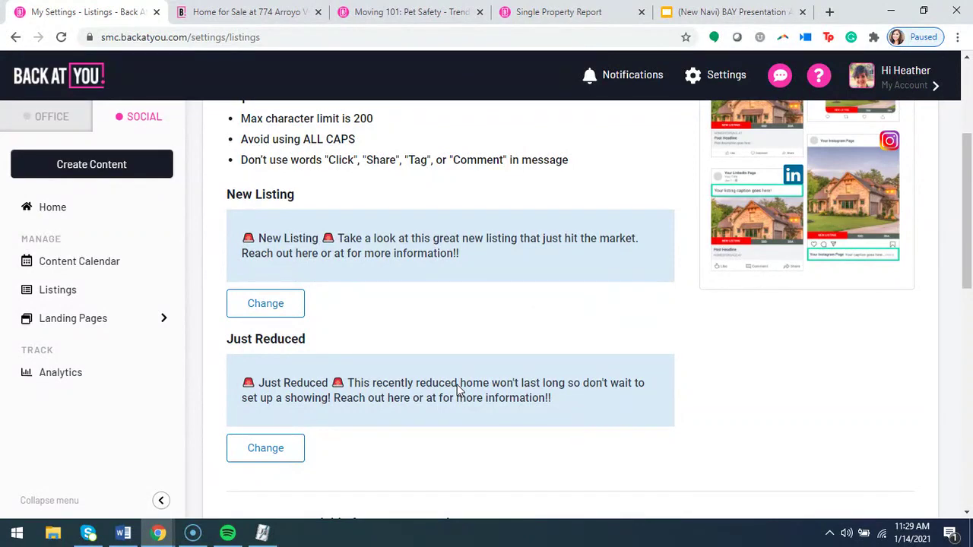
scroll(459, 390, "up", 3)
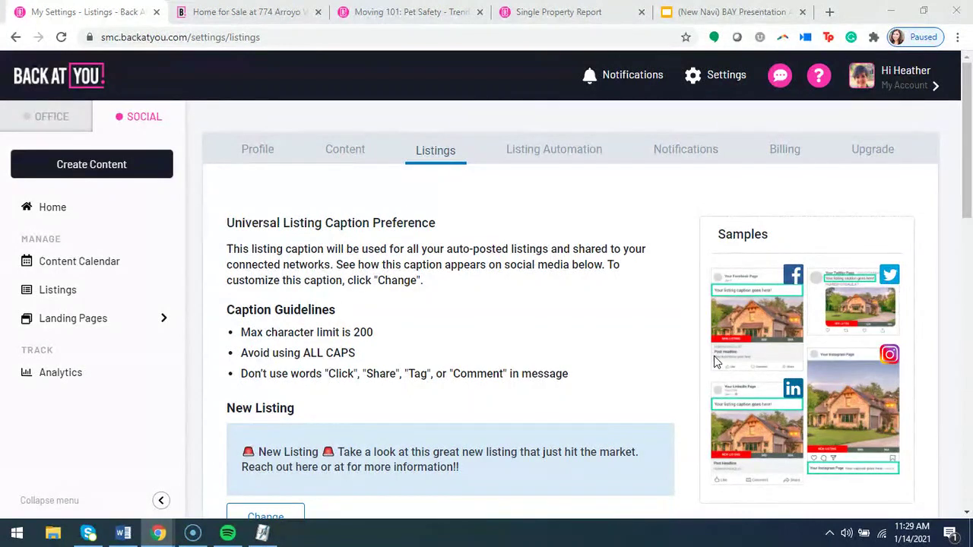
left_click(684, 153)
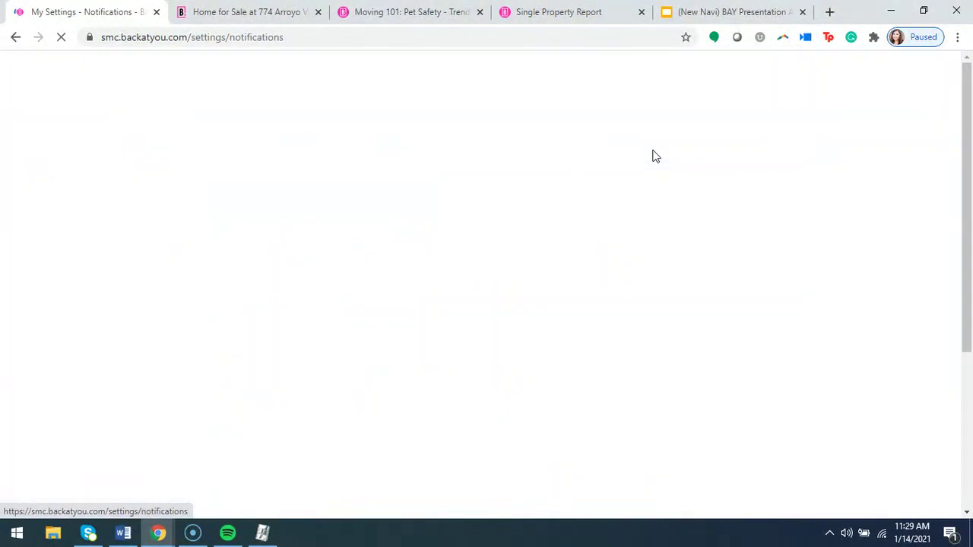
Check that Billing shows no billing information and a $0.00 balance, then return Home.
scroll(524, 319, "down", 2)
scroll(532, 323, "down", 2)
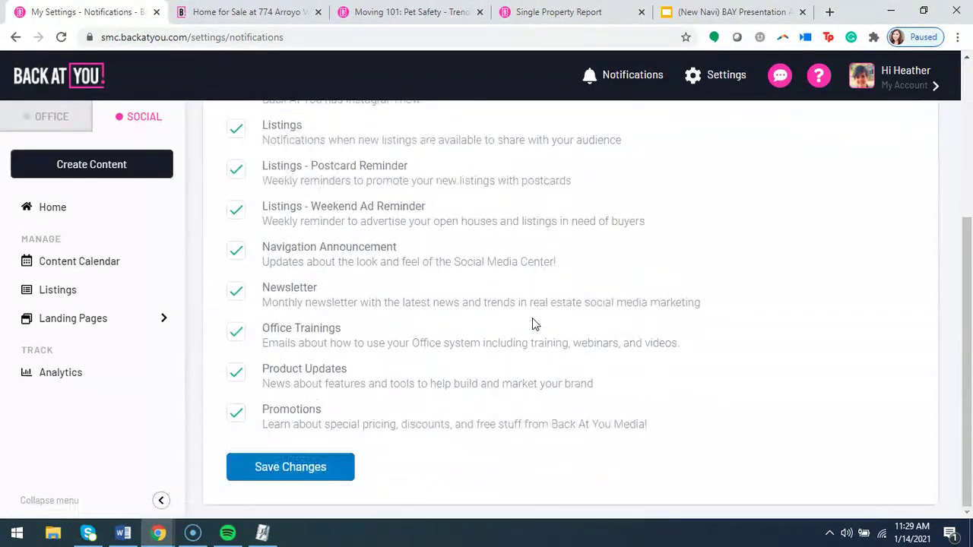
scroll(532, 323, "up", 4)
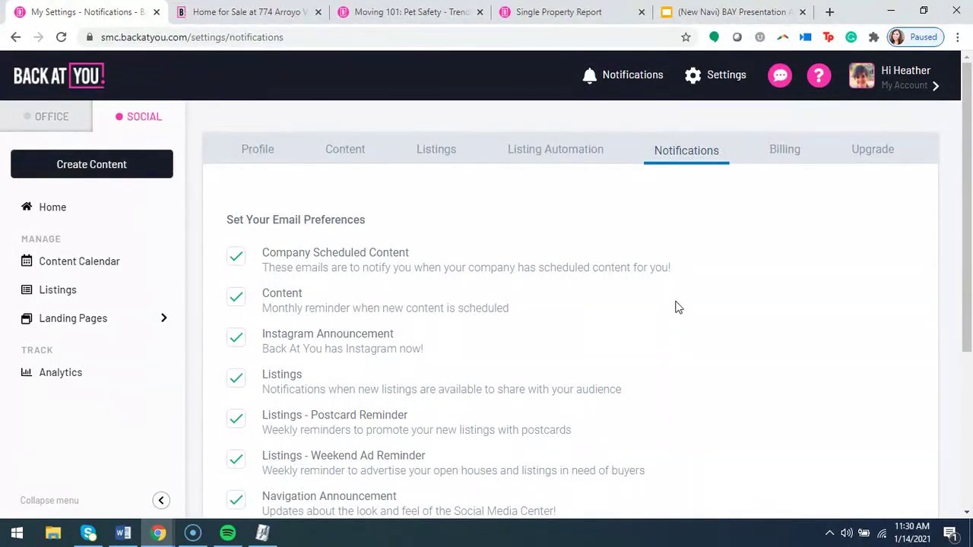
left_click(770, 161)
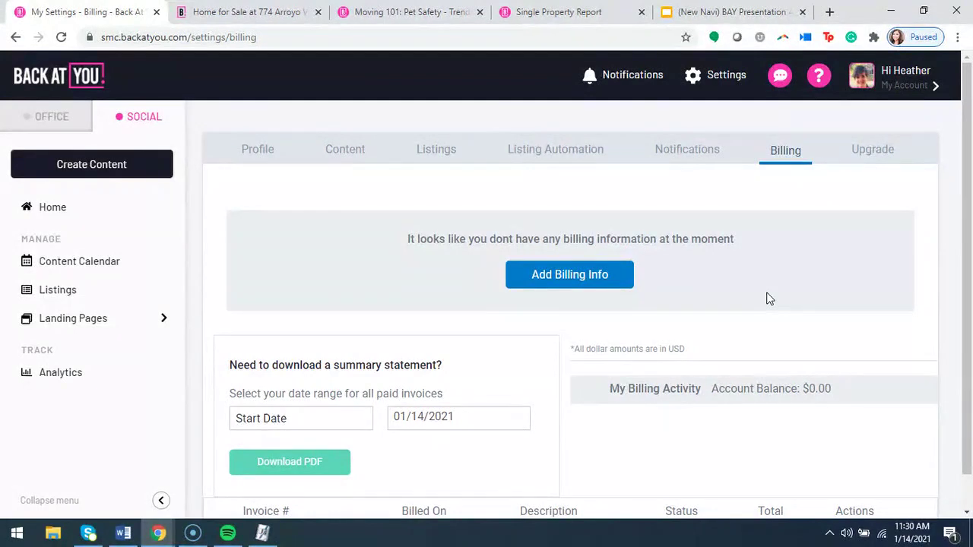
scroll(767, 298, "down", 1)
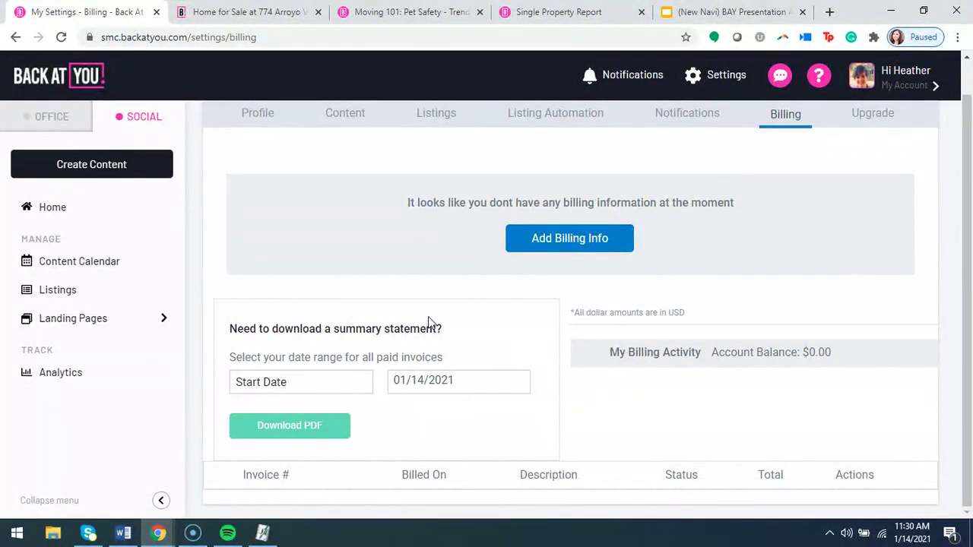
left_click(76, 220)
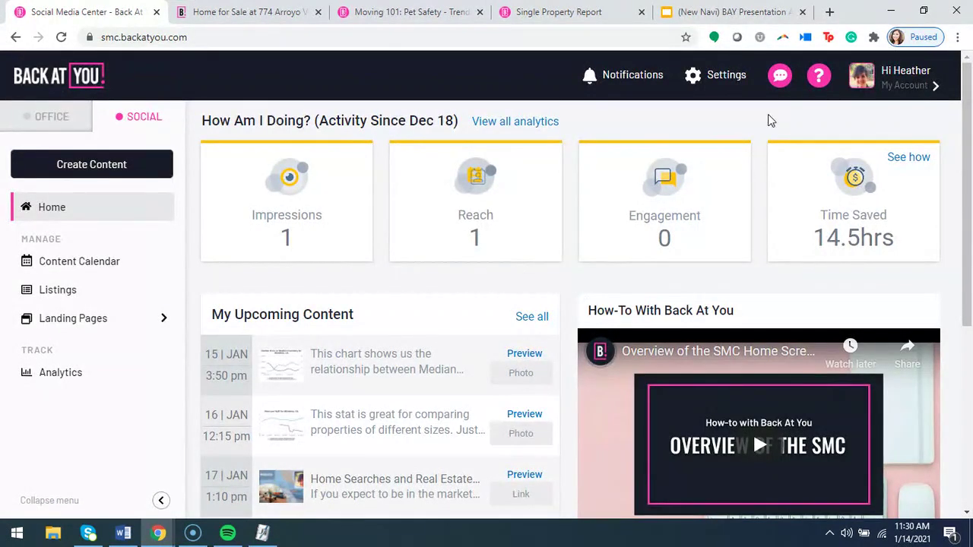
Open and close the support chat and Help Center panel, then scroll the home dashboard.
left_click(779, 79)
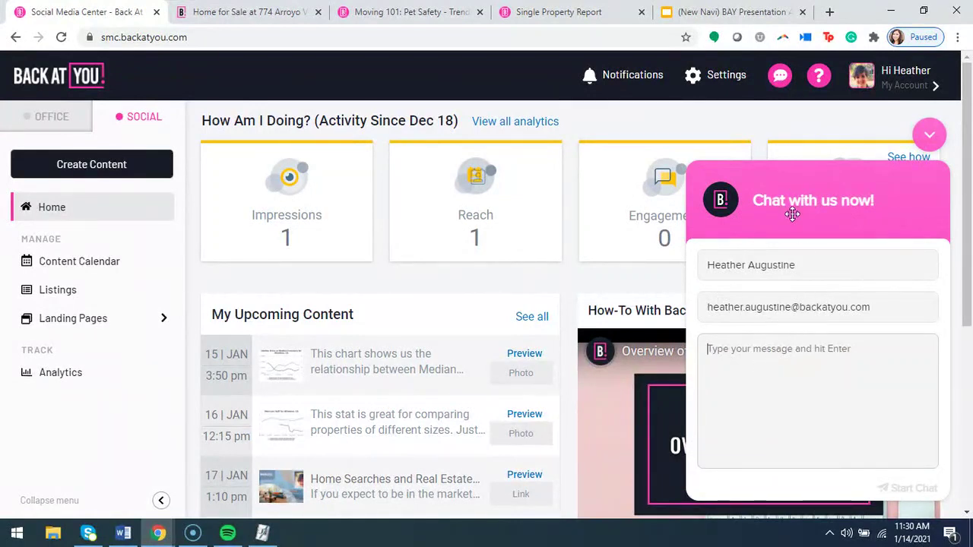
left_click(929, 135)
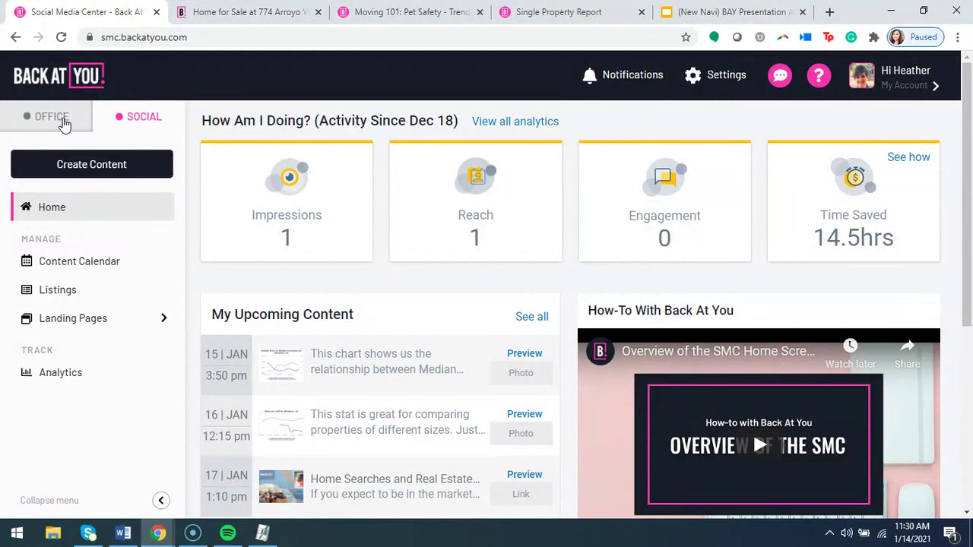
left_click(818, 76)
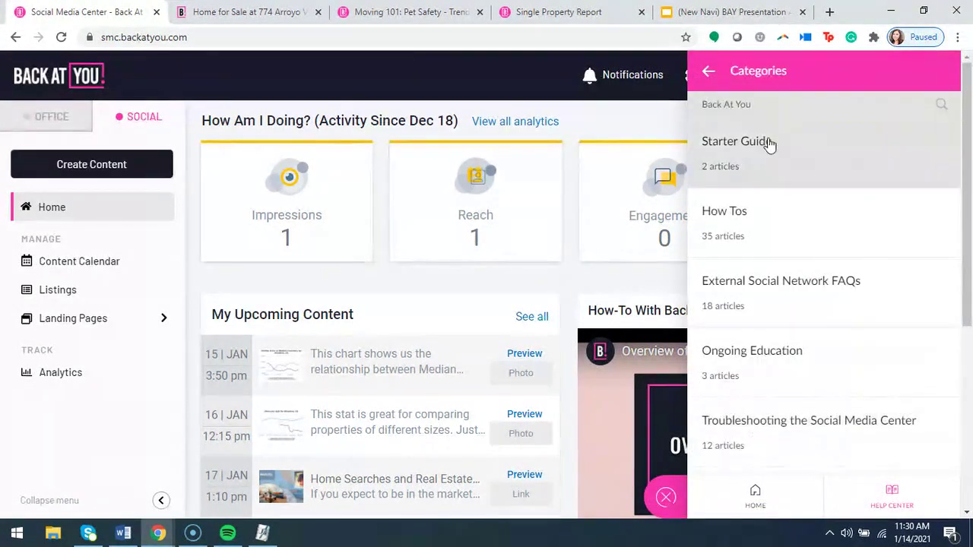
left_click(668, 499)
scroll(487, 283, "down", 1)
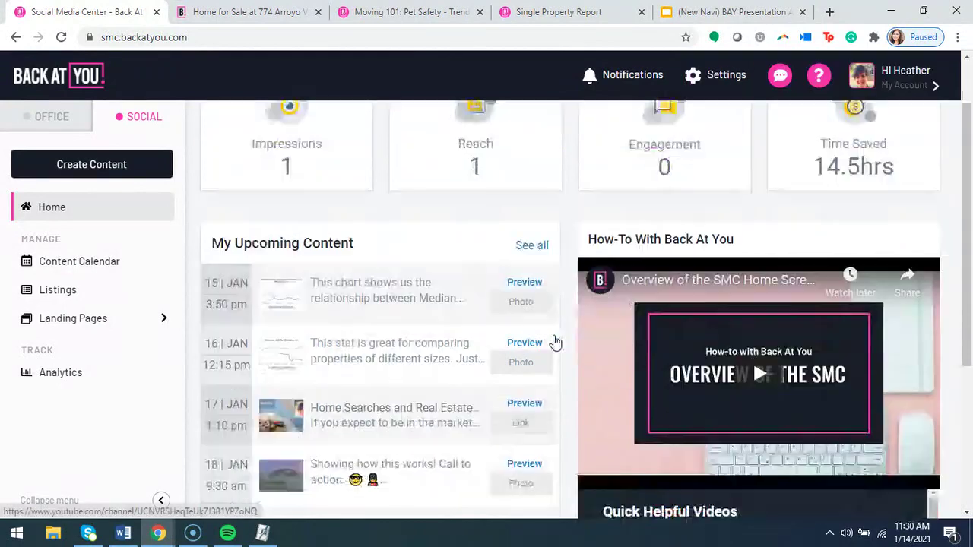
scroll(521, 403, "down", 3)
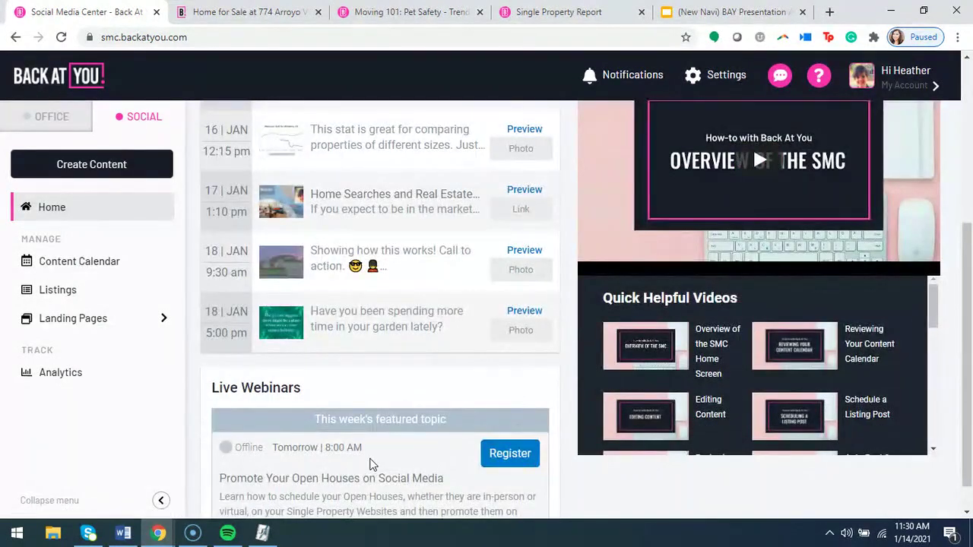
scroll(469, 308, "up", 5)
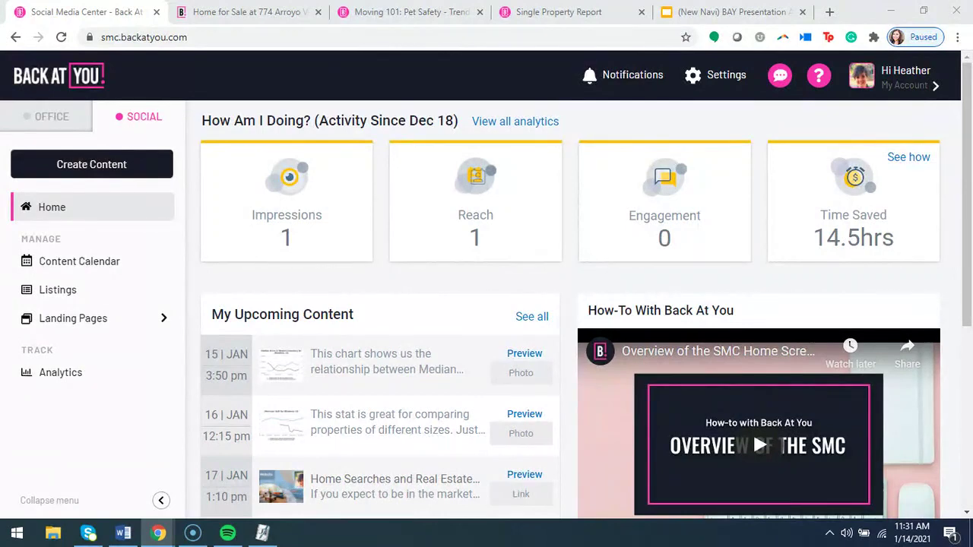
Present the BAY Presentation Account Setup deck full screen from slide 4.
left_click(749, 10)
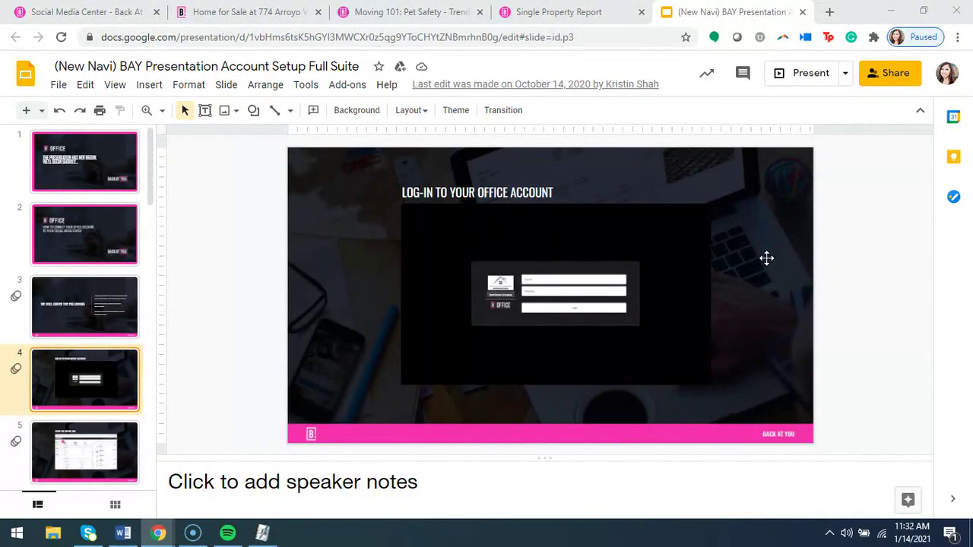
left_click(797, 85)
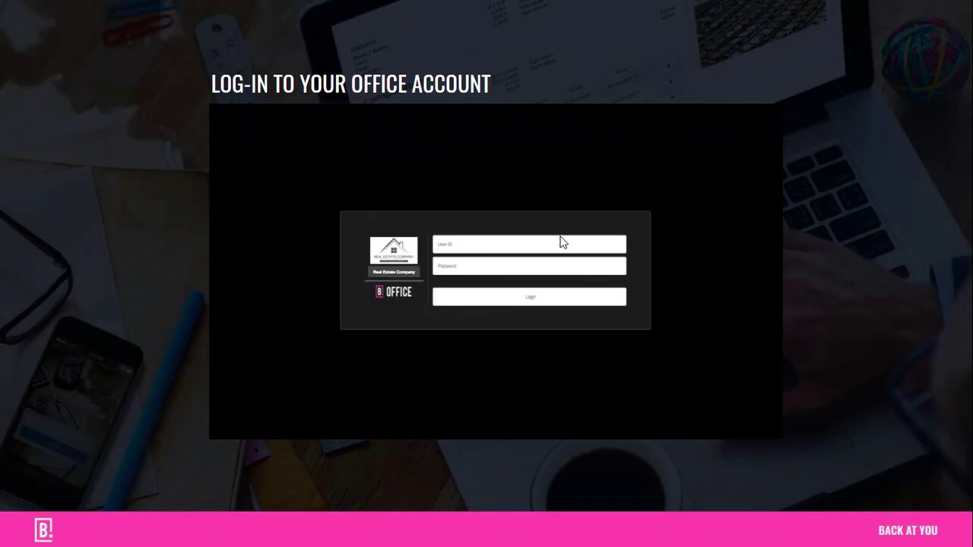
Advance past the login and Connect with Facebook slides.
left_click(518, 298)
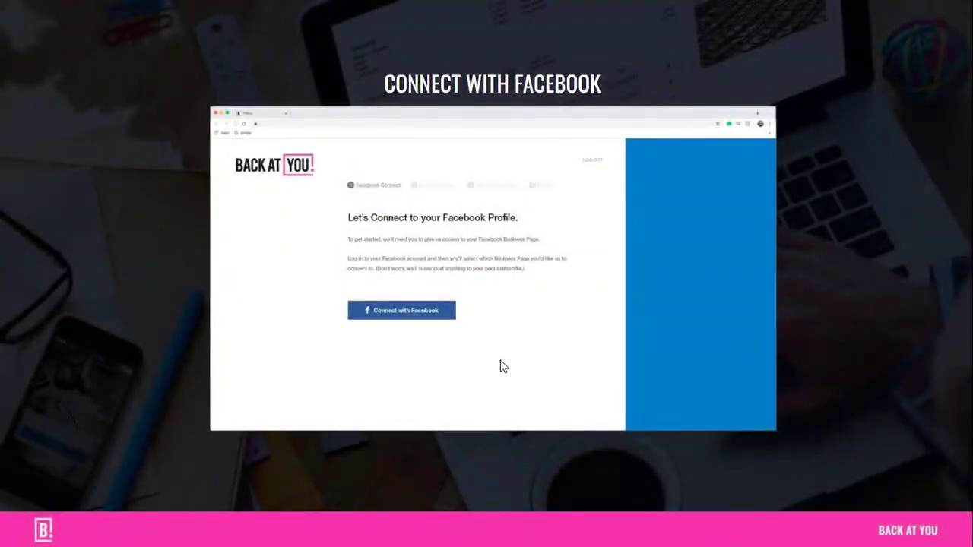
left_click(410, 318)
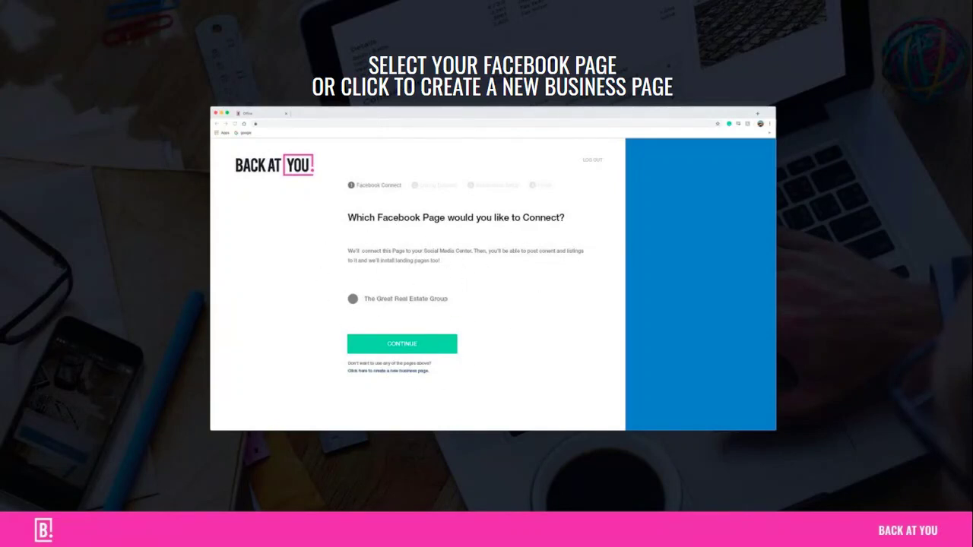
Step back one slide, then advance to slide 22, Confirmation of Auto-Posting & Auto-Ads.
mouse_move(912, 321)
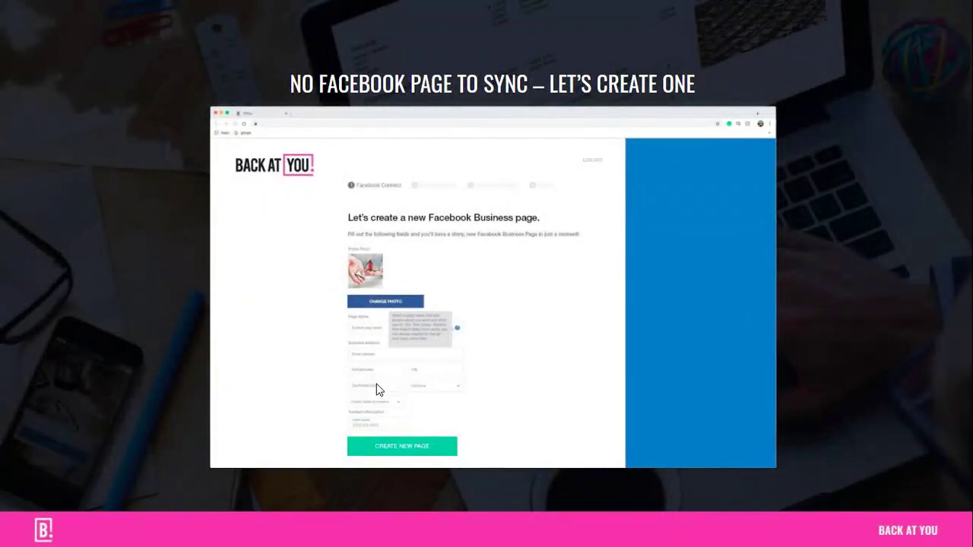
mouse_move(336, 482)
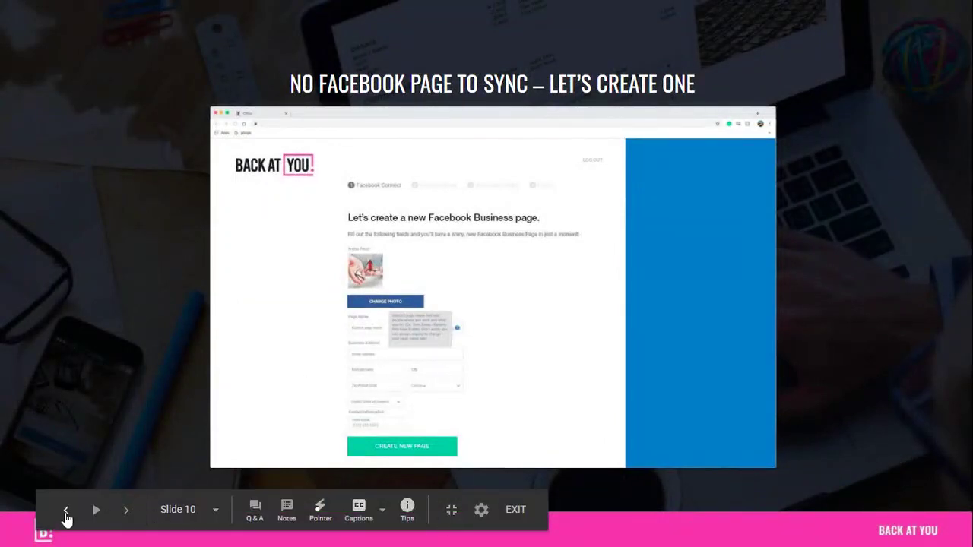
left_click(67, 518)
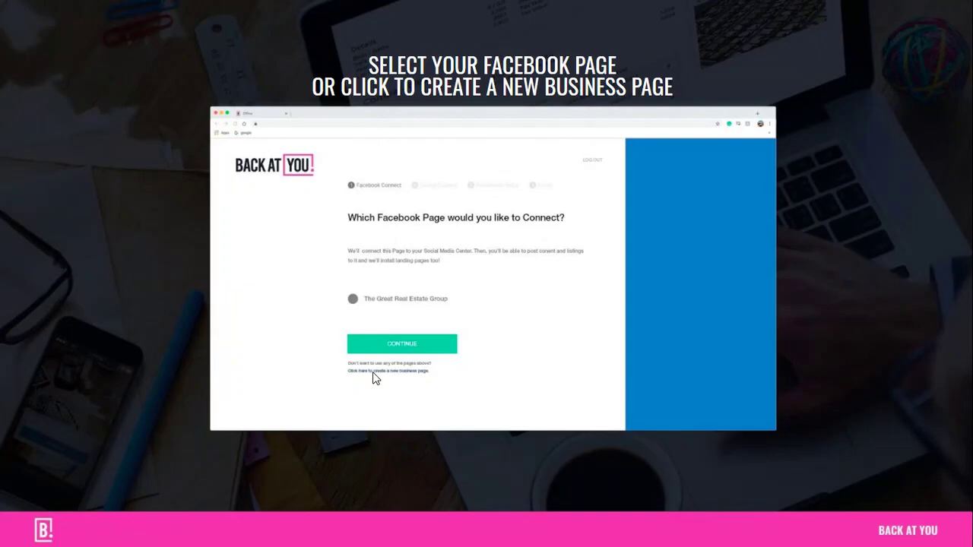
left_click(372, 372)
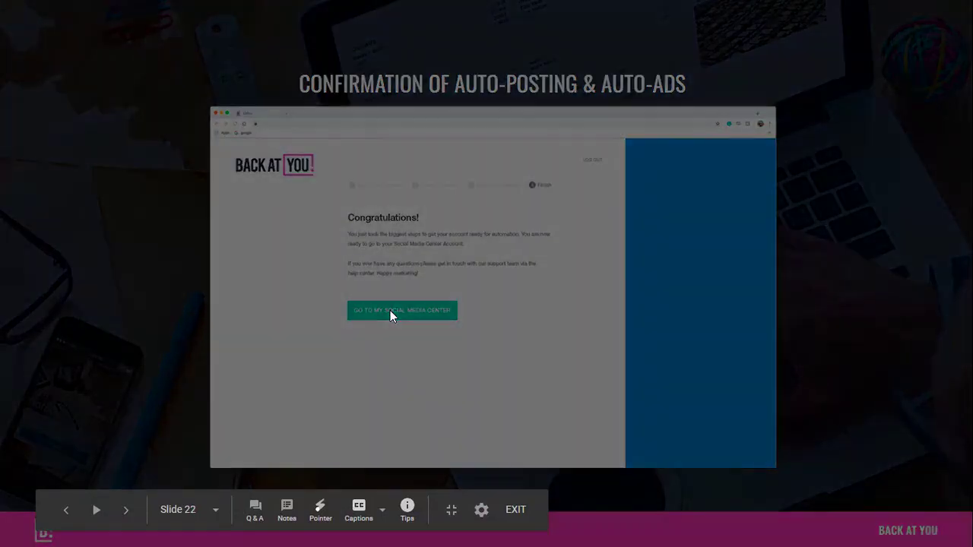
Exit the Google Slides slideshow, return to the SMC Home dashboard, then open and collapse the pink live chat bubble.
key("Escape")
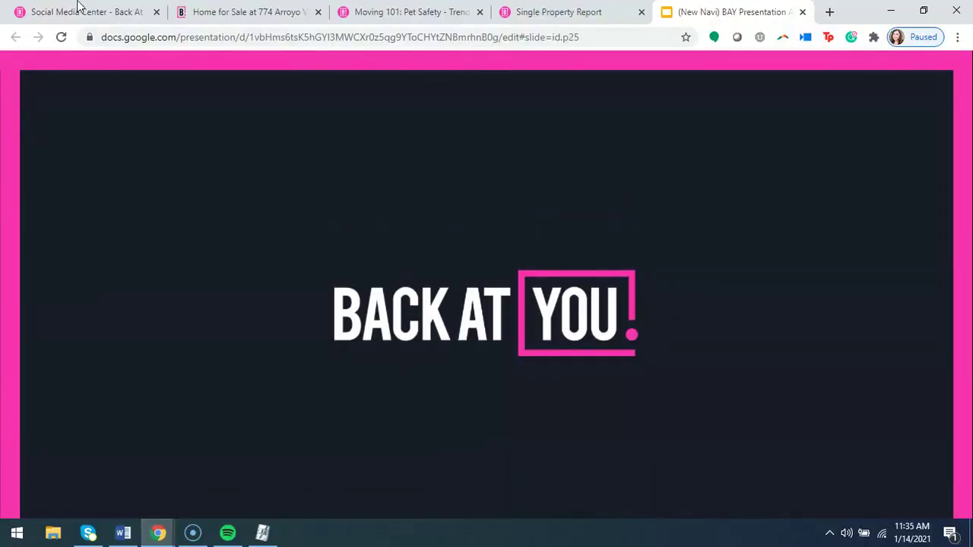
left_click(114, 9)
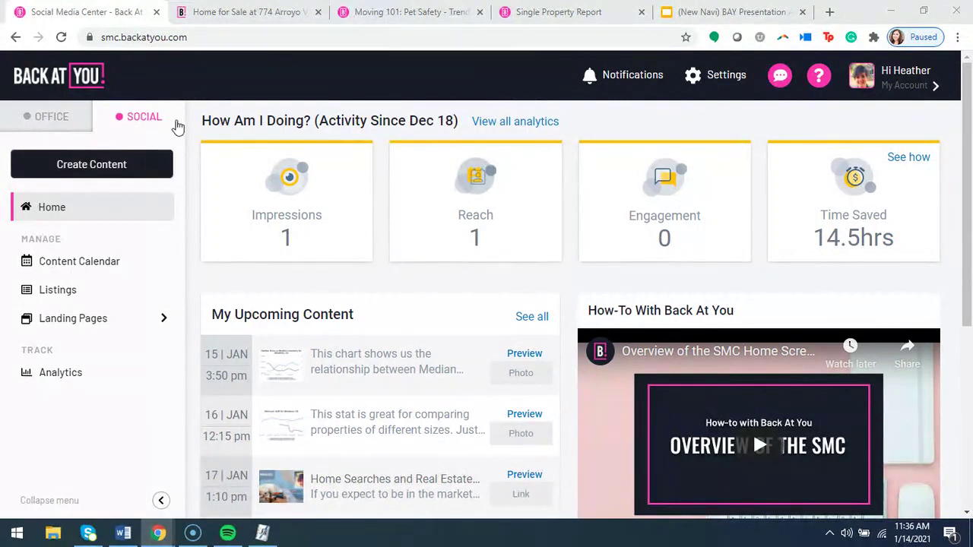
left_click(781, 76)
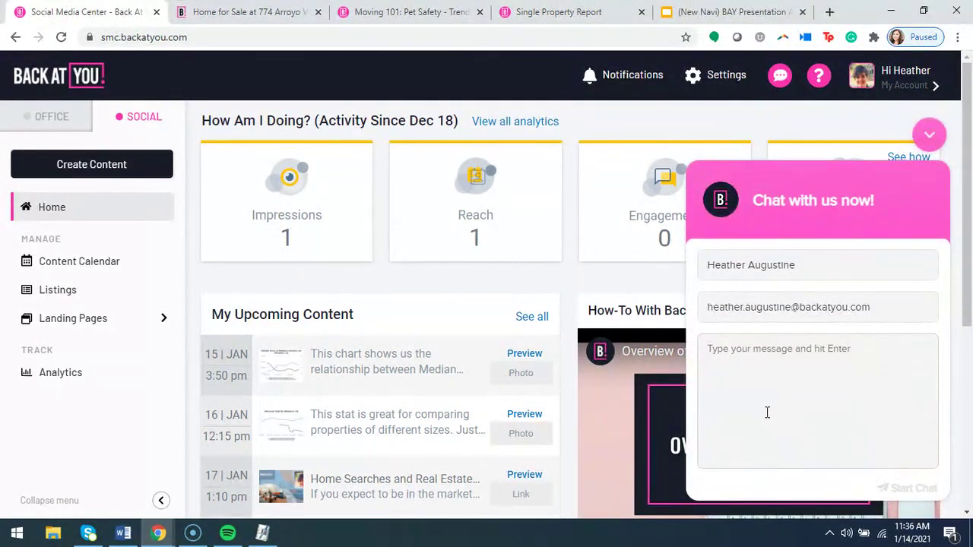
left_click(930, 134)
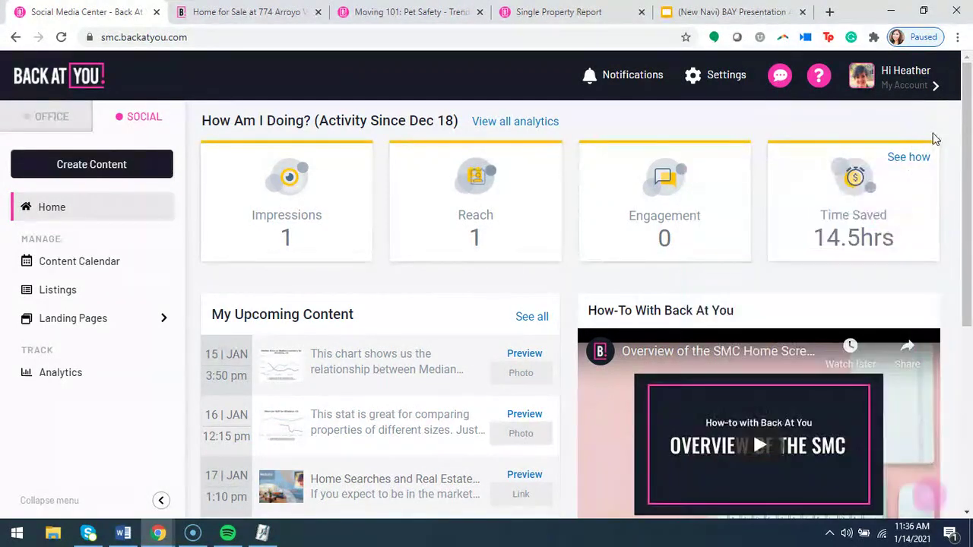